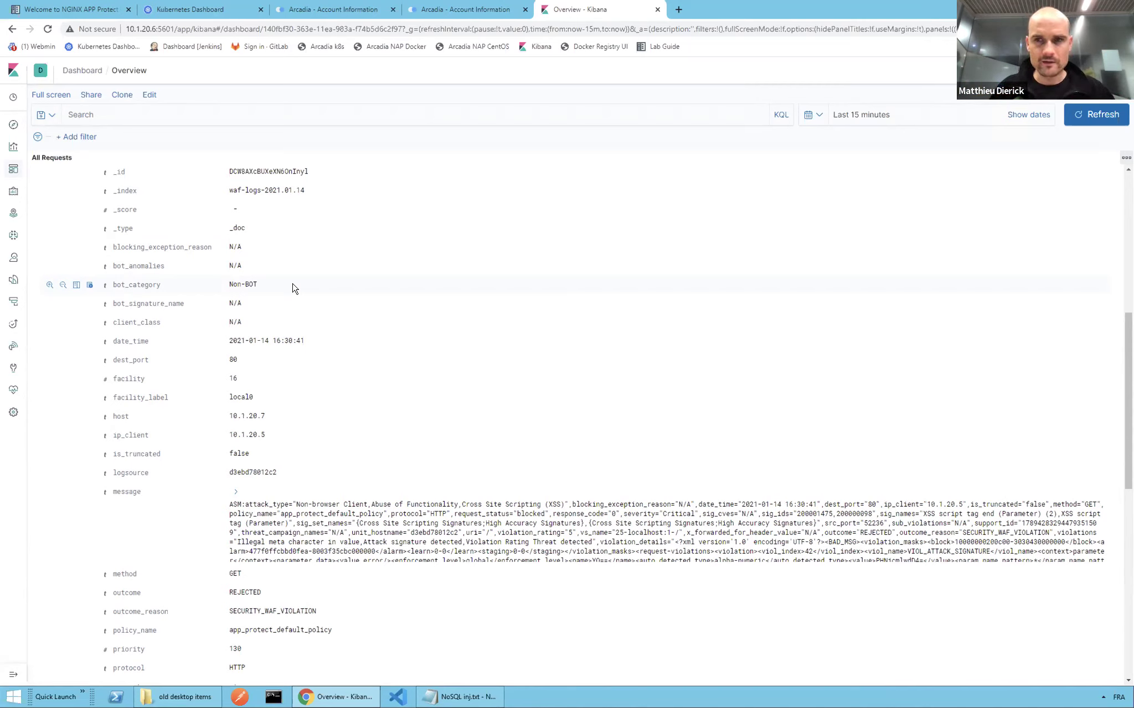
# Minimize the All Requests panel to return to the full Overview dashboard.
pyautogui.click(1125, 158)
pyautogui.click(1055, 174)
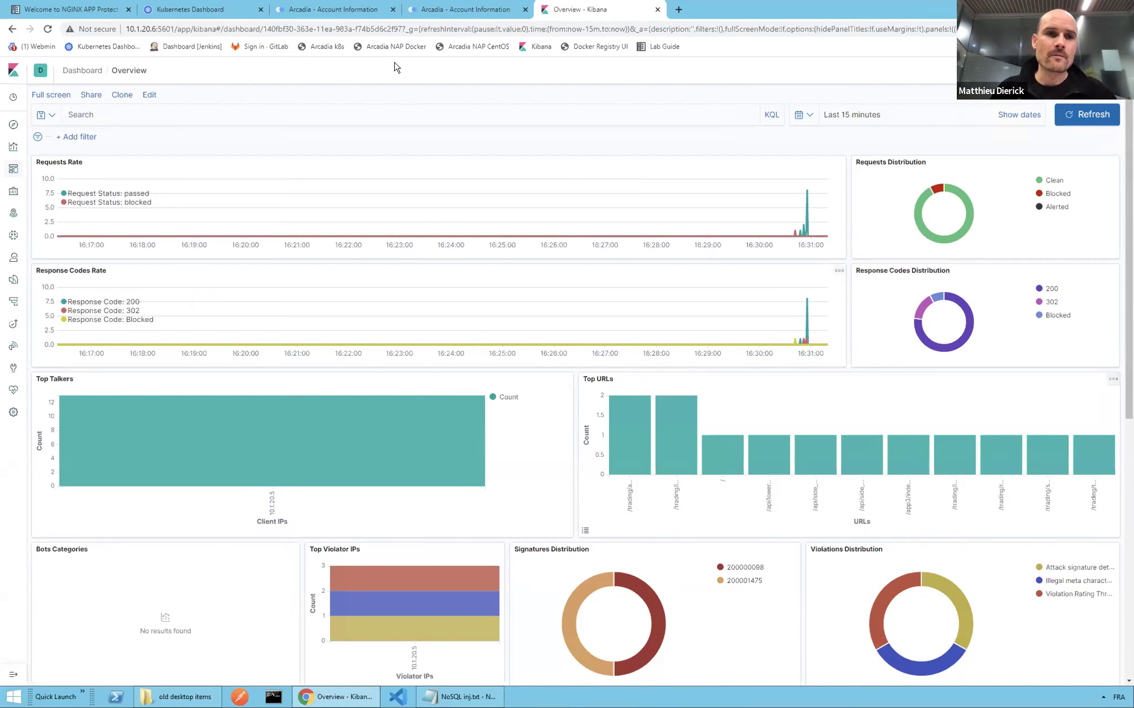
# Open GitLab in a new browser tab and go to the NGINX App Protect group.
pyautogui.hotkey('ctrl', 't')
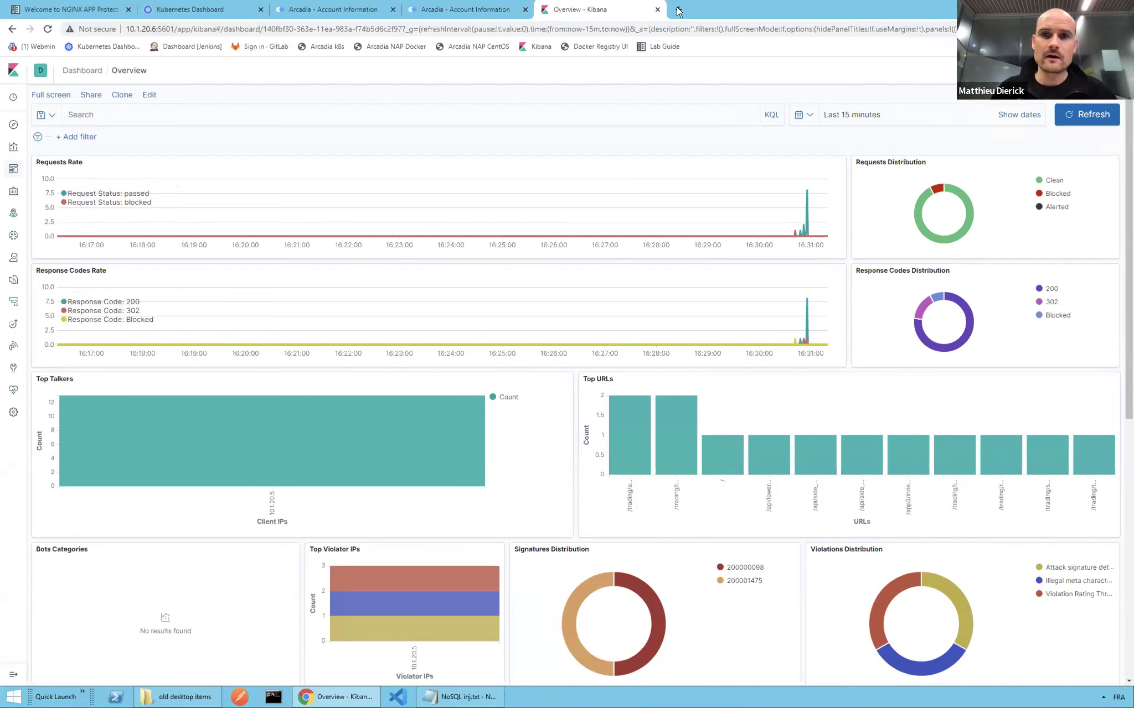
pyautogui.click(260, 46)
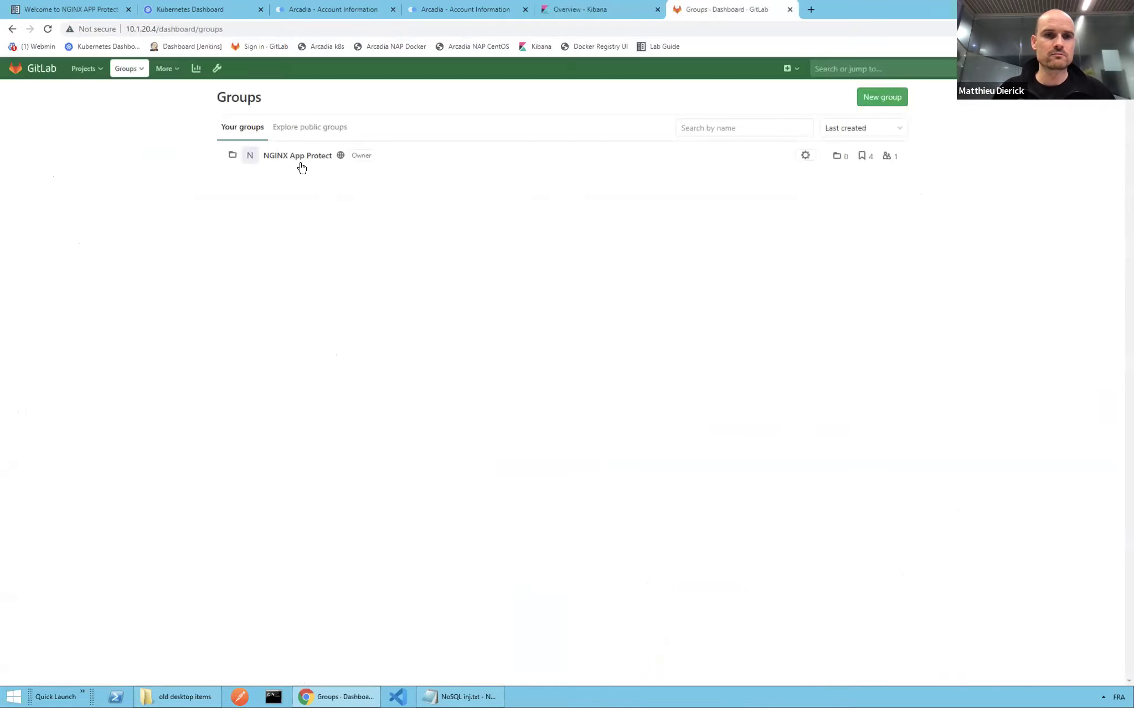
pyautogui.click(298, 155)
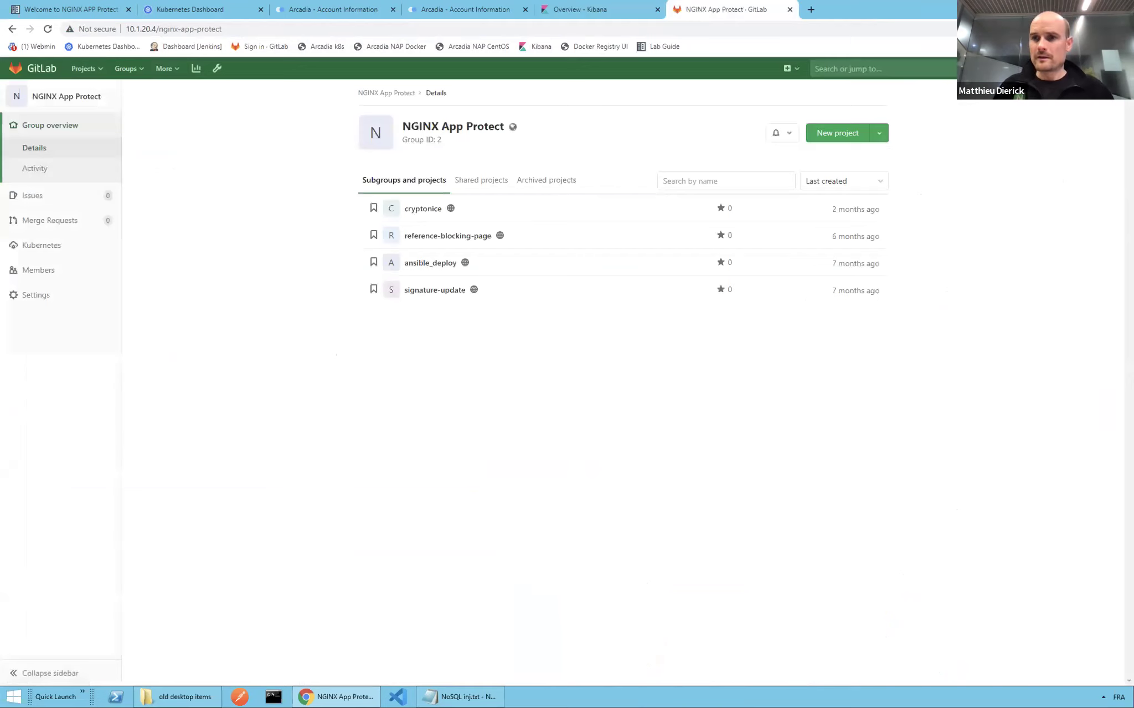
# Enlarge the GitLab page to 150% zoom and open the signature-update project.
pyautogui.click(1124, 29)
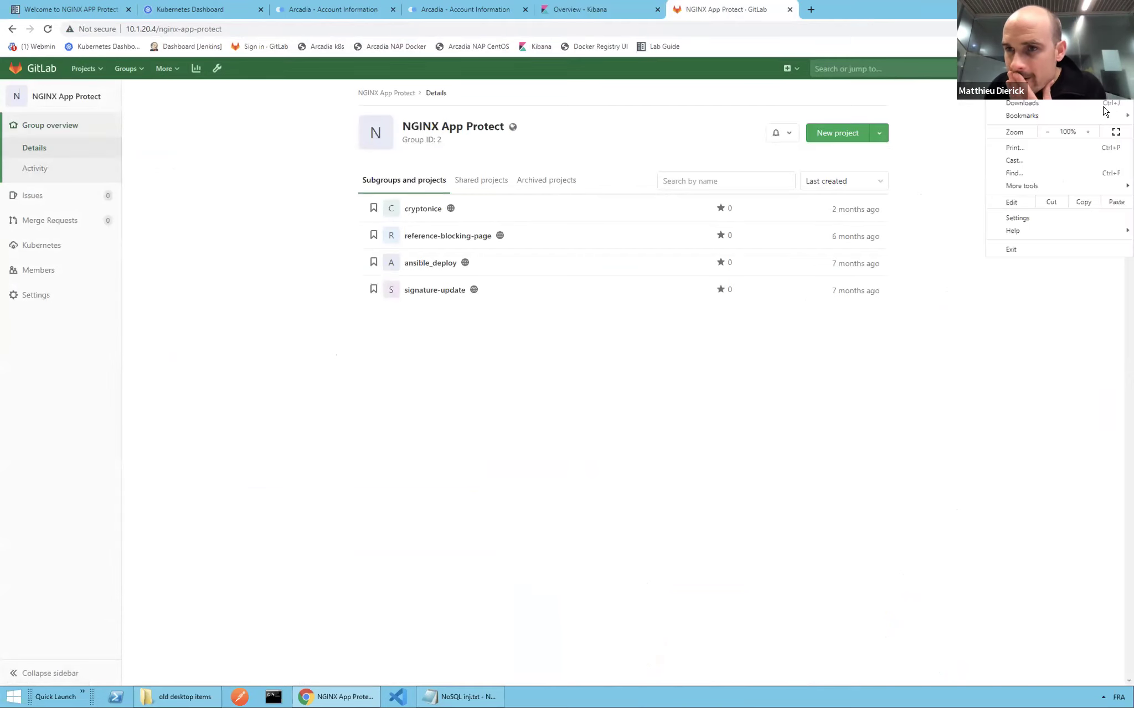
pyautogui.click(1089, 132)
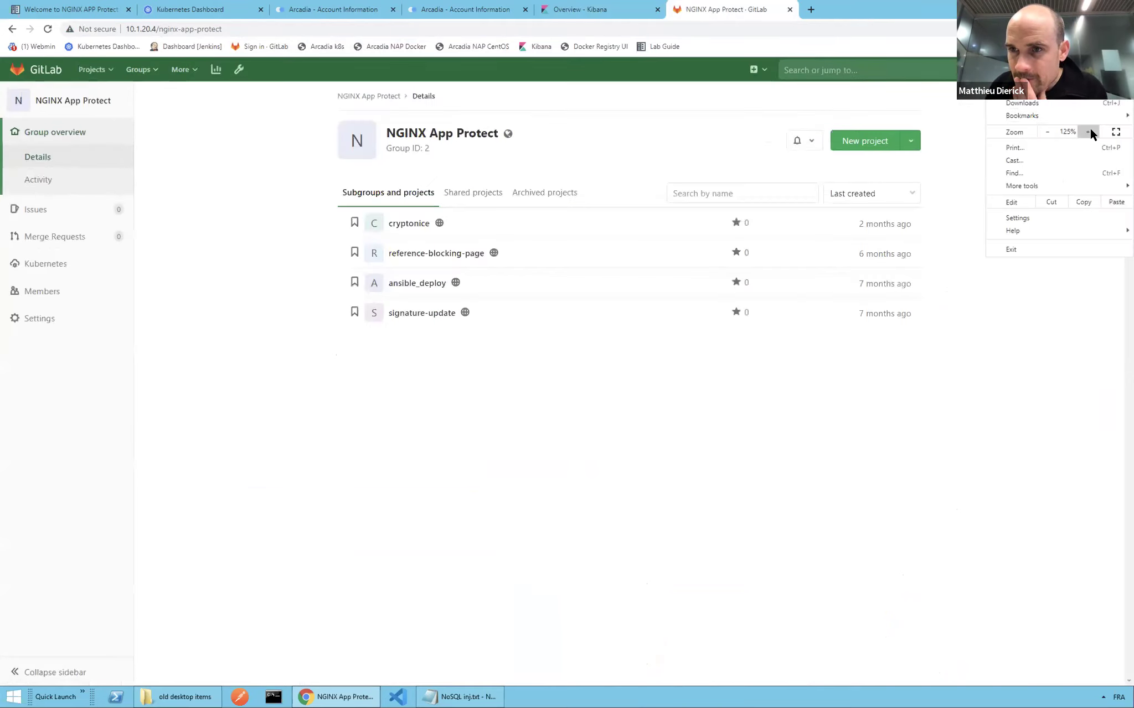
pyautogui.click(1088, 132)
pyautogui.click(1088, 132)
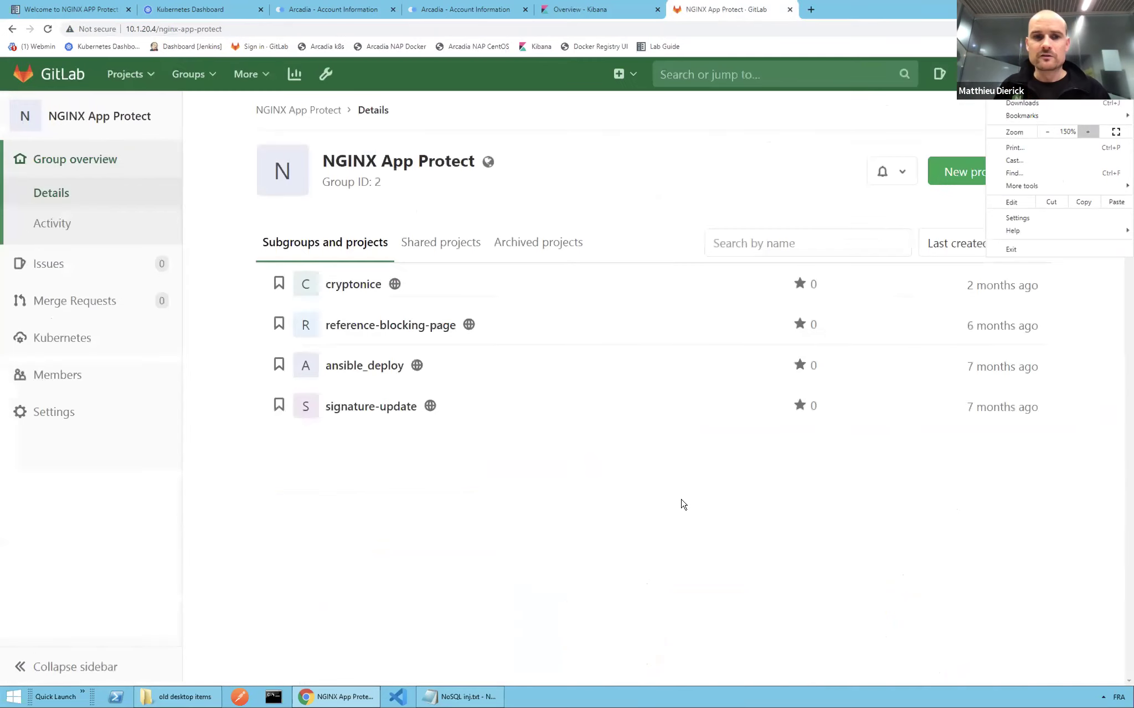
pyautogui.click(589, 542)
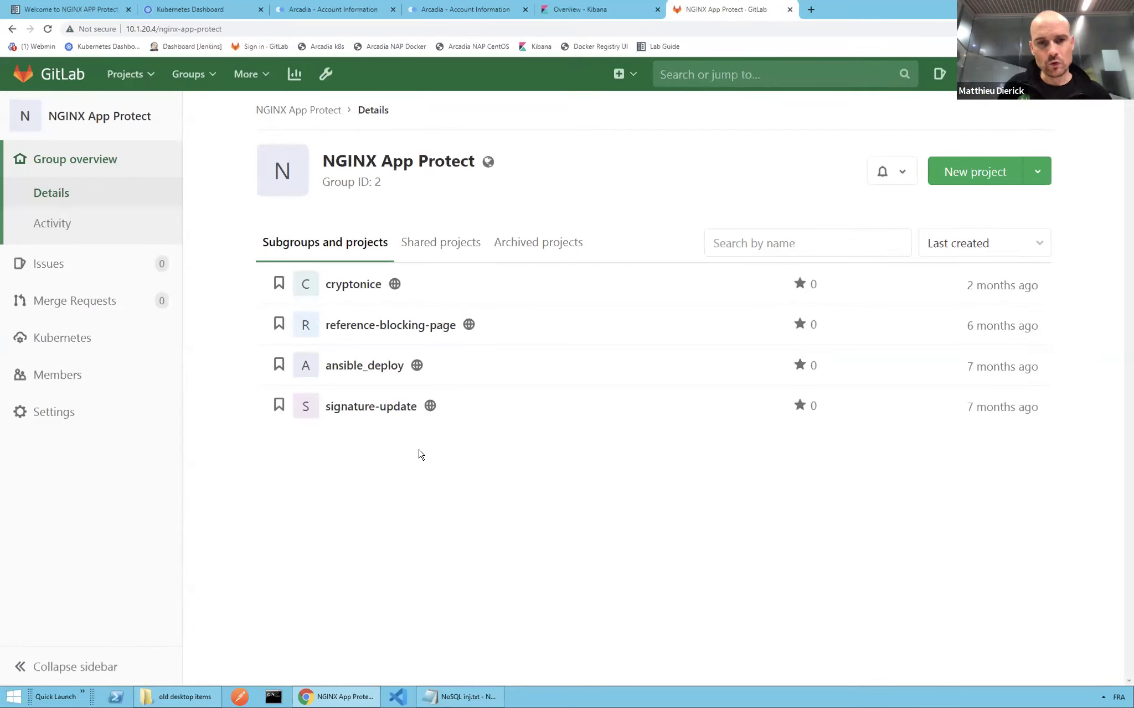
pyautogui.click(385, 415)
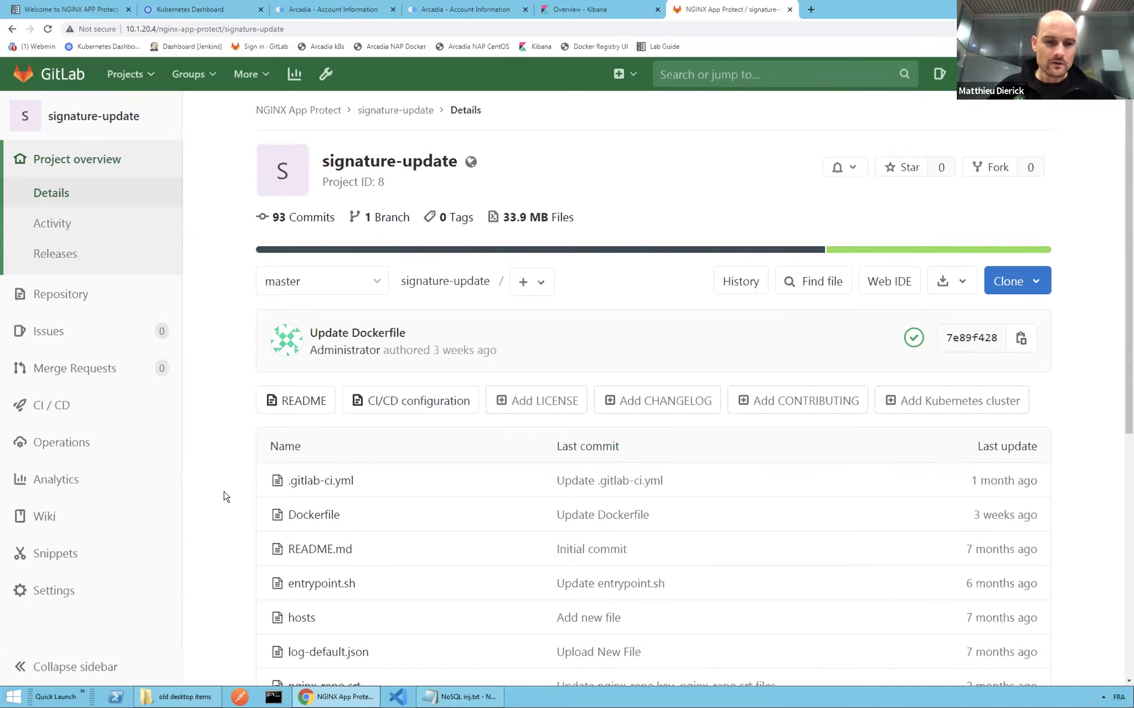
# Switch to the terminal and force-remove the app-protect Docker container.
pyautogui.hotkey('ctrl', 'Left')
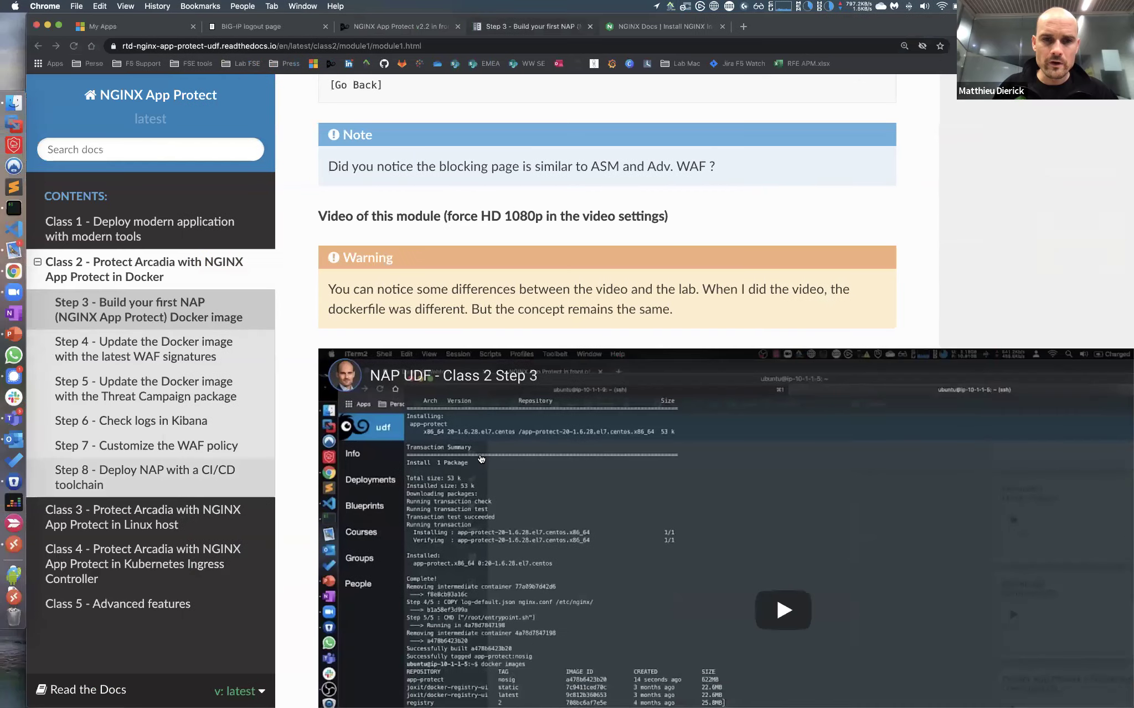
pyautogui.hotkey('ctrl', 'Right')
pyautogui.hotkey('ctrl', 'Right')
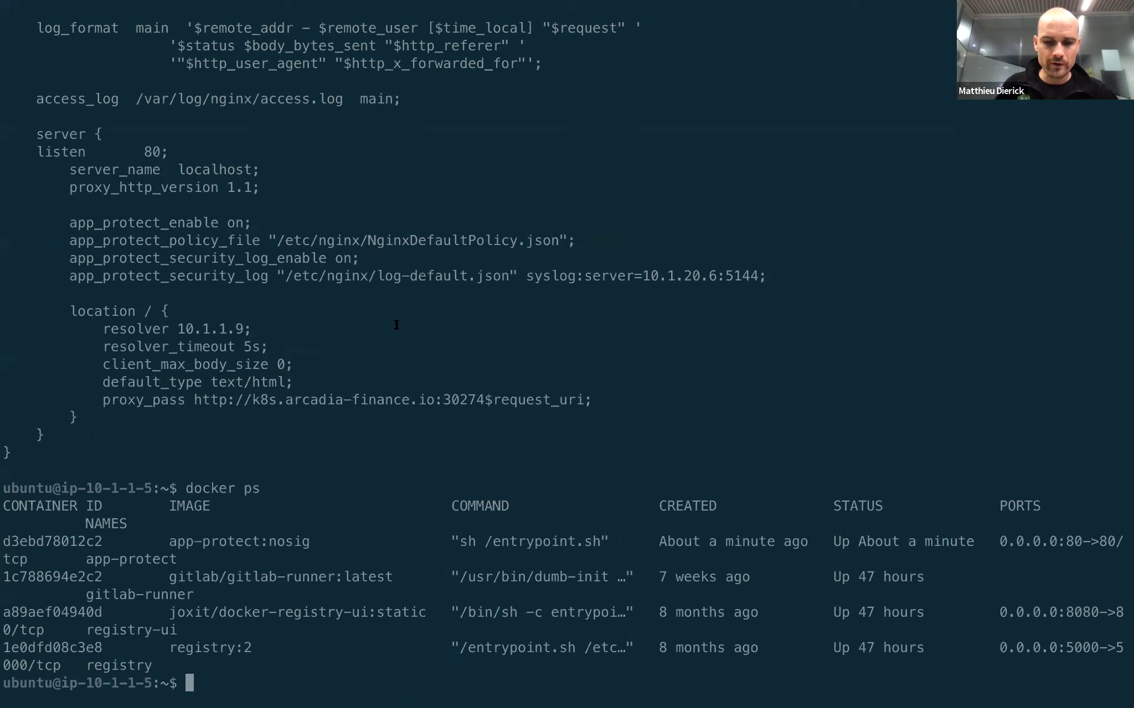
pyautogui.write('rm')
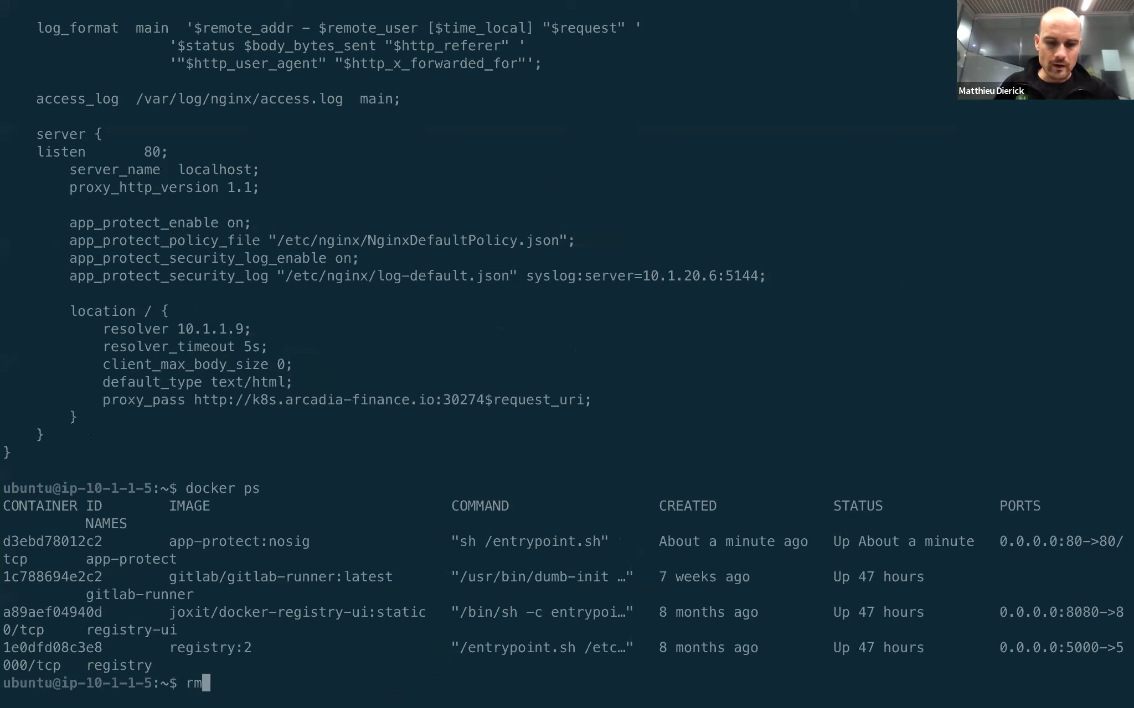
pyautogui.press('BackSpace')
pyautogui.press('BackSpace')
pyautogui.write('docker rm -f ')
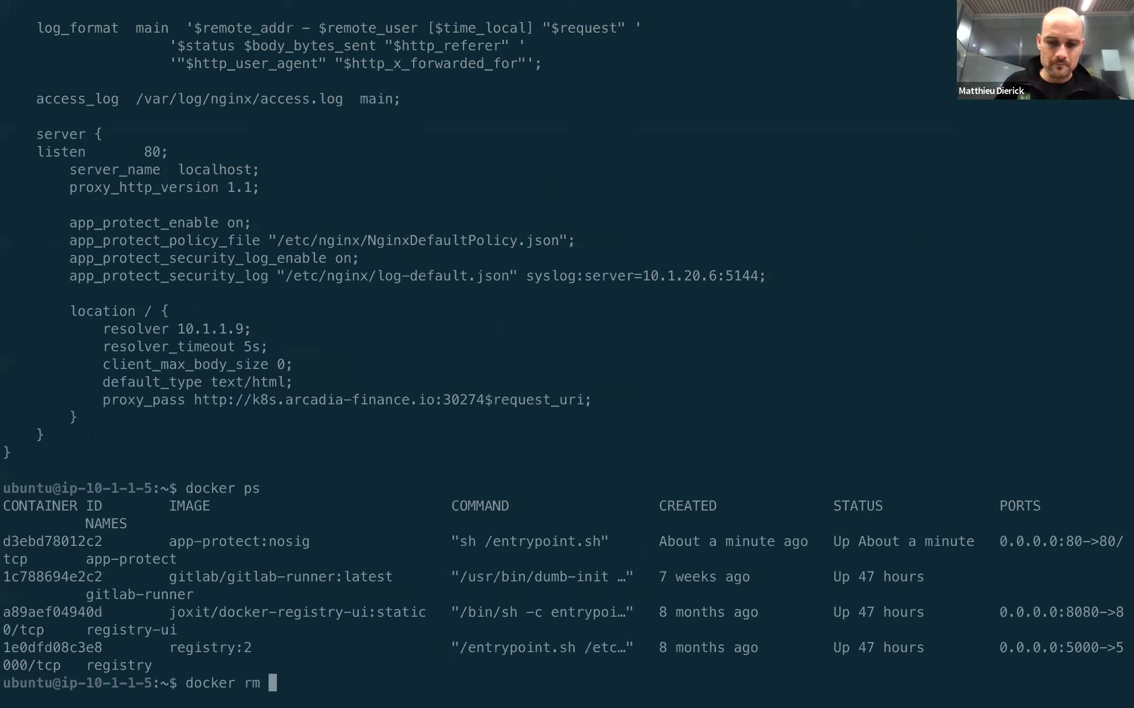
pyautogui.write('app-protect')
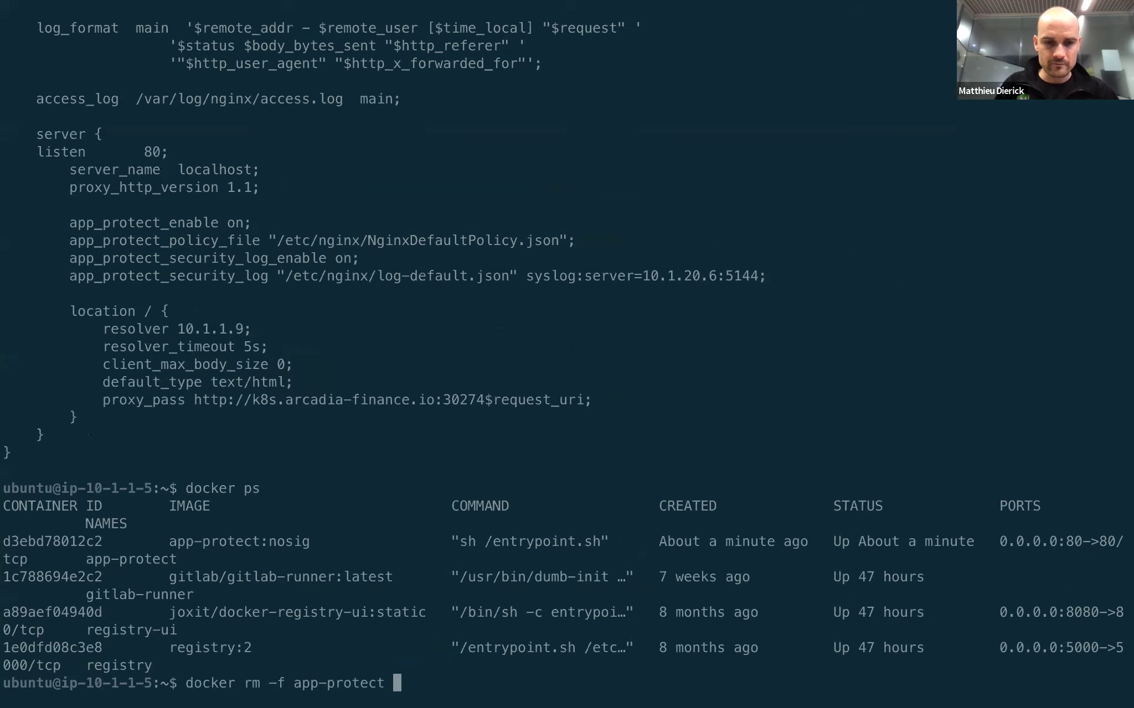
pyautogui.press('Return')
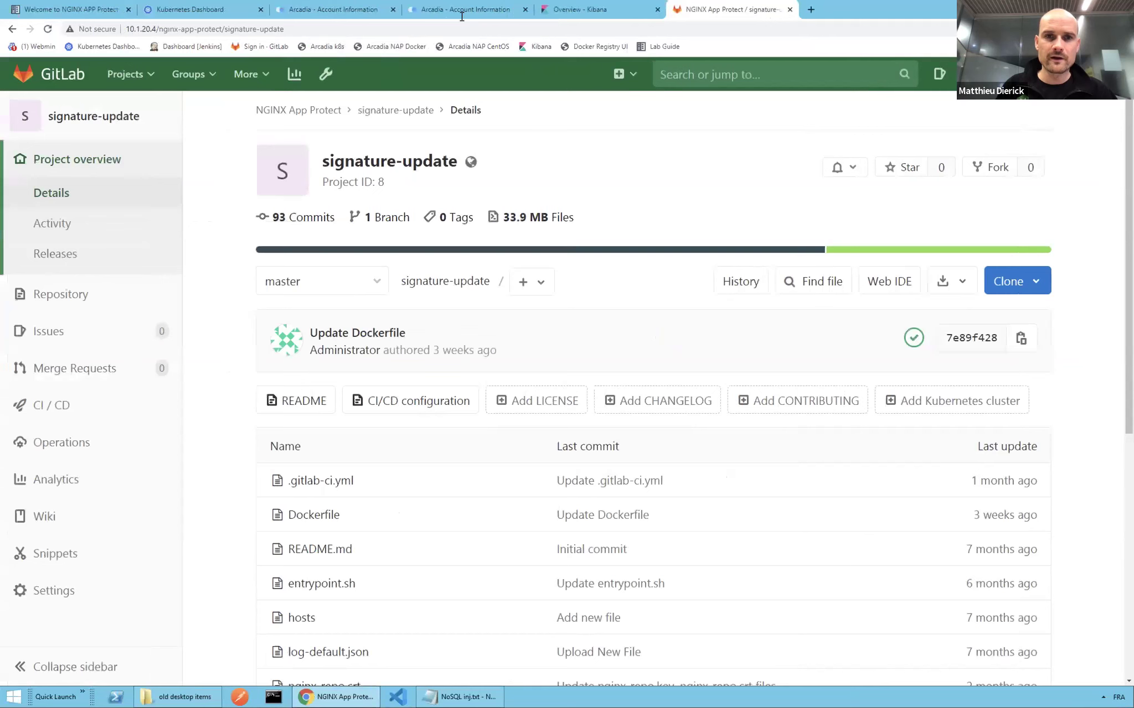
# Back in the browser, close the extra Arcadia tab and load the Arcadia NAP Docker site afresh to check whether it is reachable.
pyautogui.click(386, 10)
pyautogui.click(393, 9)
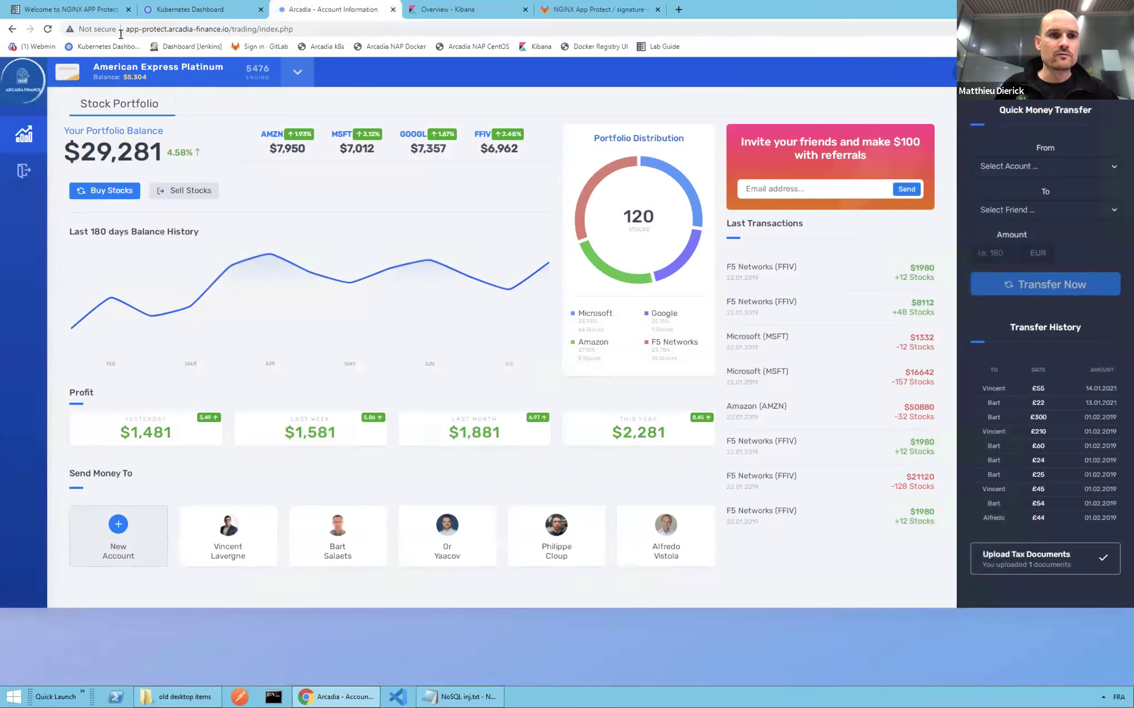
pyautogui.click(406, 50)
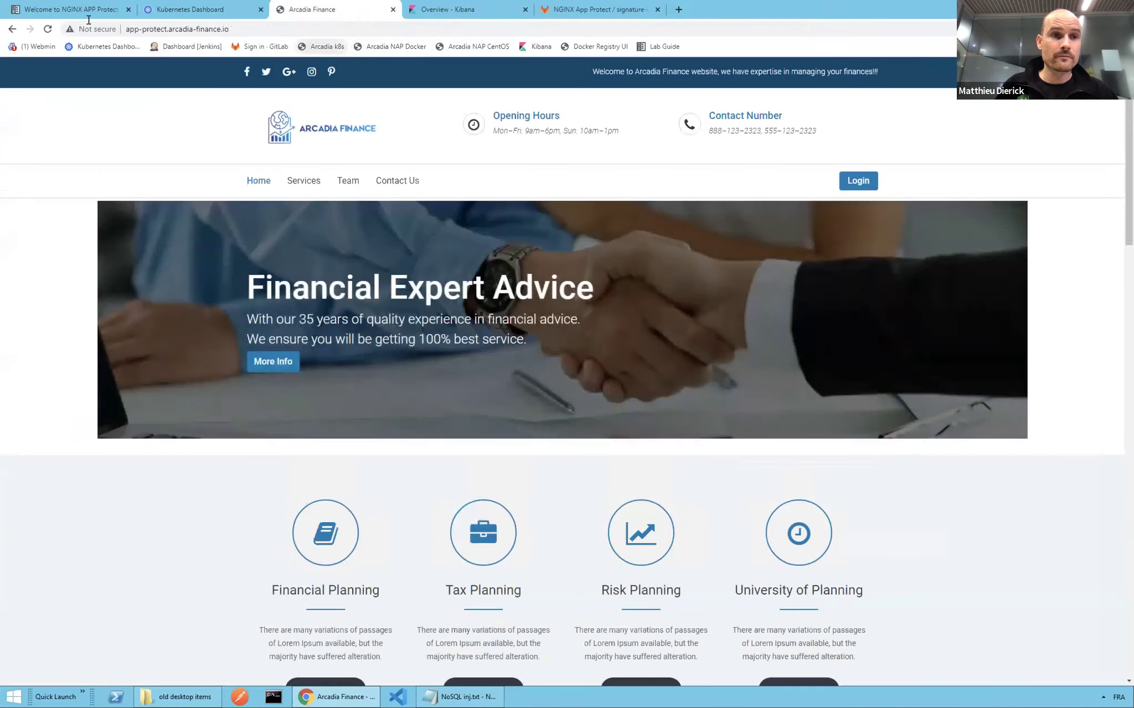
pyautogui.click(48, 29)
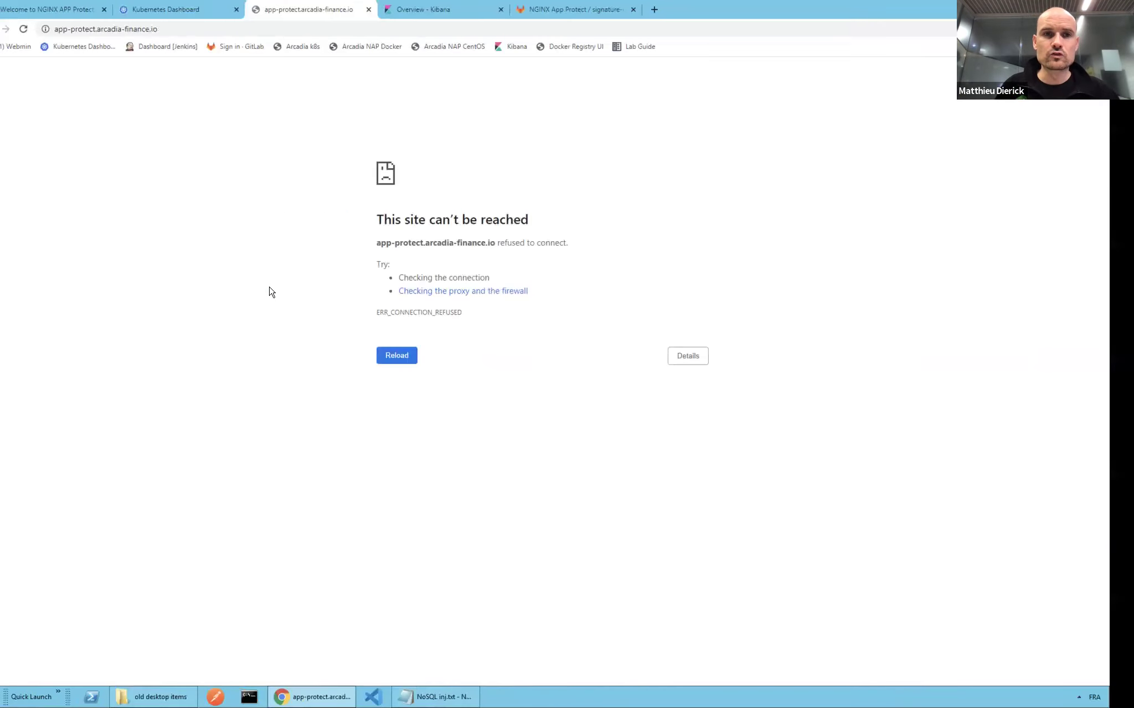
# Return to the signature-update project in GitLab and open its .gitlab-ci.yml file.
pyautogui.click(559, 10)
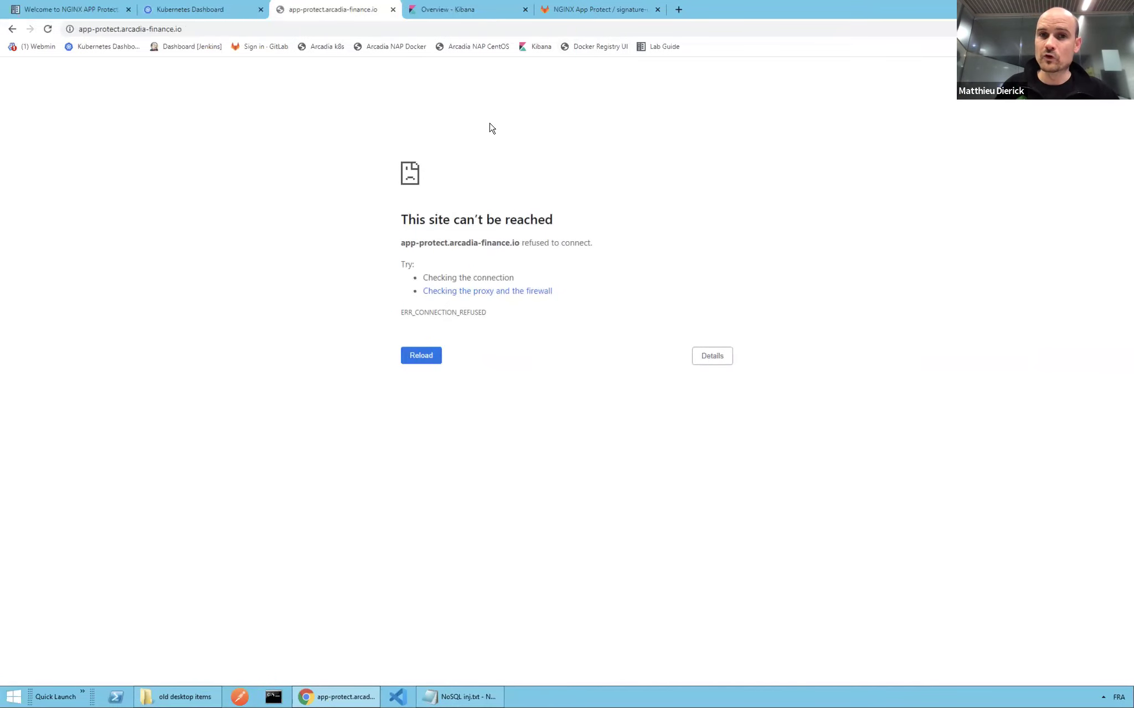
pyautogui.scroll(-2, 299, 491)
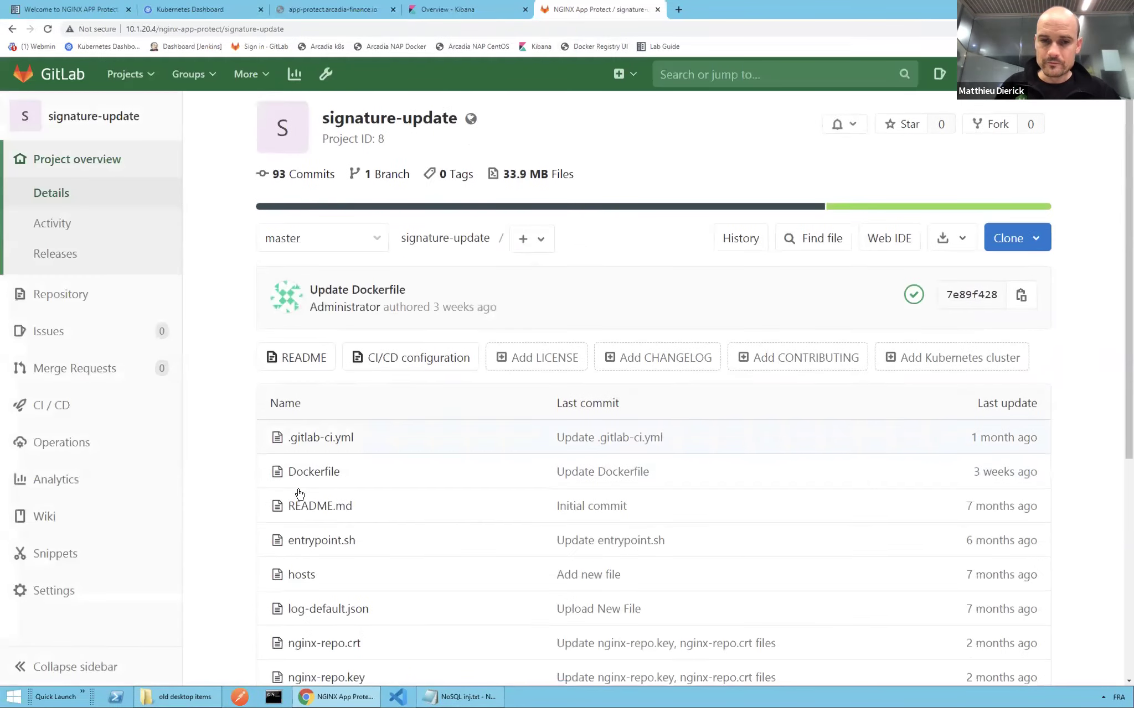
pyautogui.scroll(-2, 299, 493)
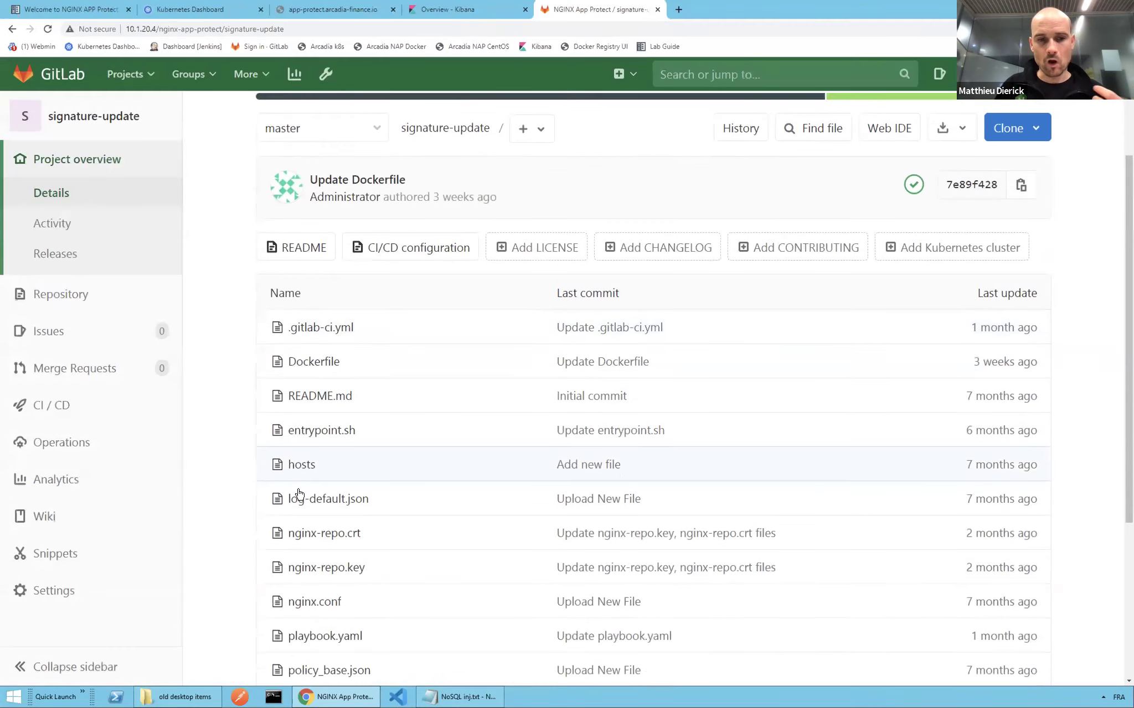
pyautogui.scroll(-2, 299, 493)
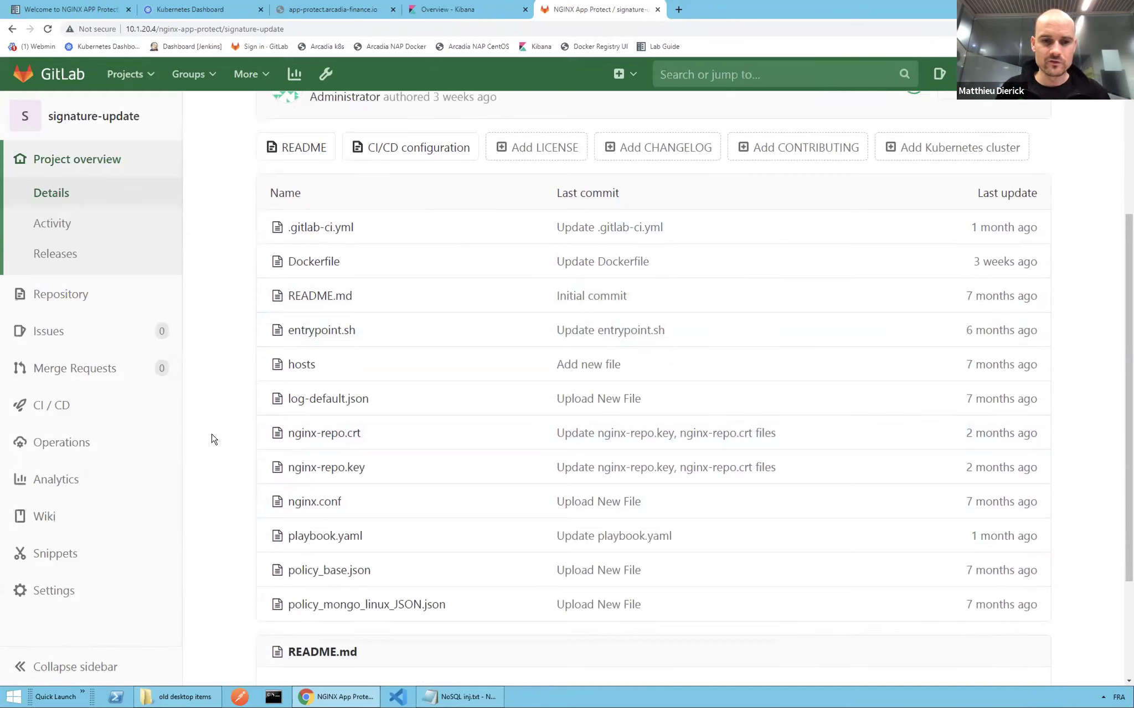
pyautogui.click(336, 228)
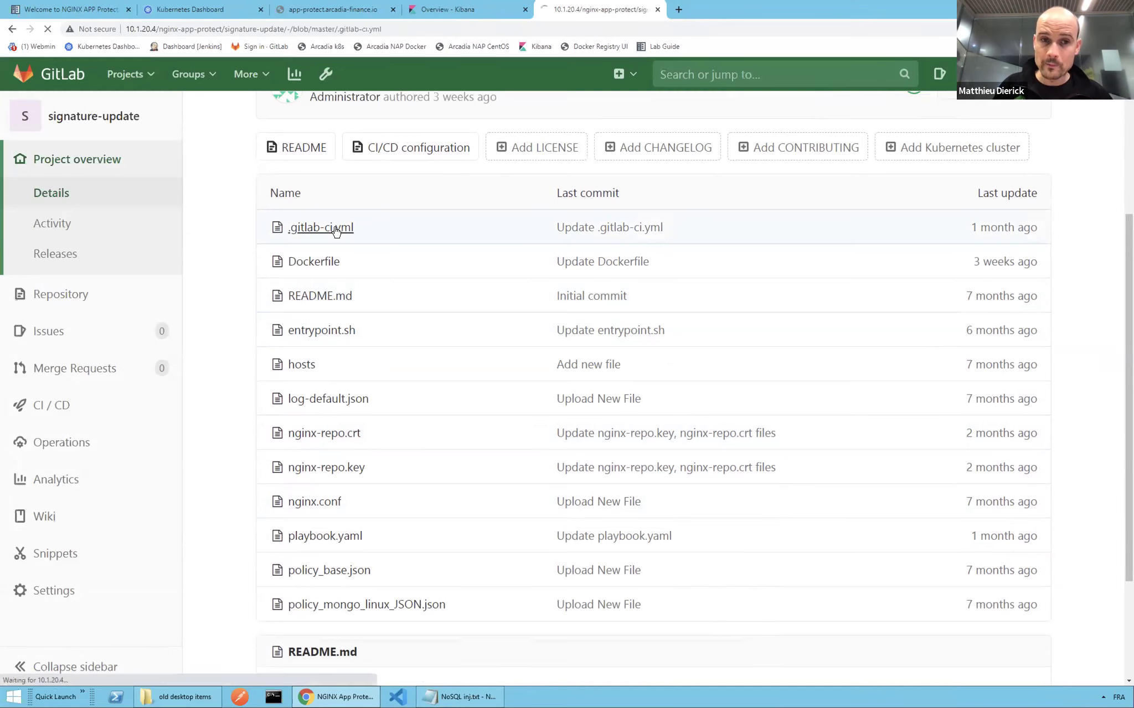
# Examine the Build_image, Push_image and Run_docker stages in .gitlab-ci.yml, including the image tag and registry address in the docker commands.
pyautogui.scroll(-2, 335, 469)
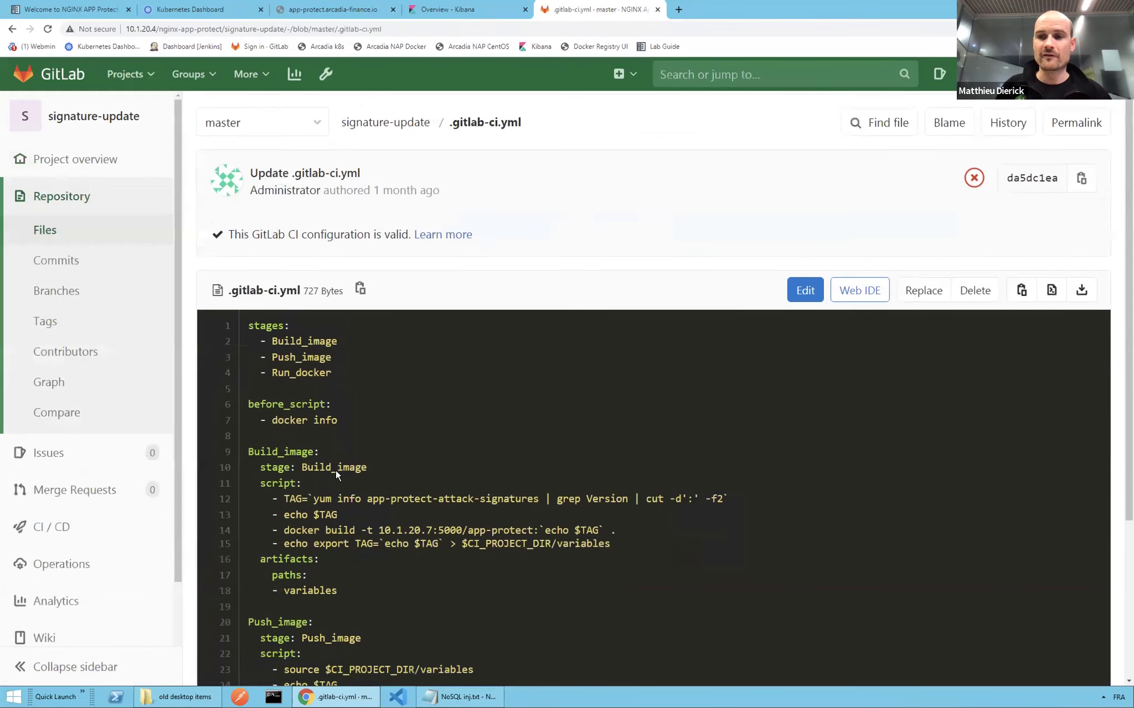
pyautogui.scroll(-1, 336, 470)
pyautogui.scroll(-3, 334, 476)
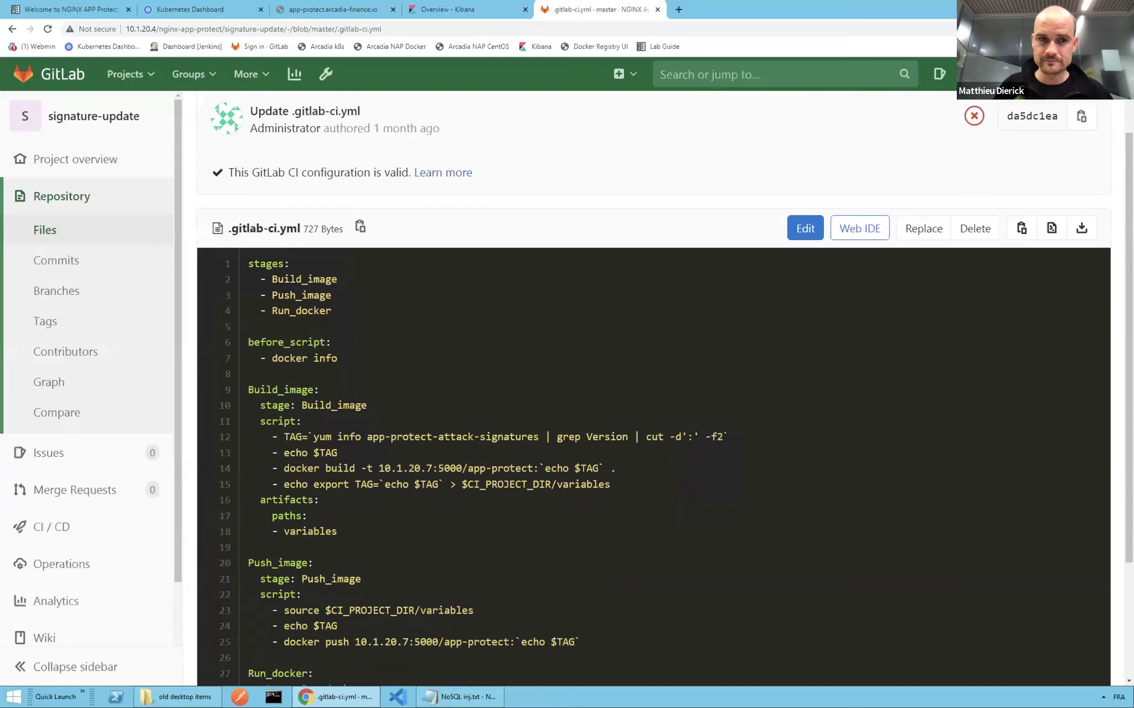
pyautogui.scroll(-2, 335, 477)
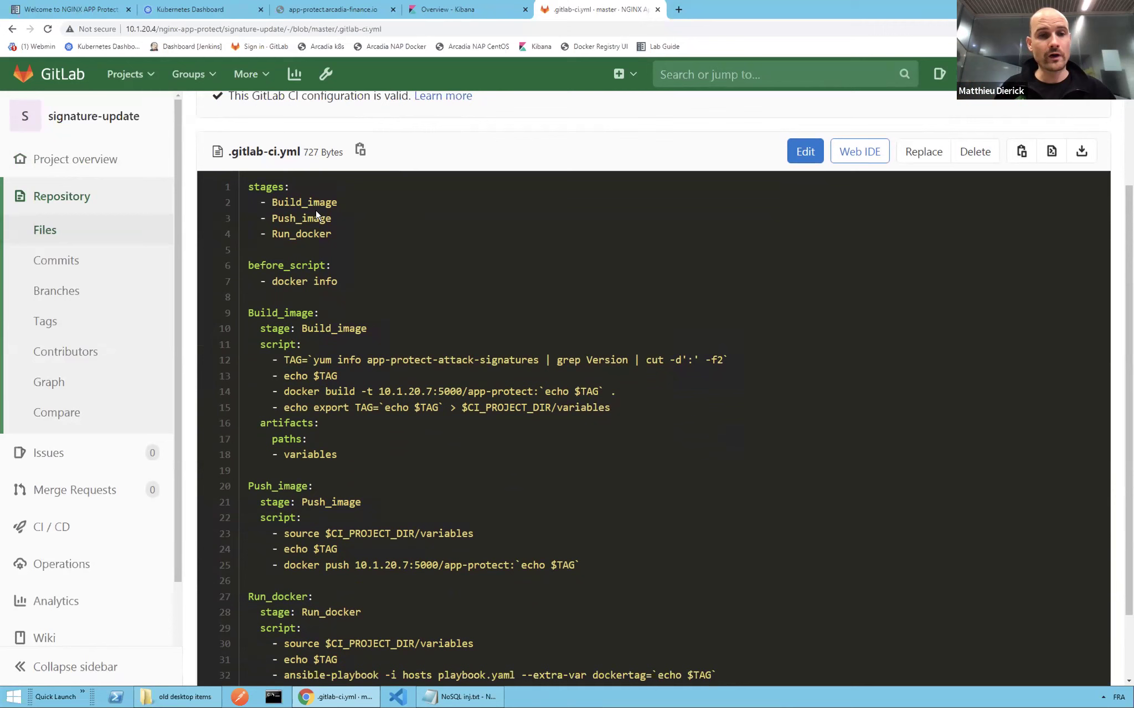
pyautogui.scroll(-1, 335, 367)
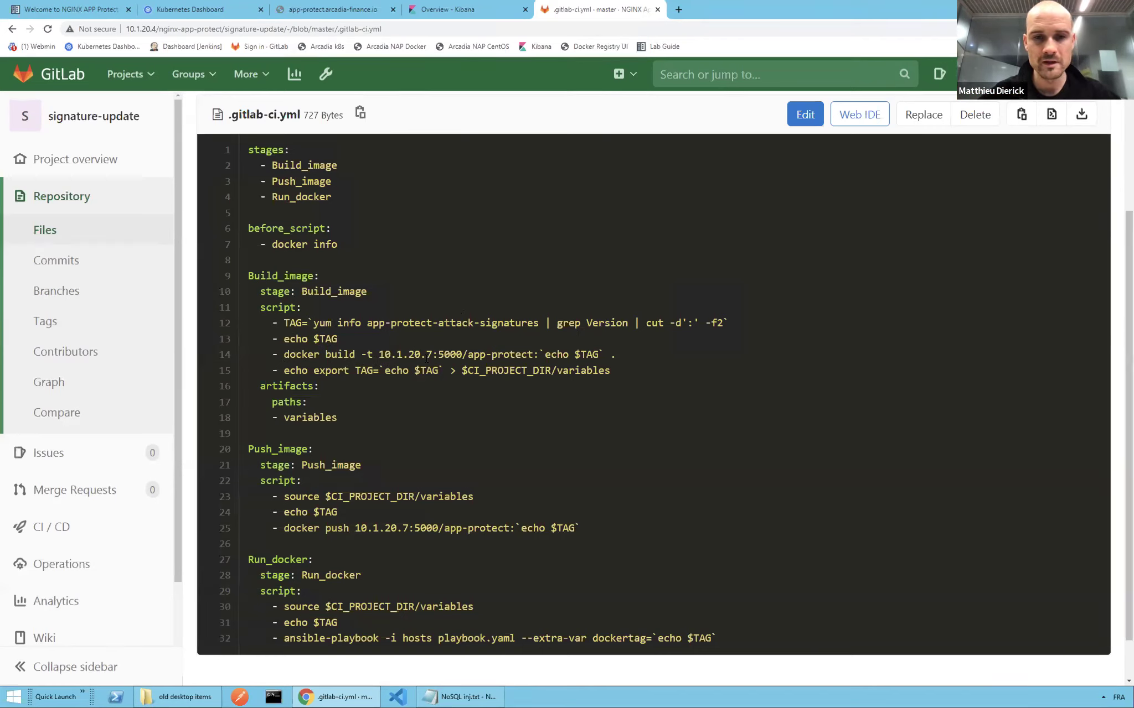
pyautogui.moveTo(539, 354); pyautogui.dragTo(604, 355)
pyautogui.click(605, 354)
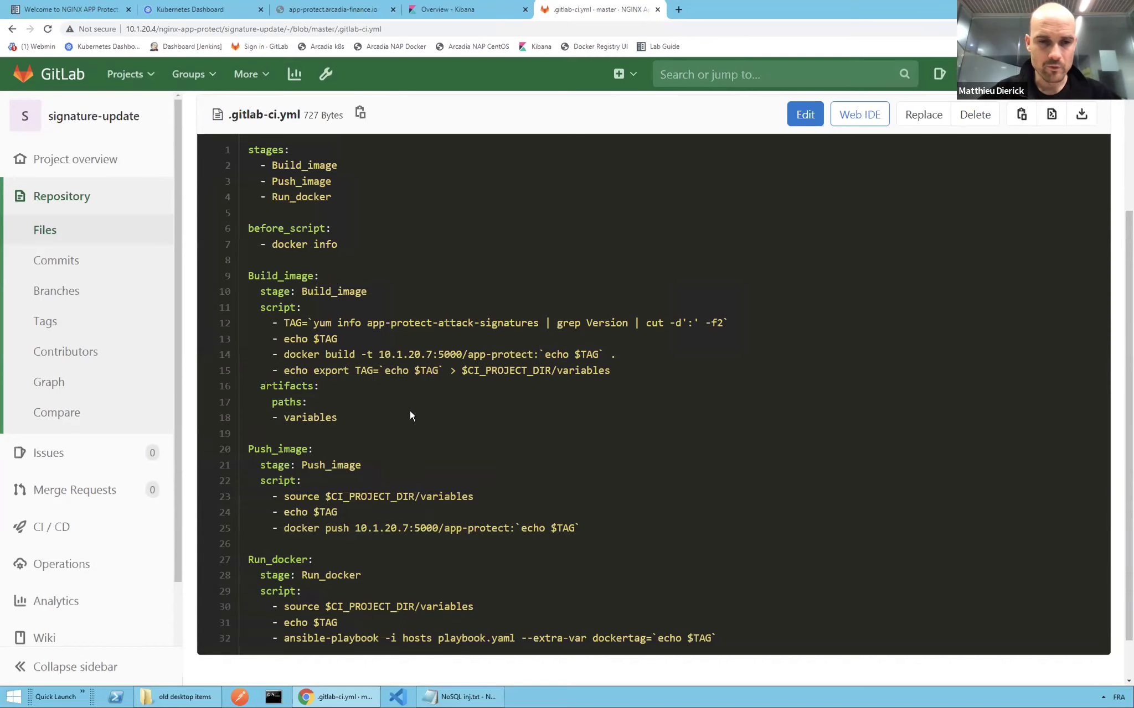
pyautogui.scroll(-1, 411, 417)
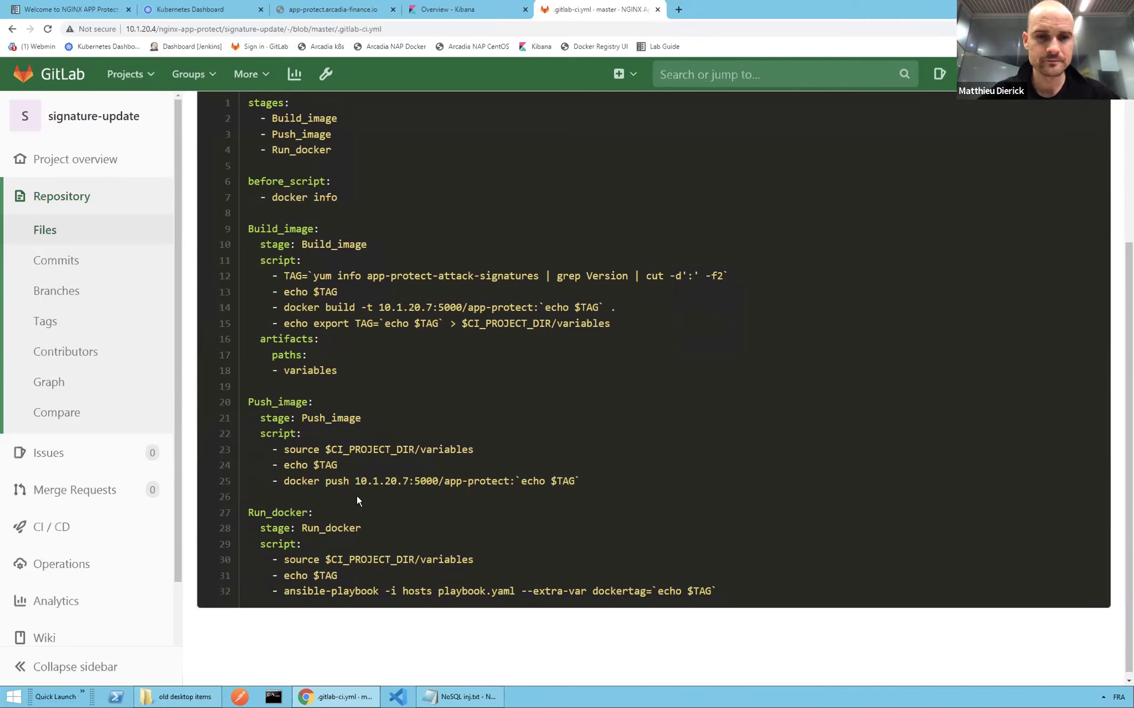
pyautogui.moveTo(355, 481); pyautogui.dragTo(437, 481)
pyautogui.moveTo(516, 481); pyautogui.dragTo(577, 481)
pyautogui.click(576, 481)
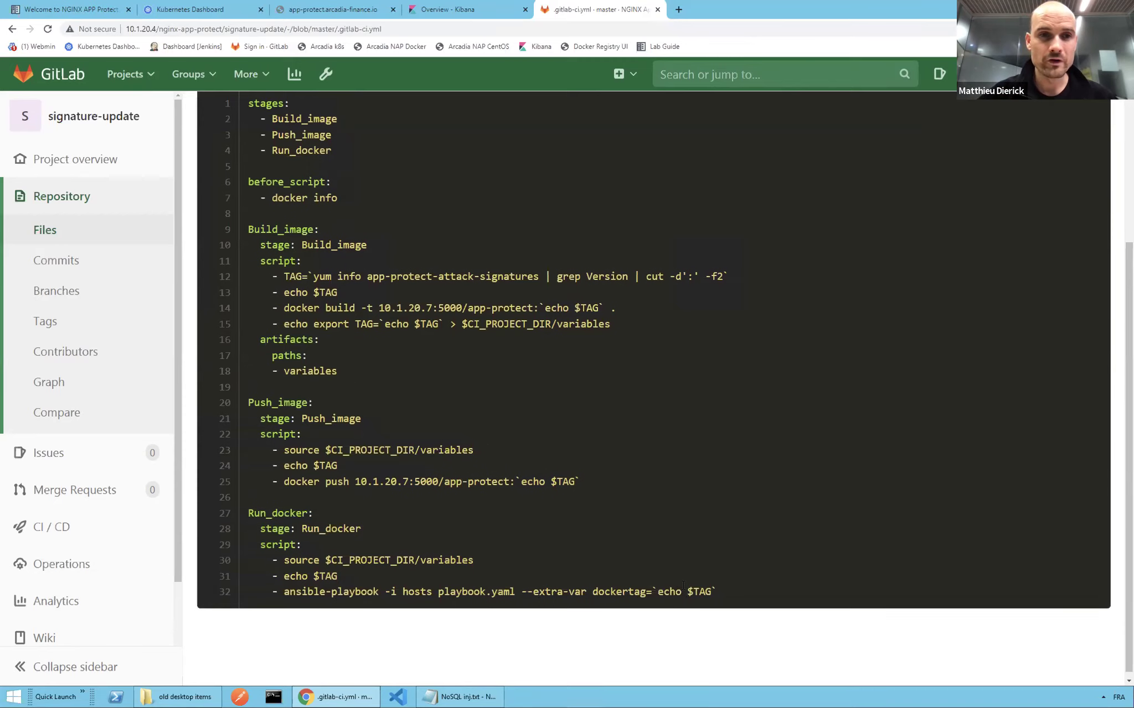
# Go back to the signature-update file list and open the Dockerfile.
pyautogui.scroll(5, 683, 586)
pyautogui.scroll(1, 681, 589)
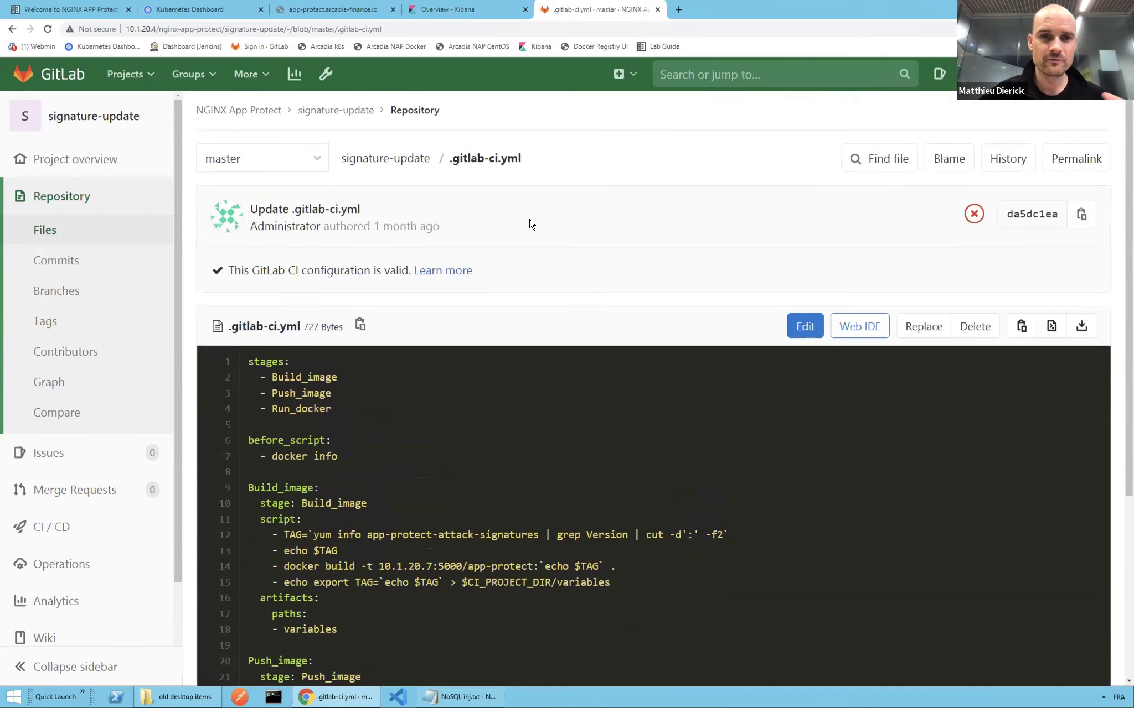
pyautogui.click(400, 161)
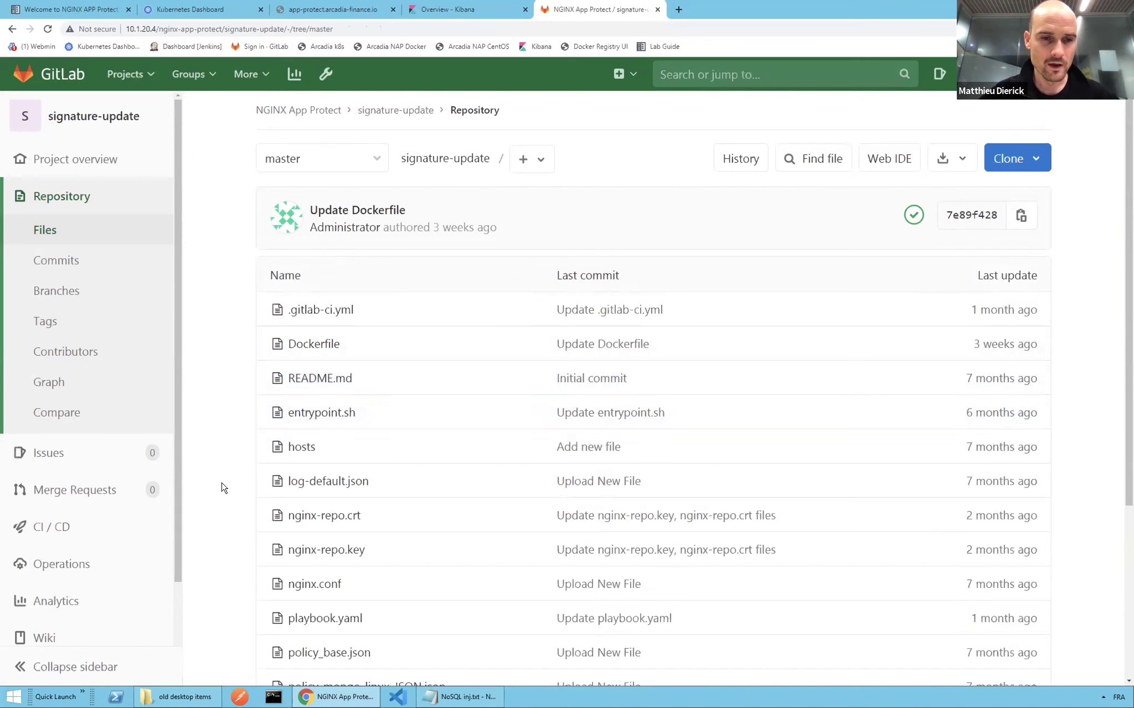
pyautogui.scroll(-2, 223, 487)
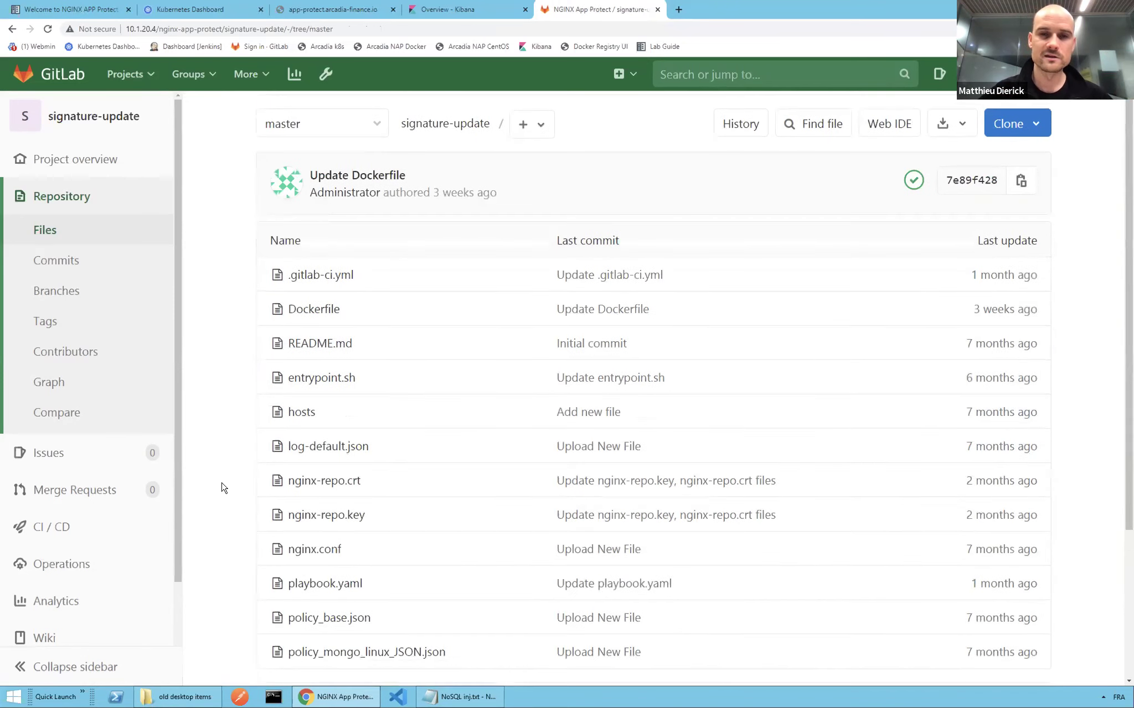
pyautogui.scroll(-1, 223, 487)
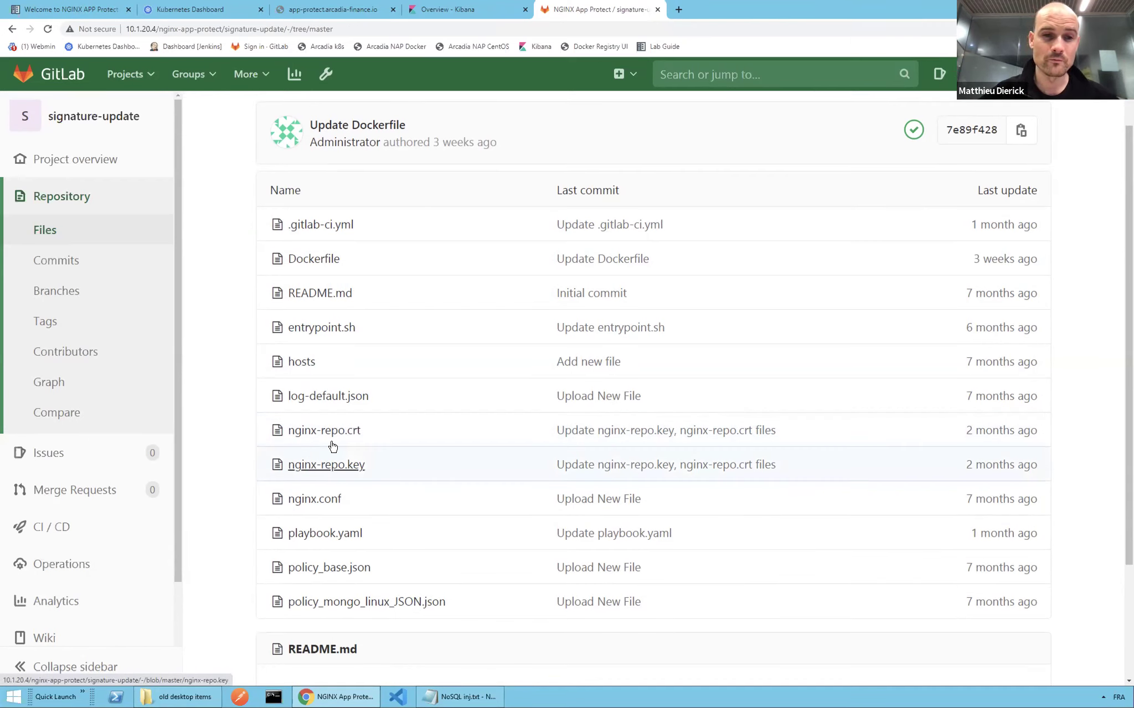
pyautogui.click(328, 260)
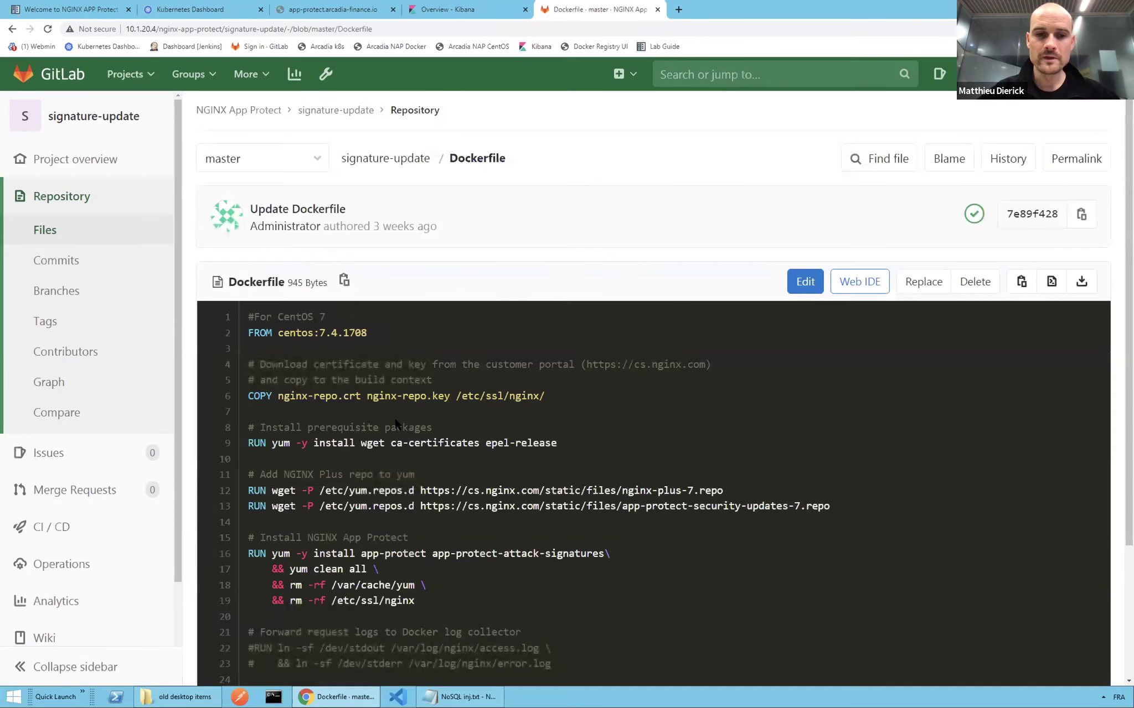
# Read through the Dockerfile to its final CMD line and open playbook.yaml from the signature-update file list.
pyautogui.scroll(-3, 395, 425)
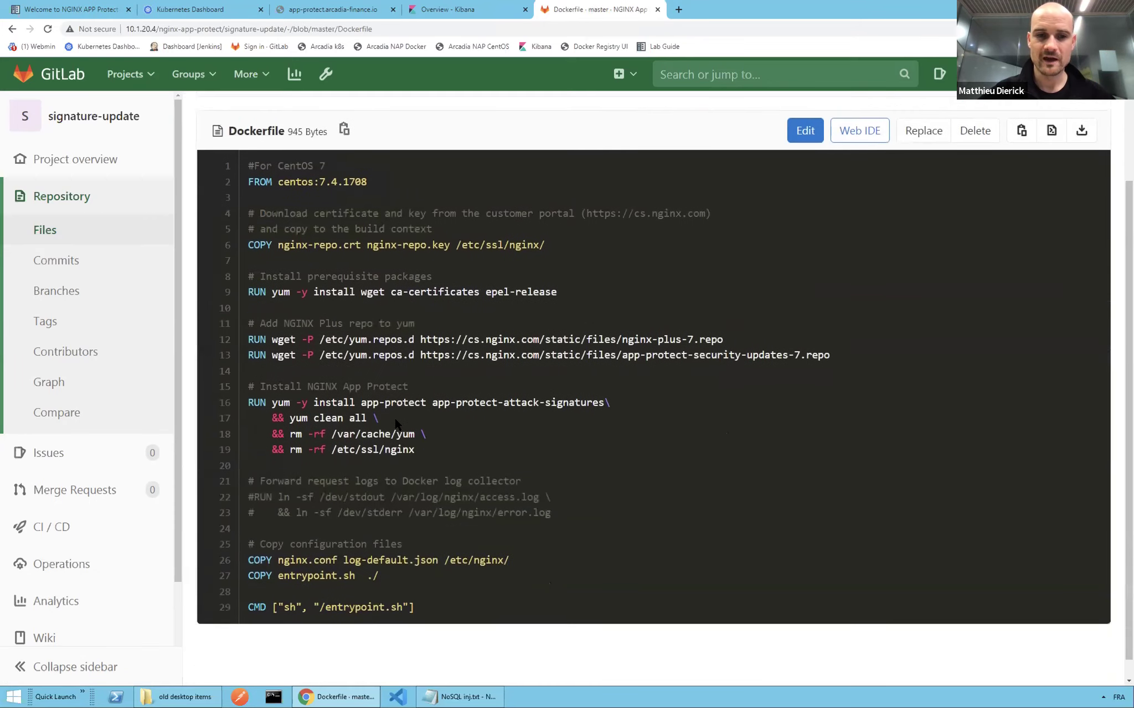
pyautogui.scroll(3, 395, 424)
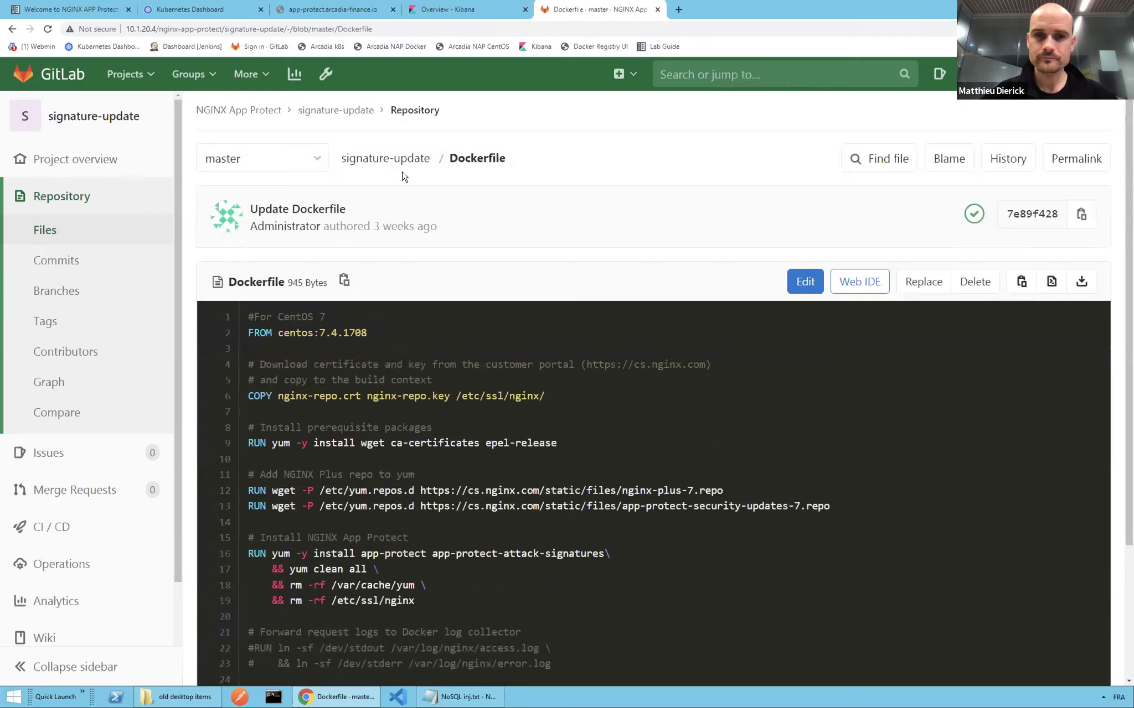
pyautogui.click(382, 165)
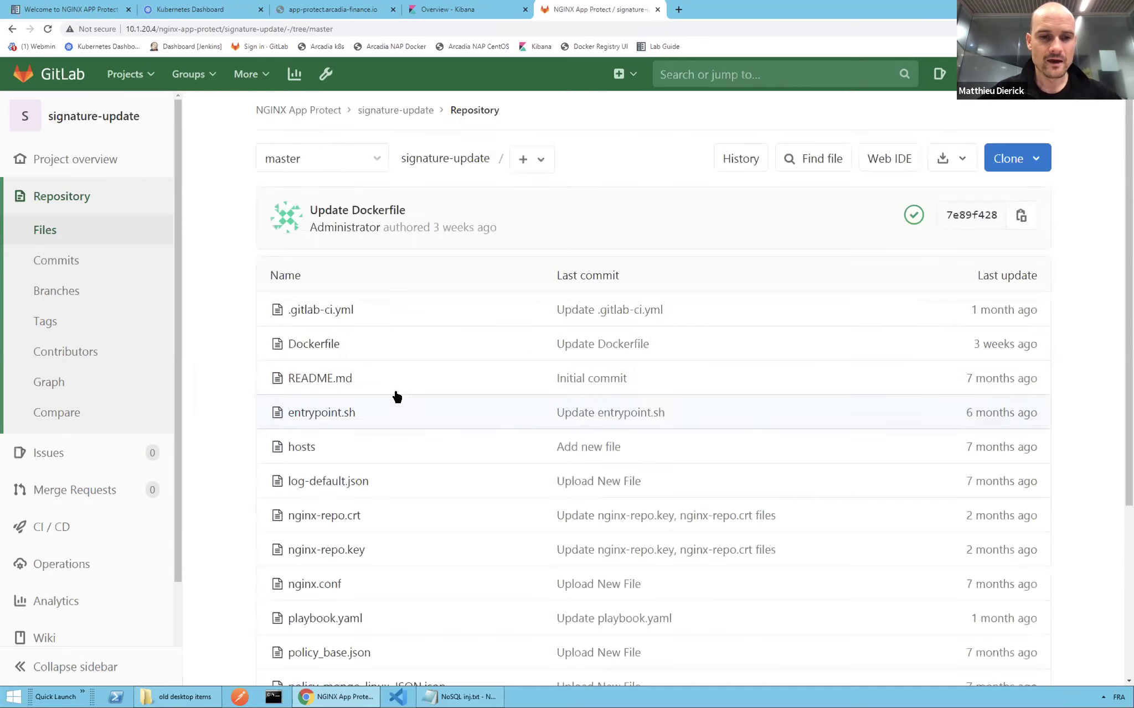
pyautogui.scroll(-1, 395, 396)
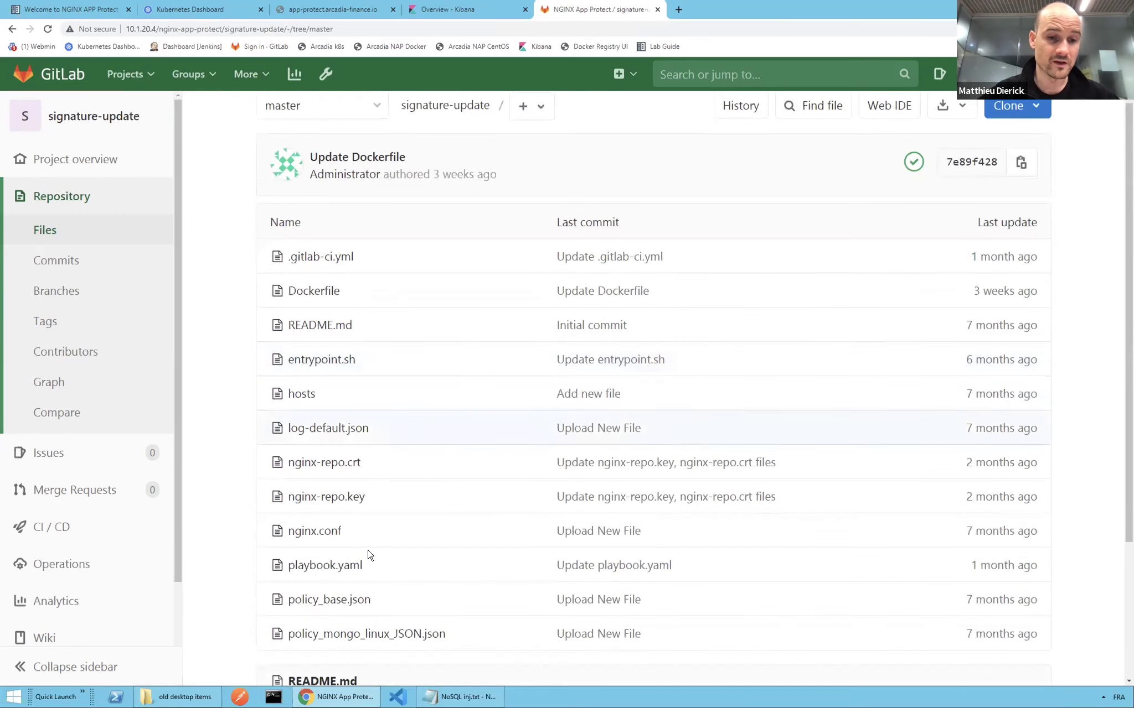
pyautogui.click(351, 567)
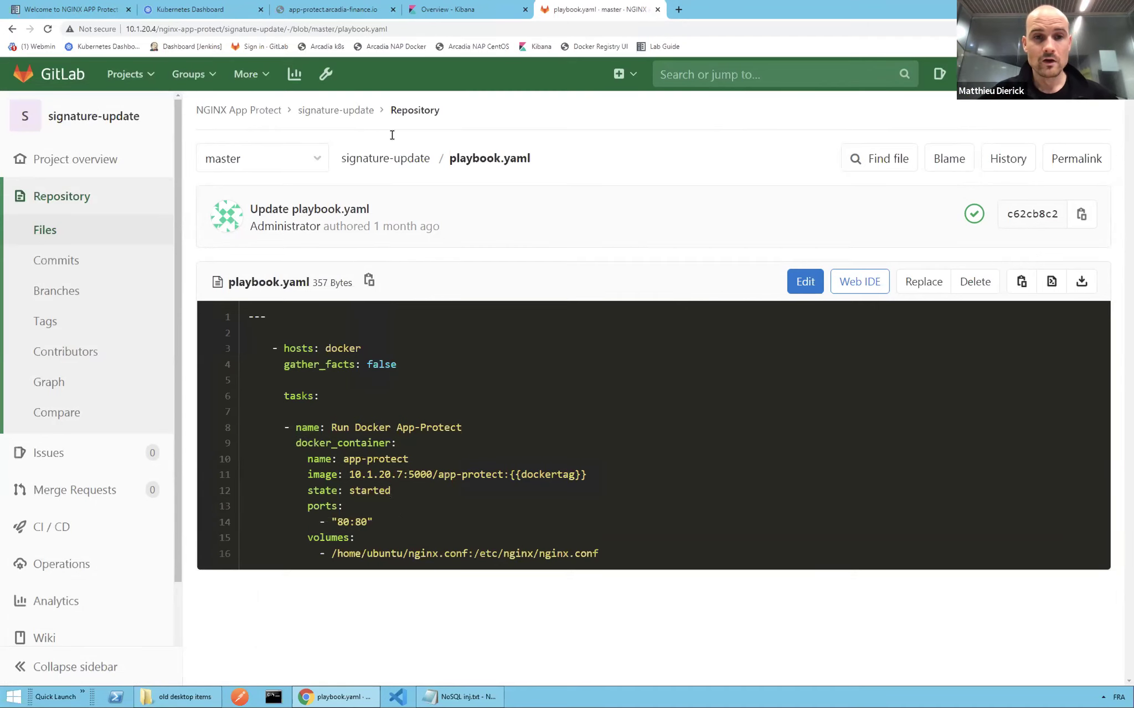
# Leave playbook.yaml and run a new pipeline on the master branch of the signature-update project.
pyautogui.click(383, 160)
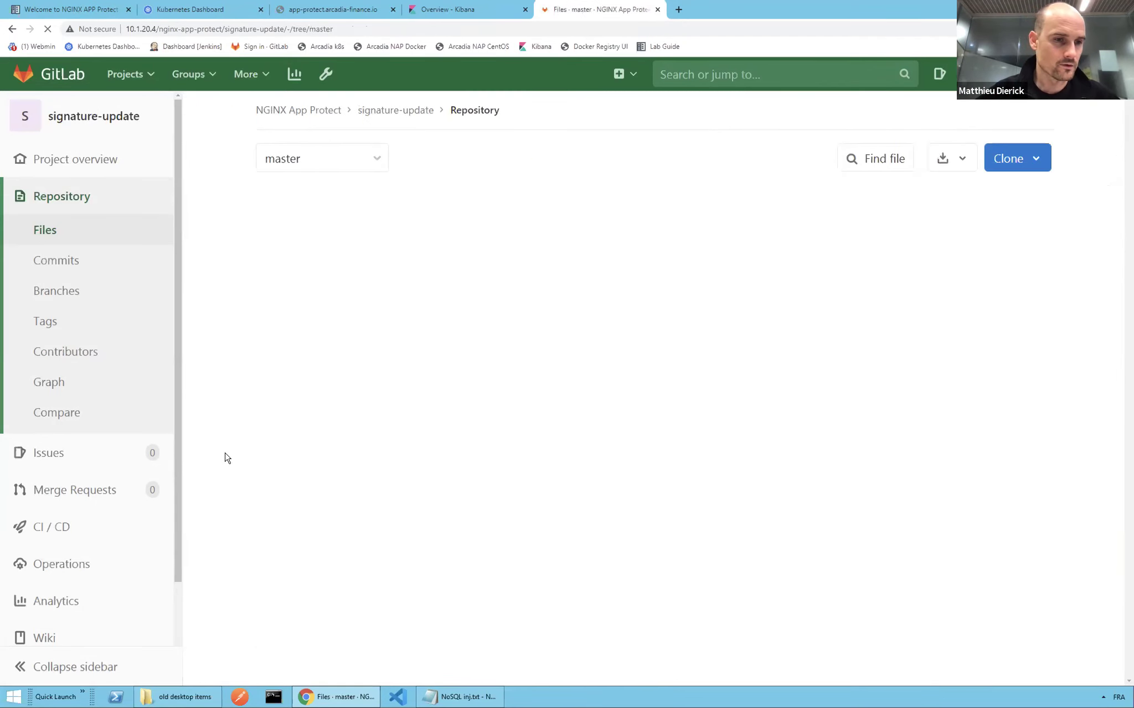
pyautogui.moveTo(158, 533)
pyautogui.click(209, 531)
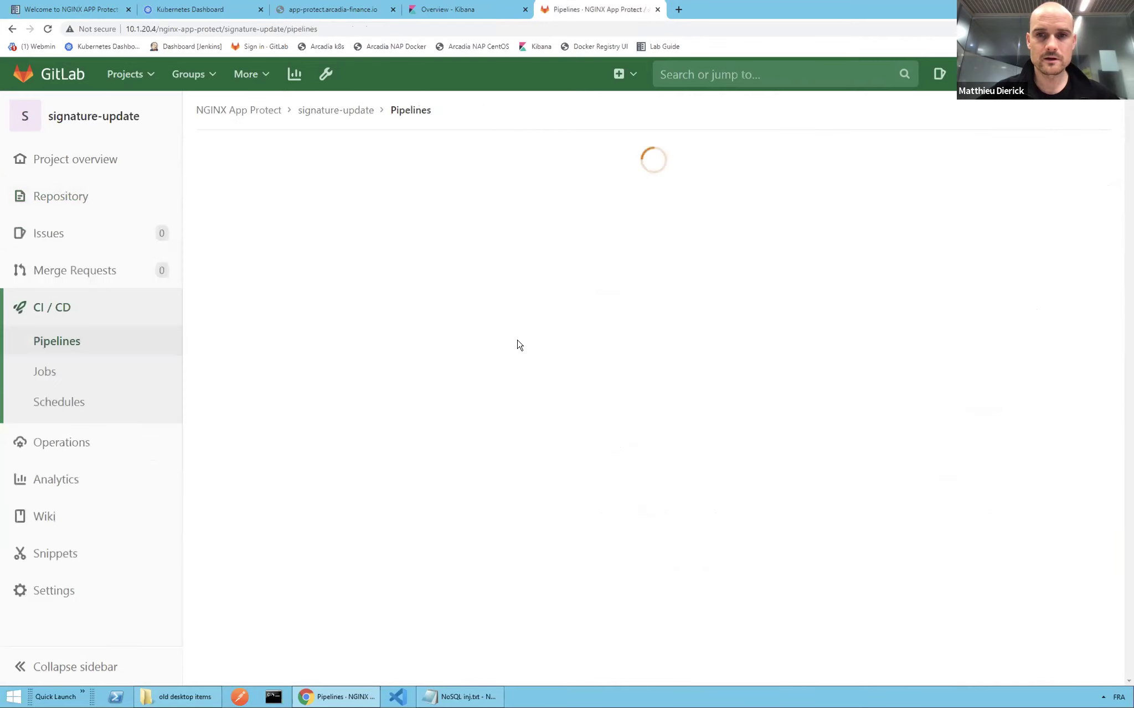
pyautogui.click(877, 159)
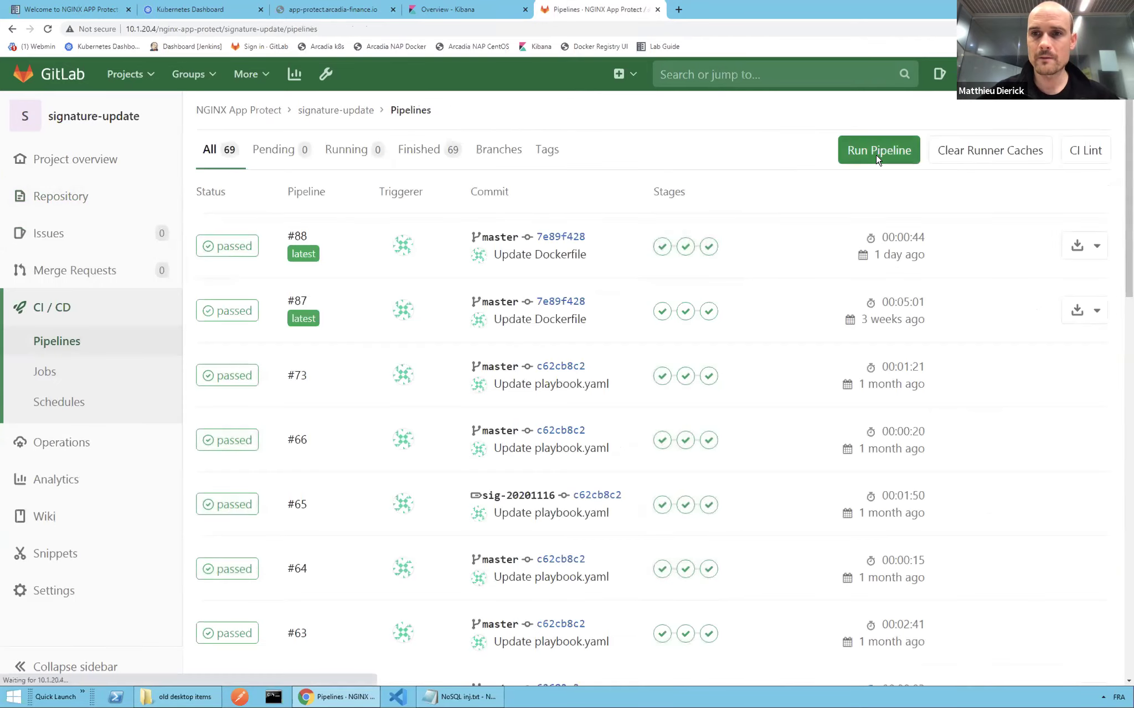
pyautogui.click(274, 433)
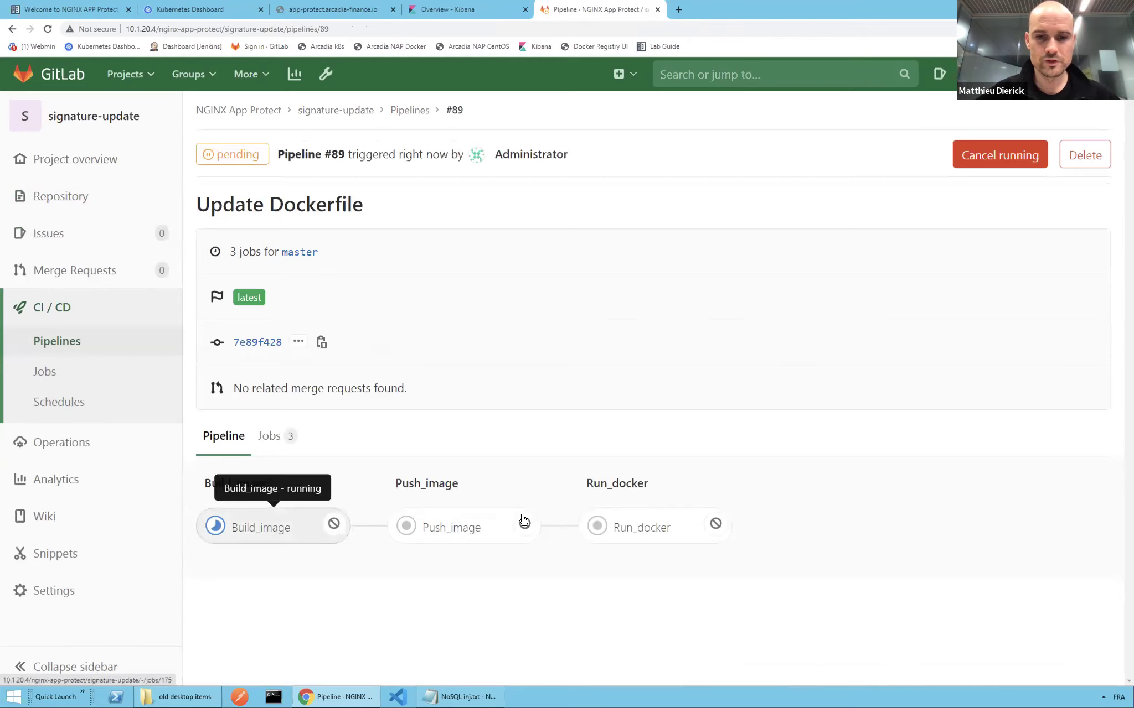
# Examine the Build_image job log for the signature version tag and docker build steps, and return to the newest pipeline's stage overview.
pyautogui.click(289, 531)
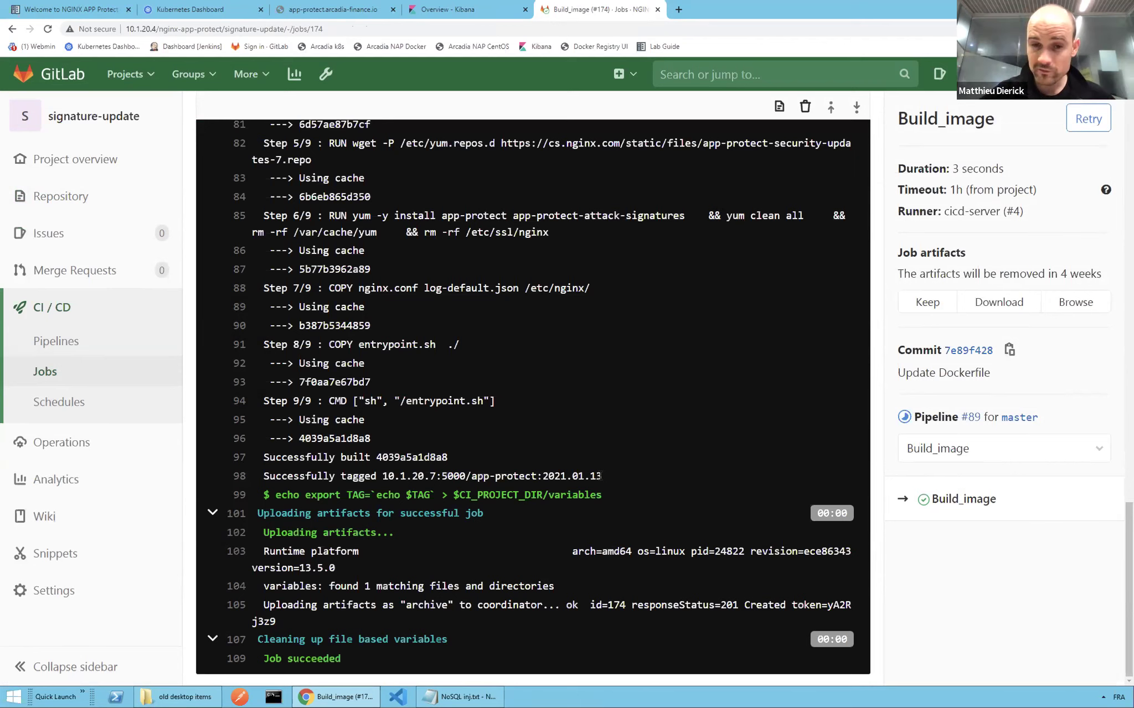
pyautogui.moveTo(602, 476); pyautogui.dragTo(546, 480)
pyautogui.click(564, 525)
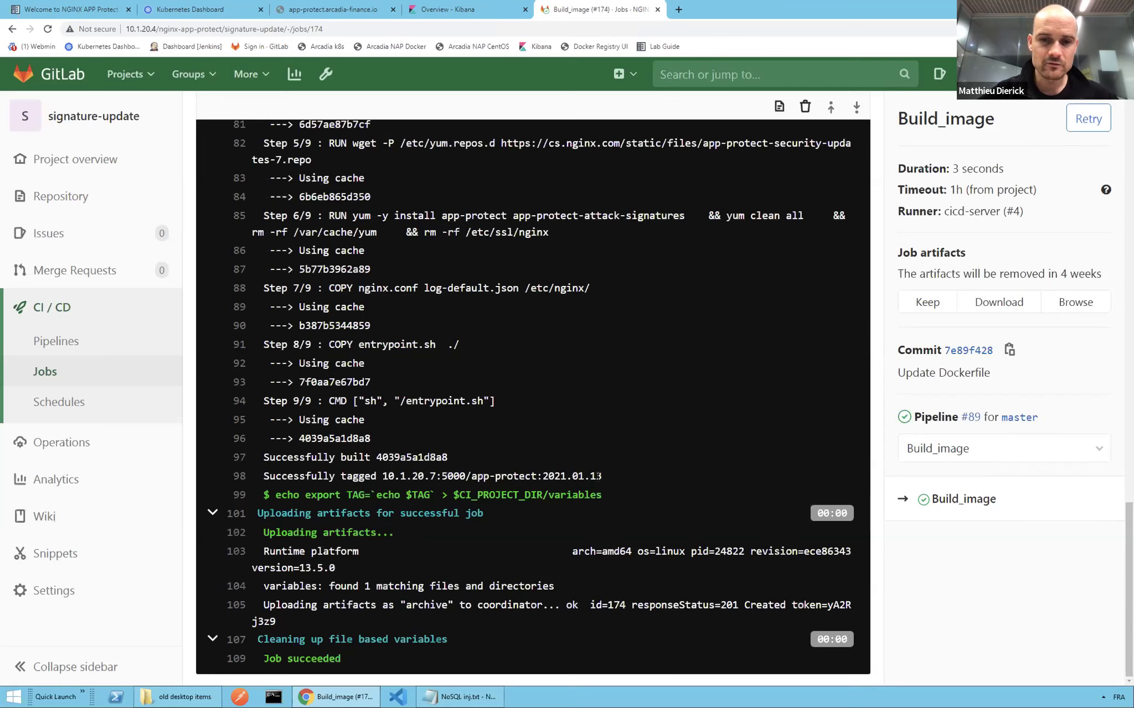
pyautogui.scroll(10, 384, 335)
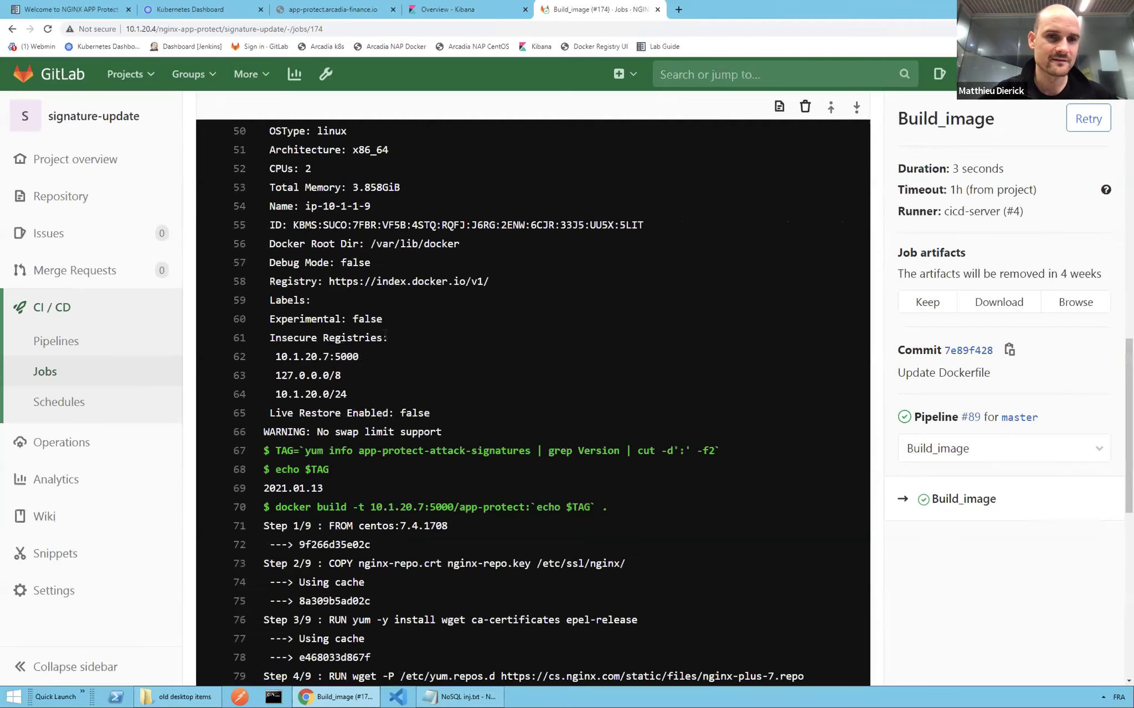
pyautogui.scroll(-5, 381, 354)
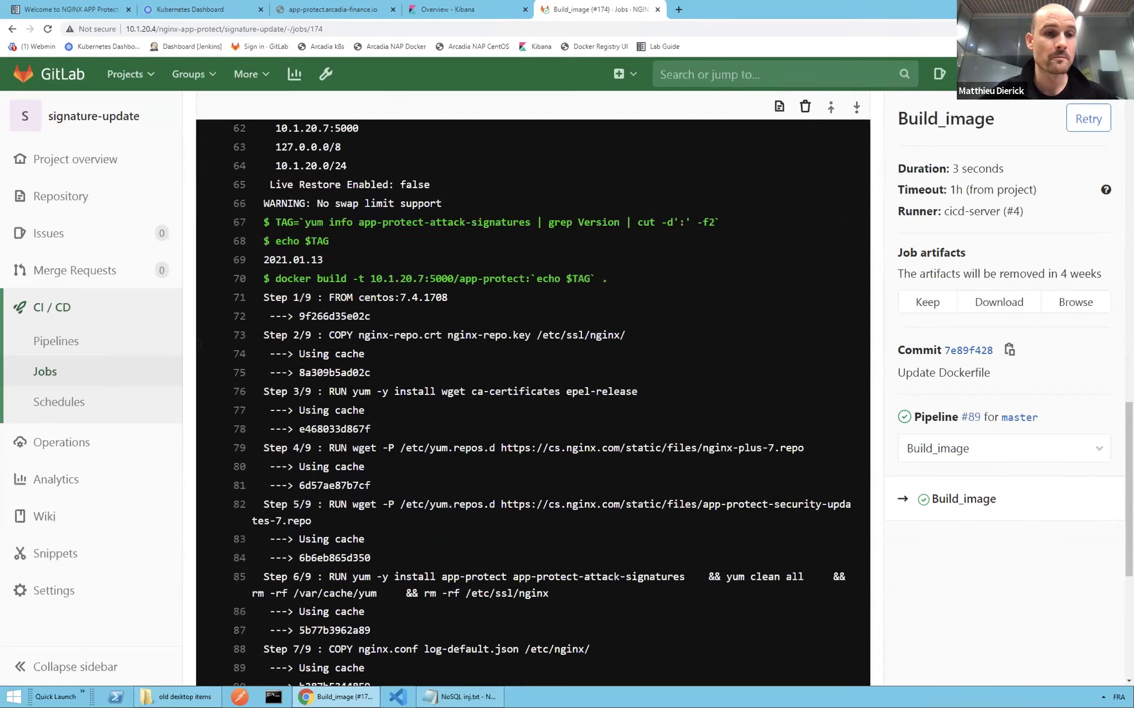
pyautogui.click(56, 341)
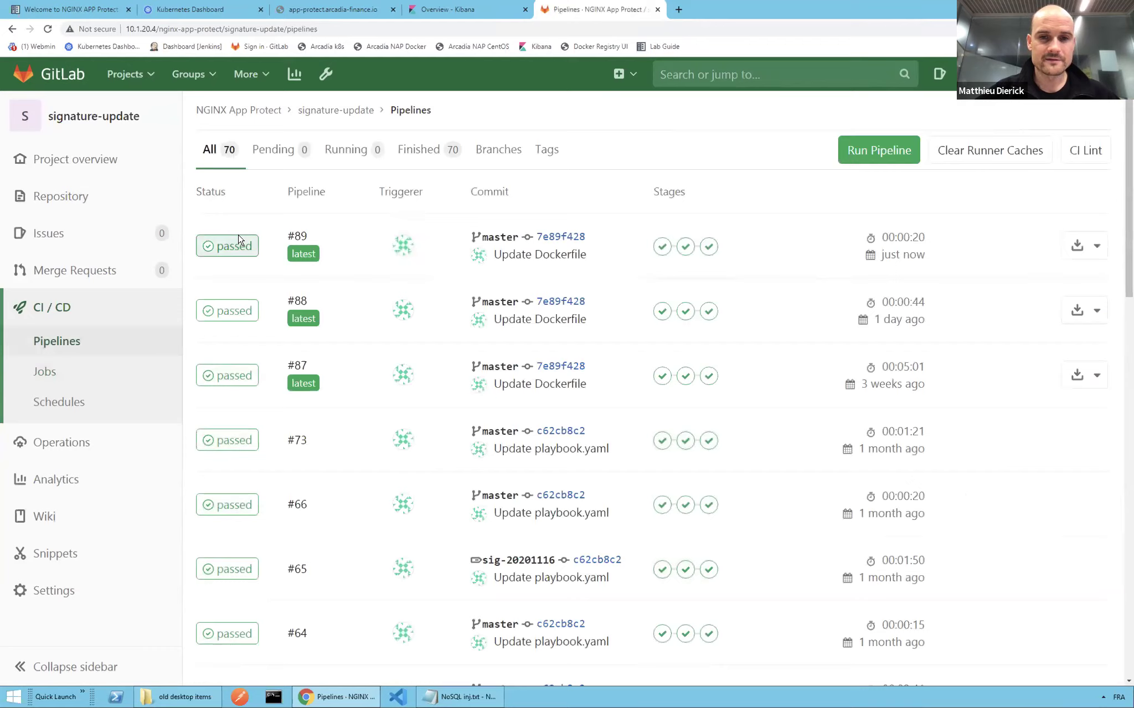
pyautogui.click(240, 245)
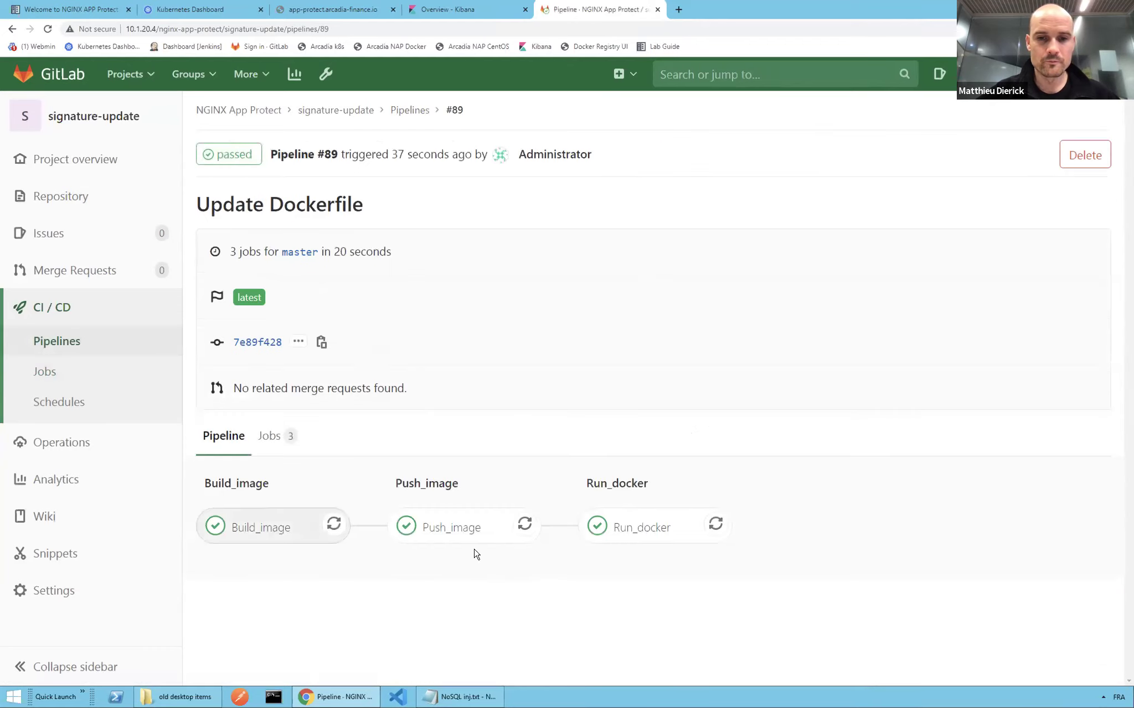
# Open the Docker Registry UI in a new tab and display the tags of the app-protect repository.
pyautogui.click(679, 10)
pyautogui.click(587, 47)
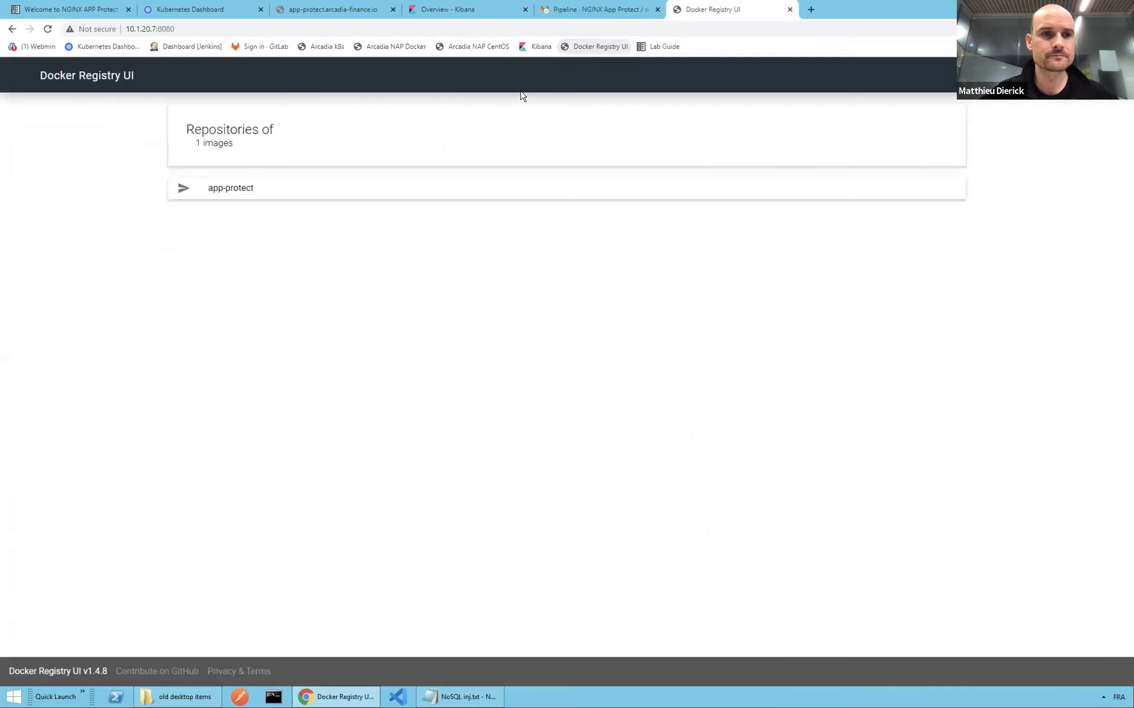
pyautogui.click(205, 191)
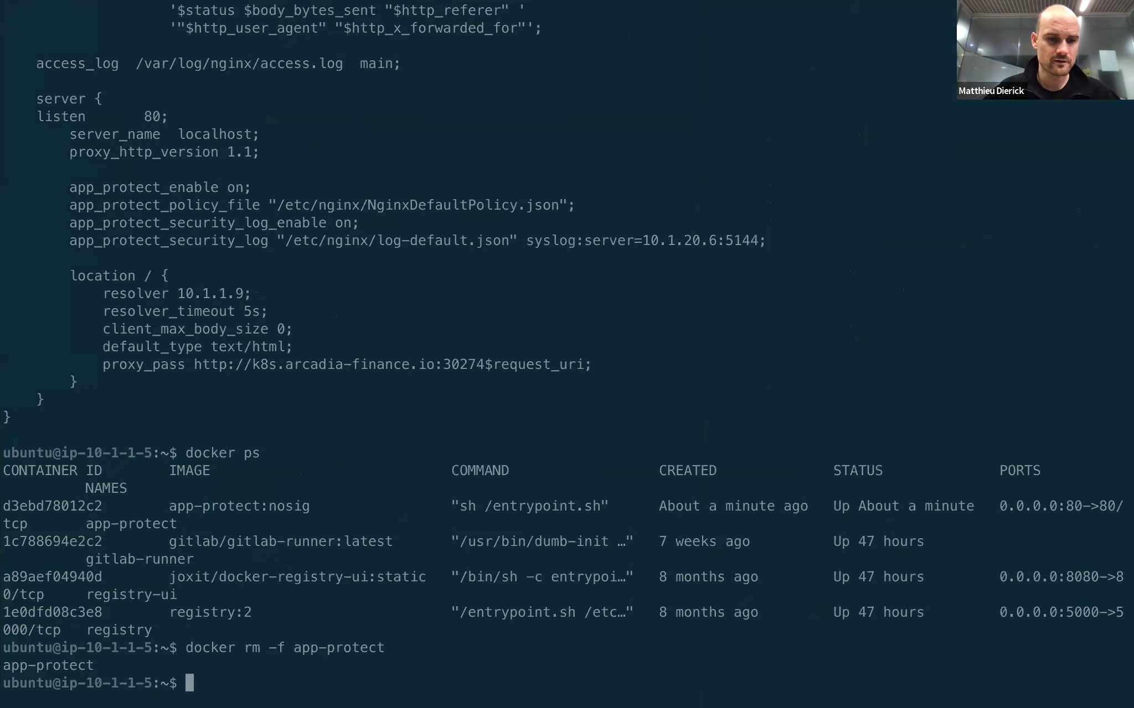
# In the Docker host terminal, list the running containers with docker ps and check which image the app-protect container uses.
pyautogui.press('Return')
pyautogui.press('Return')
pyautogui.press('Return')
pyautogui.press('Return')
pyautogui.write('docker ps')
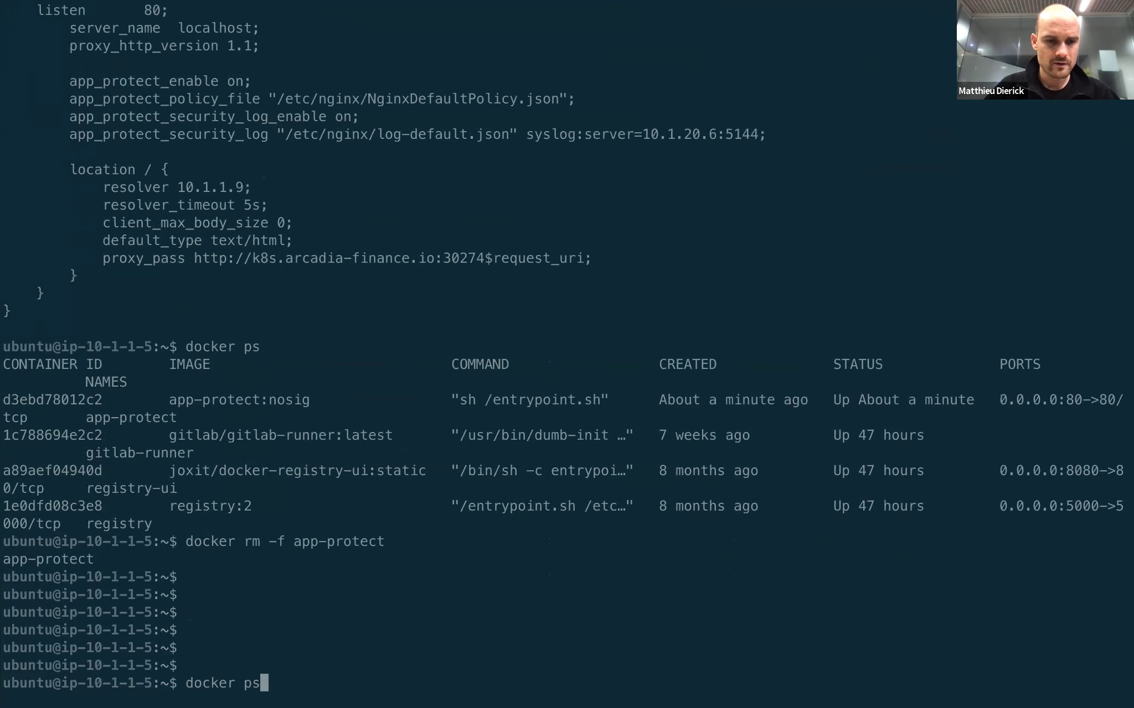
pyautogui.press('Return')
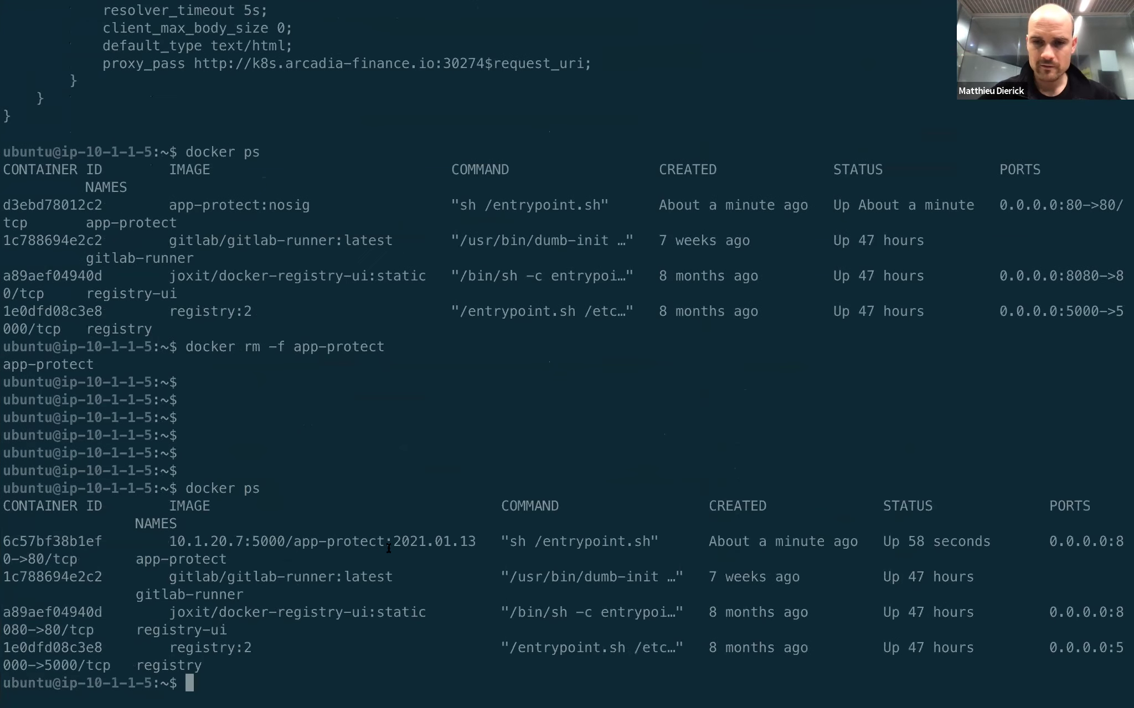
pyautogui.moveTo(172, 539); pyautogui.dragTo(471, 543)
pyautogui.click(472, 542)
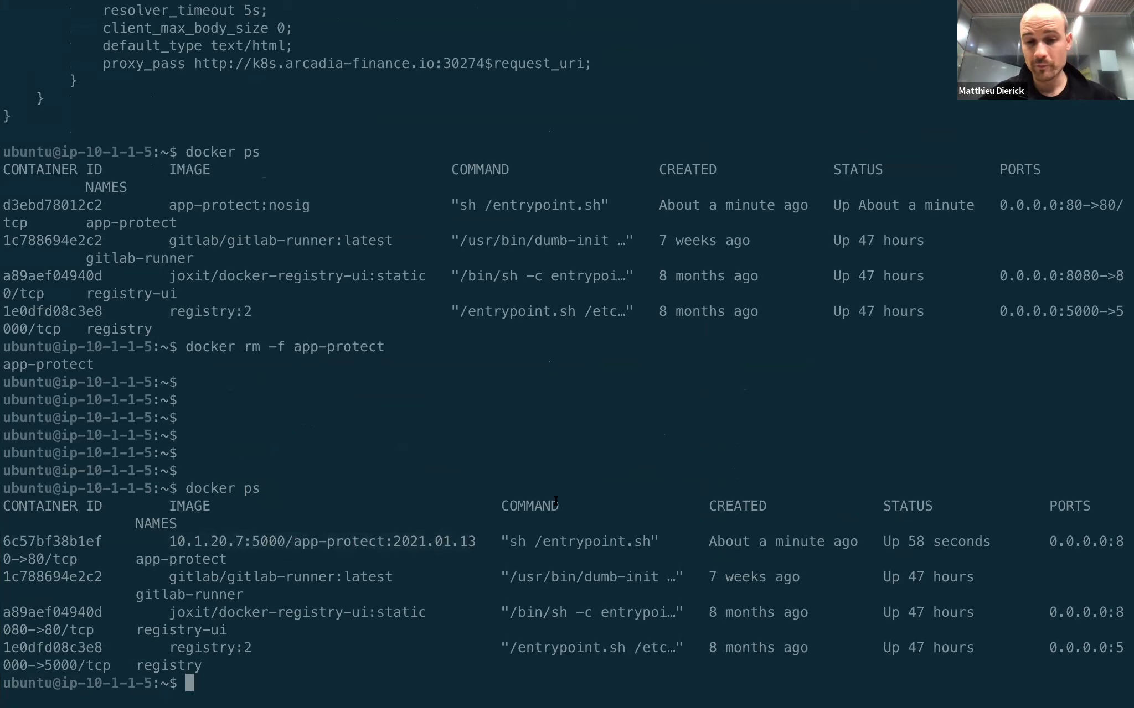
# Back in the remote browser, reload app-protect.arcadia-finance.io to check that the Arcadia site is reachable.
pyautogui.hotkey('alt', 'Tab')
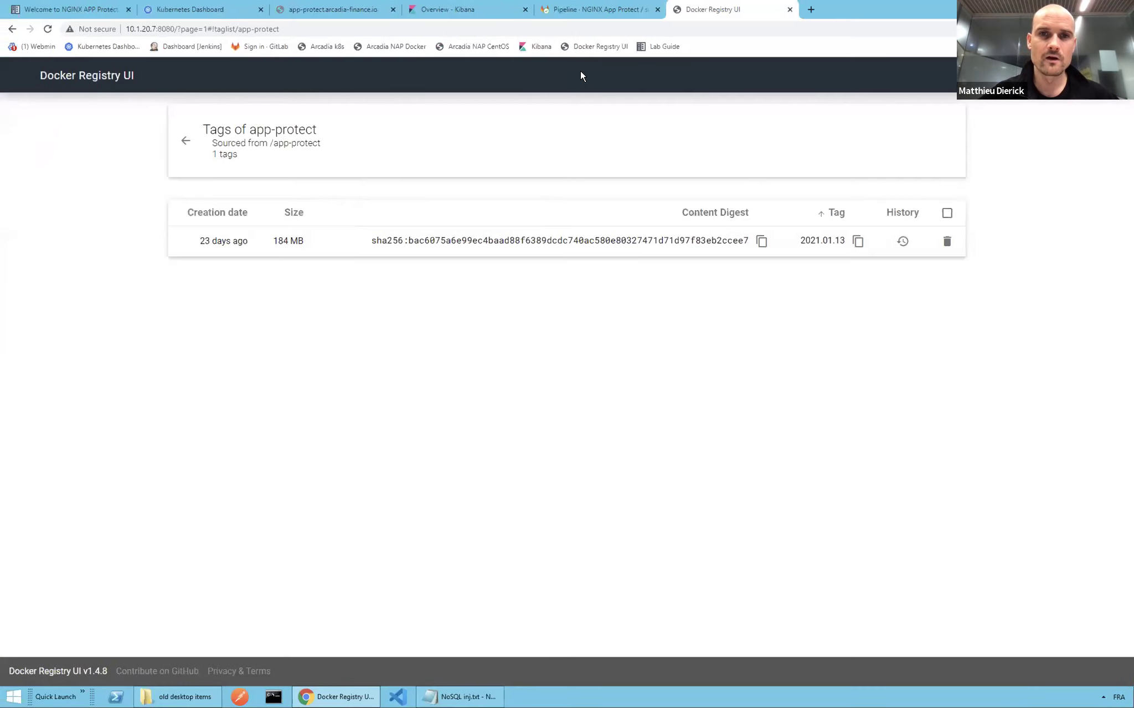
pyautogui.click(368, 11)
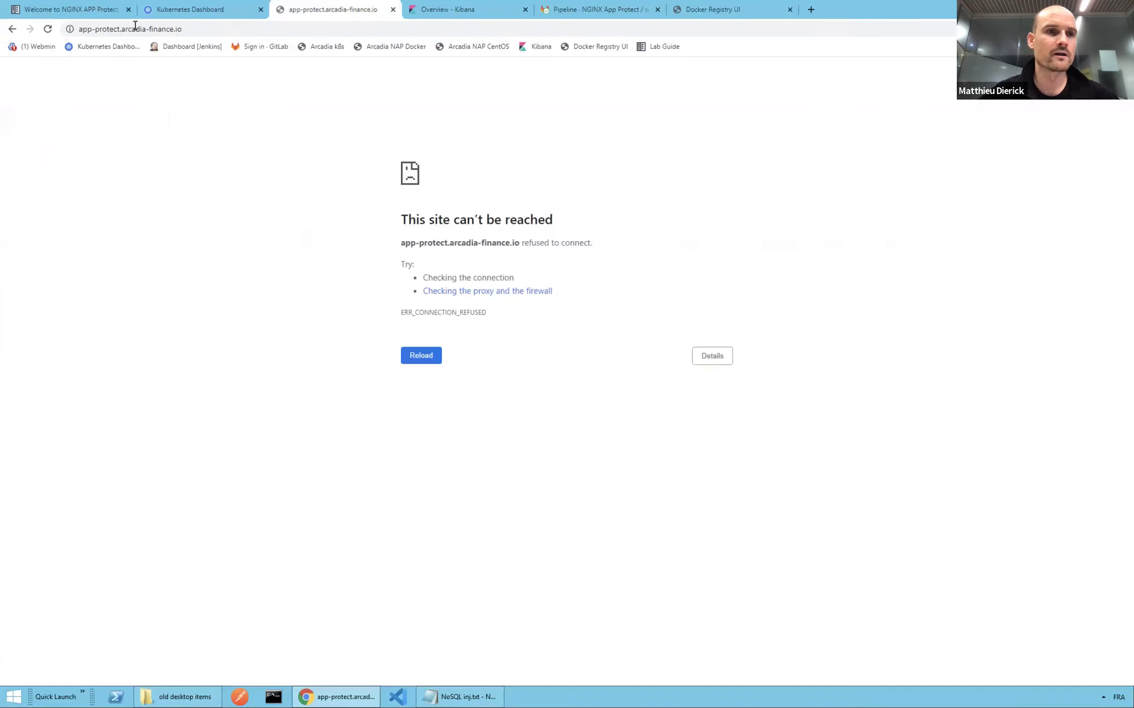
pyautogui.click(48, 30)
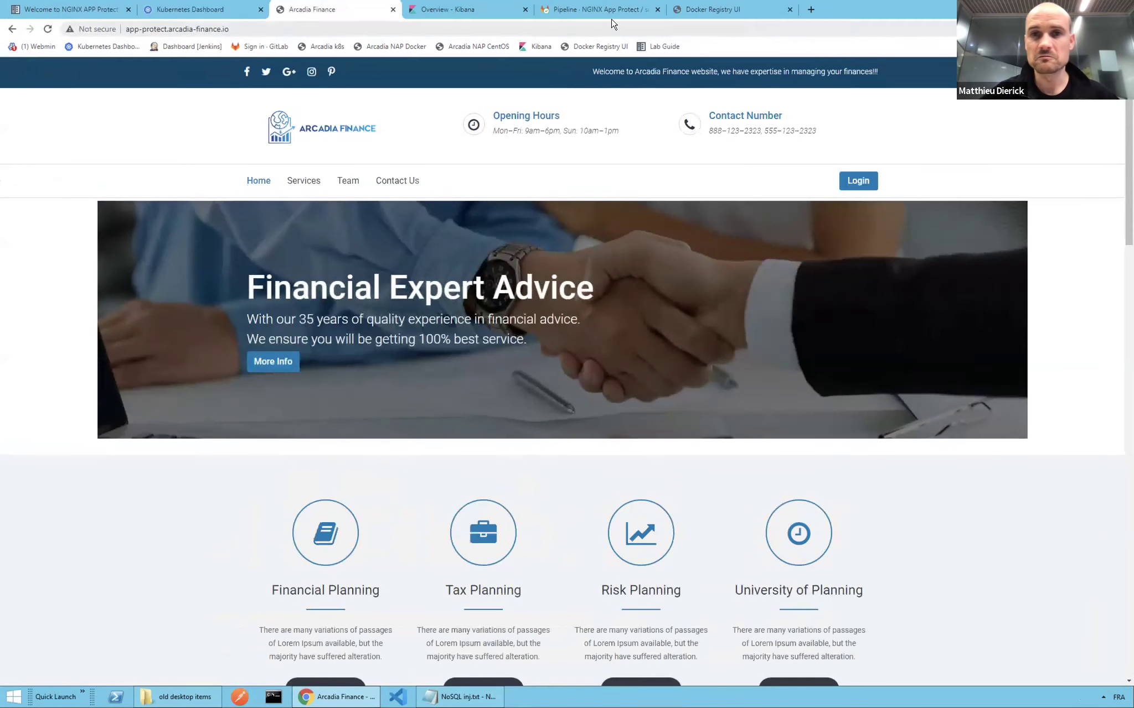
# Return to GitLab and look over the files in the signature-update repository.
pyautogui.click(603, 10)
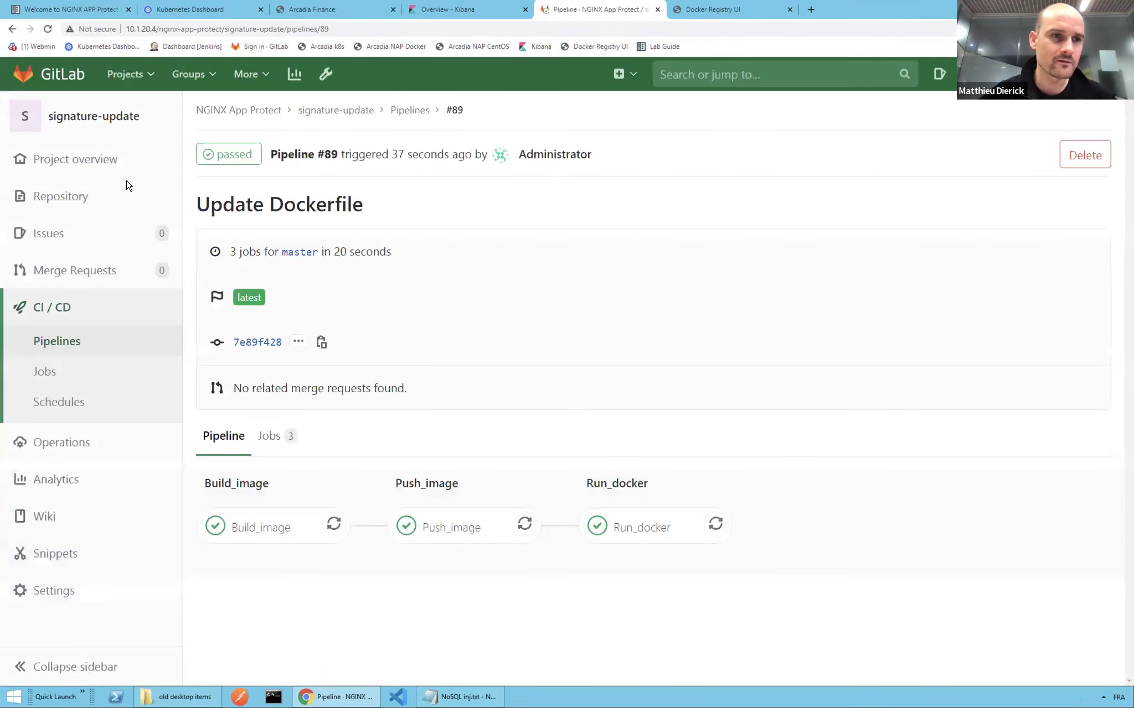
pyautogui.click(83, 206)
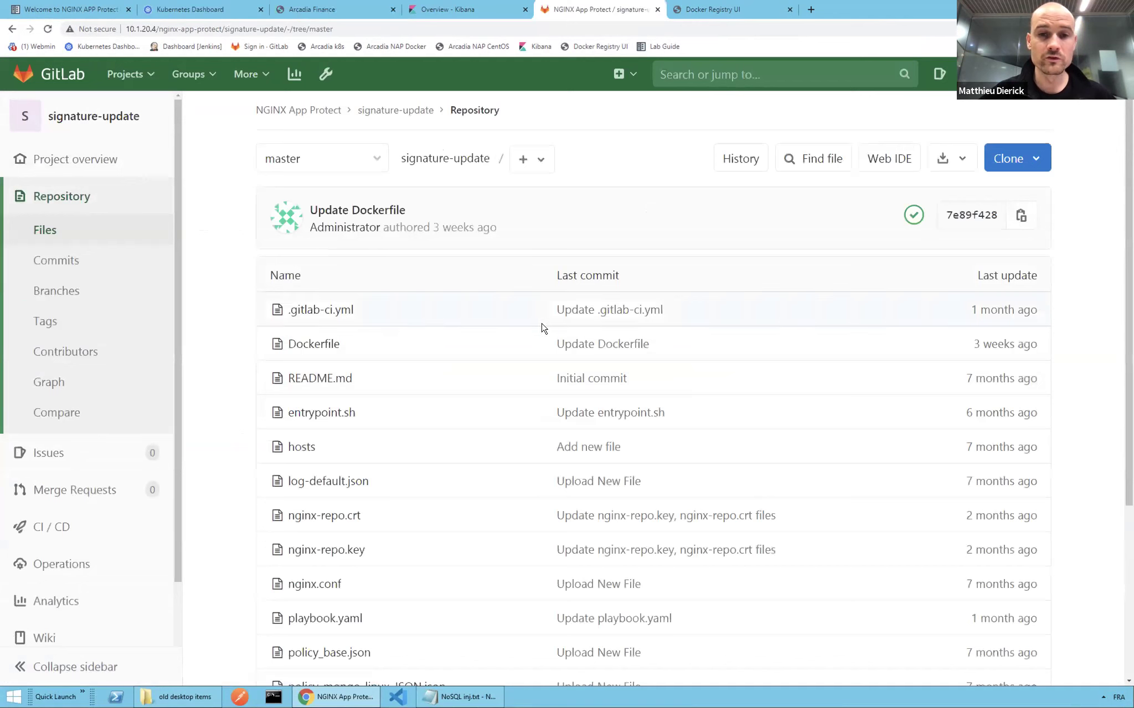
pyautogui.scroll(-1, 500, 310)
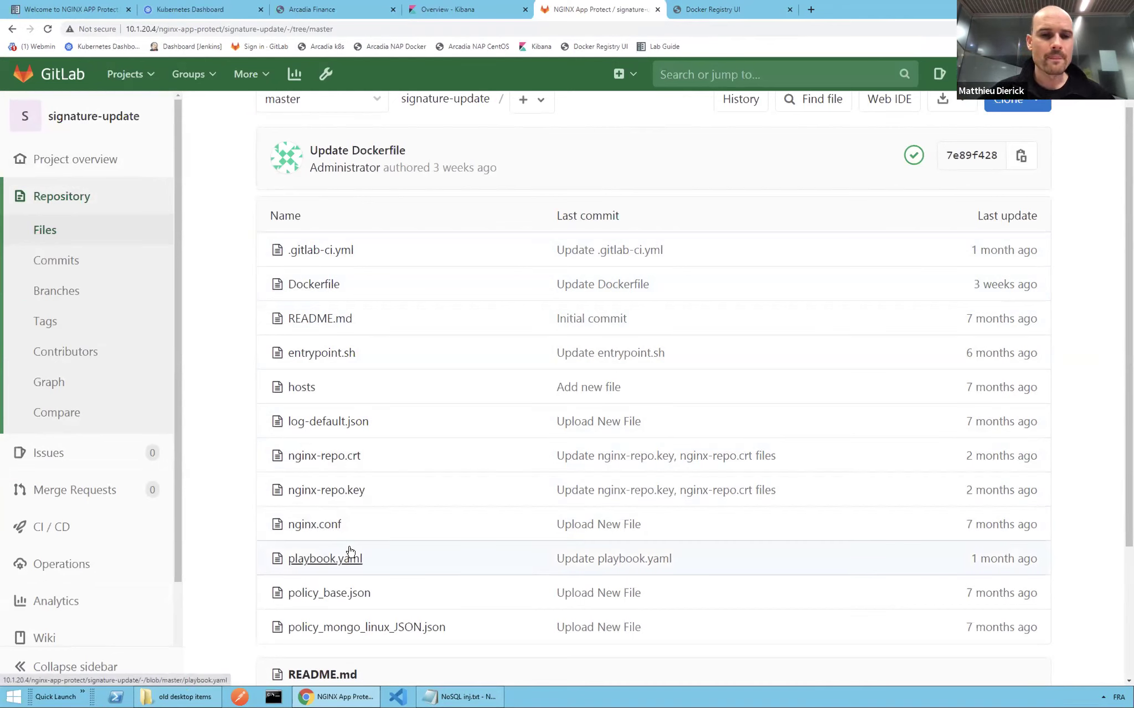
pyautogui.scroll(1, 399, 393)
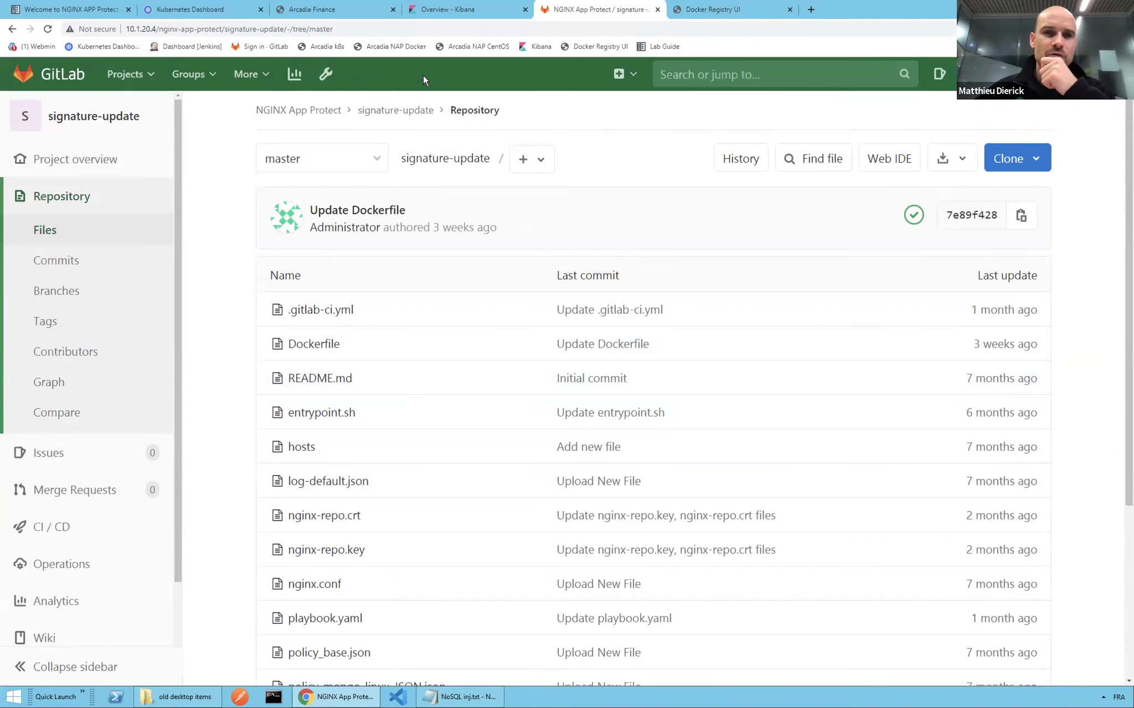
# Switch to the local Chrome window and view the NGINX App Protect lab guide's home page down to its contents.
pyautogui.hotkey('ctrl', 'Left')
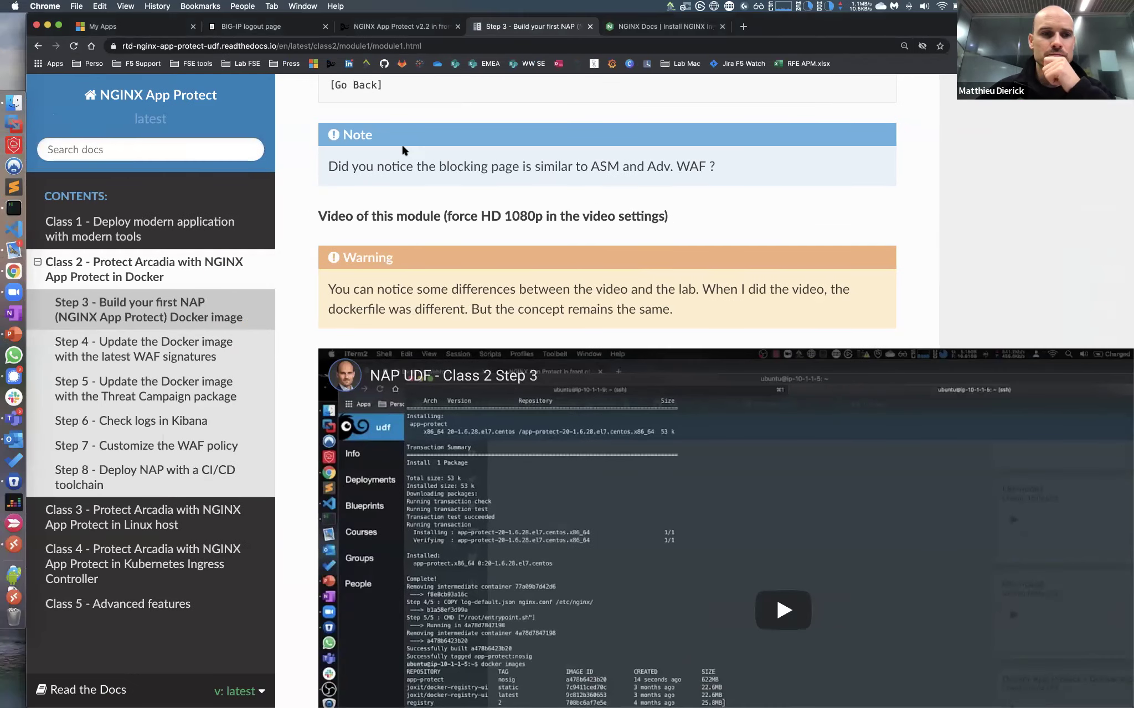
pyautogui.click(145, 105)
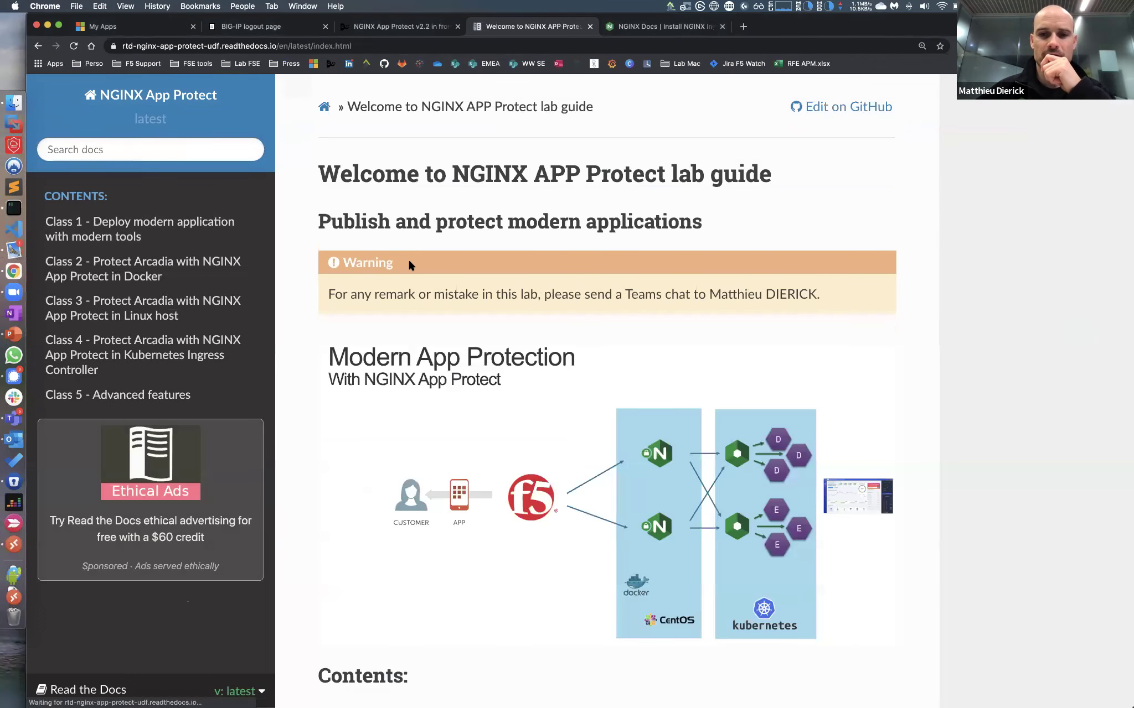
pyautogui.scroll(-3, 409, 261)
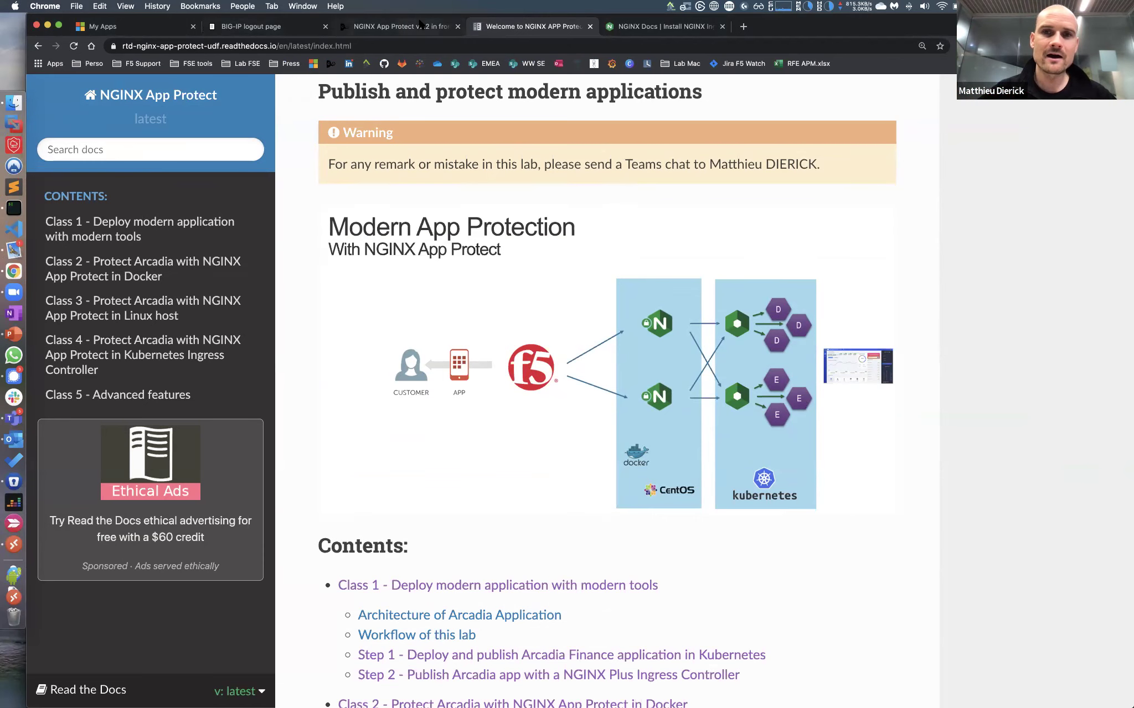
# Review the deployments, replica sets and ingresses in the remote browser's Kubernetes Dashboard, and return to the local lab guide.
pyautogui.press('super+Tab')
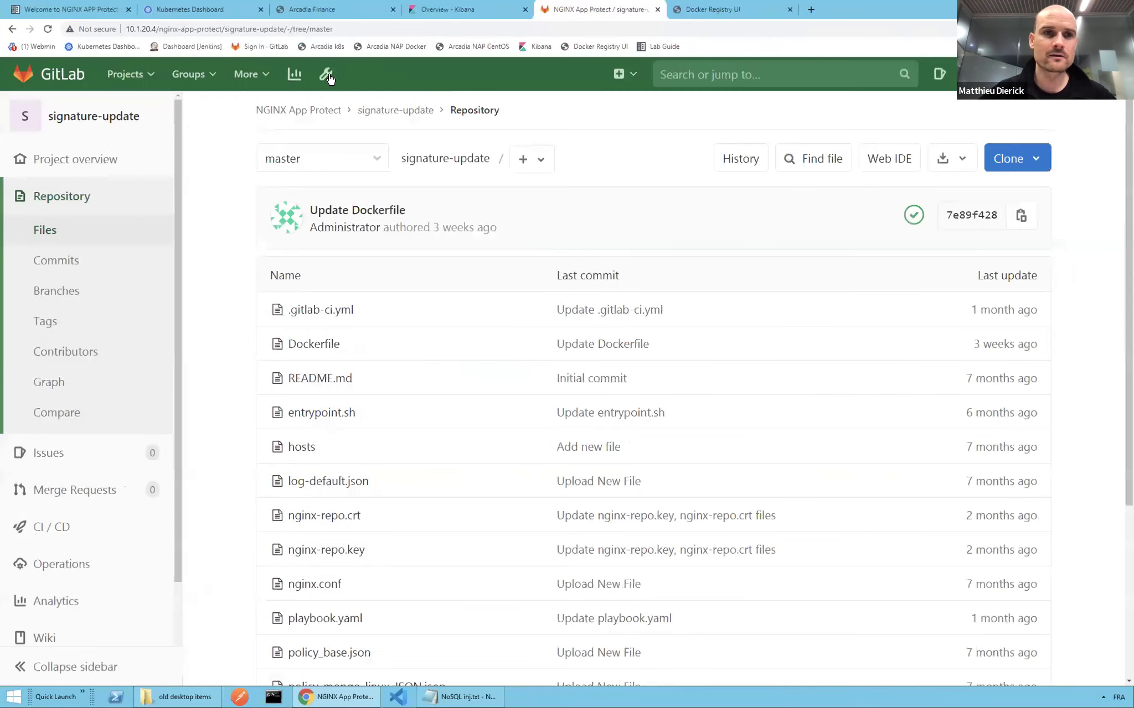
pyautogui.click(220, 14)
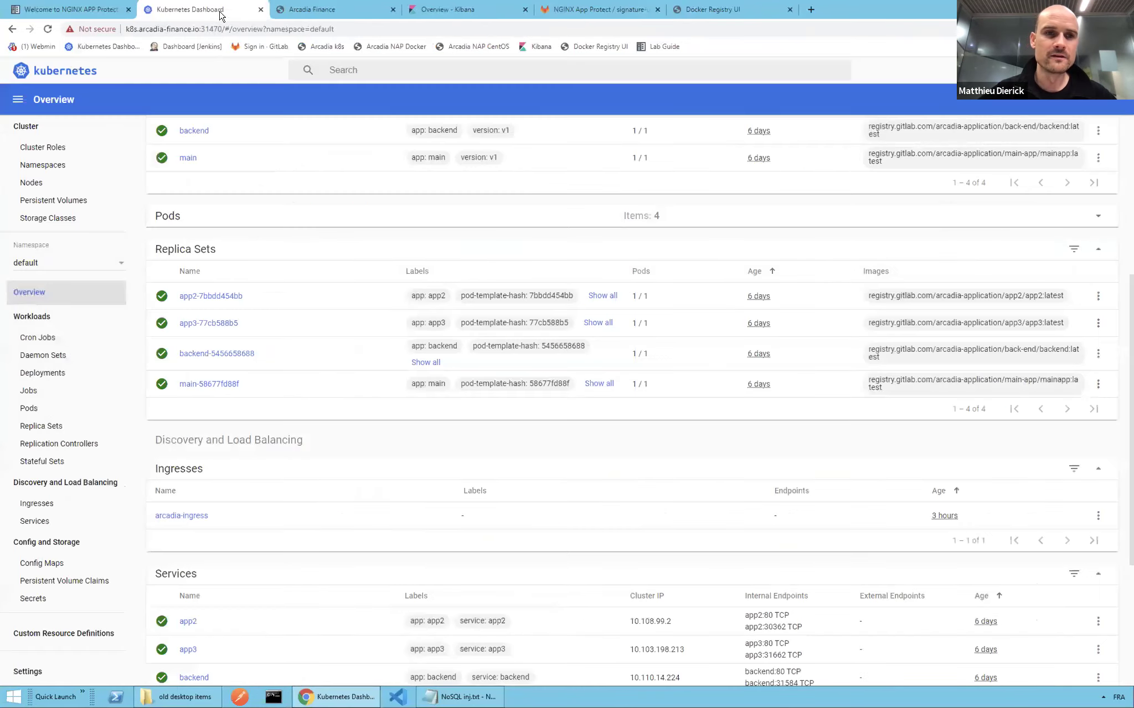
pyautogui.scroll(1, 228, 376)
pyautogui.scroll(3, 228, 377)
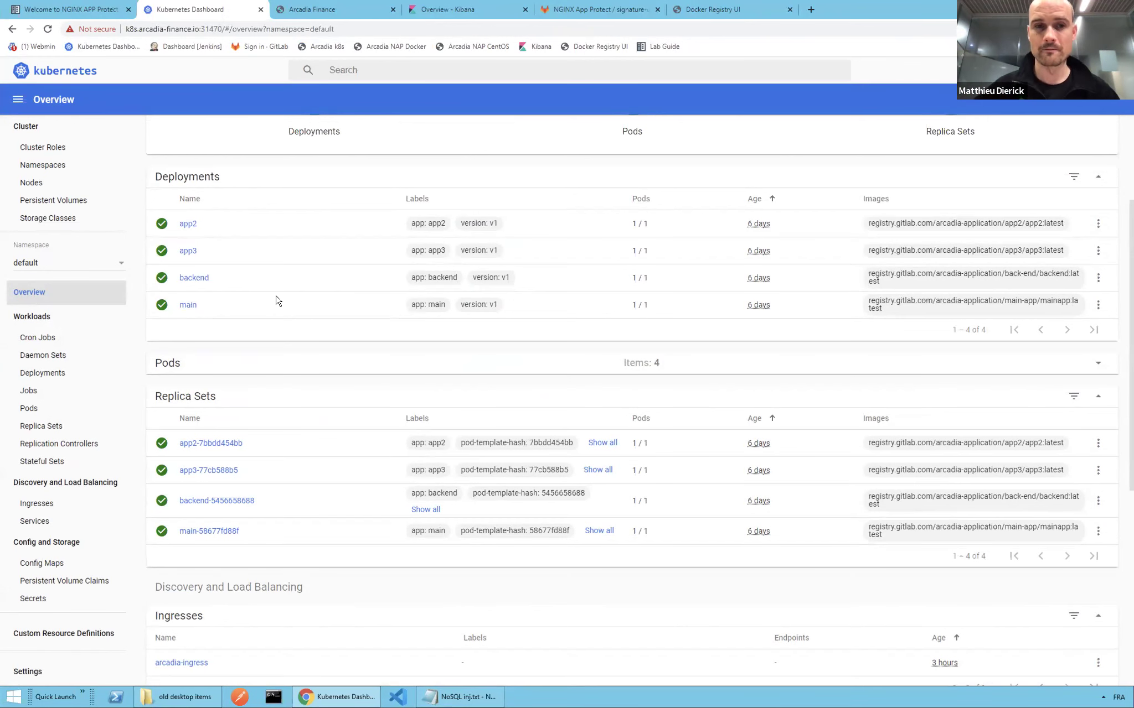
pyautogui.scroll(-2, 278, 300)
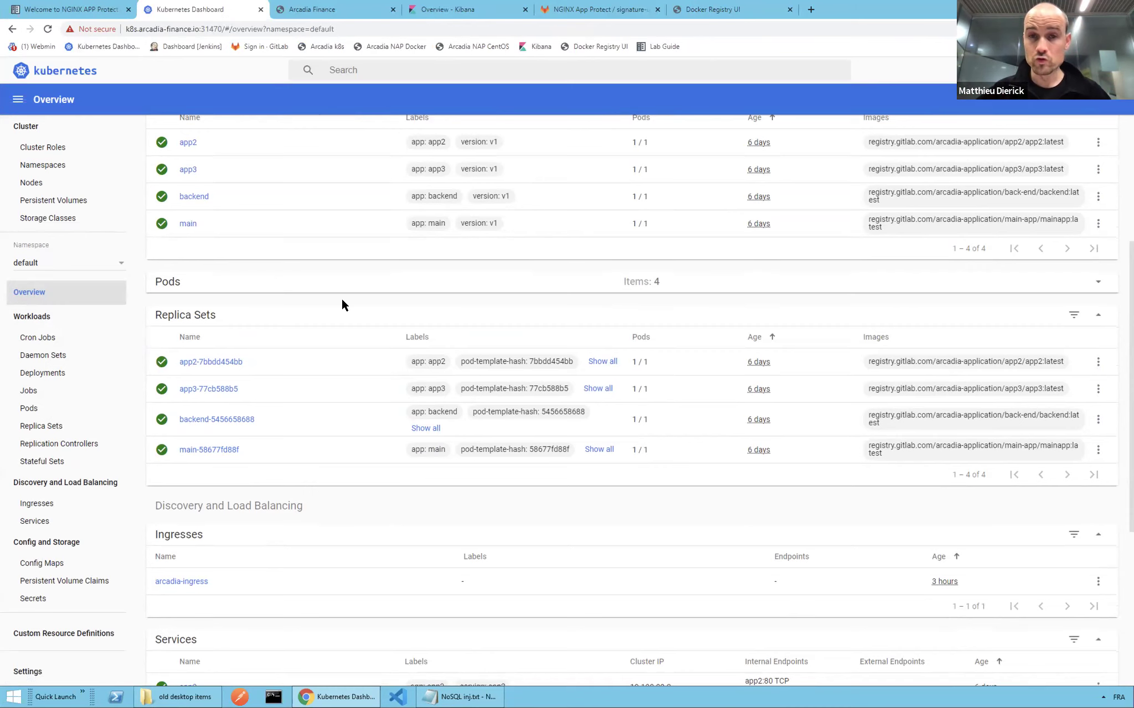
pyautogui.hotkey('ctrl', 'Left')
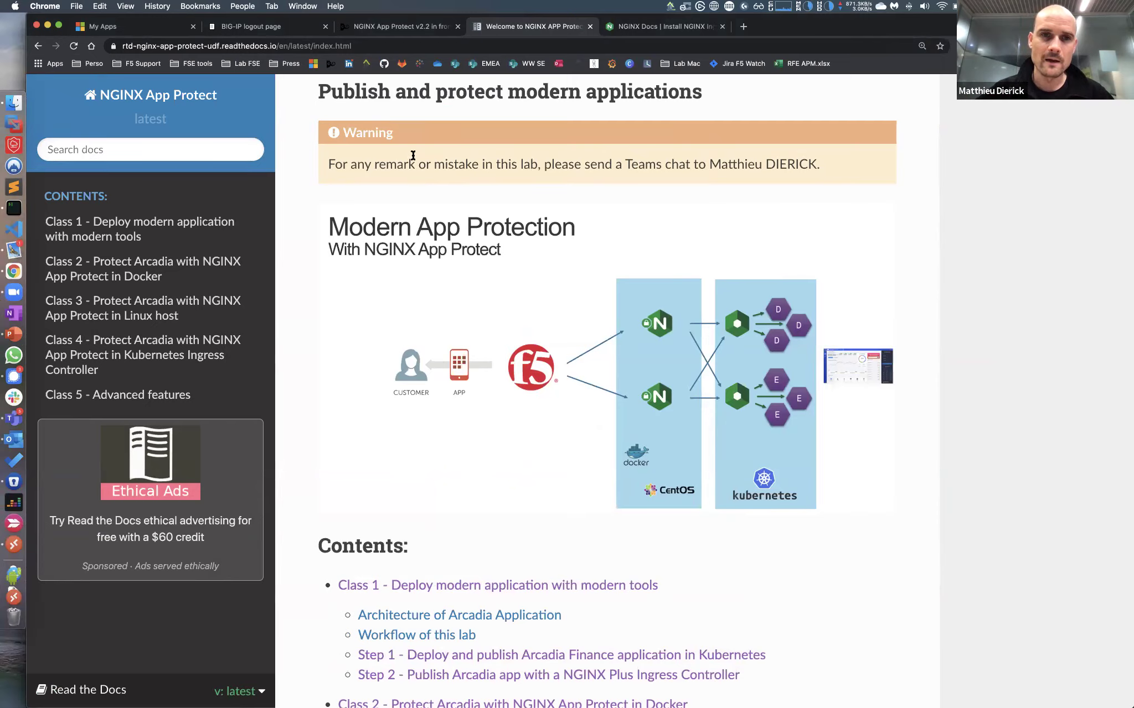
# Open an SSH session to the CICD server (Gitlab runner, Terraform, Ansible) from the UDF deployment's components.
pyautogui.click(403, 31)
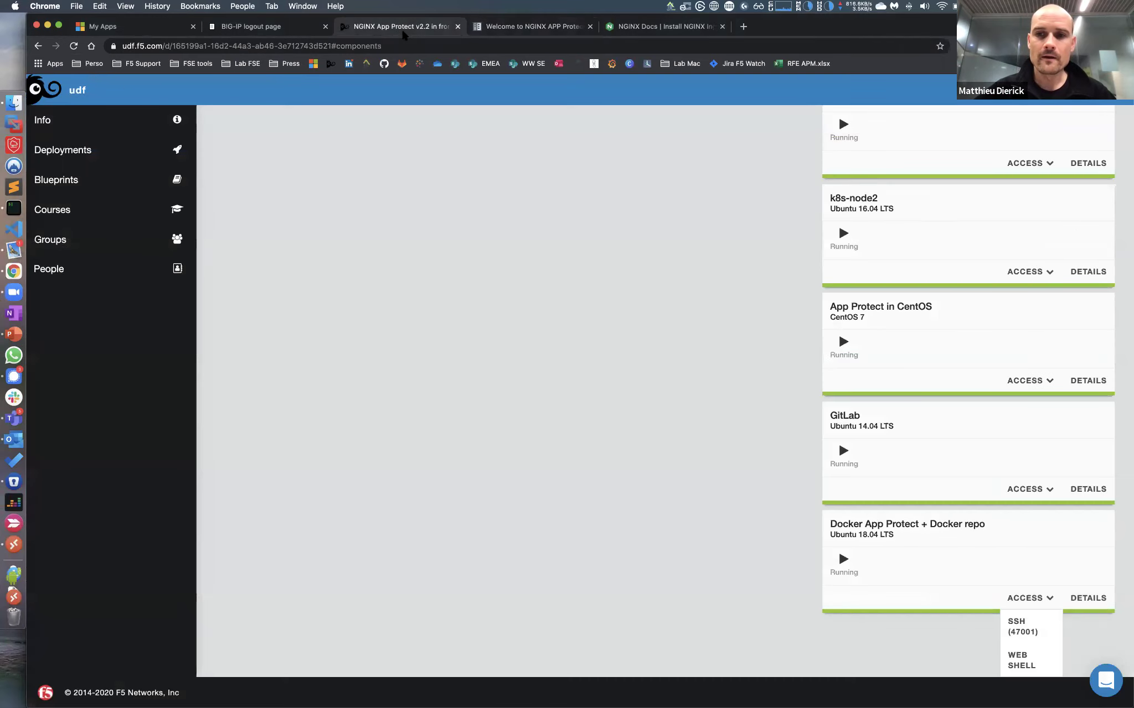
pyautogui.click(680, 379)
pyautogui.scroll(7, 908, 521)
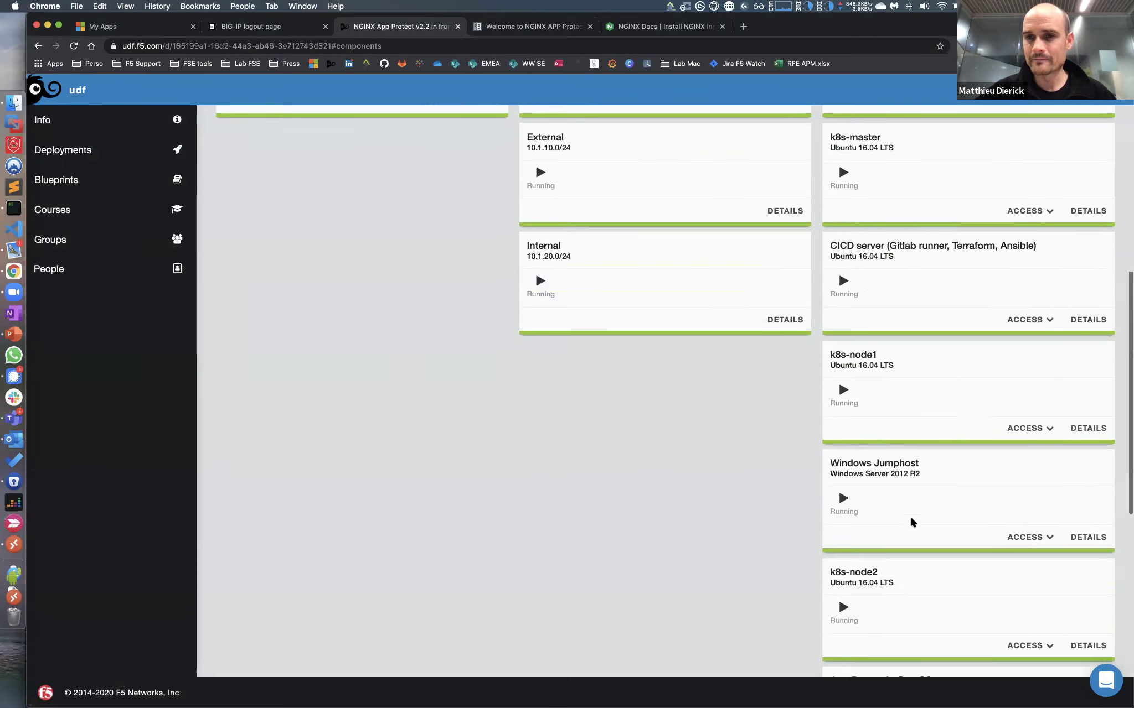
pyautogui.click(1041, 326)
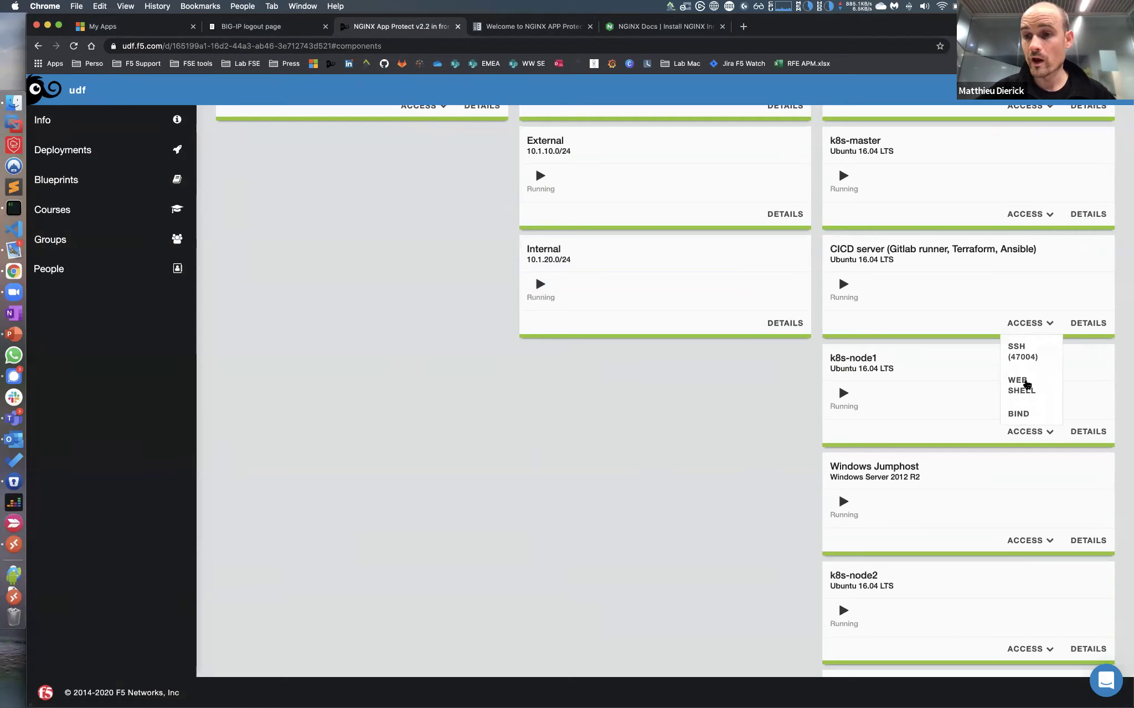
pyautogui.click(1025, 357)
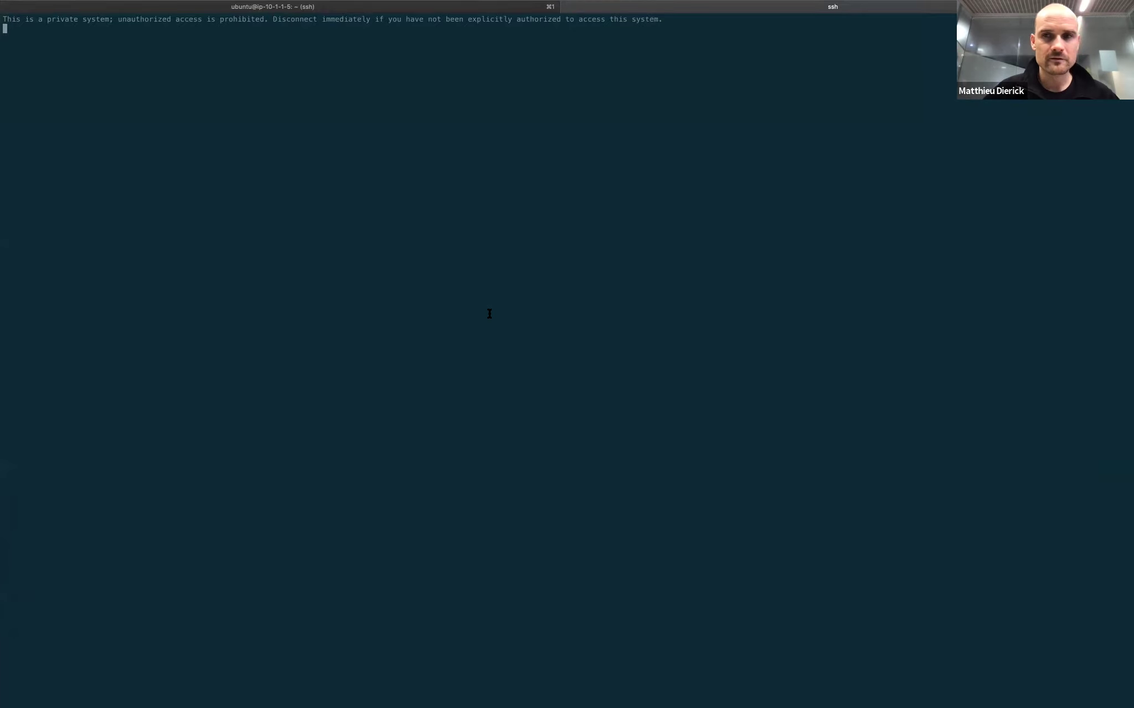
# Enlarge the text of the CICD server's terminal session by six zoom increments.
pyautogui.press('super+plus')
pyautogui.press('super+plus')
pyautogui.press('super+plus')
pyautogui.press('super+plus')
pyautogui.press('super+plus')
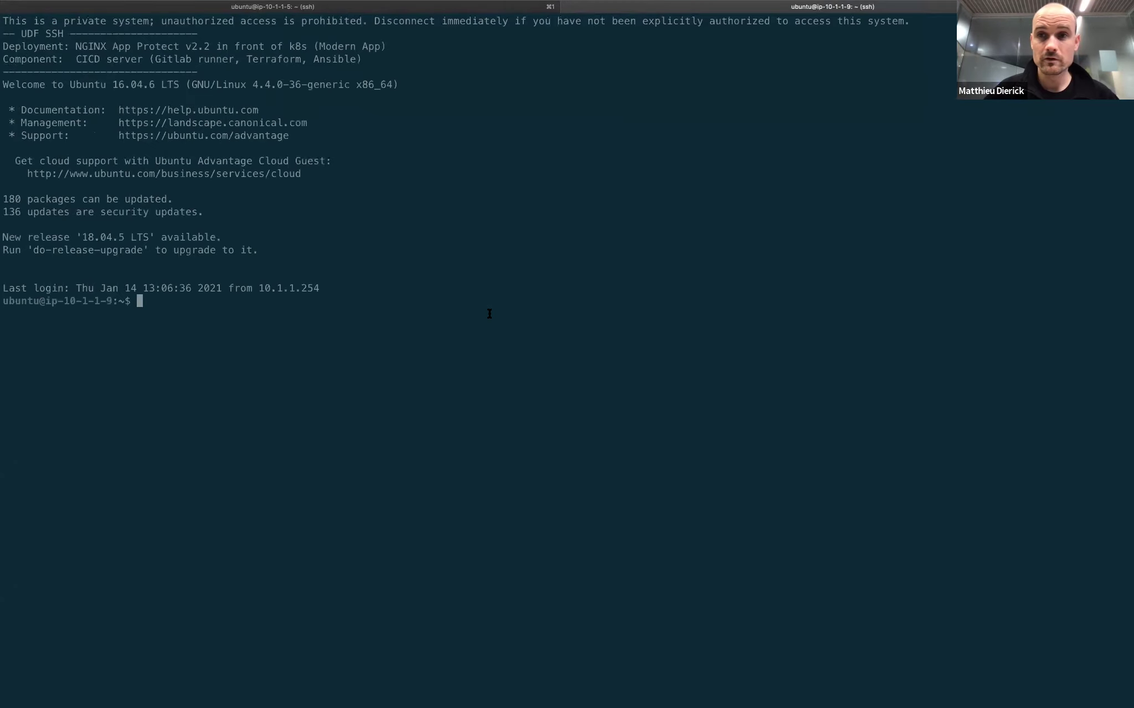
pyautogui.press('super+plus')
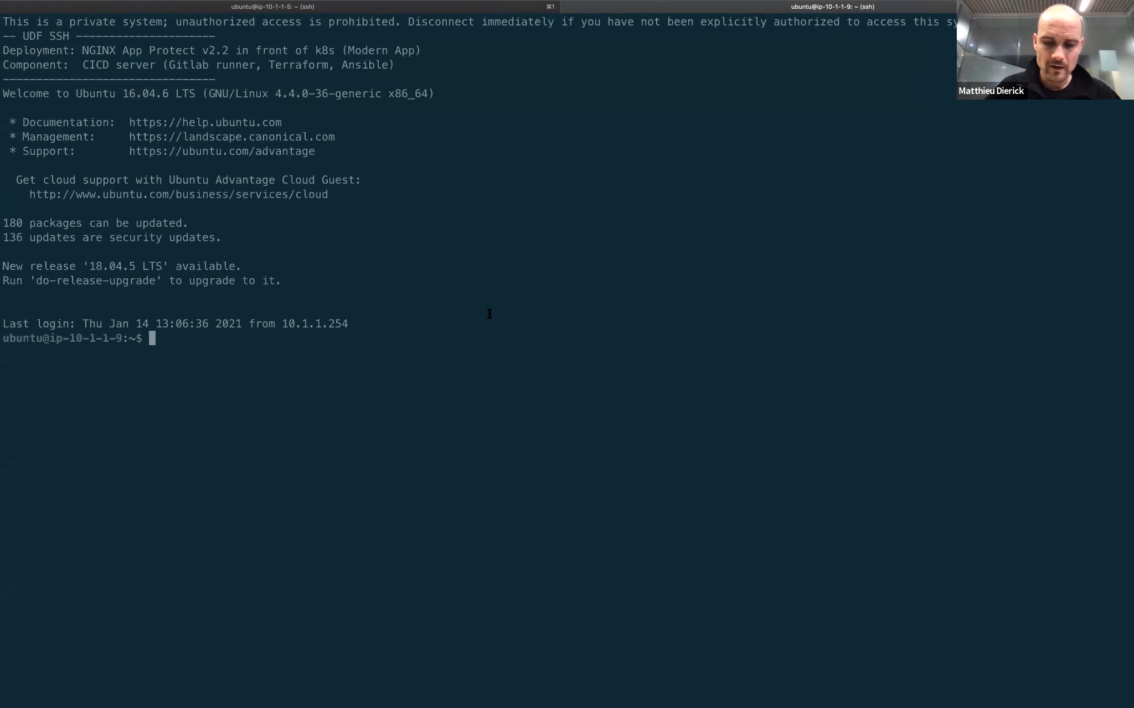
pyautogui.write('kubc')
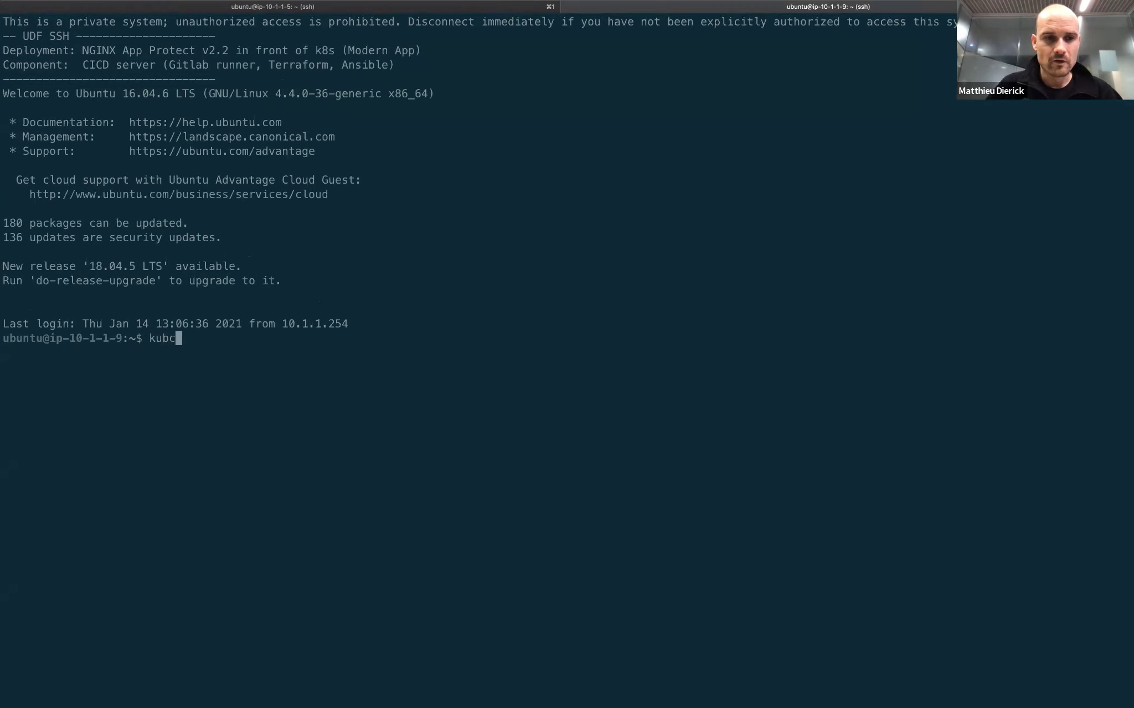
pyautogui.press('BackSpace')
pyautogui.press('BackSpace')
pyautogui.press('BackSpace')
pyautogui.press('BackSpace')
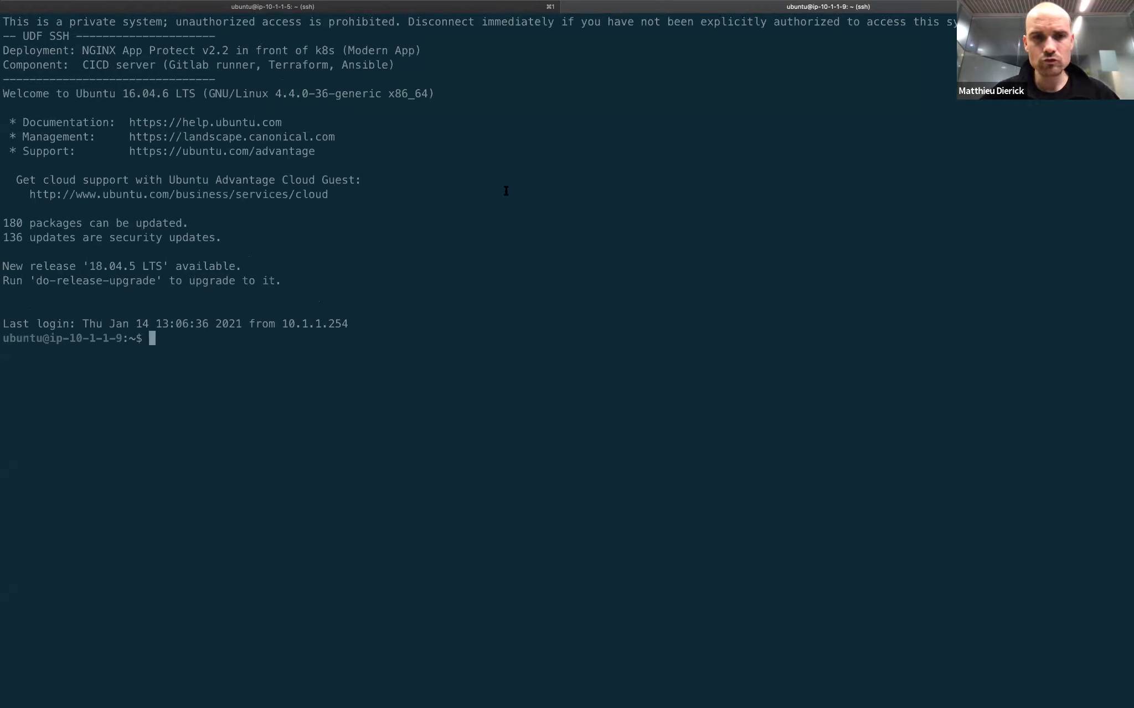
pyautogui.write('kub')
pyautogui.press('BackSpace')
pyautogui.press('BackSpace')
pyautogui.press('BackSpace')
# List the shell history and rerun kubectl delete -f /home/ubuntu/k8s_ingress/full_ingress_arcadia.yaml from it.
pyautogui.write('history')
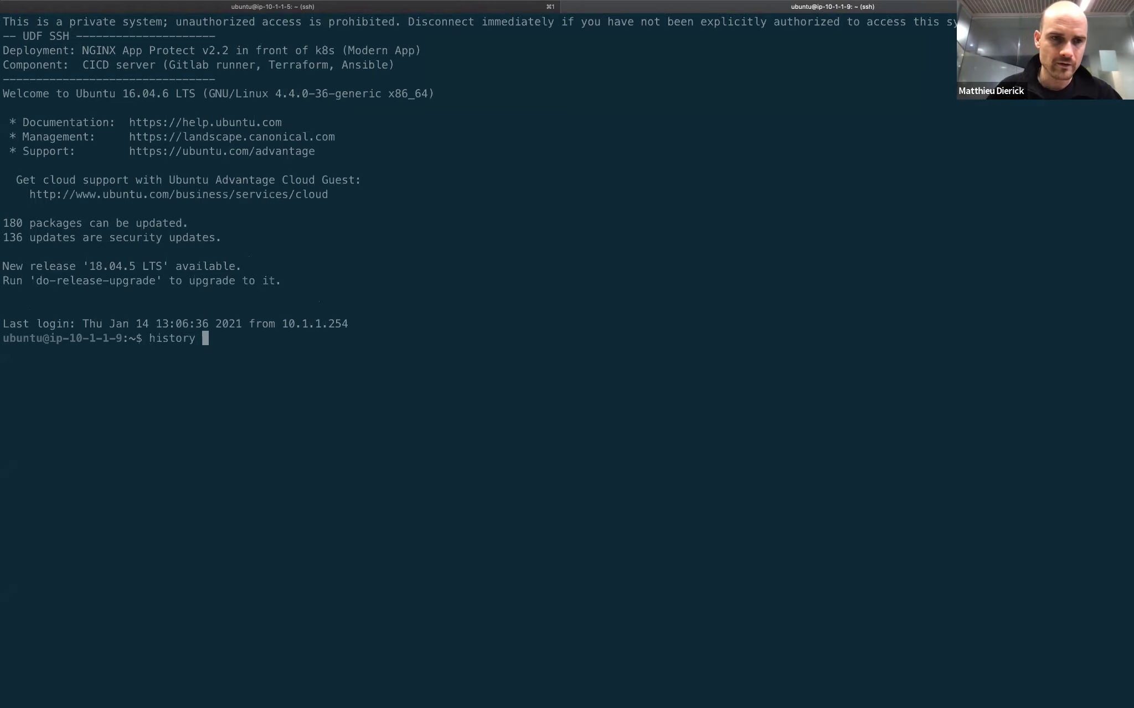
pyautogui.press('Return')
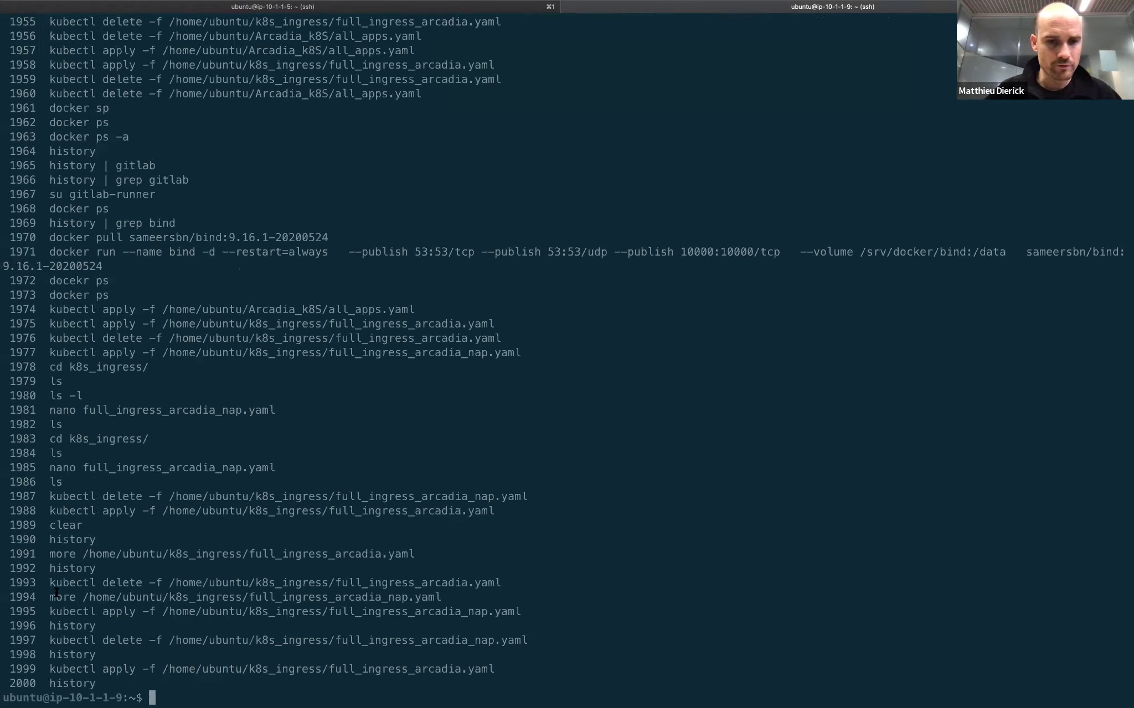
pyautogui.moveTo(48, 583); pyautogui.dragTo(491, 582)
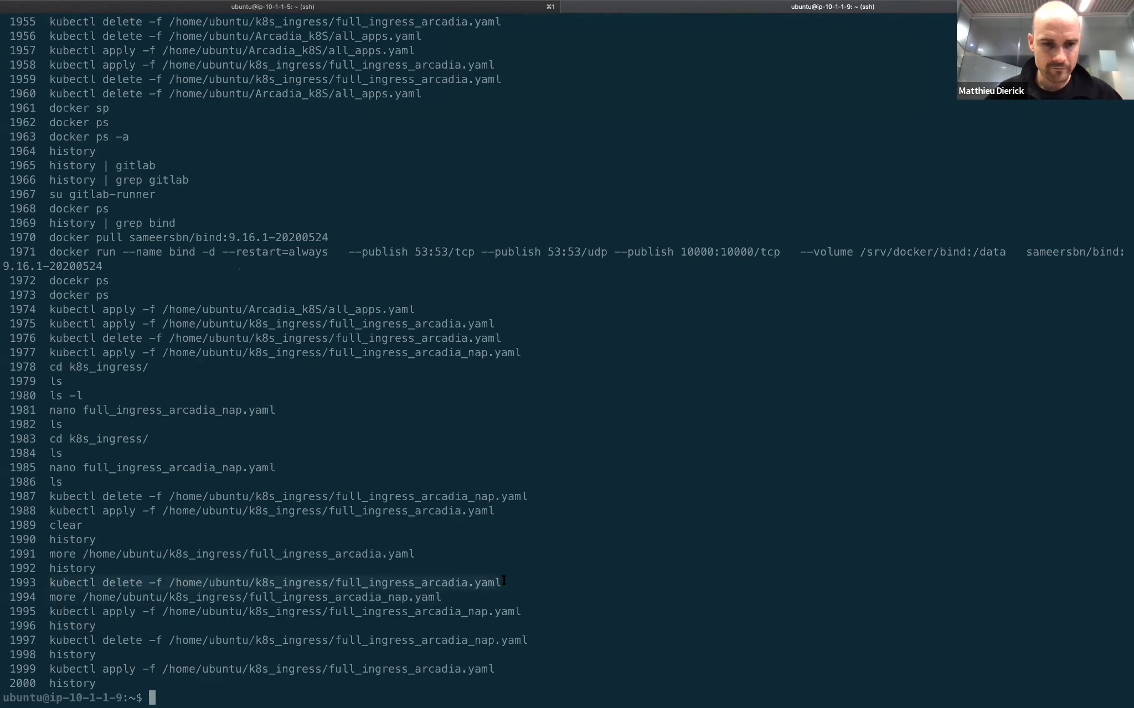
pyautogui.write('kubectl delete -f /home/ubuntu/k8s_ingress/full_ingress_arcadia.yaml')
pyautogui.press('Return')
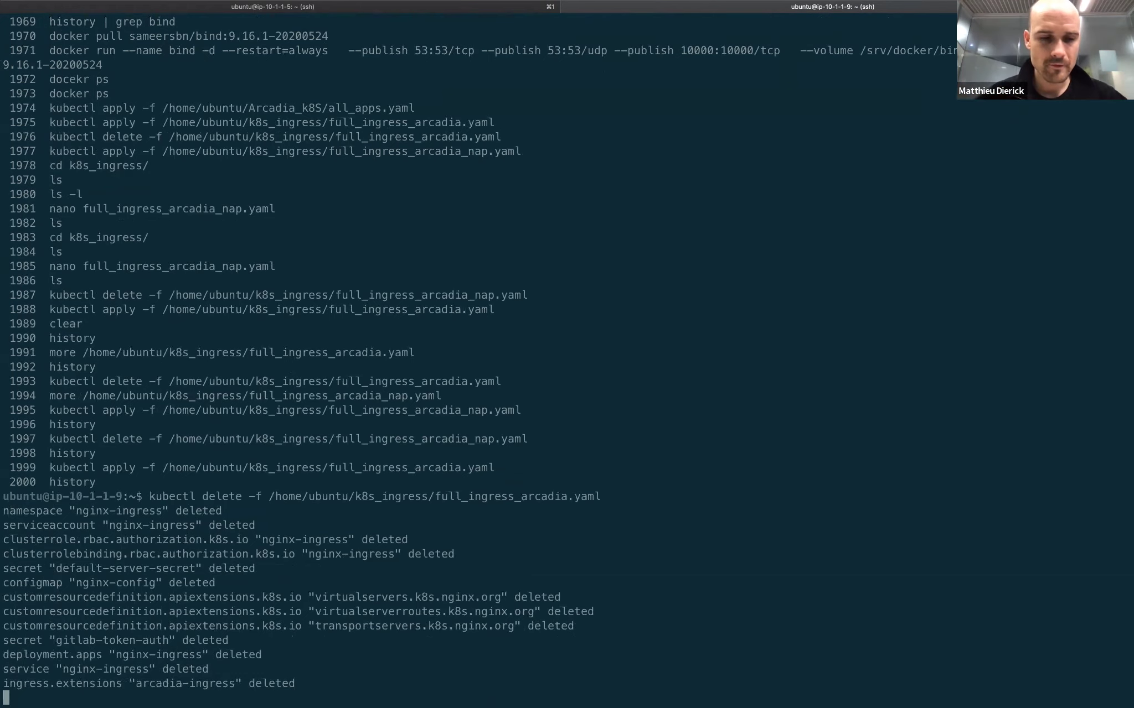
# In the remote browser's Kubernetes Dashboard, check the nginx-ingress namespace overview, and switch back to the default namespace.
pyautogui.hotkey('ctrl', 'Left')
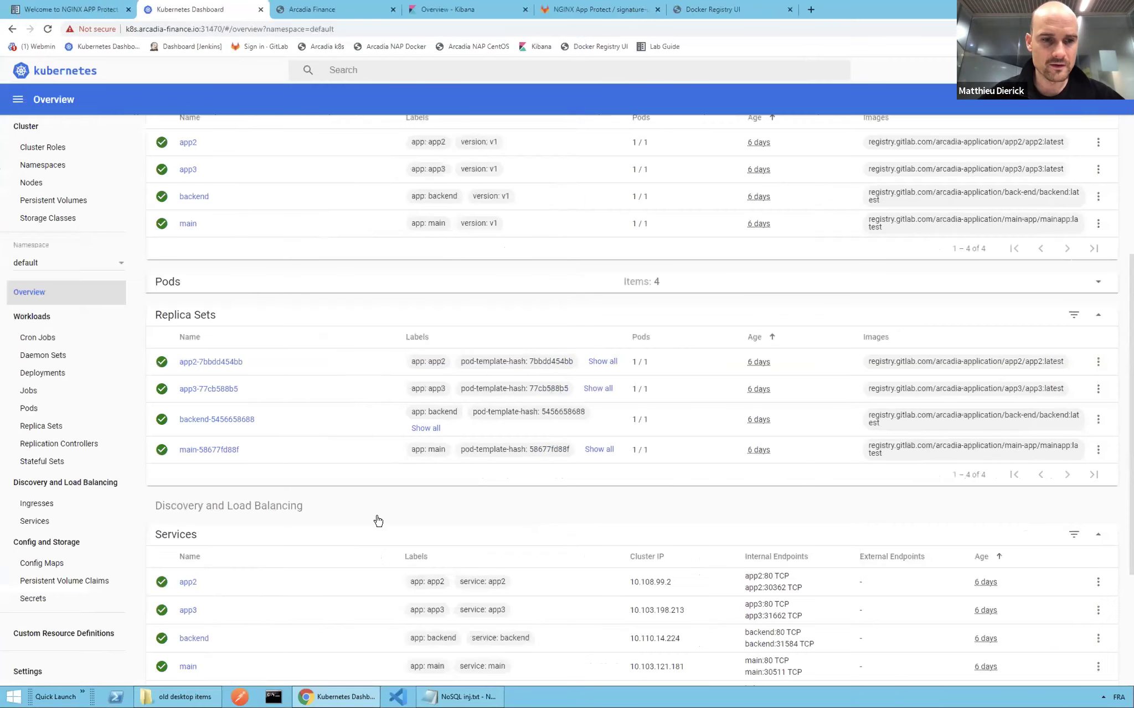
pyautogui.scroll(-3, 311, 470)
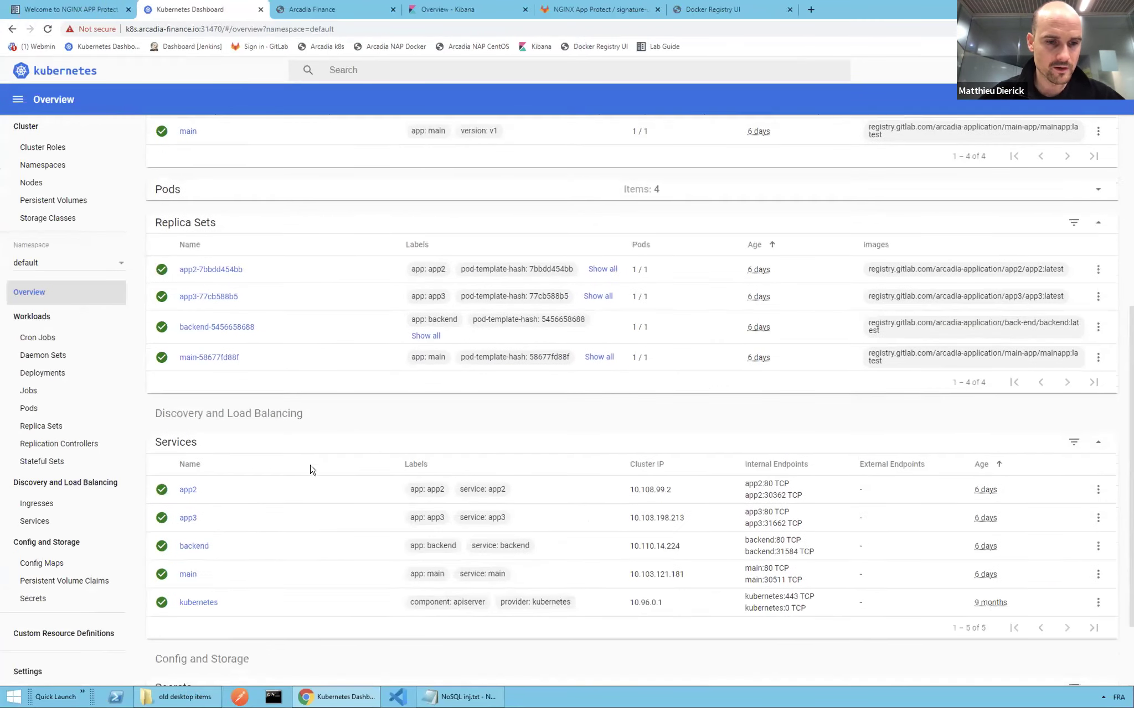
pyautogui.scroll(7, 310, 470)
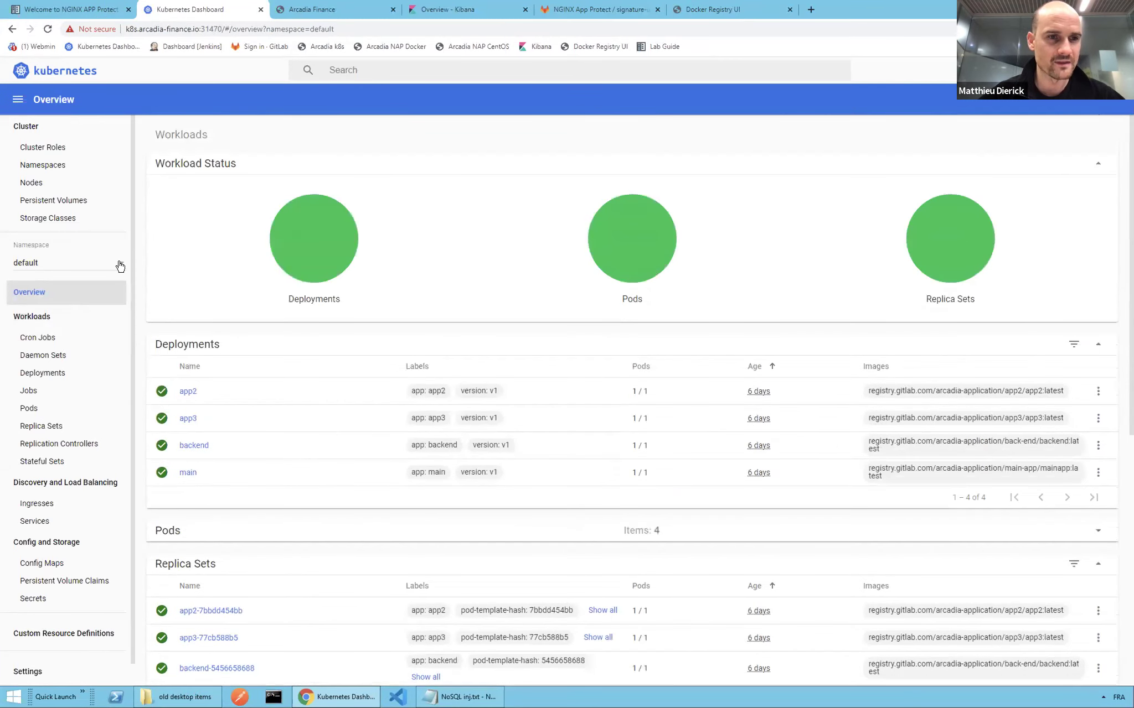
pyautogui.click(119, 266)
pyautogui.scroll(-2, 95, 299)
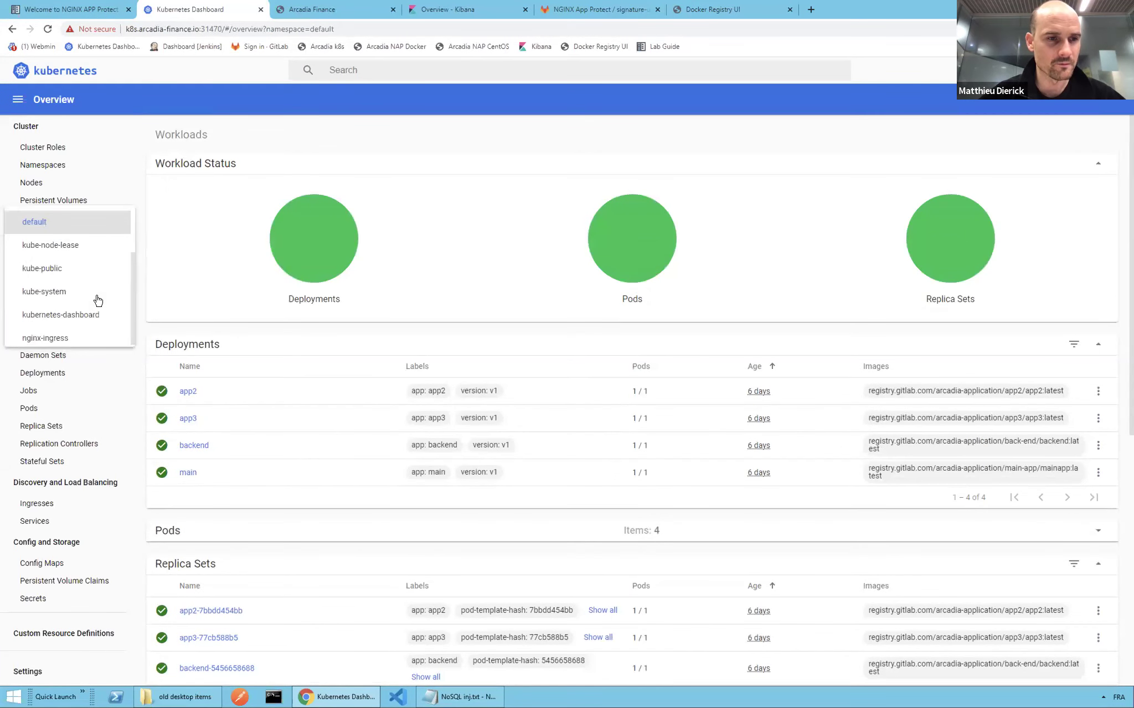
pyautogui.click(66, 339)
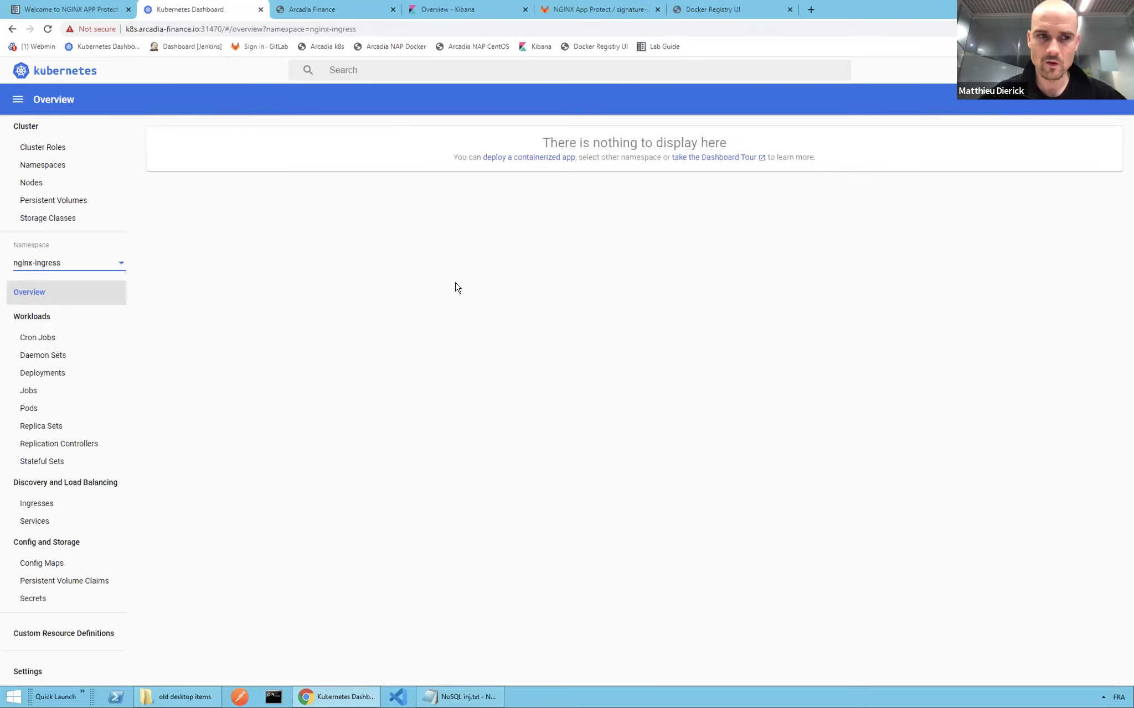
pyautogui.click(46, 267)
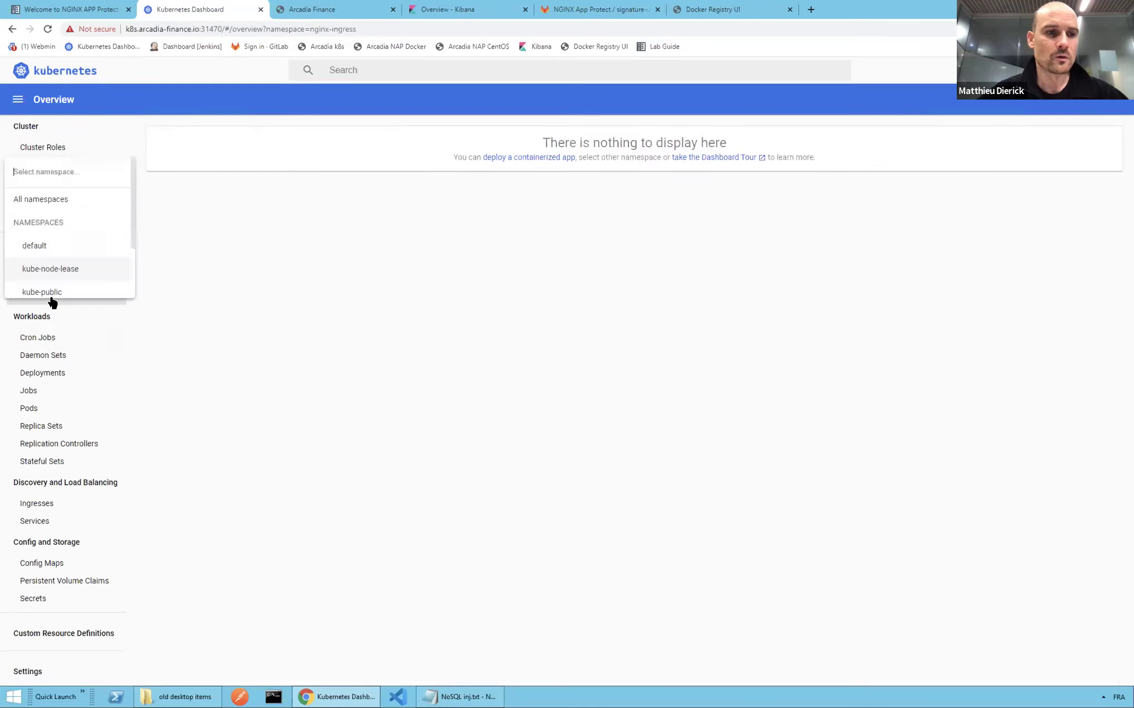
pyautogui.click(39, 247)
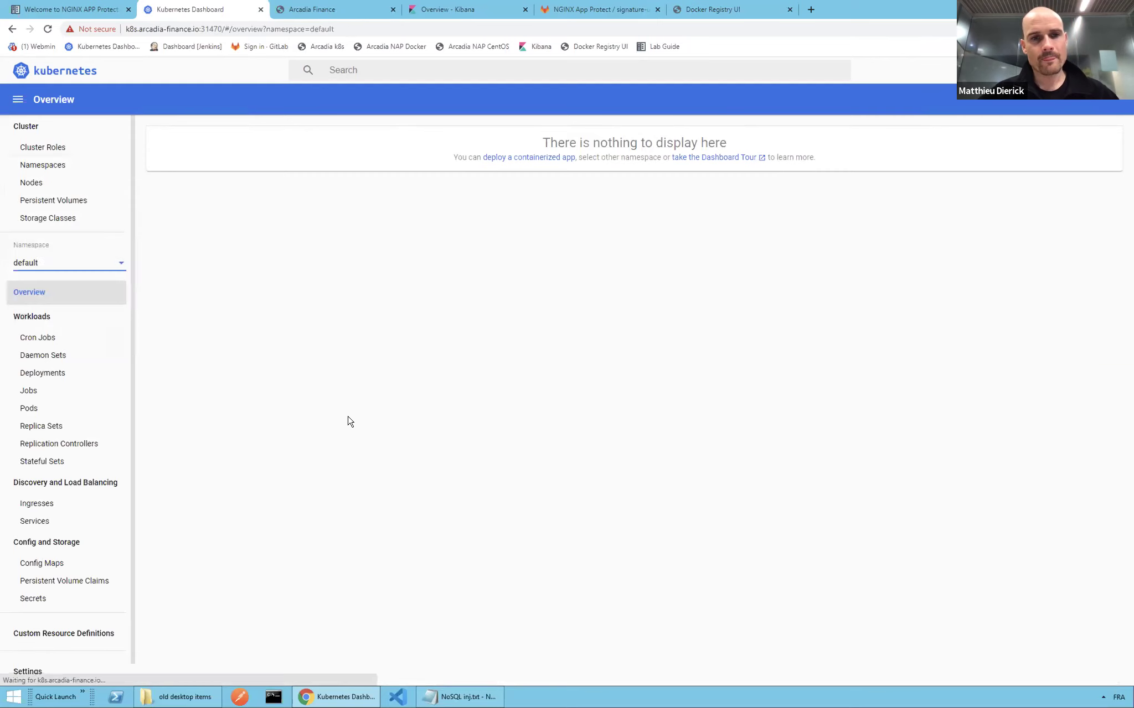
# Return to the CICD server terminal, list the home directory, and change into k8s_ingress/ to list its files.
pyautogui.hotkey('ctrl', 'Right')
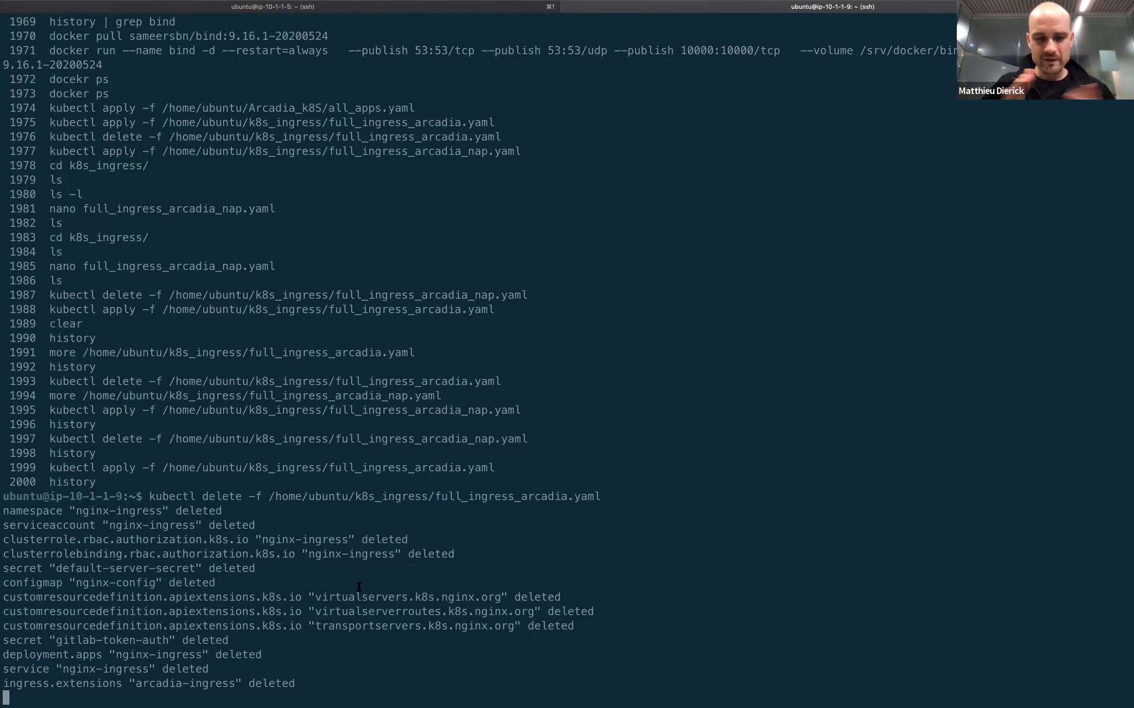
pyautogui.write('ls')
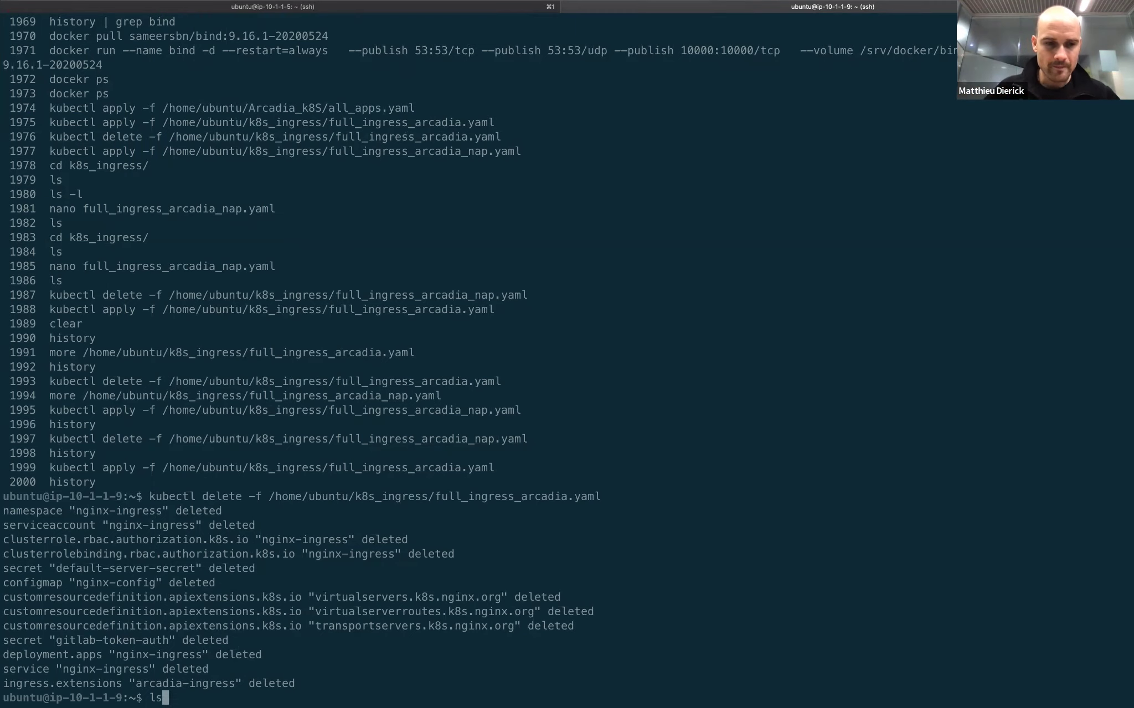
pyautogui.press('Return')
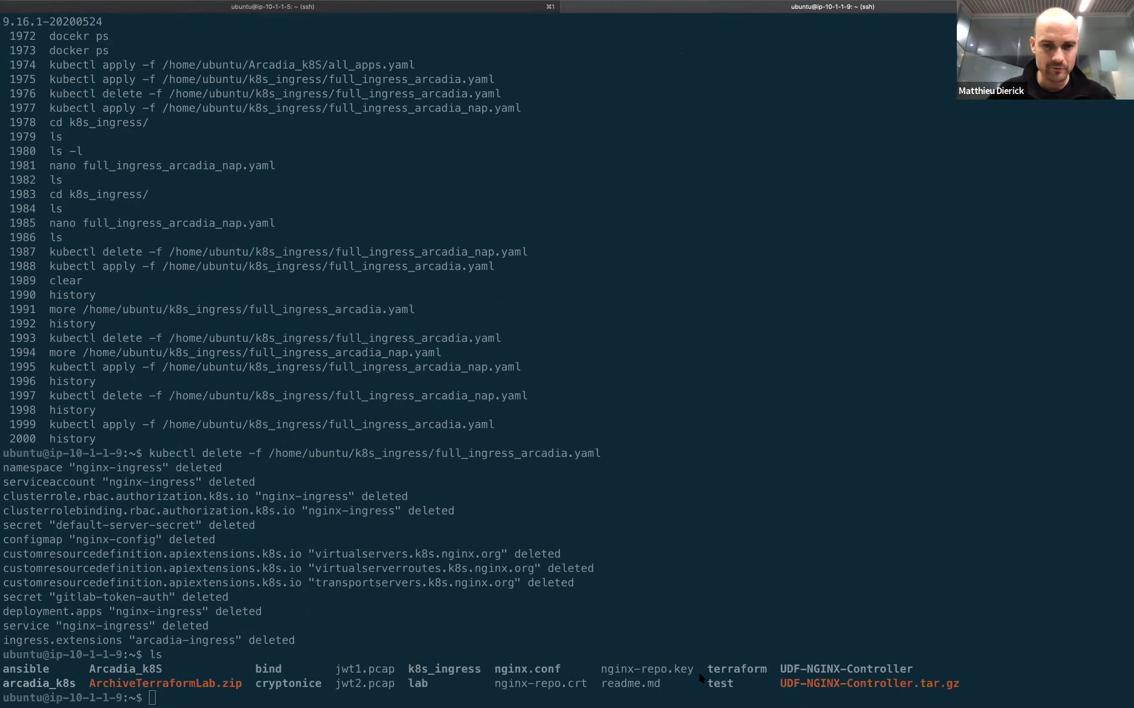
pyautogui.write('cd k8s_ingress/')
pyautogui.press('Return')
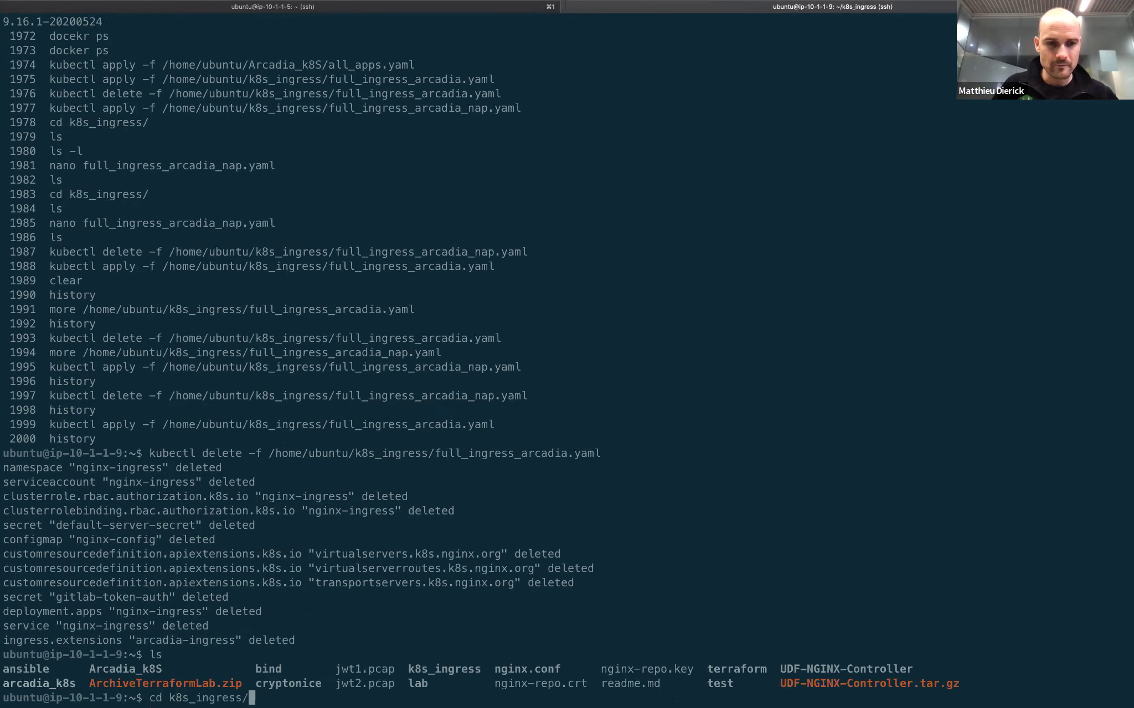
pyautogui.write('ls')
pyautogui.press('Return')
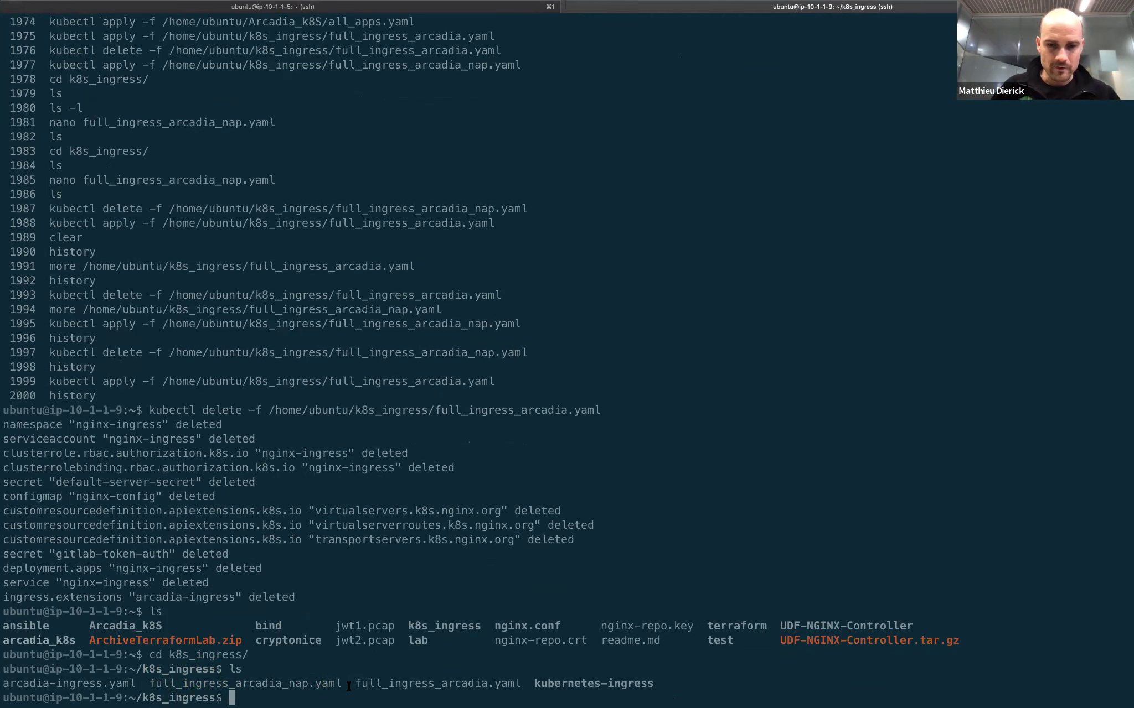
# Display full_ingress_arcadia_nap.yaml with the more command.
pyautogui.write('more ful')
pyautogui.press('Tab')
pyautogui.write('_n')
pyautogui.press('Tab')
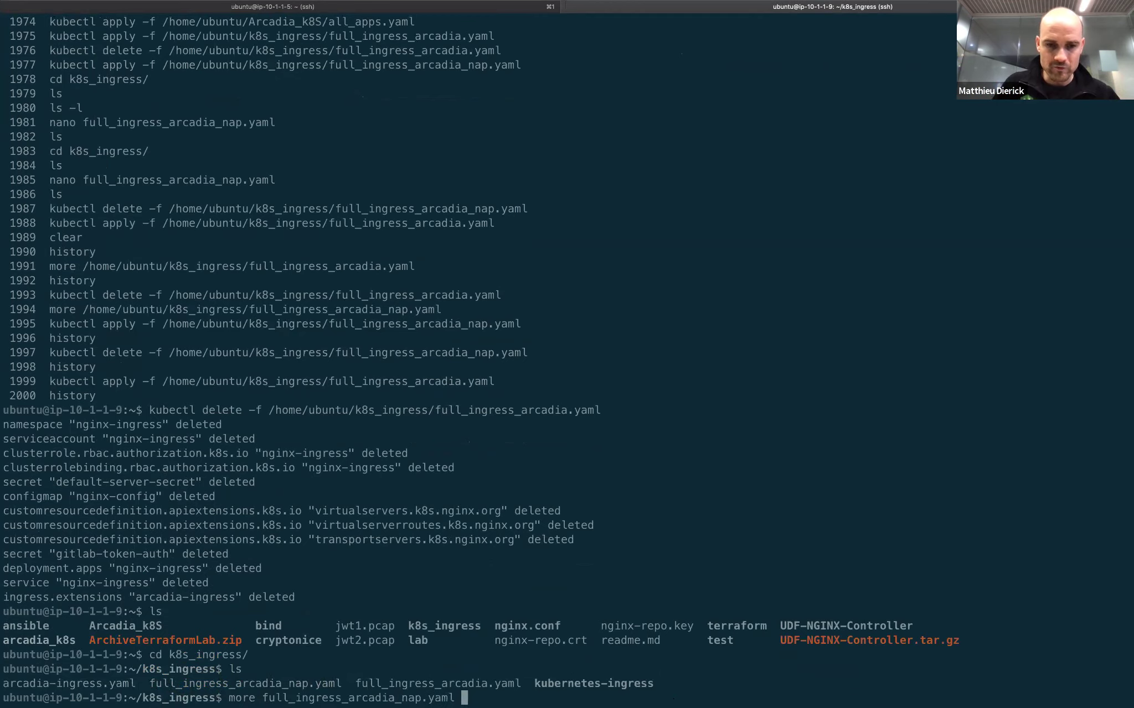
pyautogui.press('Return')
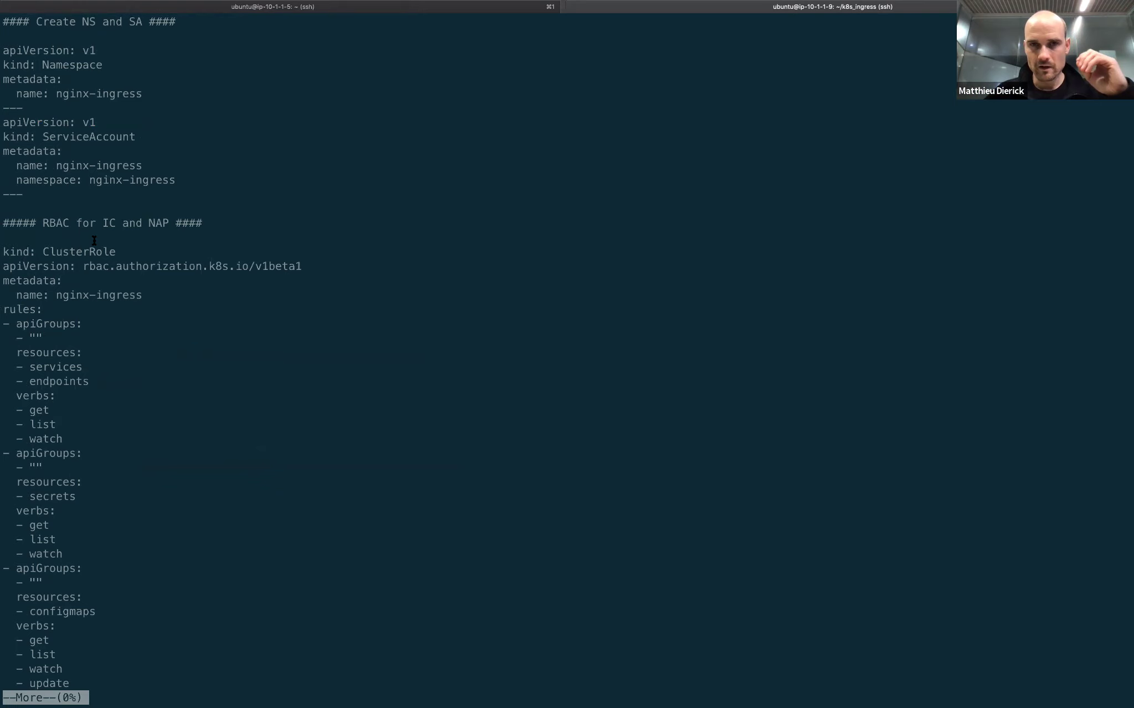
# Page through the manifest's RBAC section and VirtualServer custom resource definitions as far as the TS Definition section.
pyautogui.press('space')
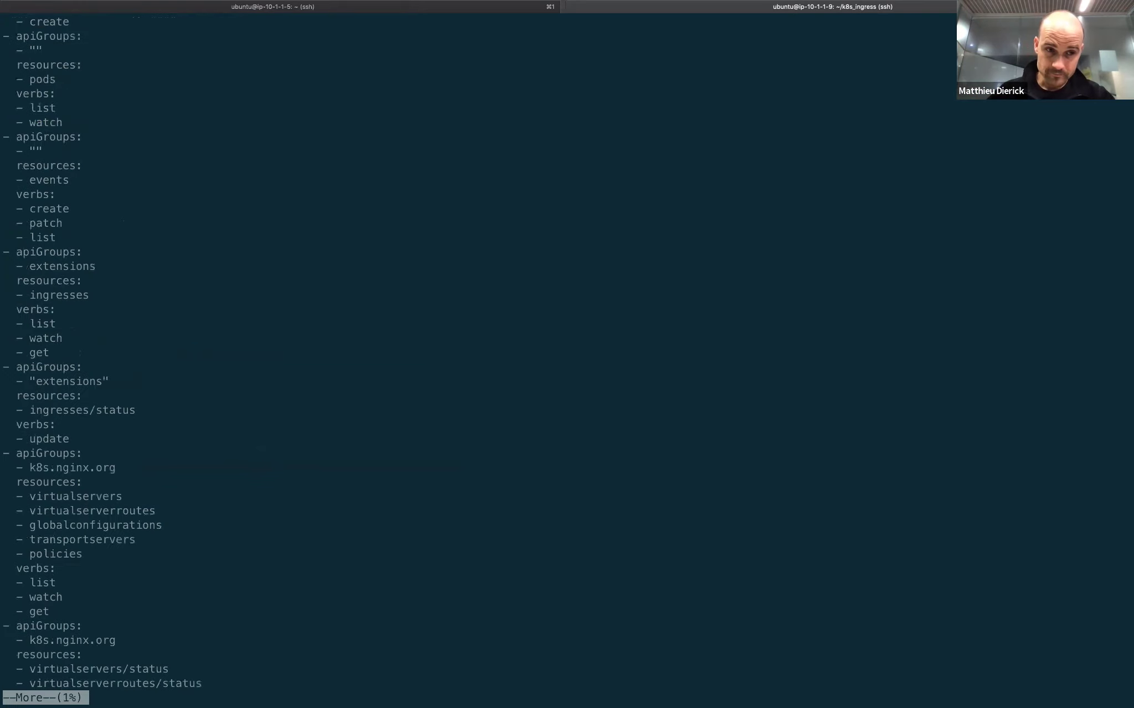
pyautogui.press('space')
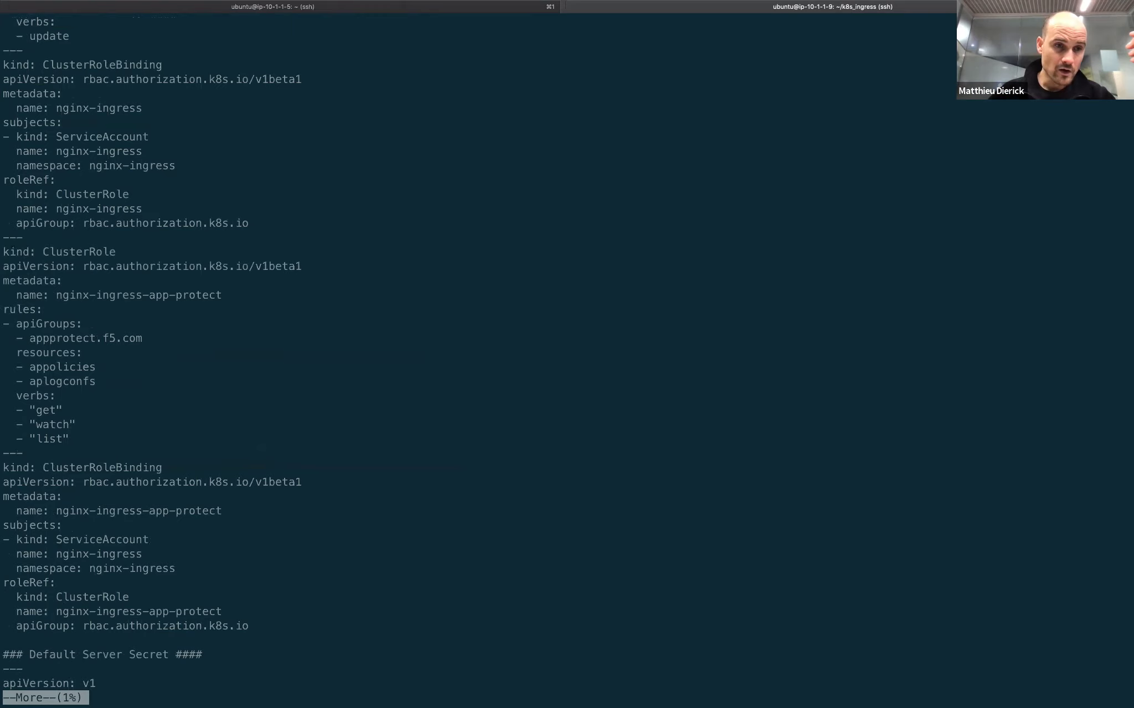
pyautogui.press('space')
pyautogui.press('space')
pyautogui.press('space')
pyautogui.press('space')
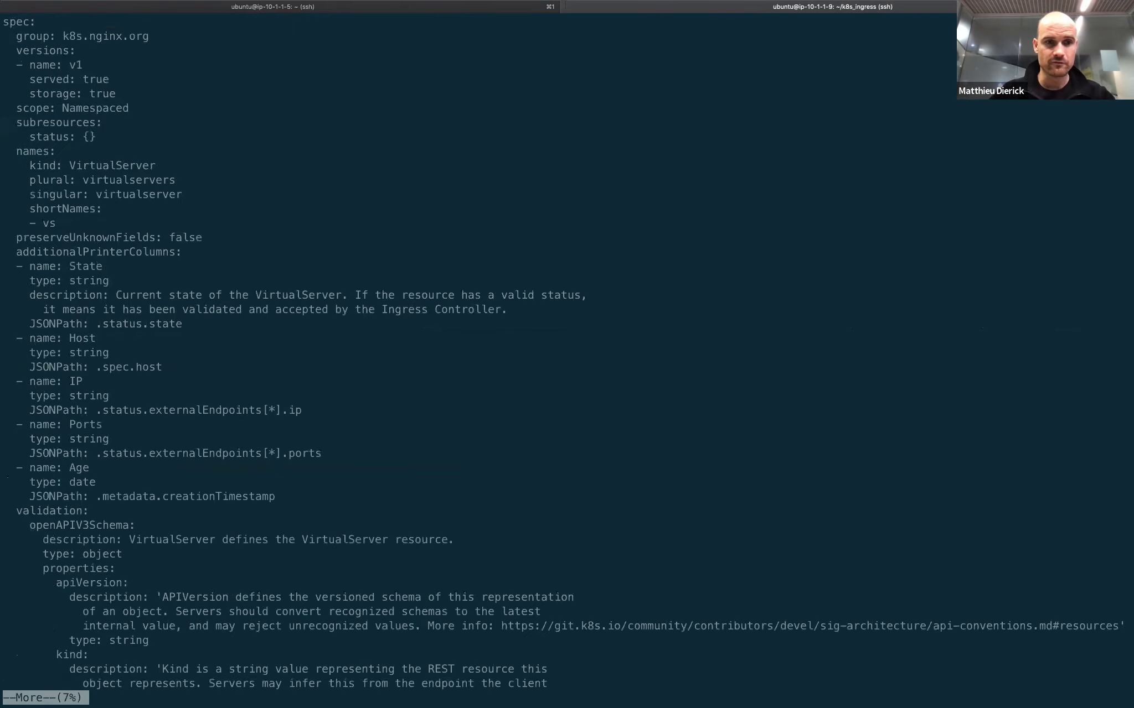
pyautogui.press('space')
pyautogui.press('space')
pyautogui.press('space')
pyautogui.press('space')
pyautogui.press('space')
pyautogui.press('space')
pyautogui.press('space')
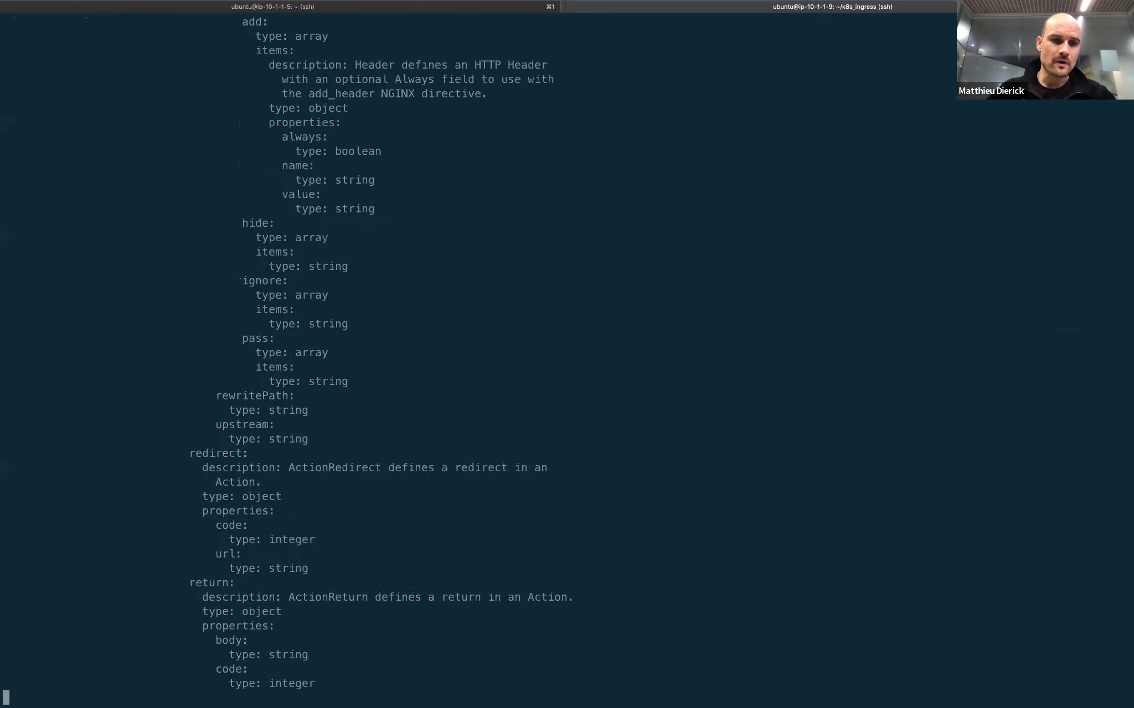
pyautogui.press('space')
pyautogui.press('space')
pyautogui.press('space')
pyautogui.press('space')
pyautogui.press('space')
pyautogui.press('space')
pyautogui.press('space')
pyautogui.press('space')
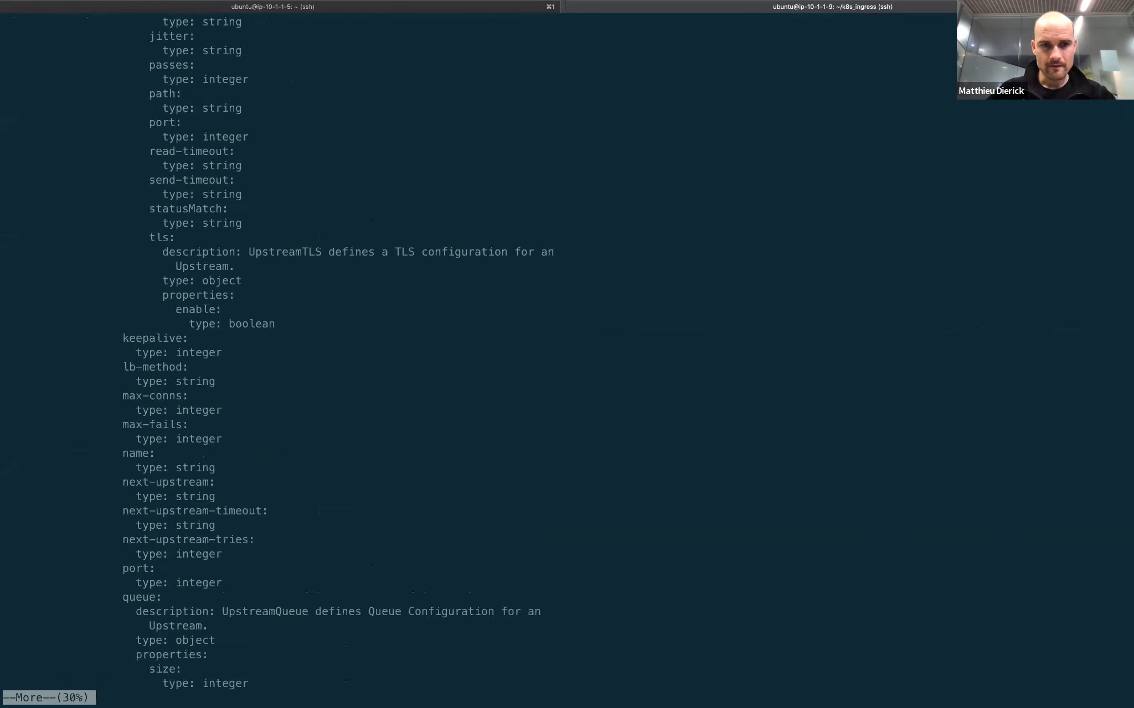
pyautogui.press('space')
pyautogui.press('space')
pyautogui.press('space')
pyautogui.press('space')
pyautogui.press('space')
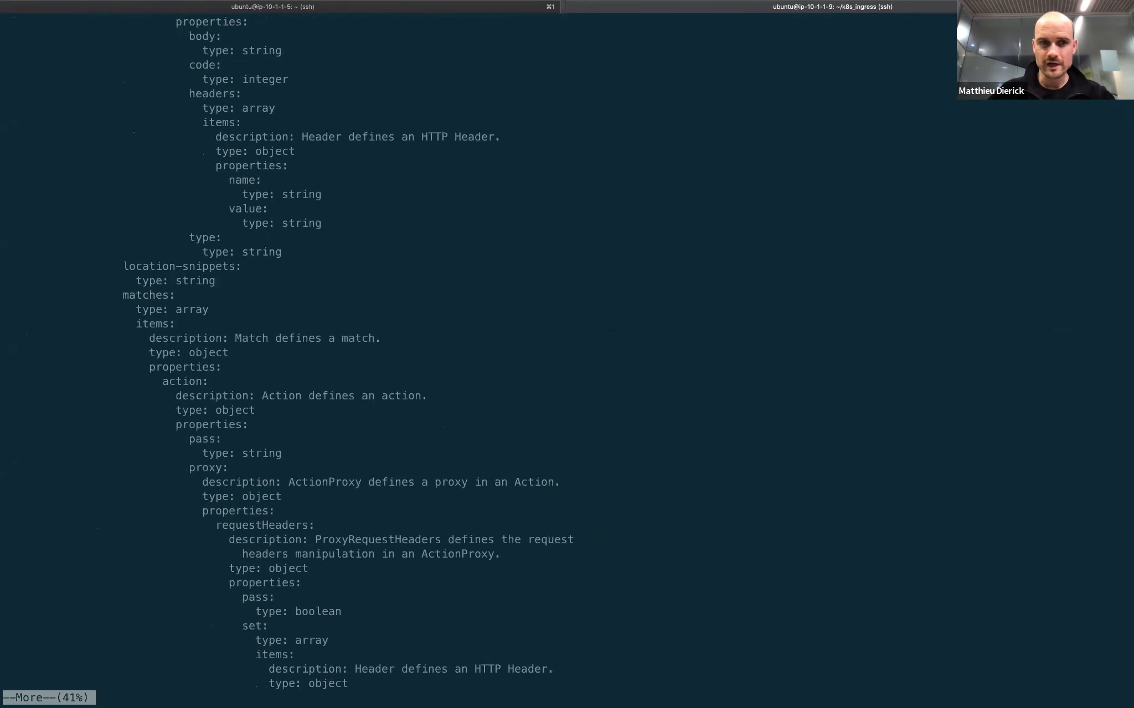
pyautogui.press('space')
pyautogui.press('space')
pyautogui.press('space')
pyautogui.press('space')
pyautogui.press('space')
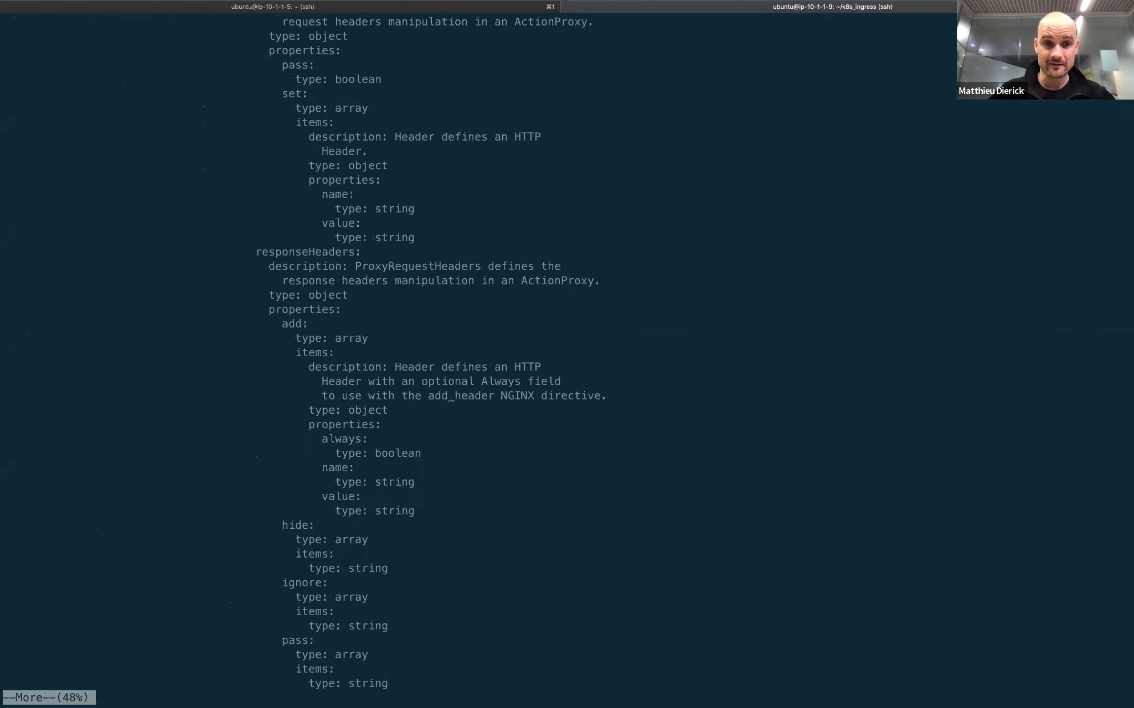
pyautogui.press('space')
pyautogui.press('space')
pyautogui.press('space')
pyautogui.press('space')
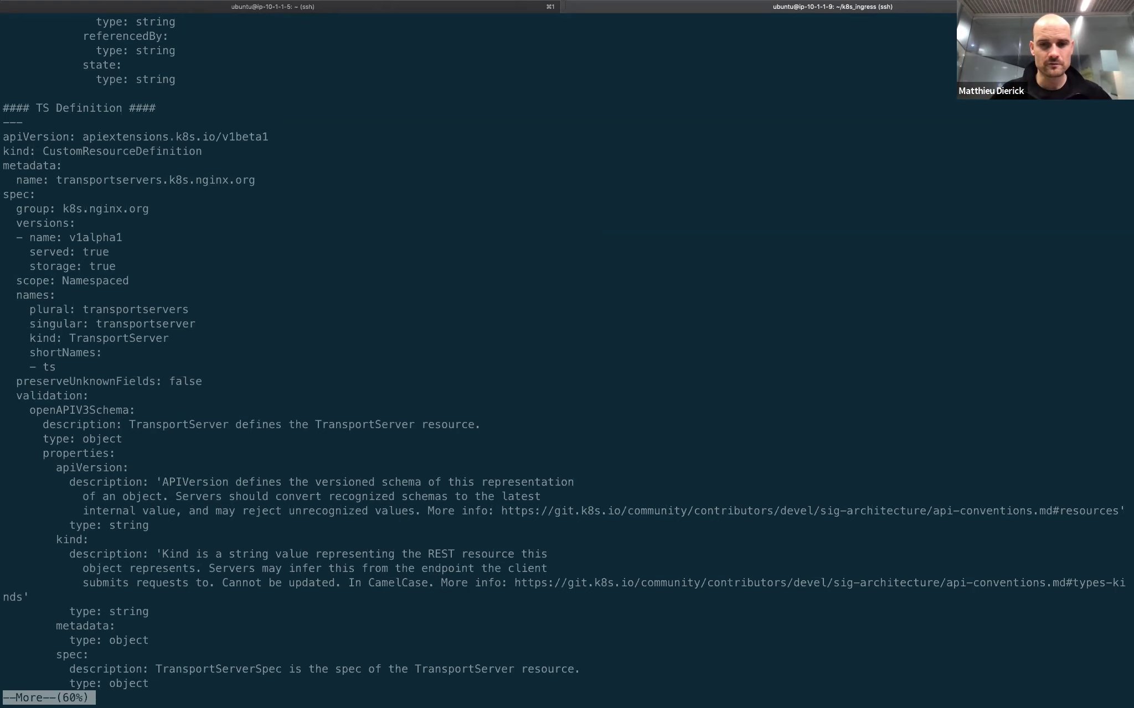
# Read on through the TransportServer, Policy and App Protect policy definitions to the signature settings.
pyautogui.press('space')
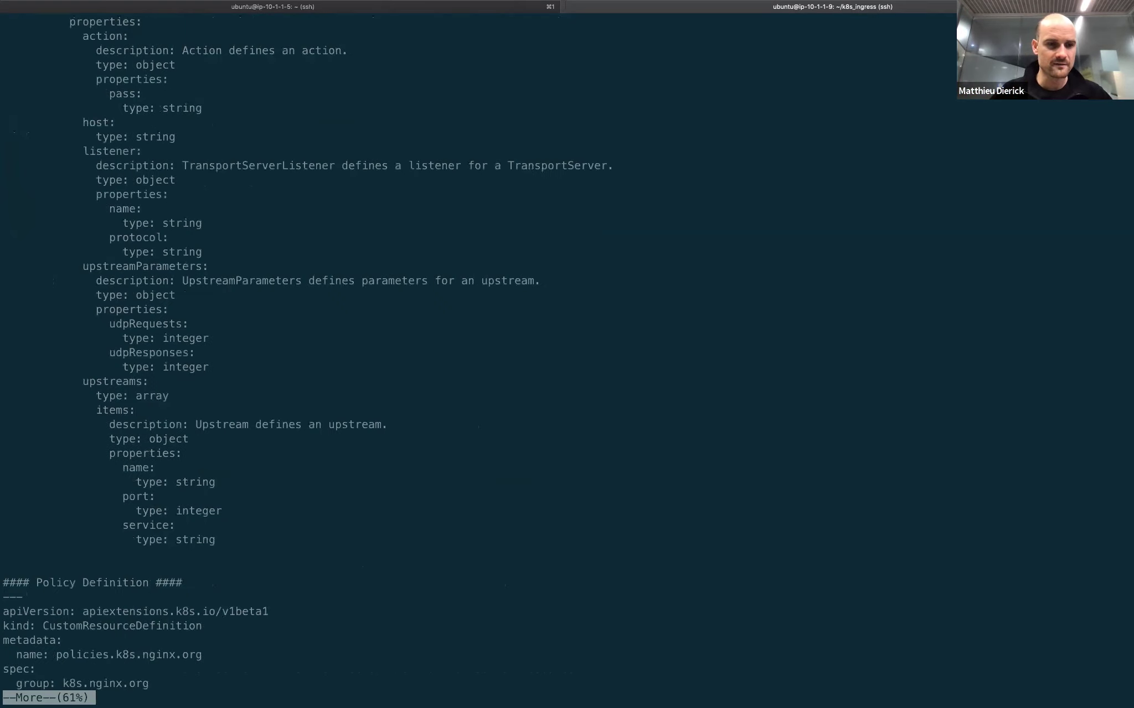
pyautogui.press('space')
pyautogui.press('space')
pyautogui.press('space')
pyautogui.press('space')
pyautogui.press('space')
pyautogui.press('space')
pyautogui.press('space')
pyautogui.press('space')
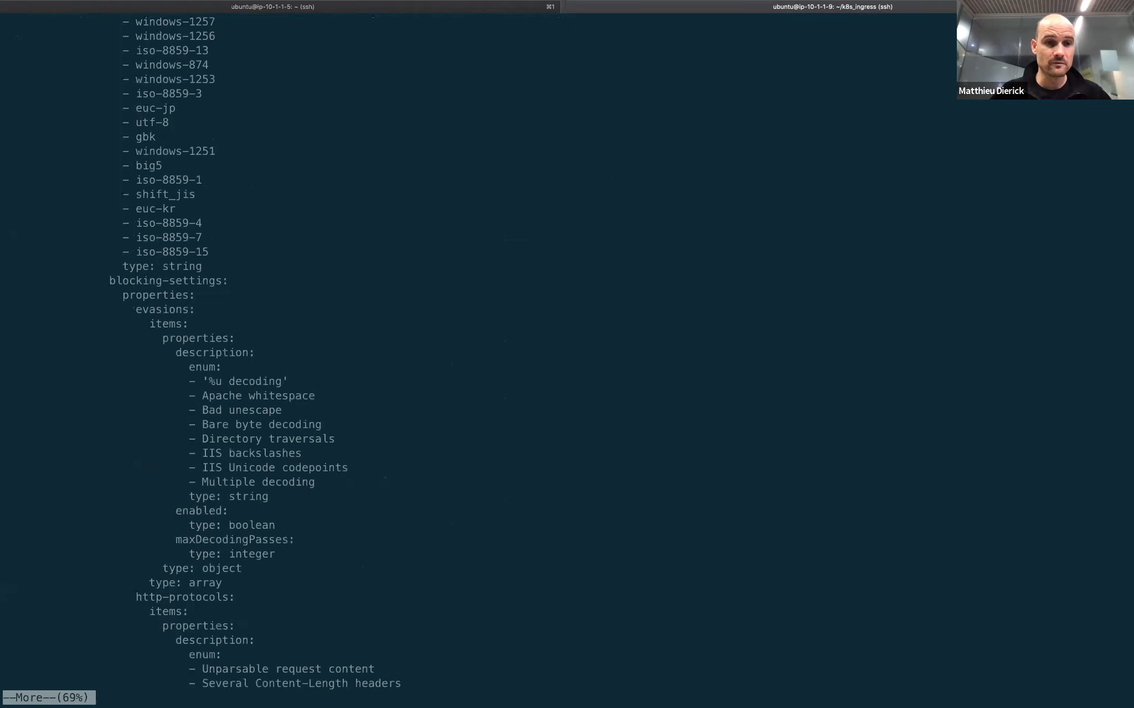
pyautogui.press('space')
pyautogui.press('space')
pyautogui.press('space')
pyautogui.press('space')
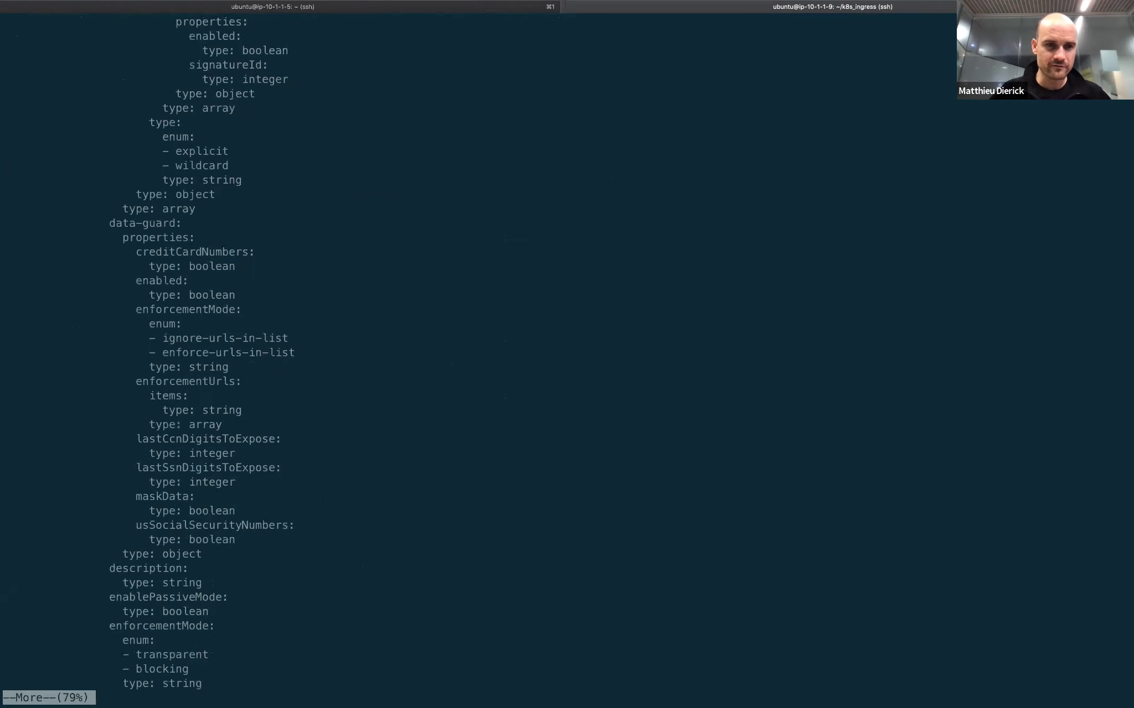
pyautogui.press('space')
pyautogui.press('space')
pyautogui.press('space')
pyautogui.press('space')
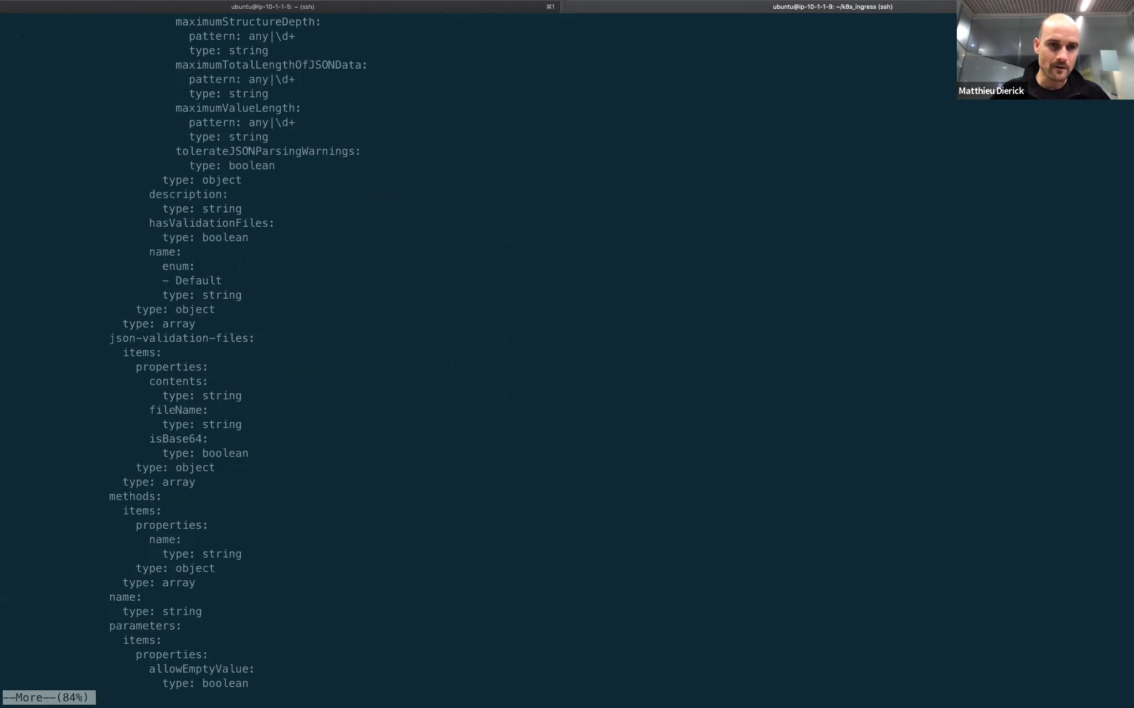
pyautogui.press('space')
pyautogui.press('space')
pyautogui.press('space')
pyautogui.press('space')
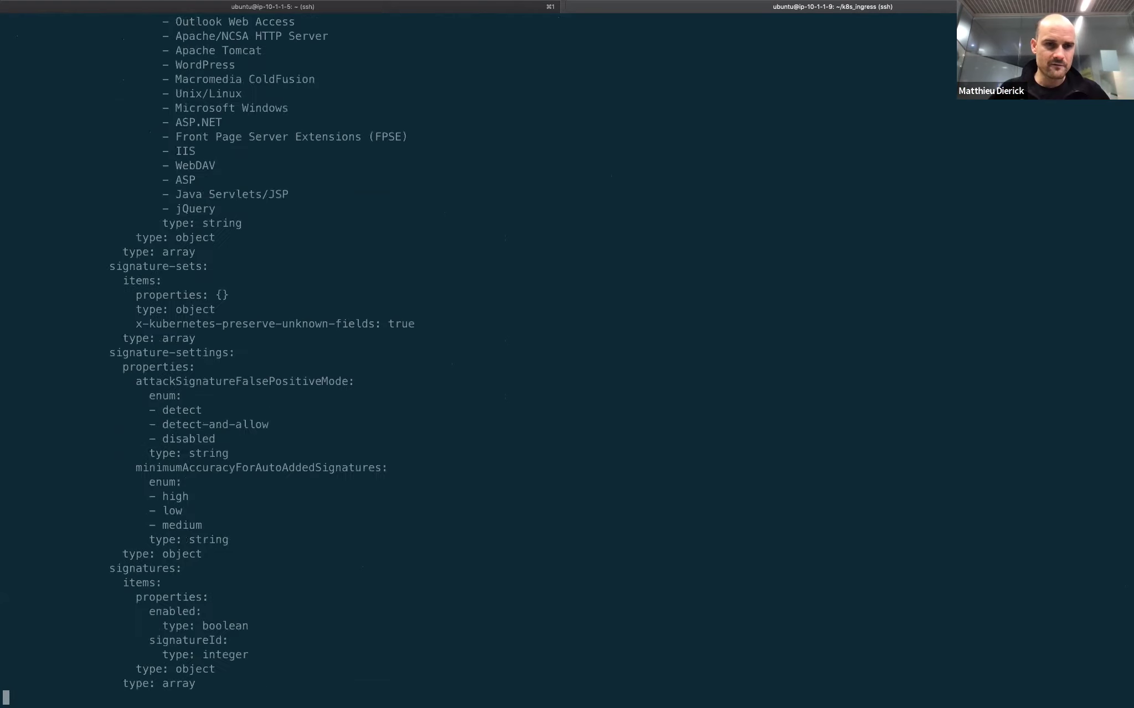
# Examine the ingress controller container spec with its App Protect arguments, and the dataguard-blocking policy and logconf sections.
pyautogui.press('space')
pyautogui.press('space')
pyautogui.press('space')
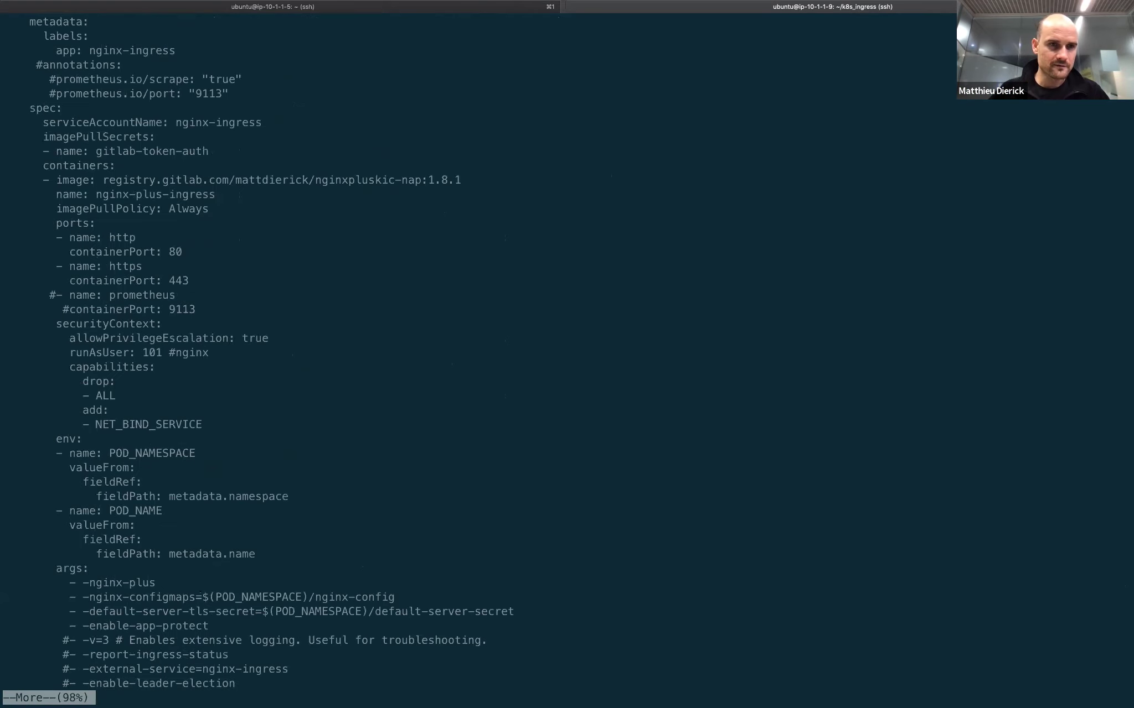
pyautogui.press('space')
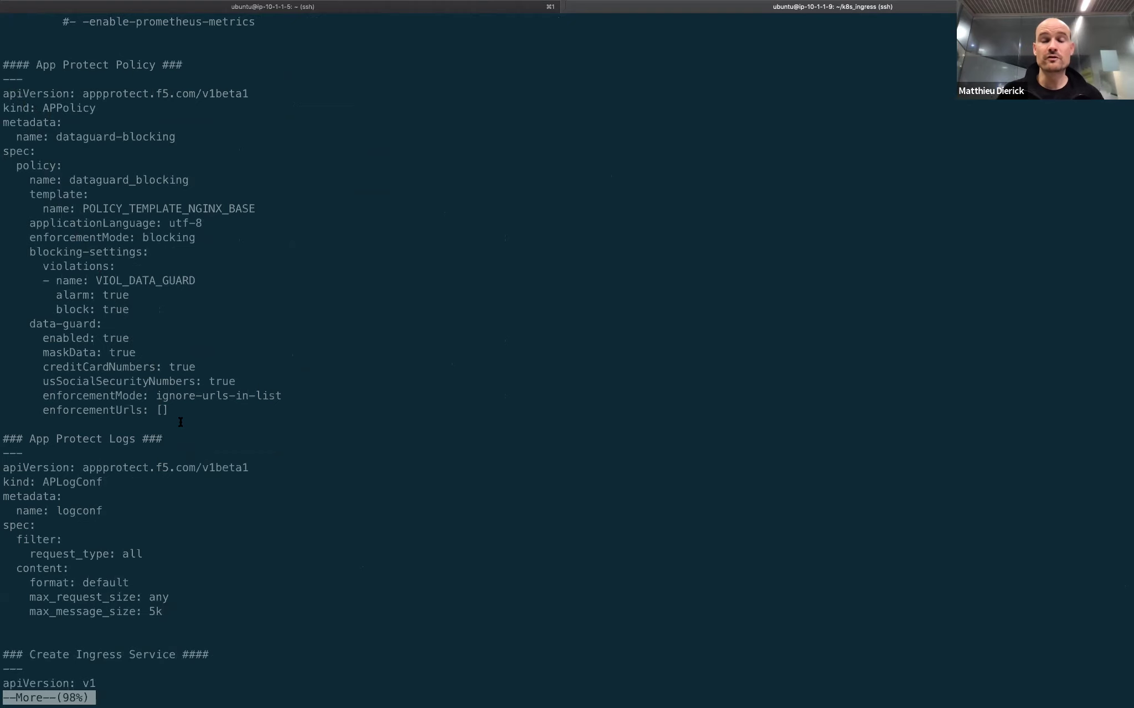
# Switch to the ip-10-1-1-5 terminal session and list its home directory.
pyautogui.click(144, 13)
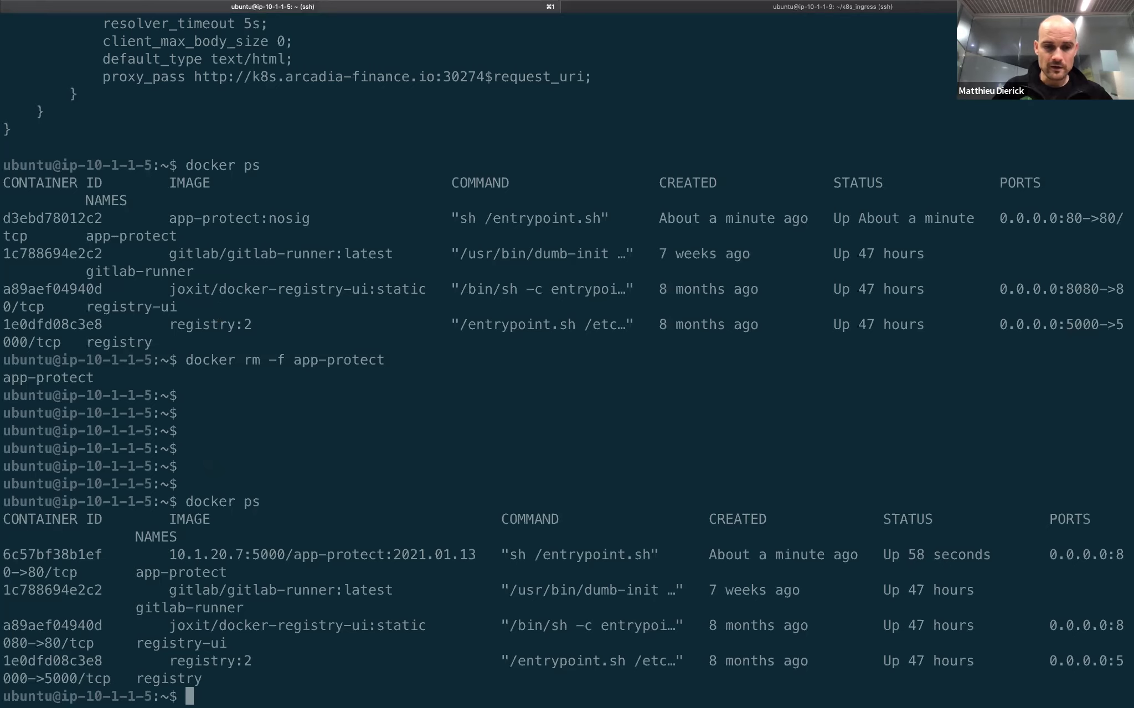
pyautogui.write('ls')
pyautogui.press('Return')
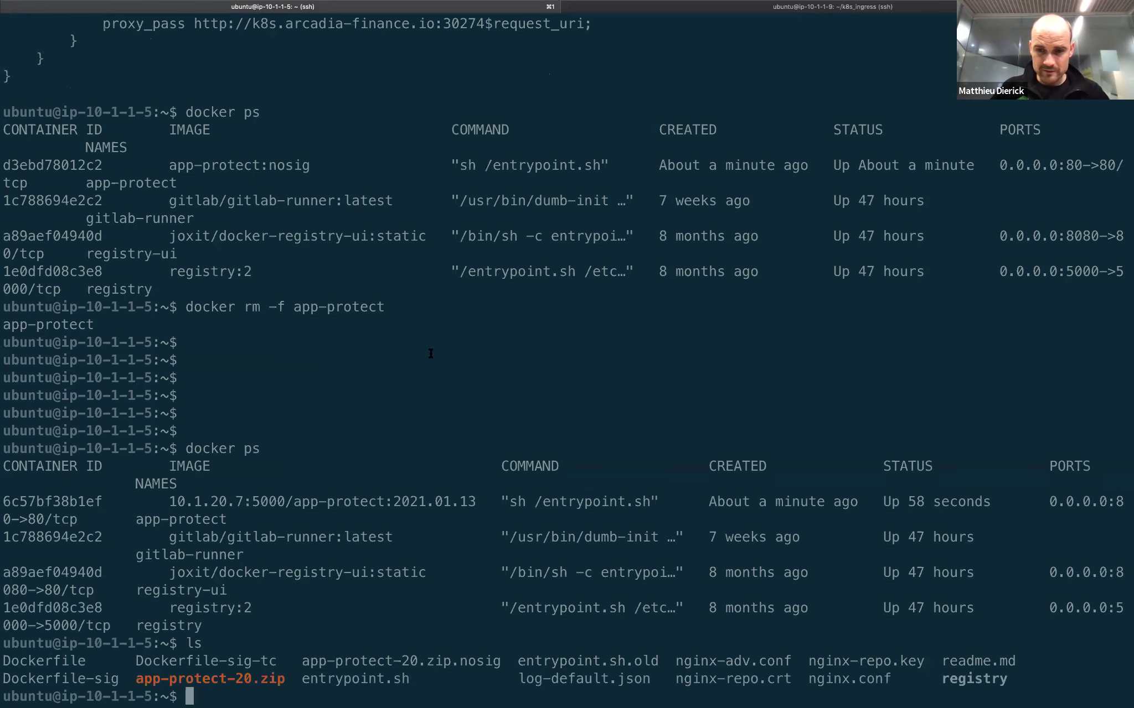
# Switch to the remote browser and open policy_base.json from GitLab's signature-update repository.
pyautogui.hotkey('ctrl', 'Left')
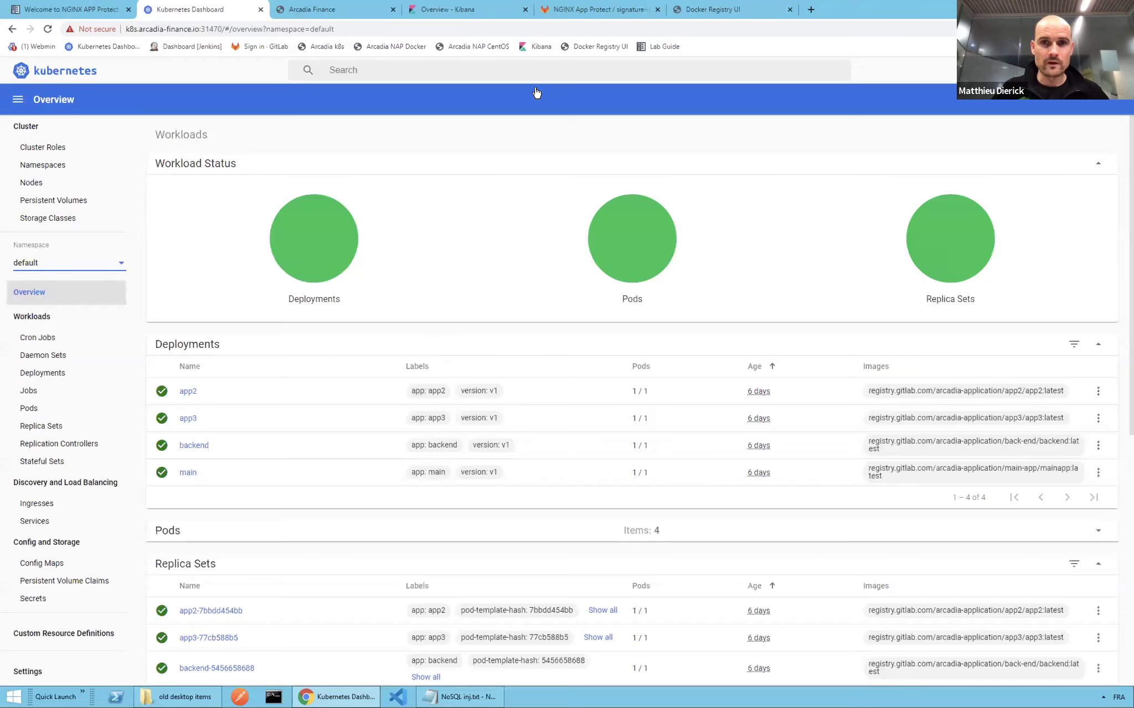
pyautogui.click(624, 13)
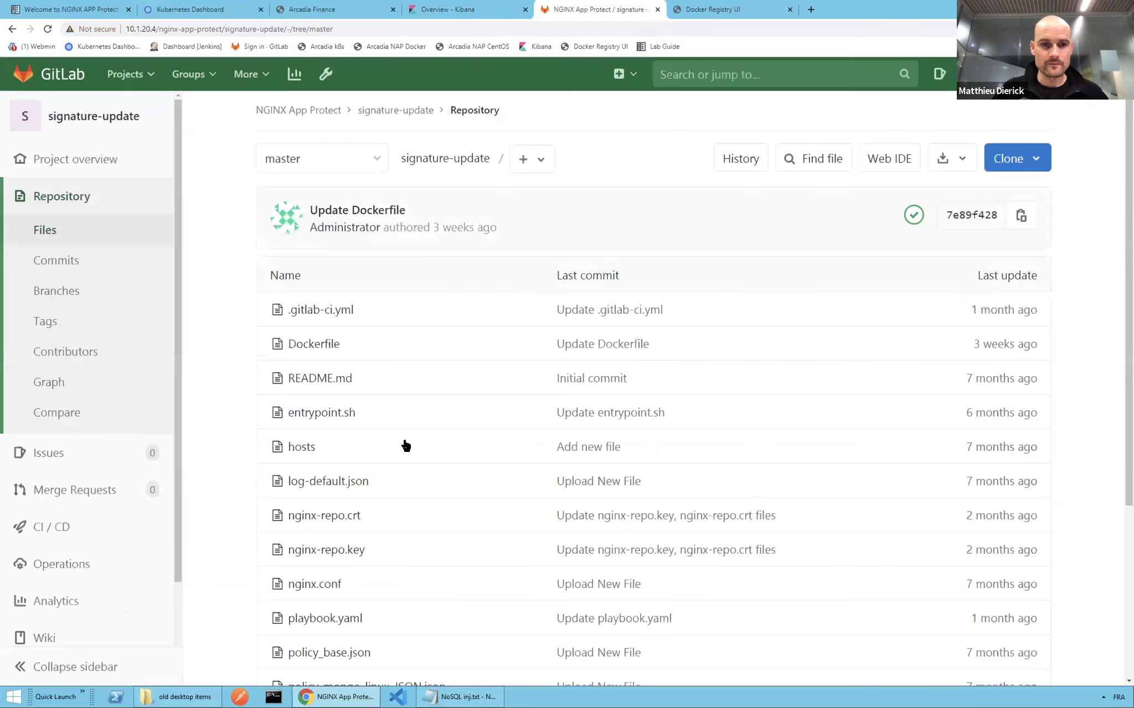
pyautogui.click(324, 655)
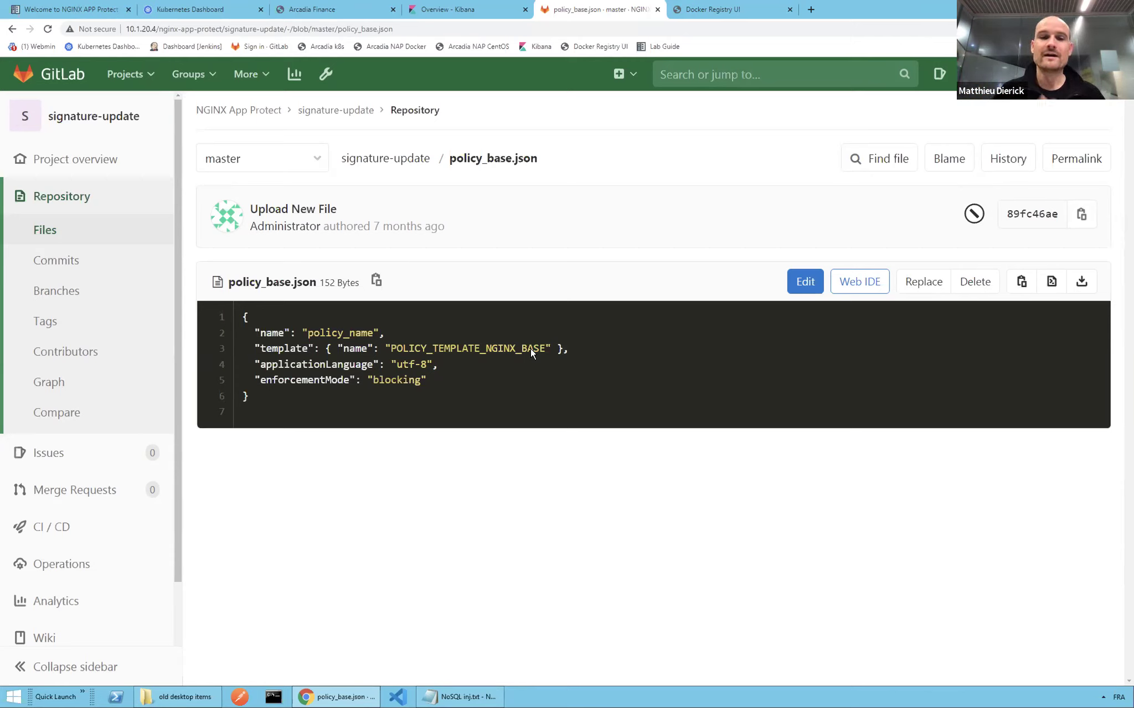
# Highlight the template name POLICY_TEMPLATE_NGINX_BASE and the enforcementMode value blocking in the policy file.
pyautogui.moveTo(391, 348); pyautogui.dragTo(548, 350)
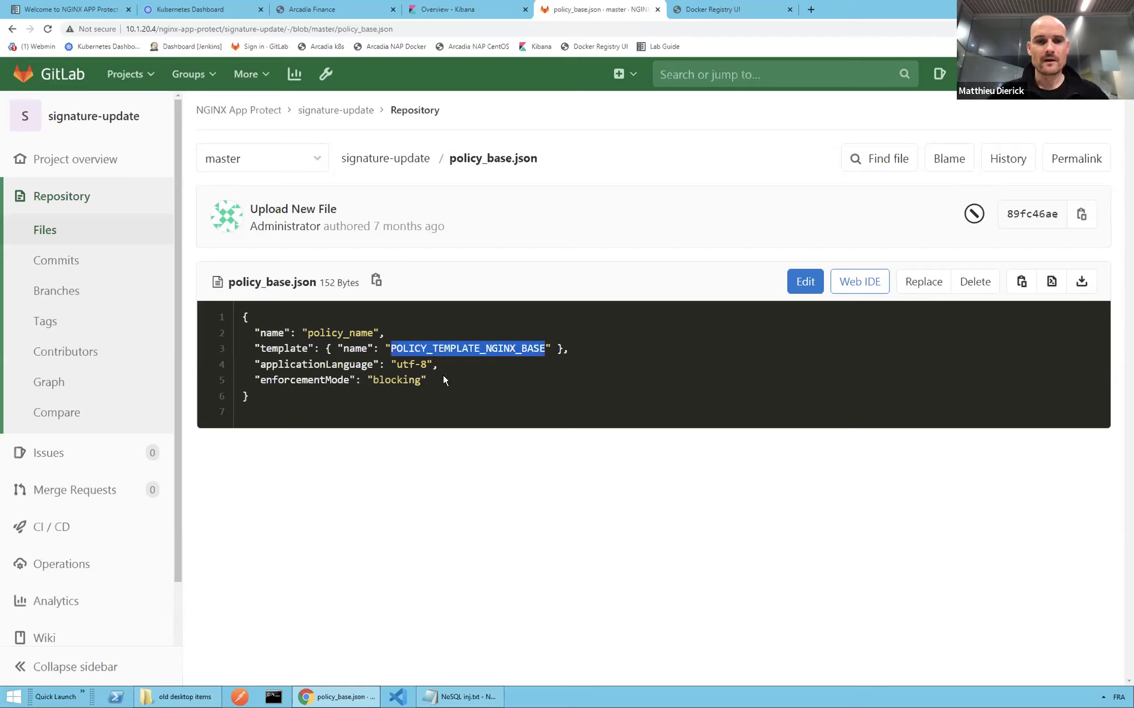
pyautogui.click(415, 382)
pyautogui.doubleClick(405, 378)
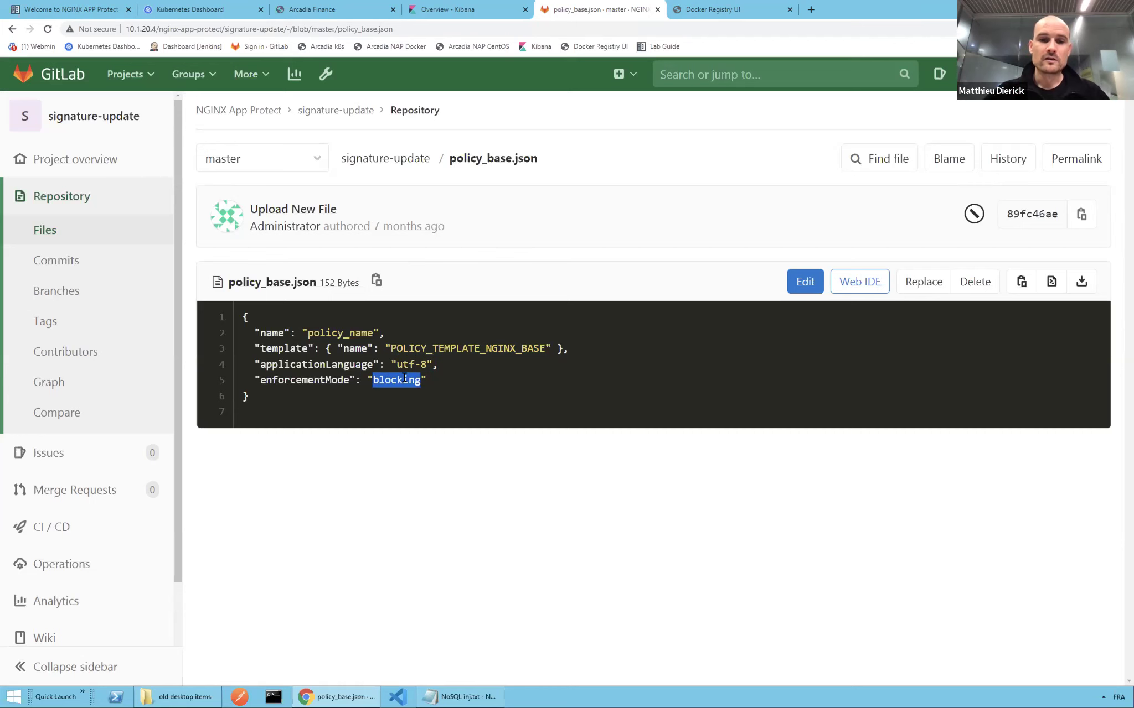
pyautogui.click(498, 350)
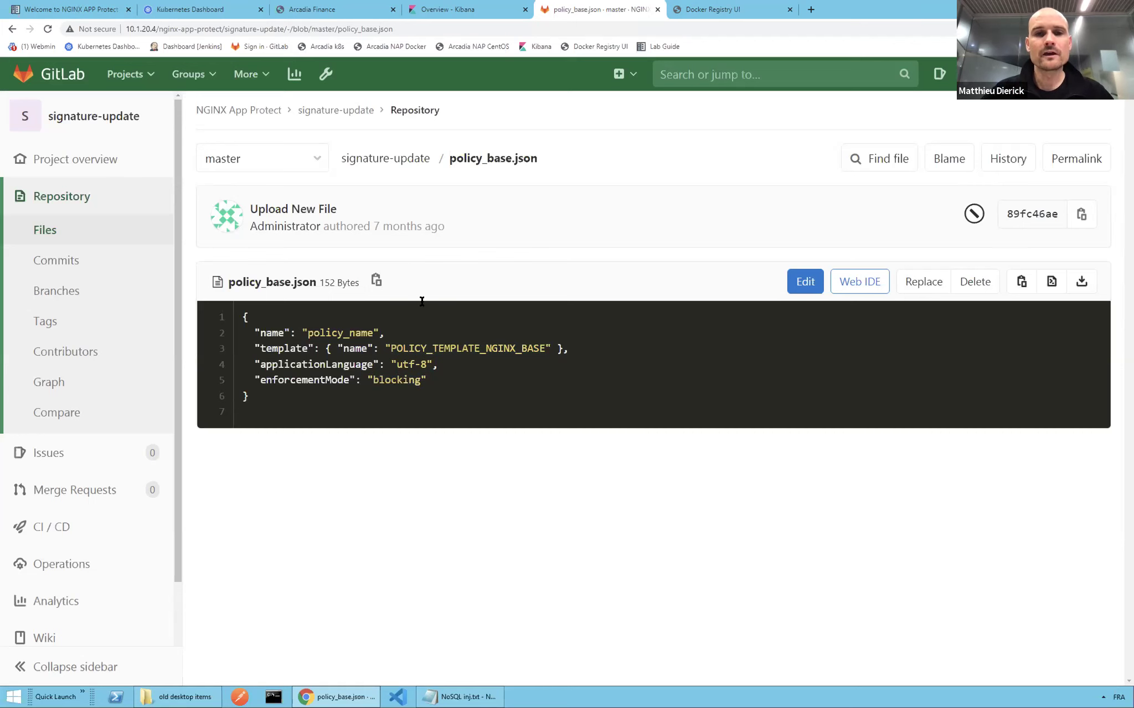
# Return to the ip-10-1-1-9 terminal session and read the ingress service and arcadia-ingress App Protect annotations to the manifest's end.
pyautogui.hotkey('ctrl', 'Right')
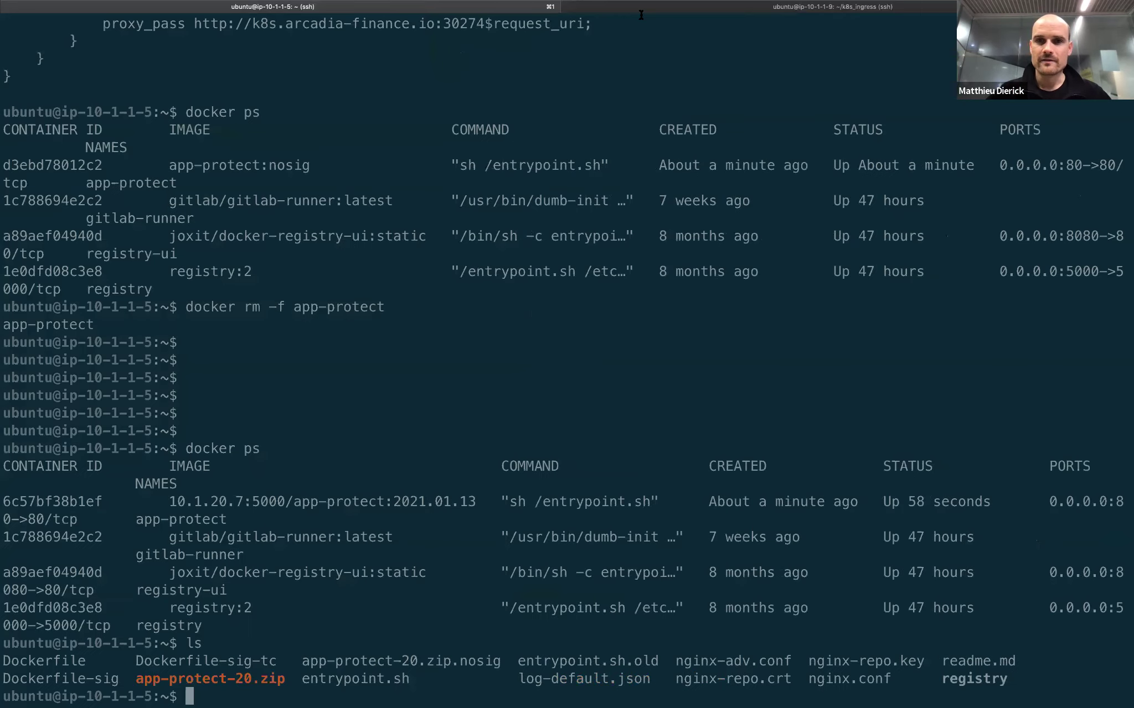
pyautogui.click(634, 7)
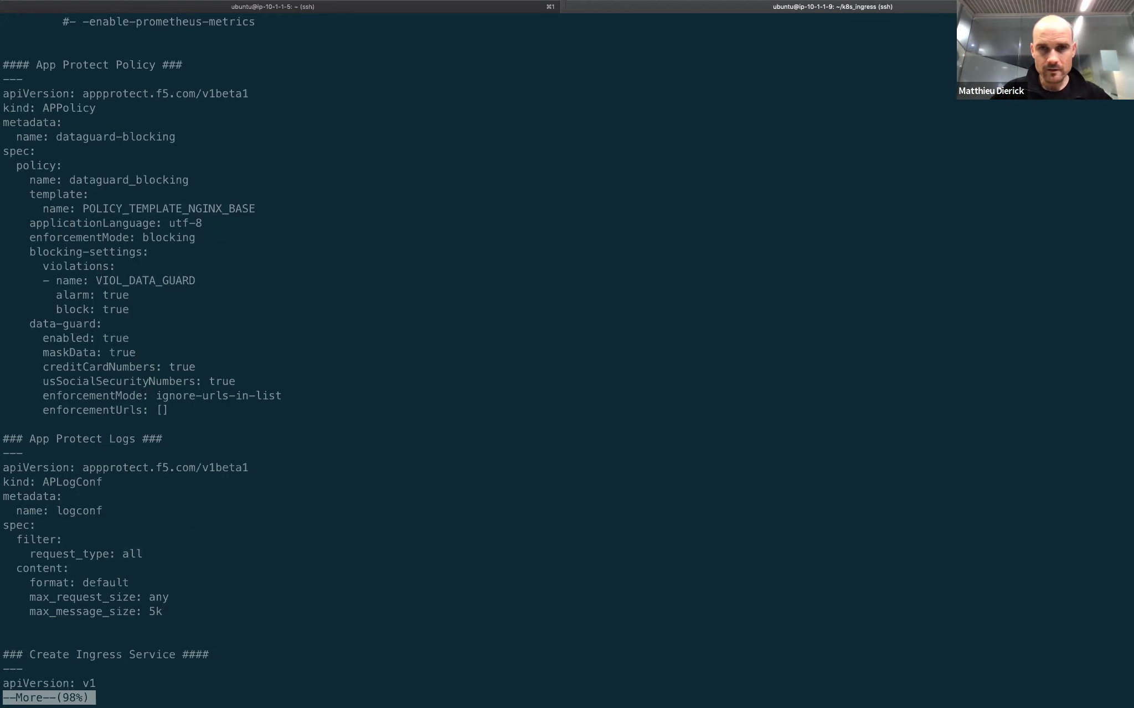
pyautogui.press('space')
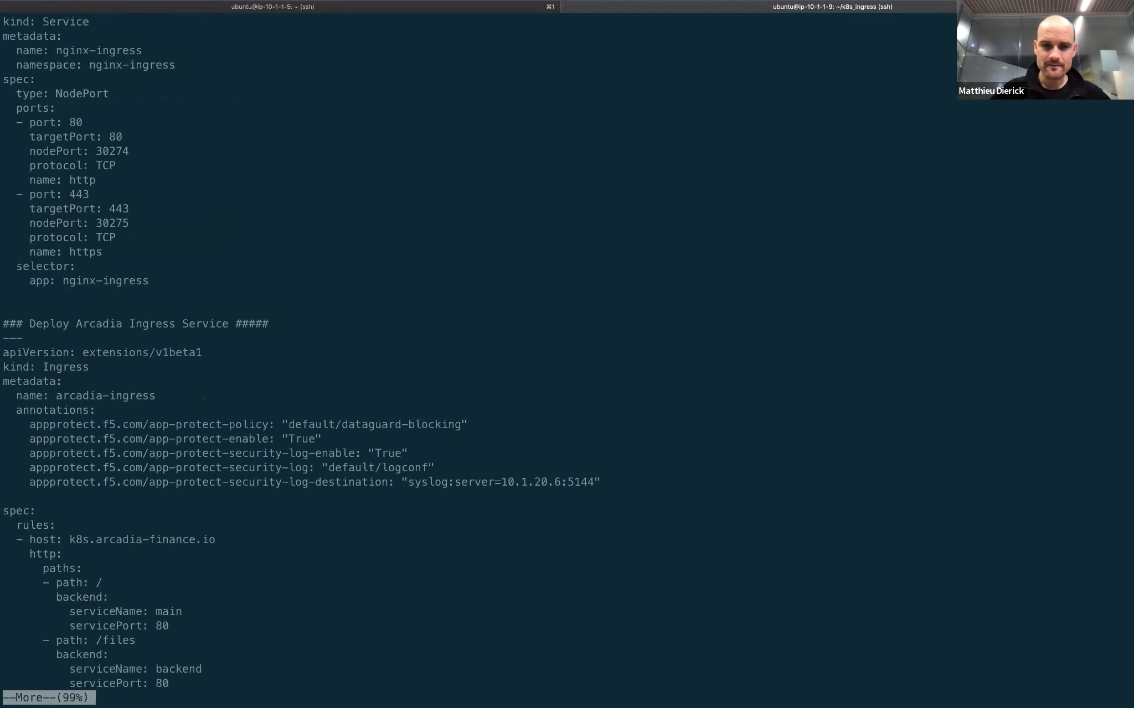
pyautogui.press('Return')
pyautogui.press('Return')
pyautogui.press('Return')
pyautogui.press('Return')
pyautogui.press('Return')
pyautogui.press('Return')
pyautogui.press('Return')
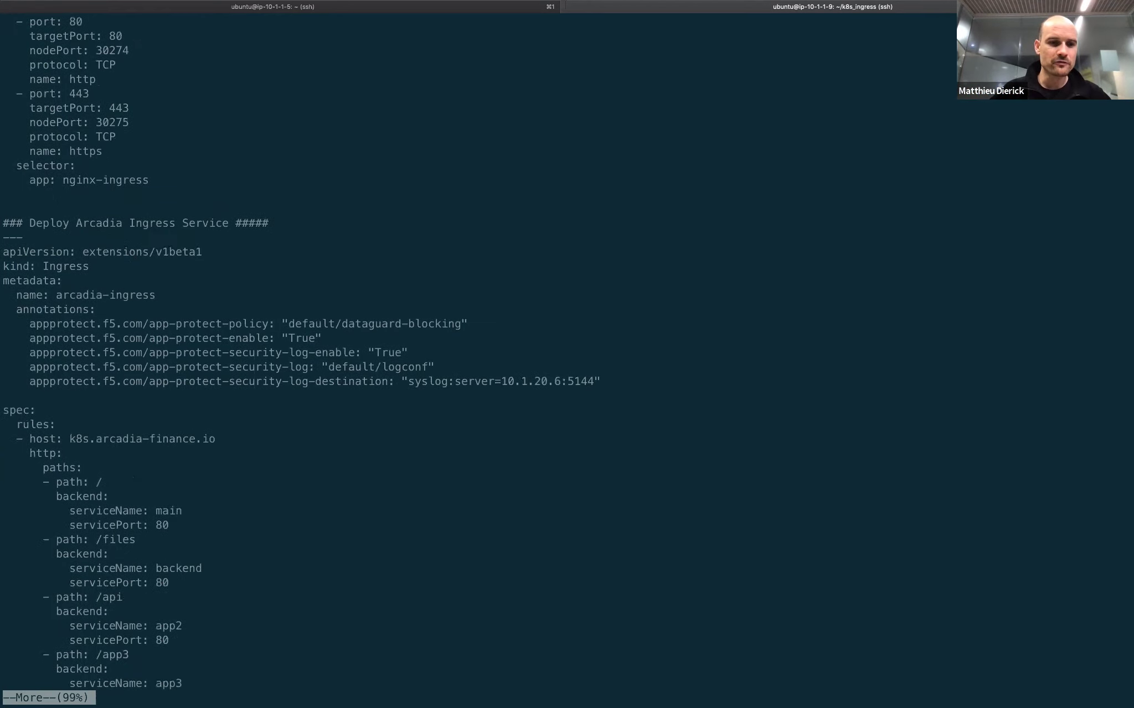
pyautogui.press('Return')
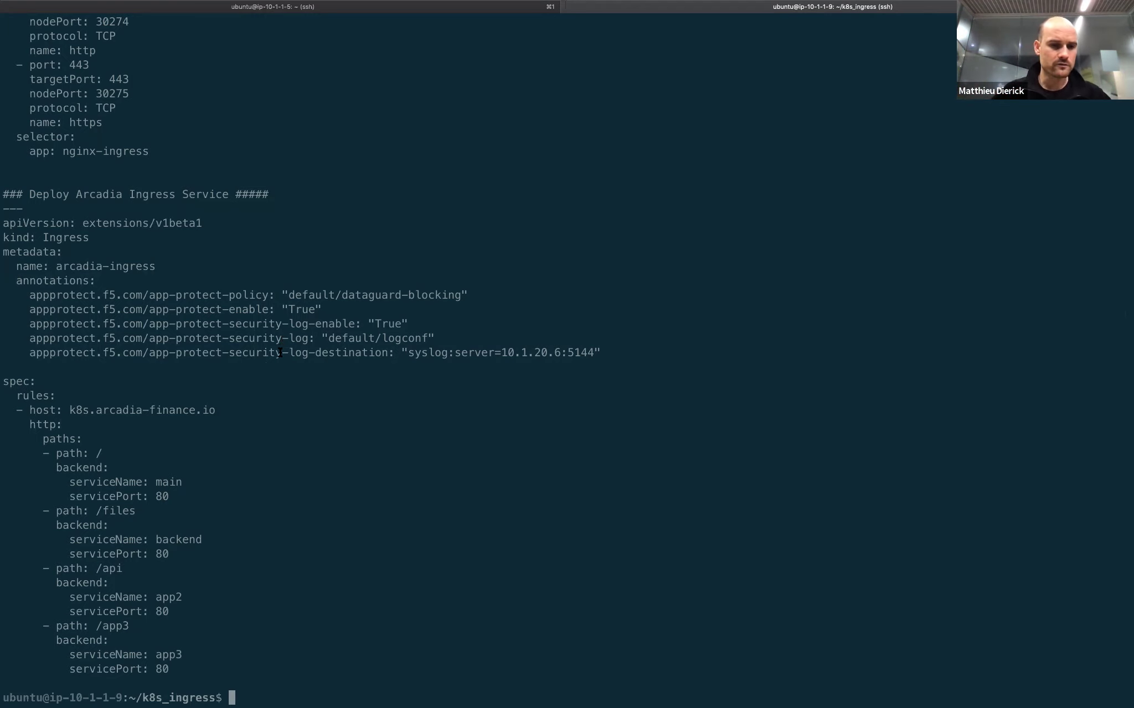
# Change from k8s_ingress back to the home directory.
pyautogui.write('cd')
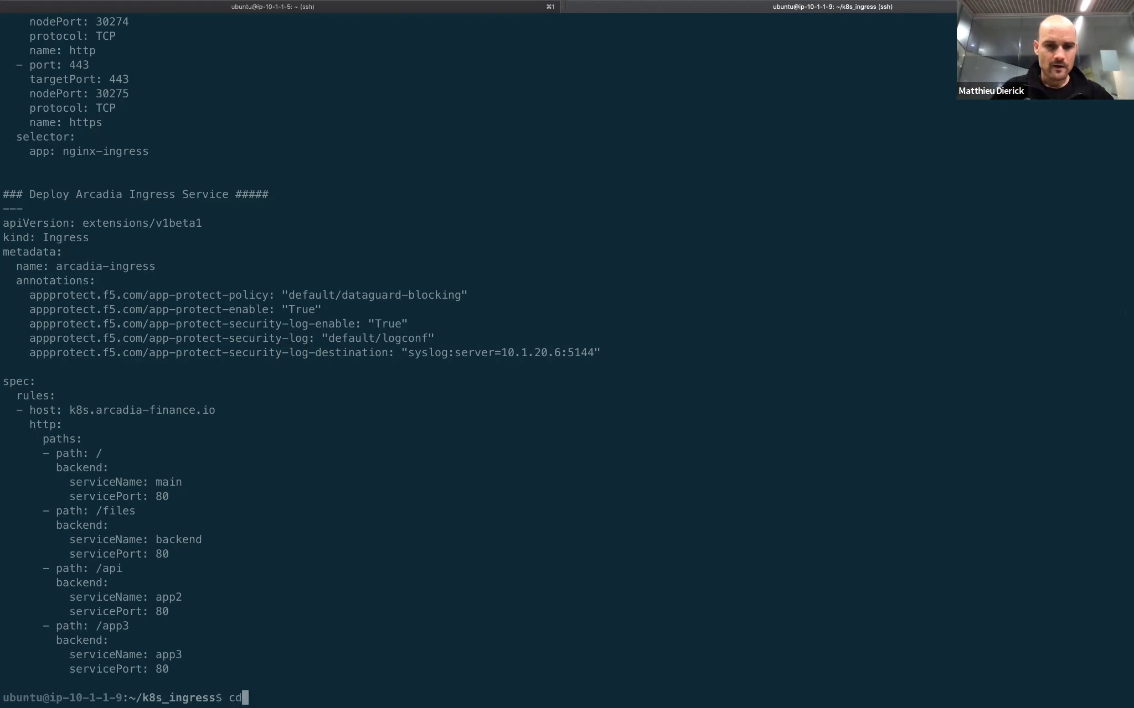
pyautogui.press('Return')
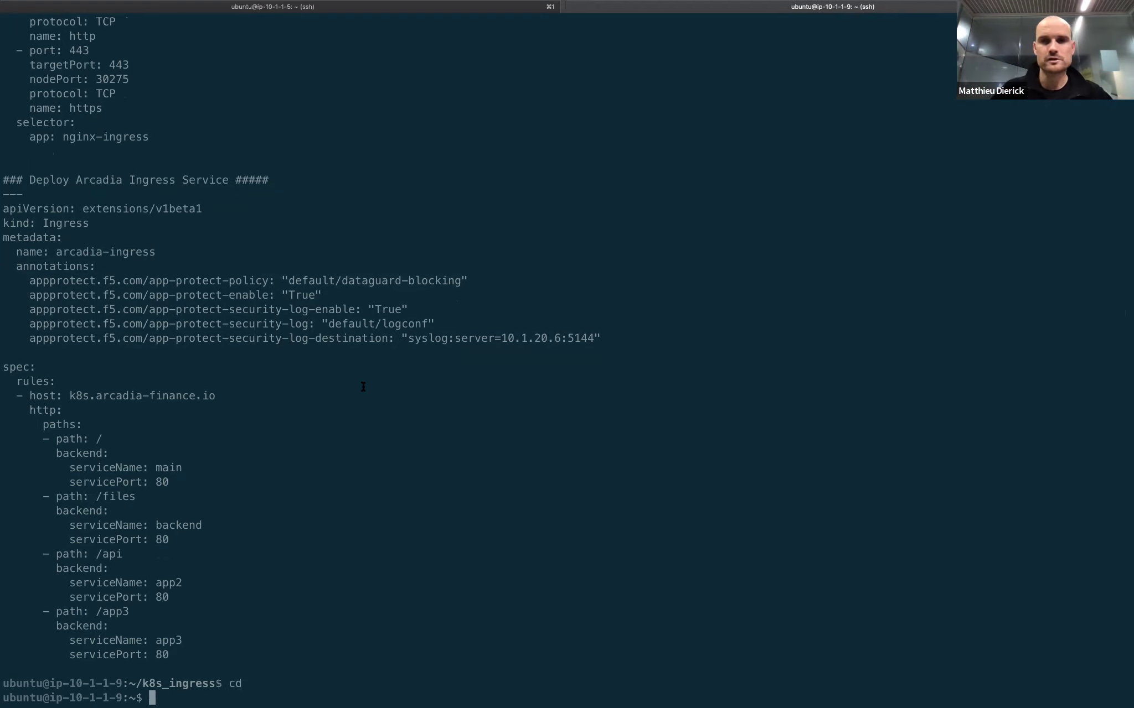
# Open Class 3 - Protect Arcadia with NGINX App Protect in Linux host in the local browser's lab guide, and return to the terminal.
pyautogui.hotkey('ctrl', 'Left')
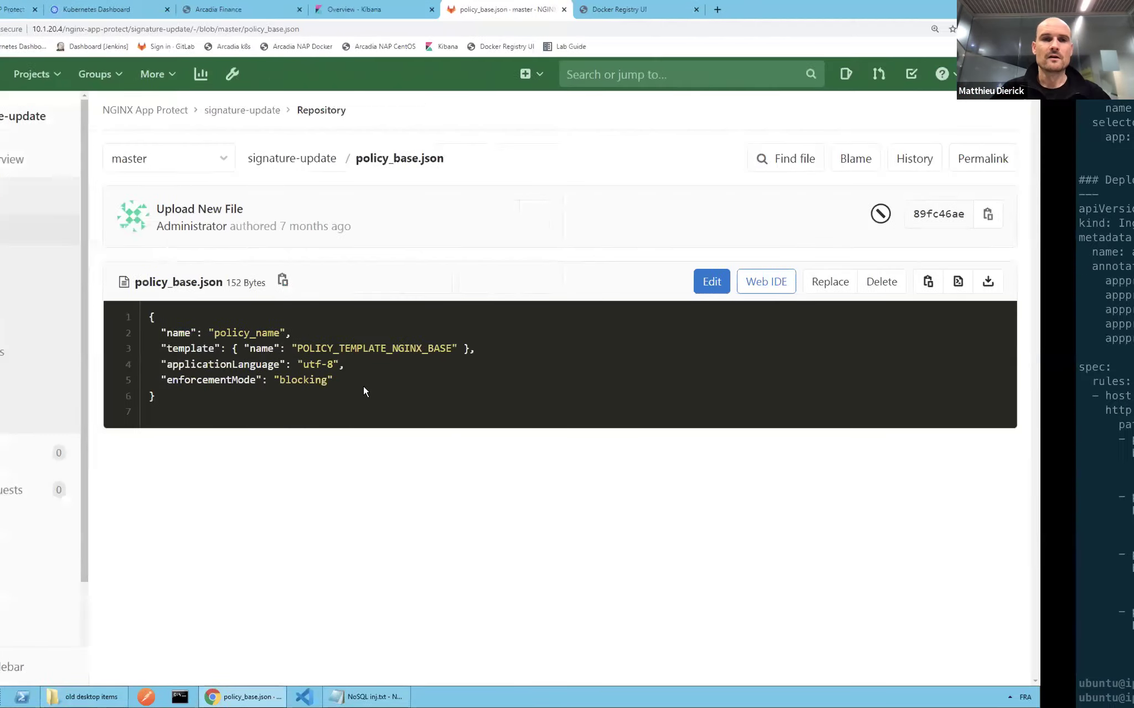
pyautogui.hotkey('ctrl', 'Left')
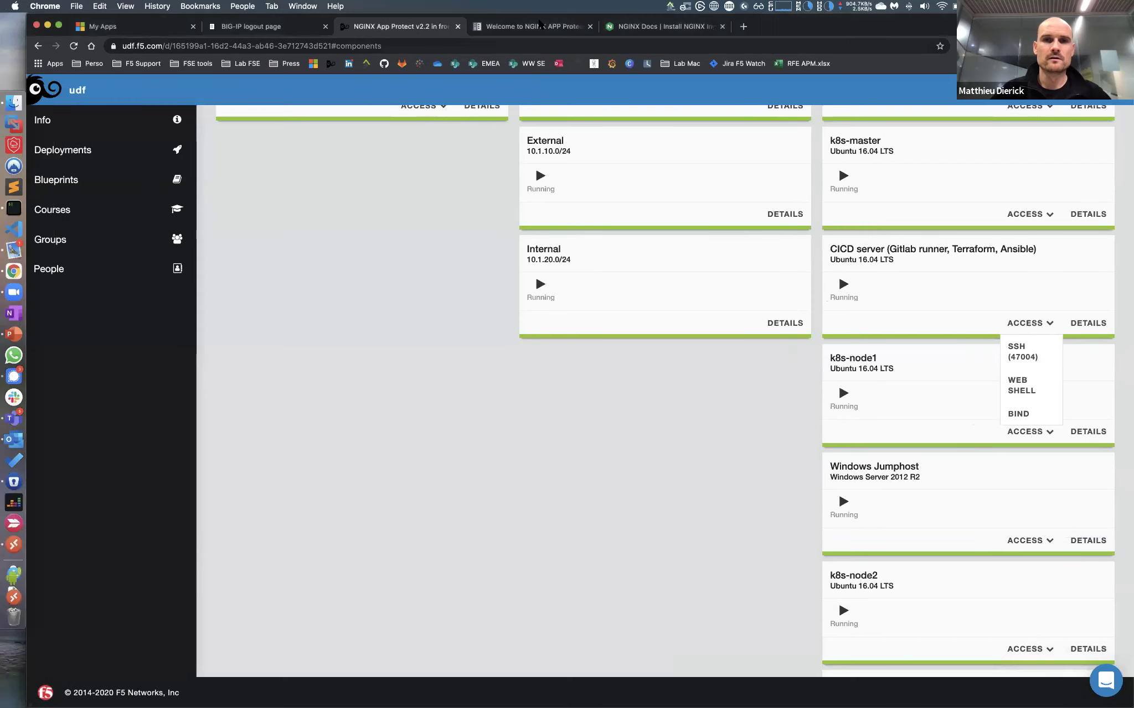
pyautogui.hotkey('ctrl', 'Left')
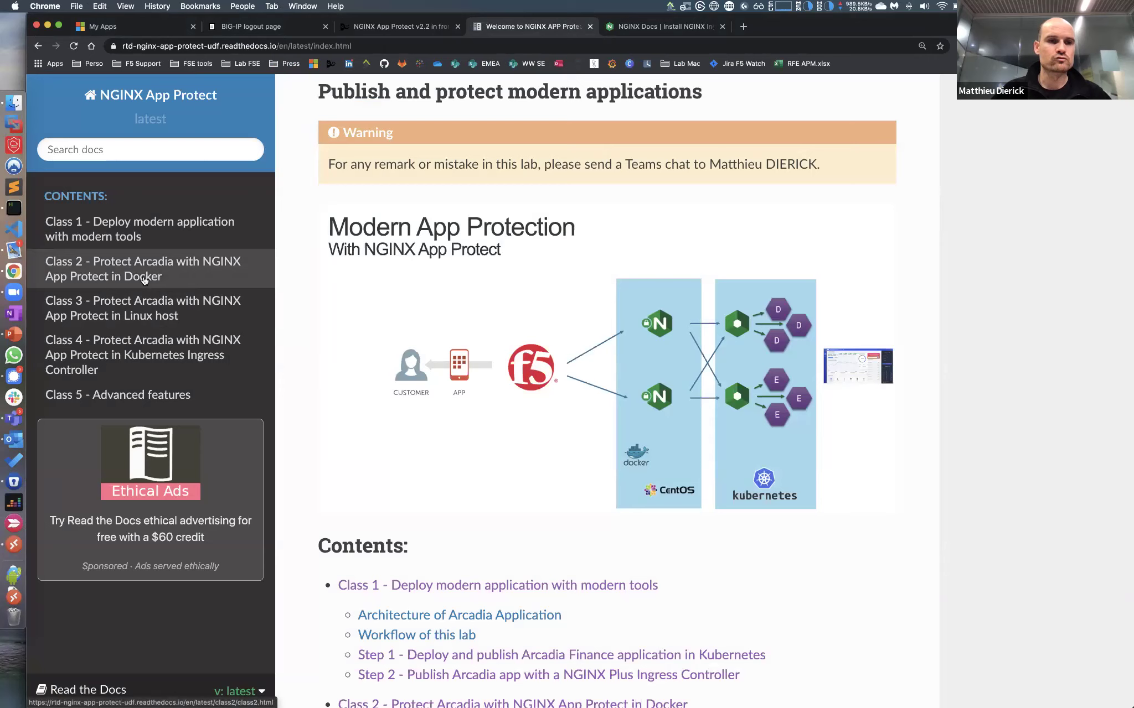
pyautogui.click(143, 315)
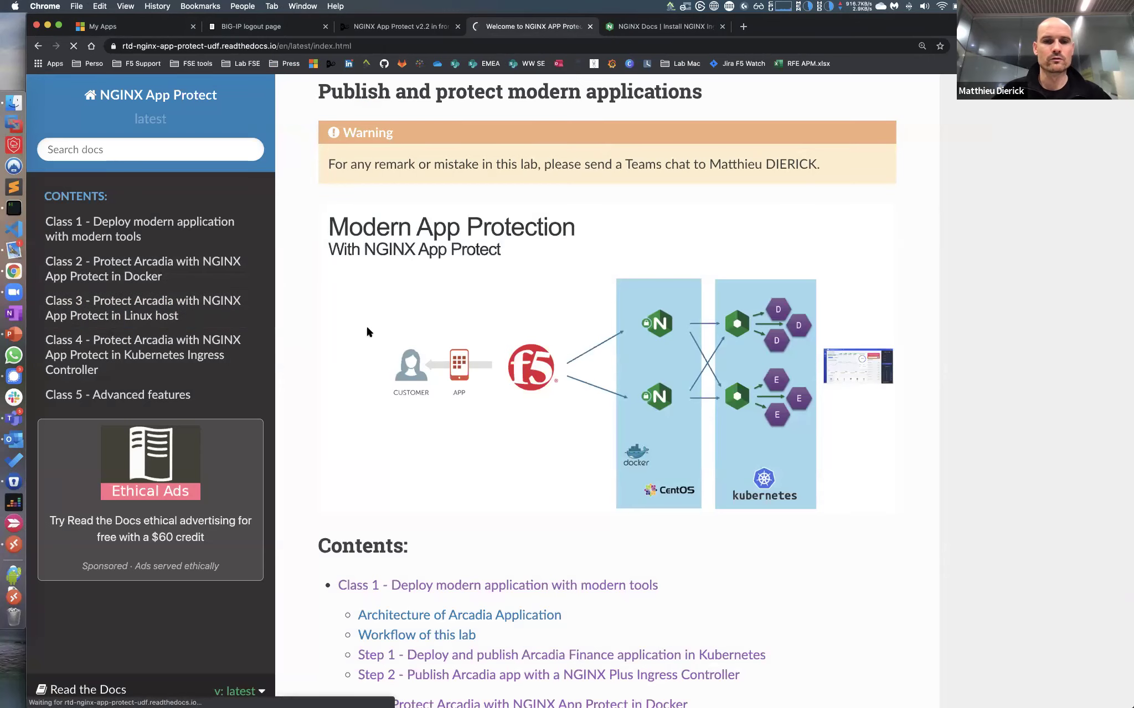
pyautogui.hotkey('ctrl', 'Right')
pyautogui.hotkey('ctrl', 'Right')
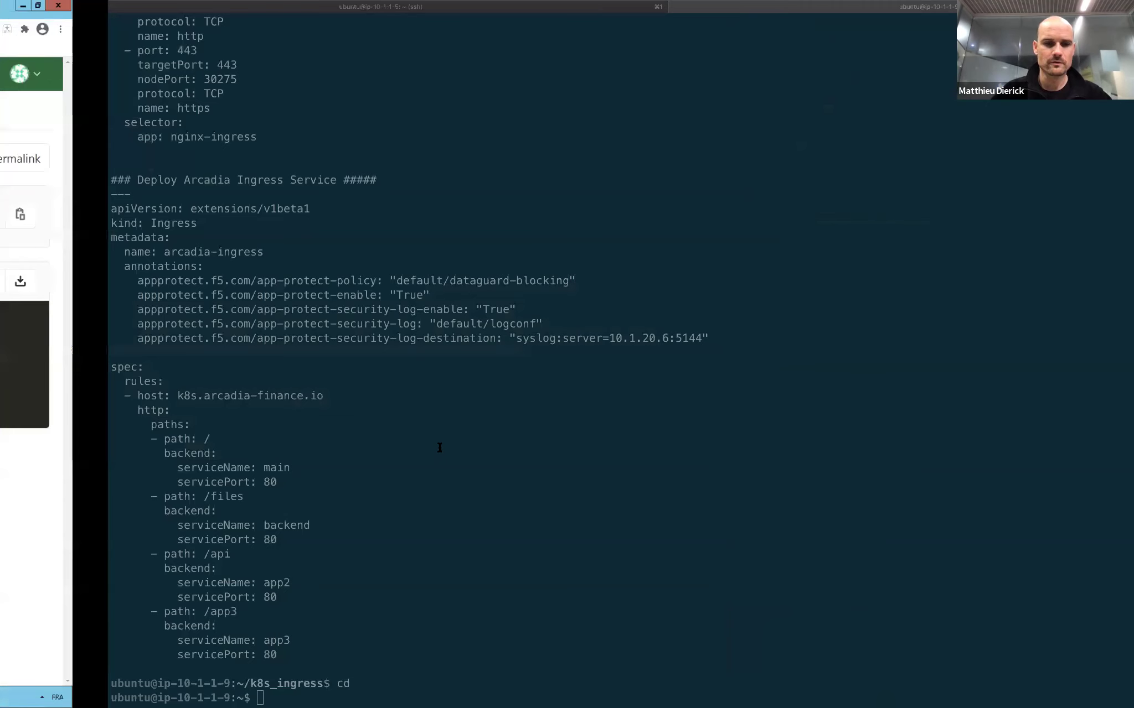
# Find the earlier apply command in the shell history and apply /home/ubuntu/k8s_ingress/full_ingress_arcadia_nap.yaml with kubectl.
pyautogui.write('history')
pyautogui.press('Return')
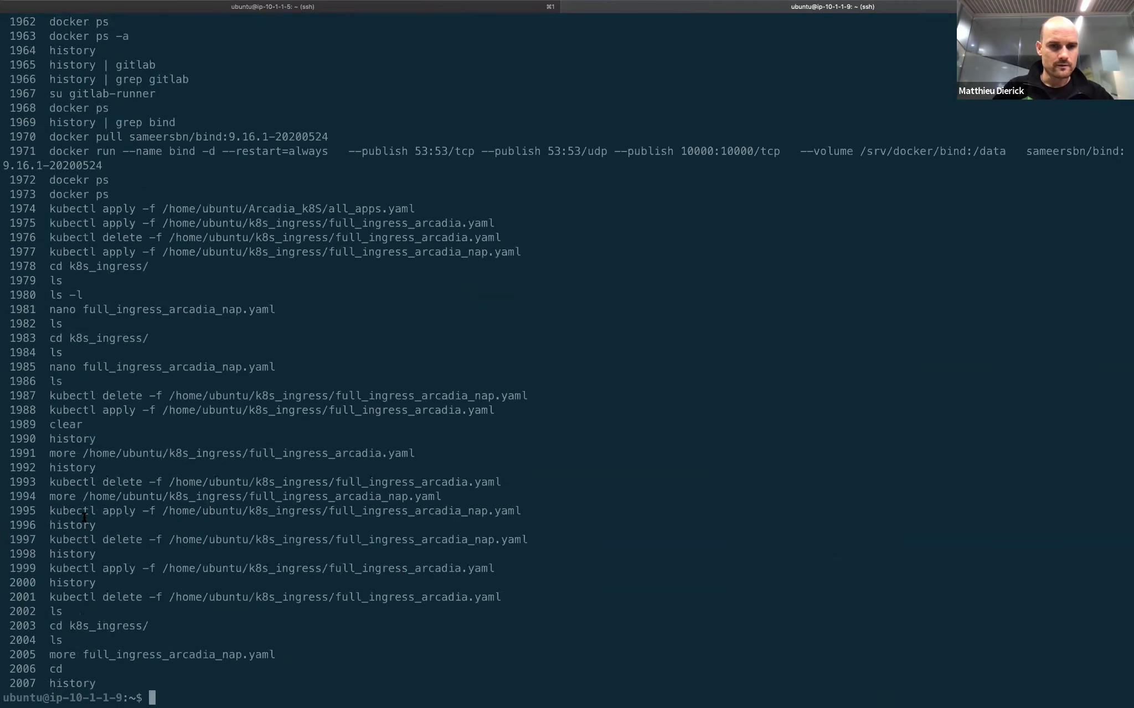
pyautogui.moveTo(50, 512); pyautogui.dragTo(522, 512)
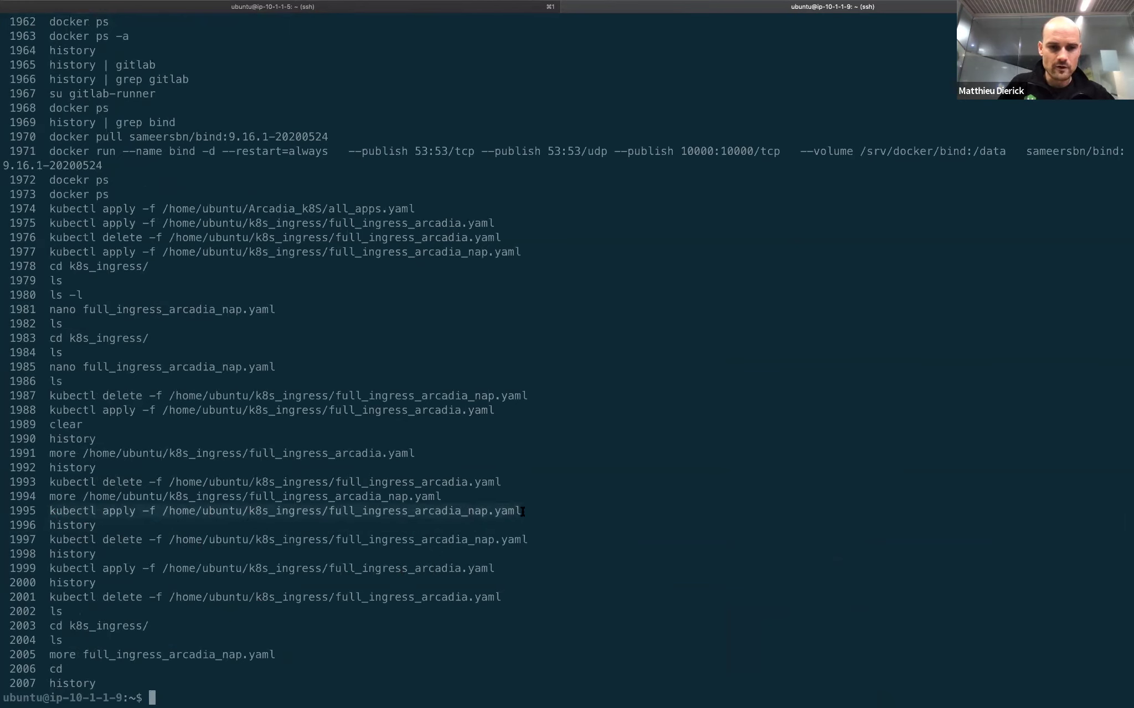
pyautogui.write('kubectl apply -f /home/ubuntu/k8s_ingress/full_ingress_arcadia_nap.yaml')
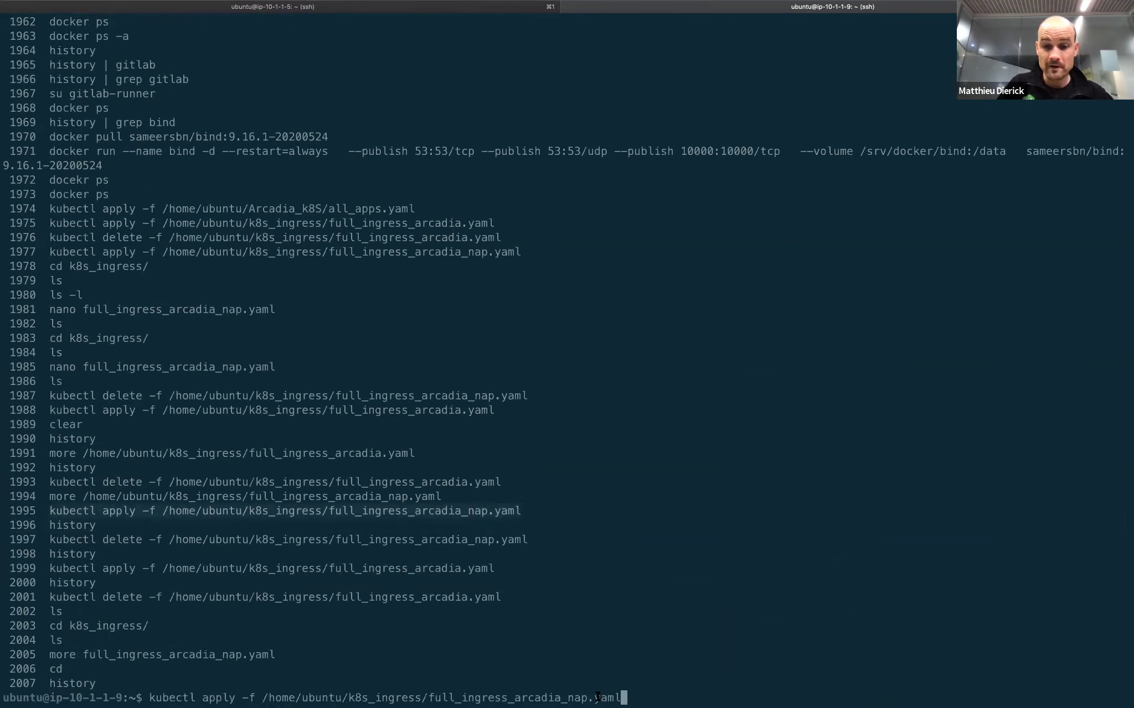
pyautogui.press('Return')
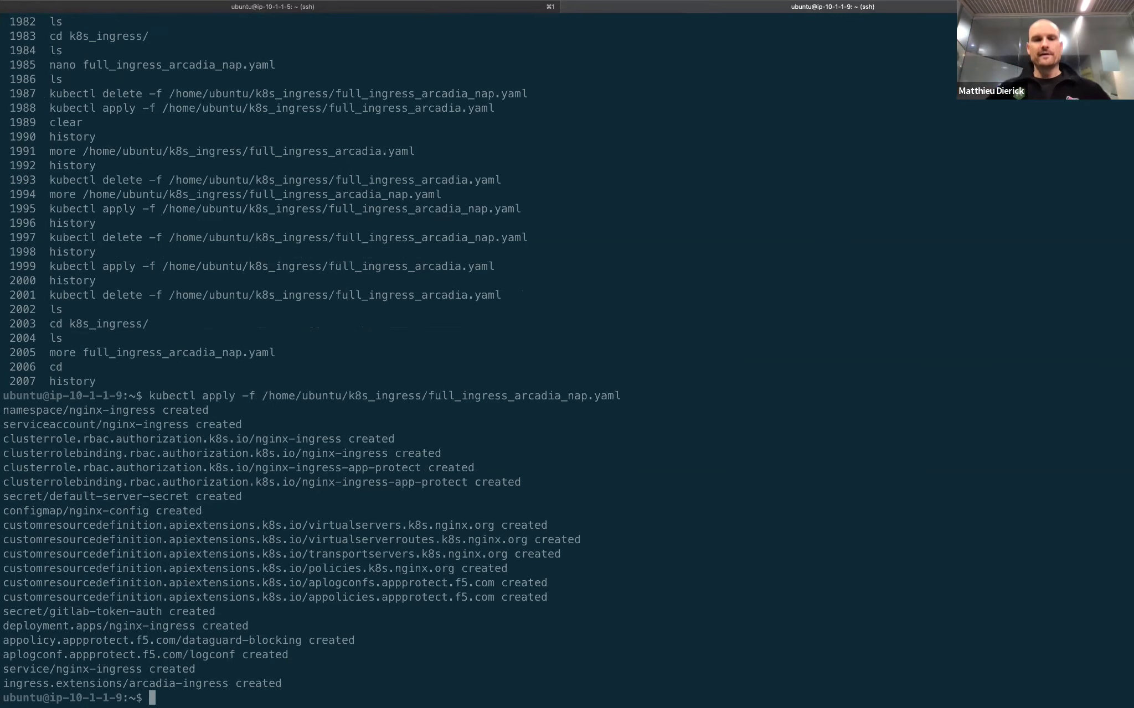
# Switch to the remote desktop's Kubernetes Dashboard and check arcadia-ingress and its age in the default namespace.
pyautogui.hotkey('ctrl', 'Left')
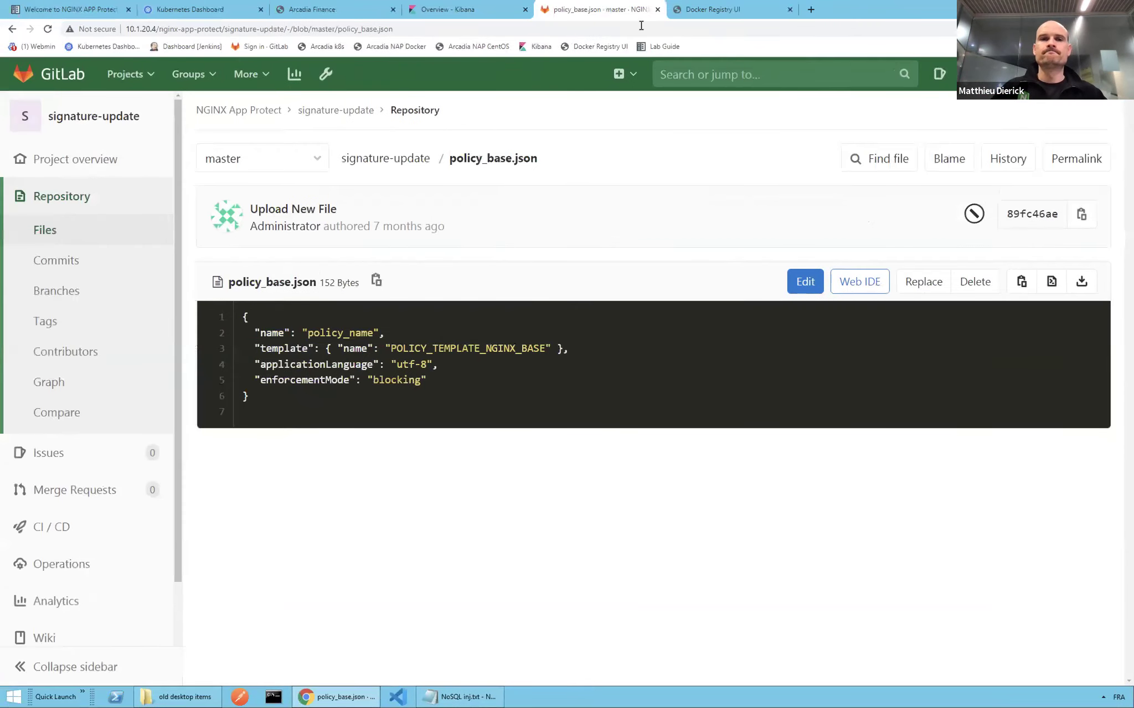
pyautogui.click(248, 17)
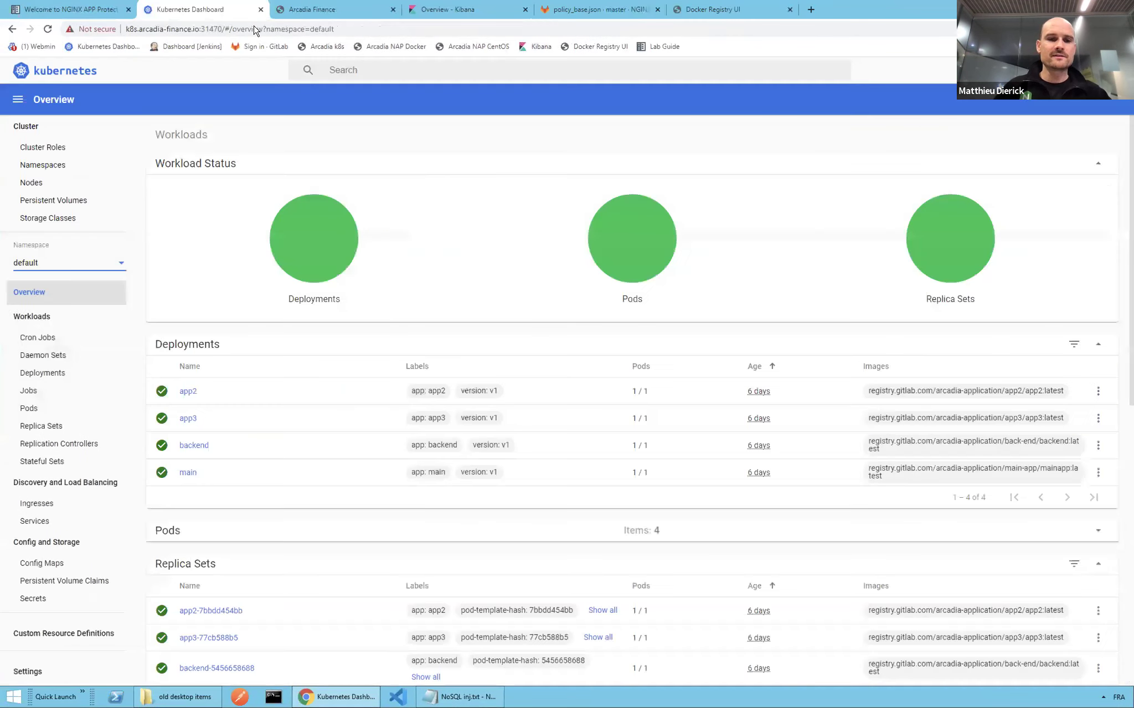
pyautogui.scroll(-3, 381, 323)
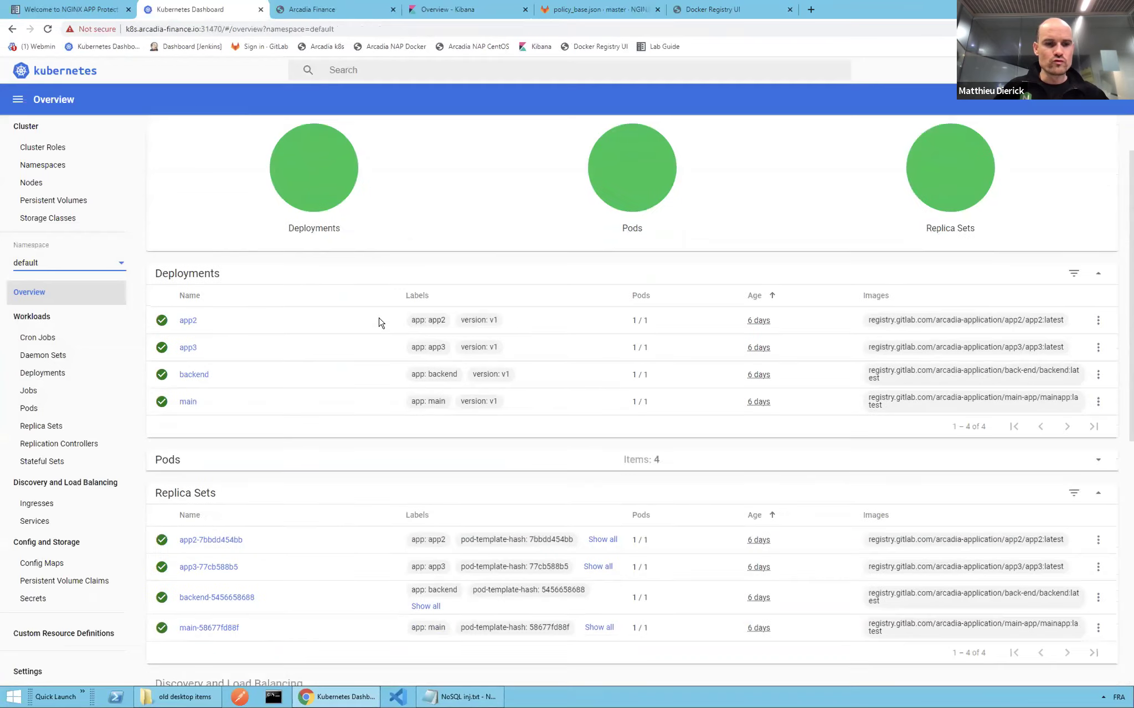
pyautogui.scroll(-2, 381, 323)
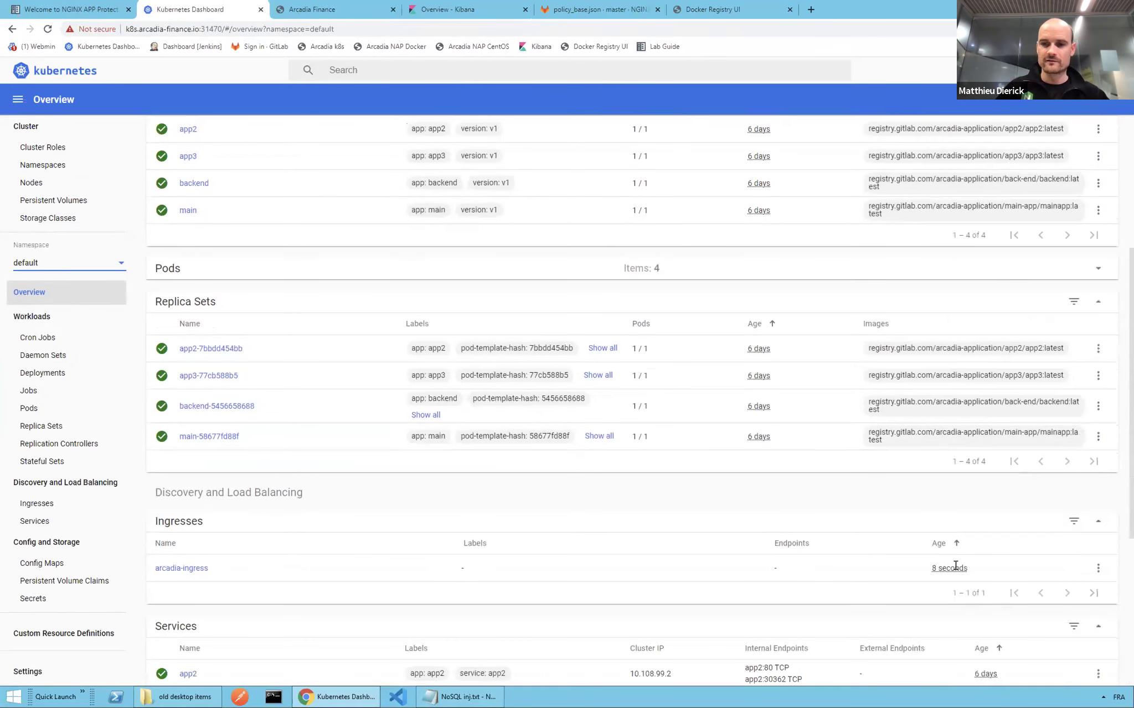
# Switch the Kubernetes Dashboard to the nginx-ingress namespace and review its deployment, image and workload status.
pyautogui.click(102, 265)
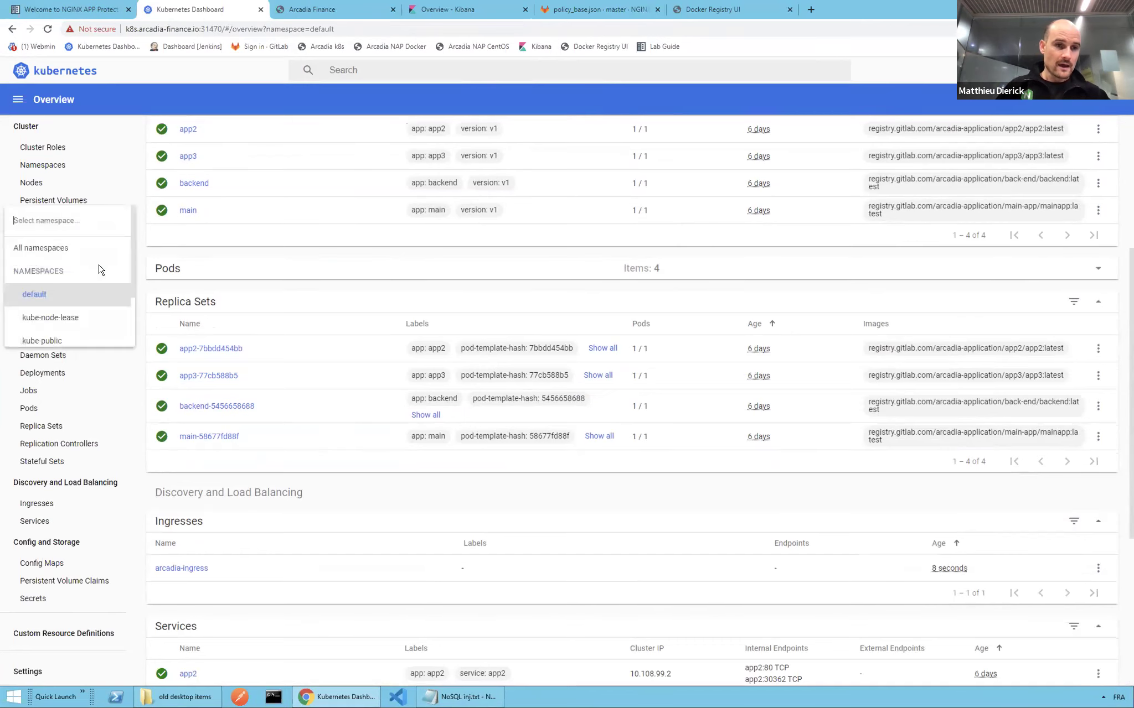
pyautogui.scroll(-2, 81, 288)
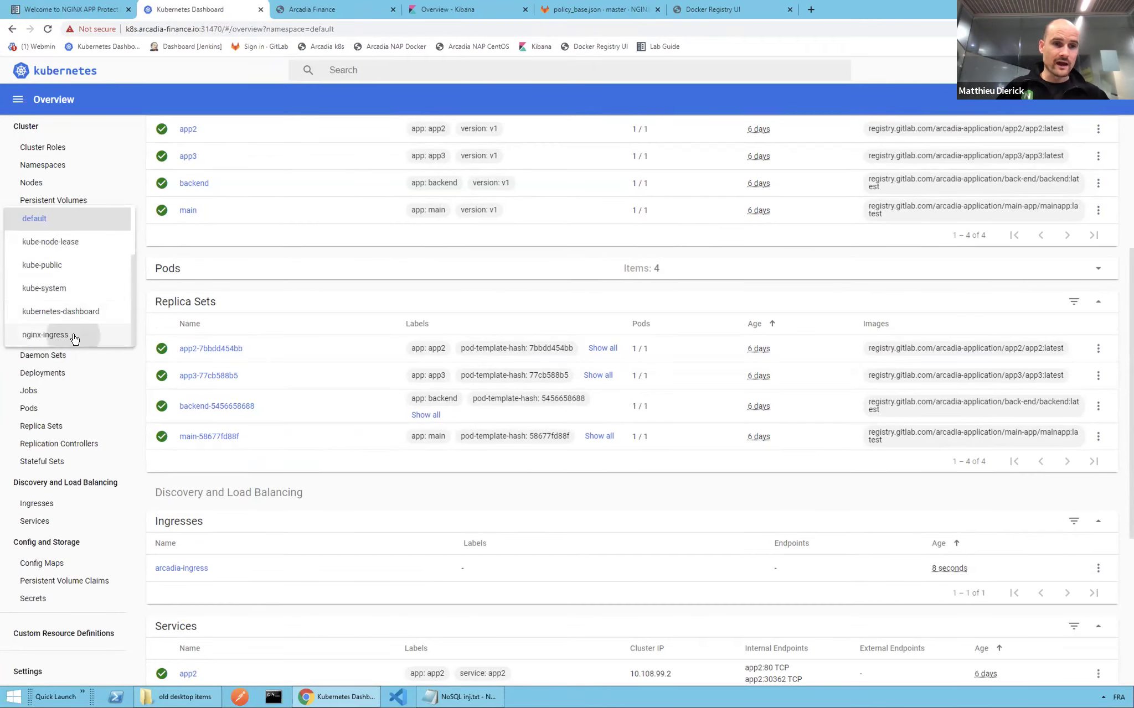
pyautogui.click(73, 336)
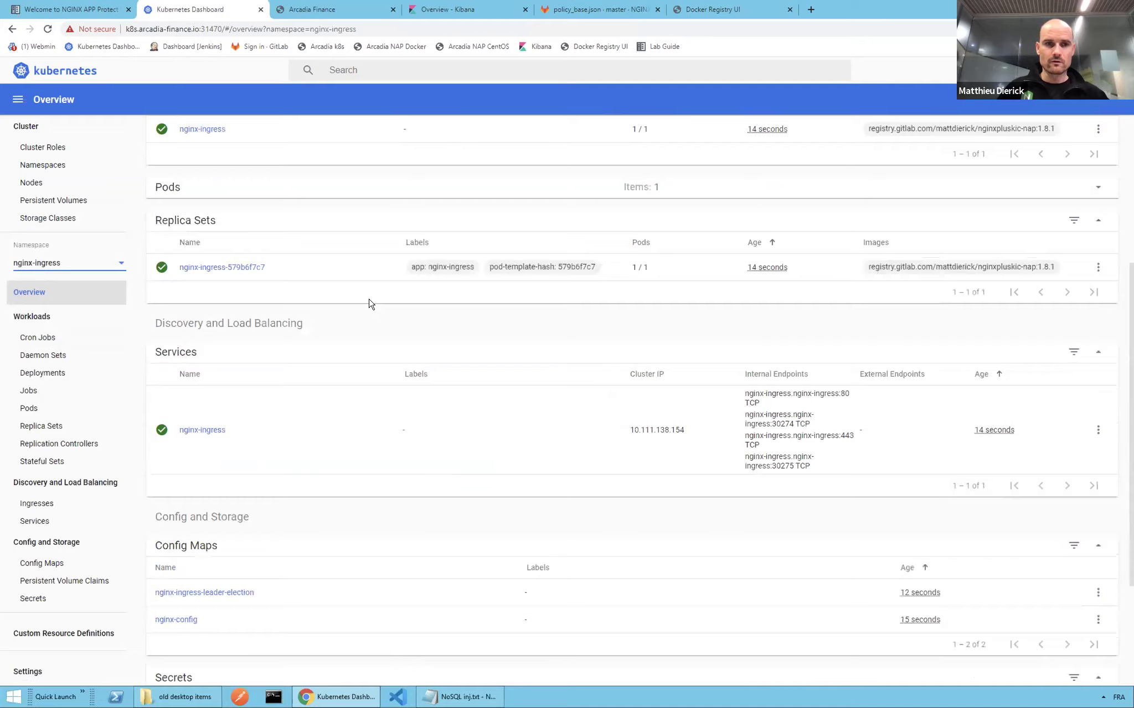
pyautogui.scroll(5, 371, 303)
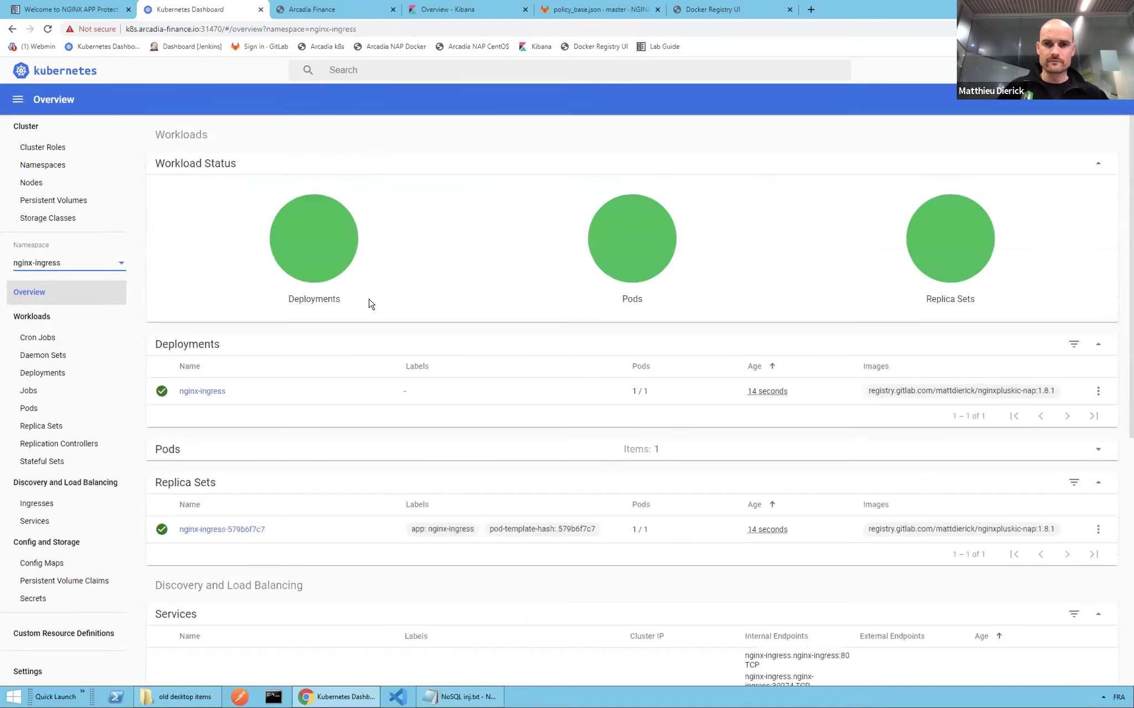
# Replace the old Arcadia Finance and Docker Registry UI pages with Arcadia k8s in a new tab, and request /?a=<script>.
pyautogui.click(360, 11)
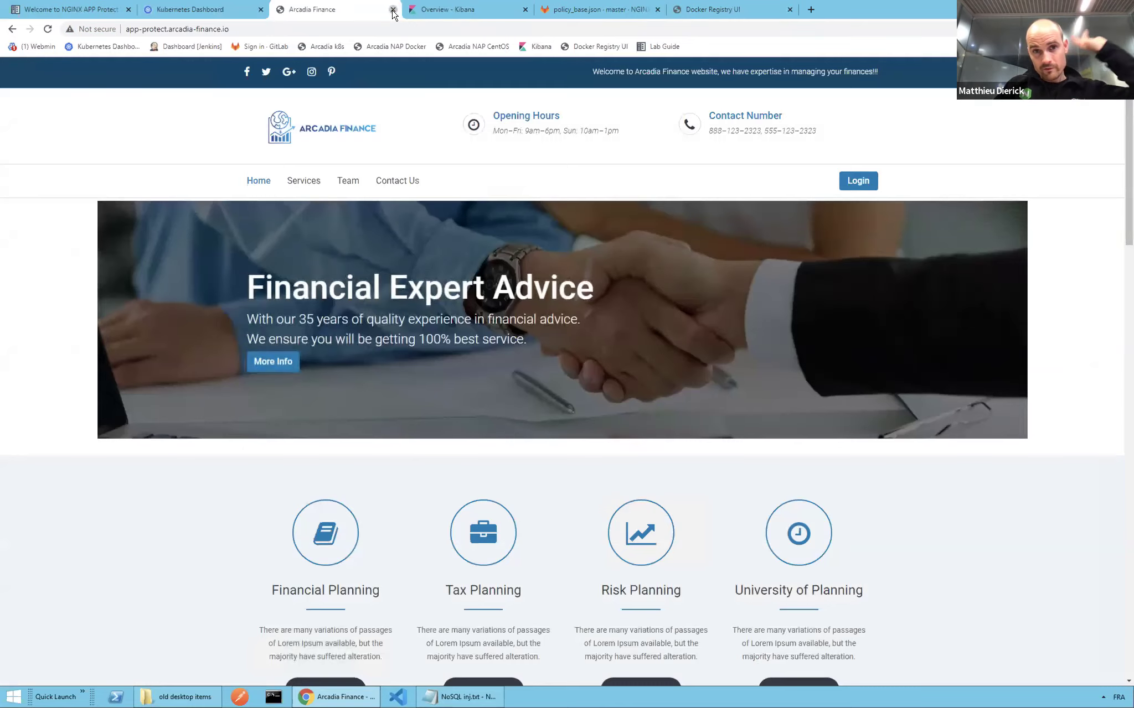
pyautogui.click(393, 10)
pyautogui.click(657, 9)
pyautogui.click(546, 10)
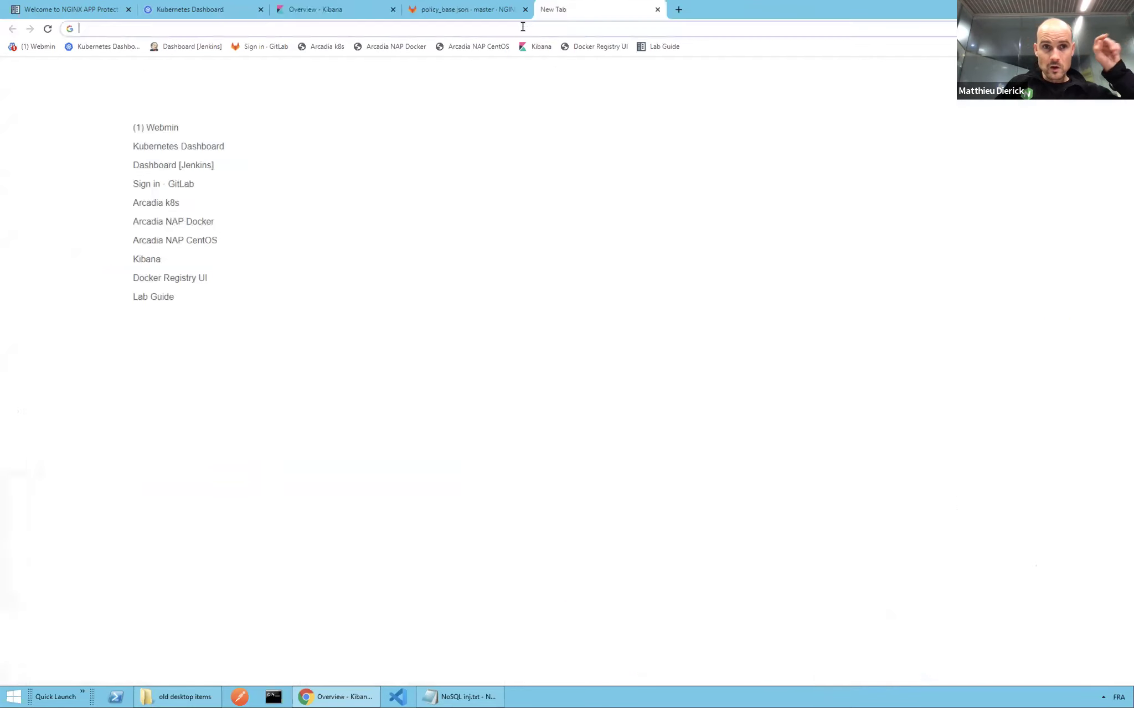
pyautogui.click(326, 49)
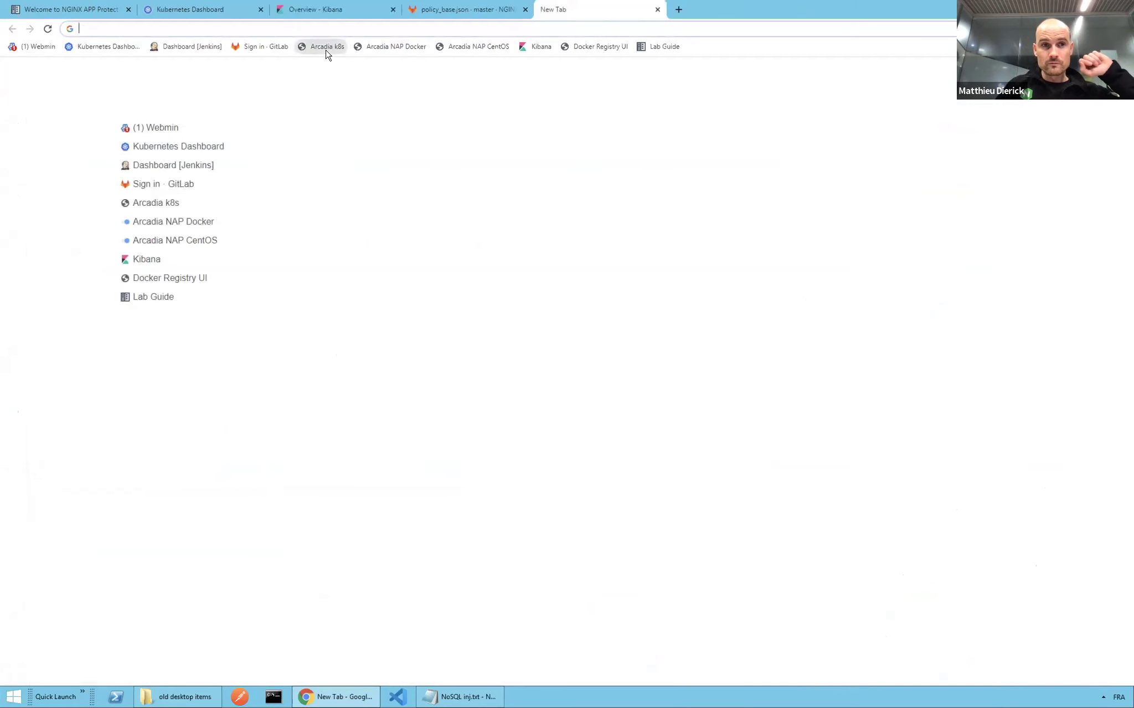
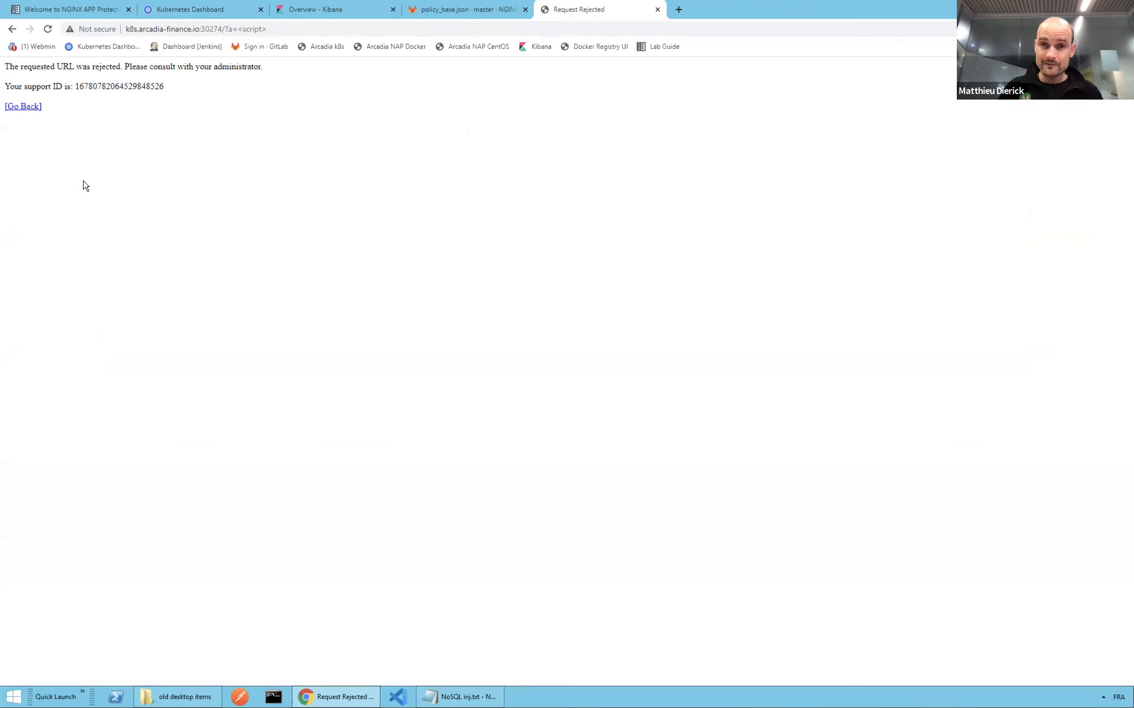
# Open the NGINX App Protect lab guide's welcome page in the local browser, and return to the remote desktop.
pyautogui.hotkey('ctrl', 'Left')
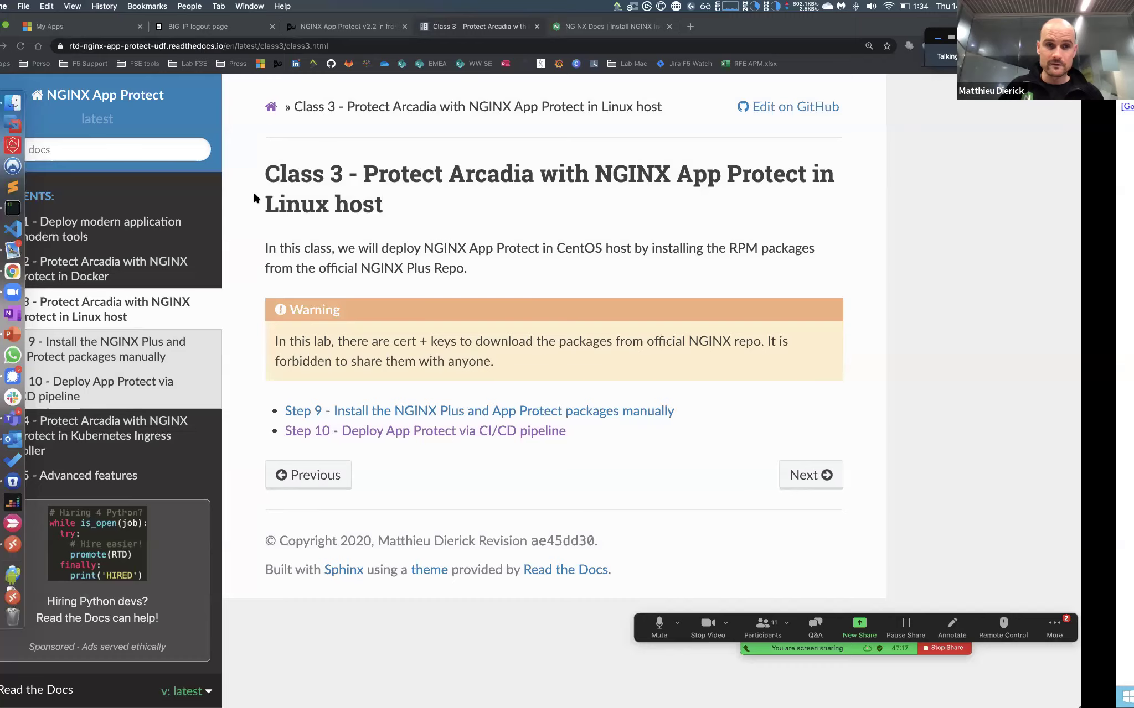
pyautogui.click(155, 100)
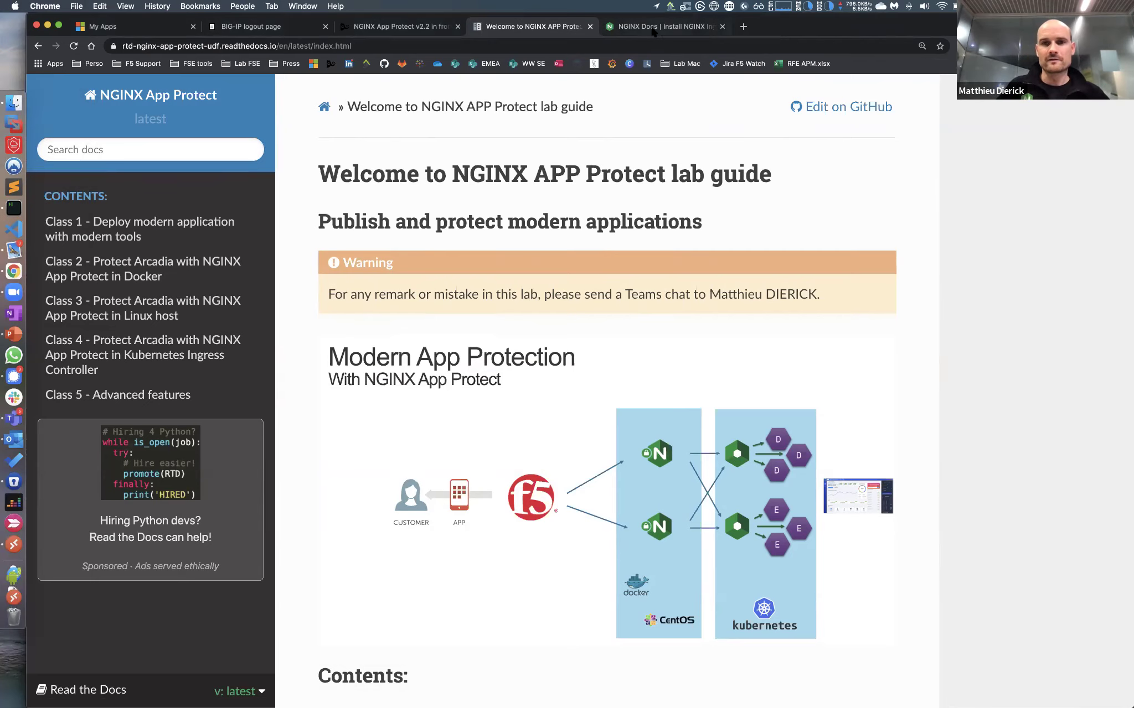
pyautogui.hotkey('ctrl', 'Right')
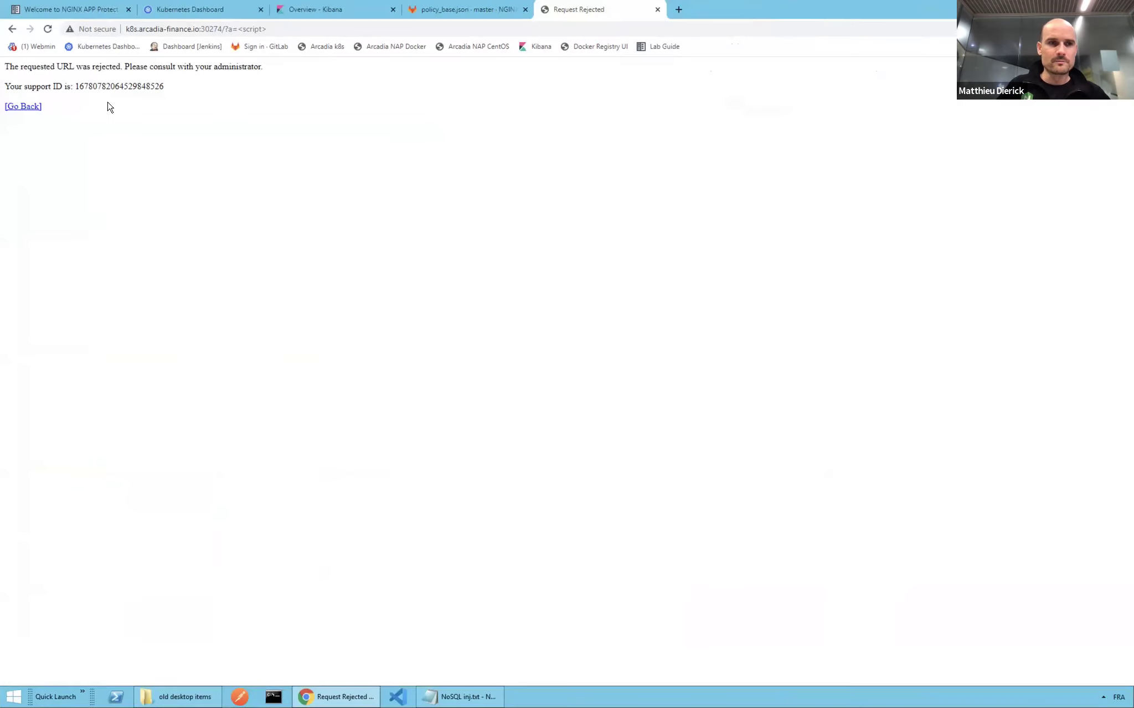
# Go back from the rejection page to the Arcadia site, and refresh the Kibana Overview dashboard to examine its charts and All Requests.
pyautogui.click(29, 106)
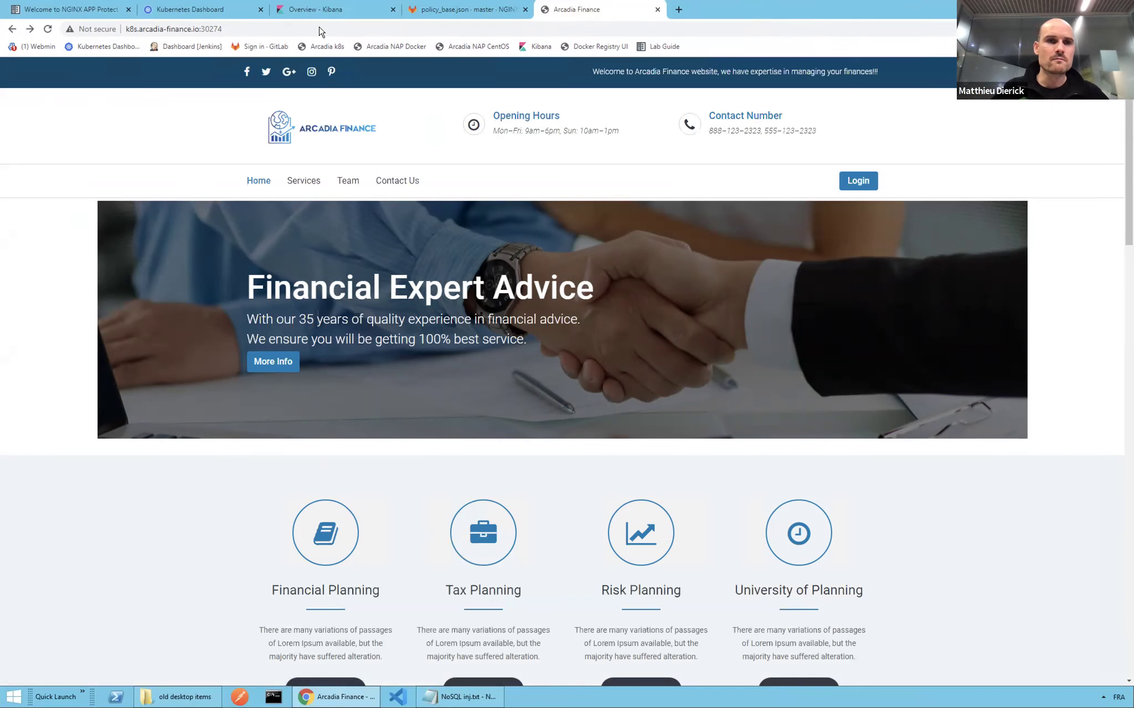
pyautogui.click(307, 15)
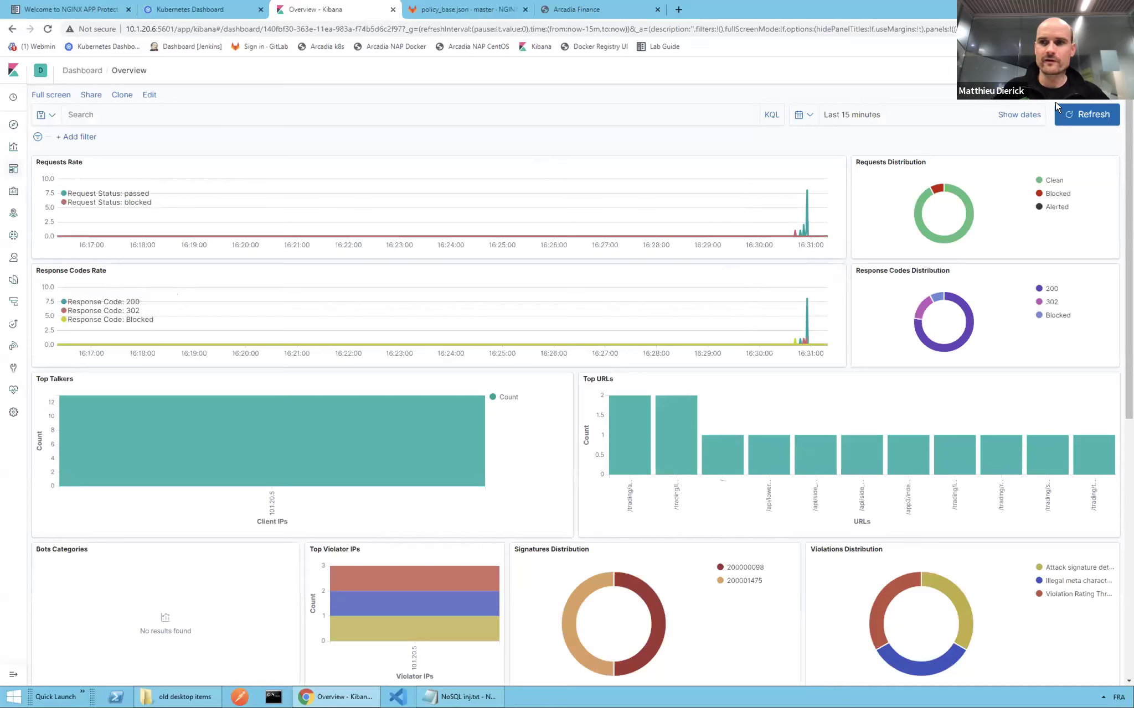
pyautogui.click(1070, 116)
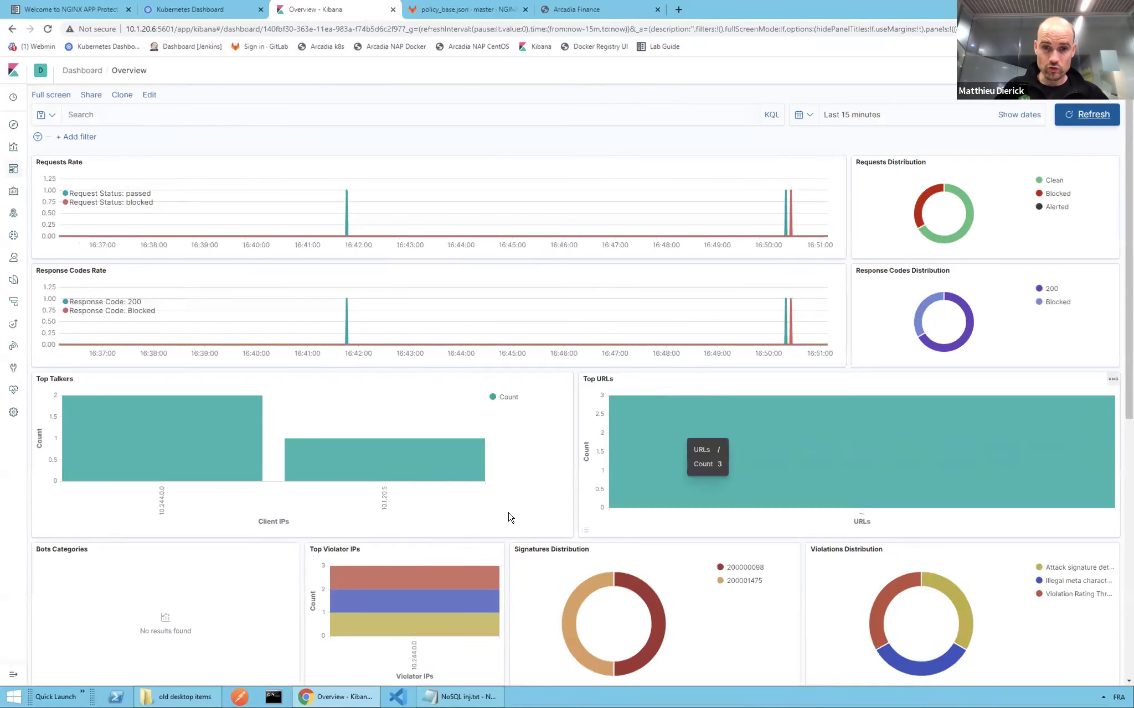
pyautogui.scroll(-1, 510, 518)
pyautogui.scroll(-7, 509, 517)
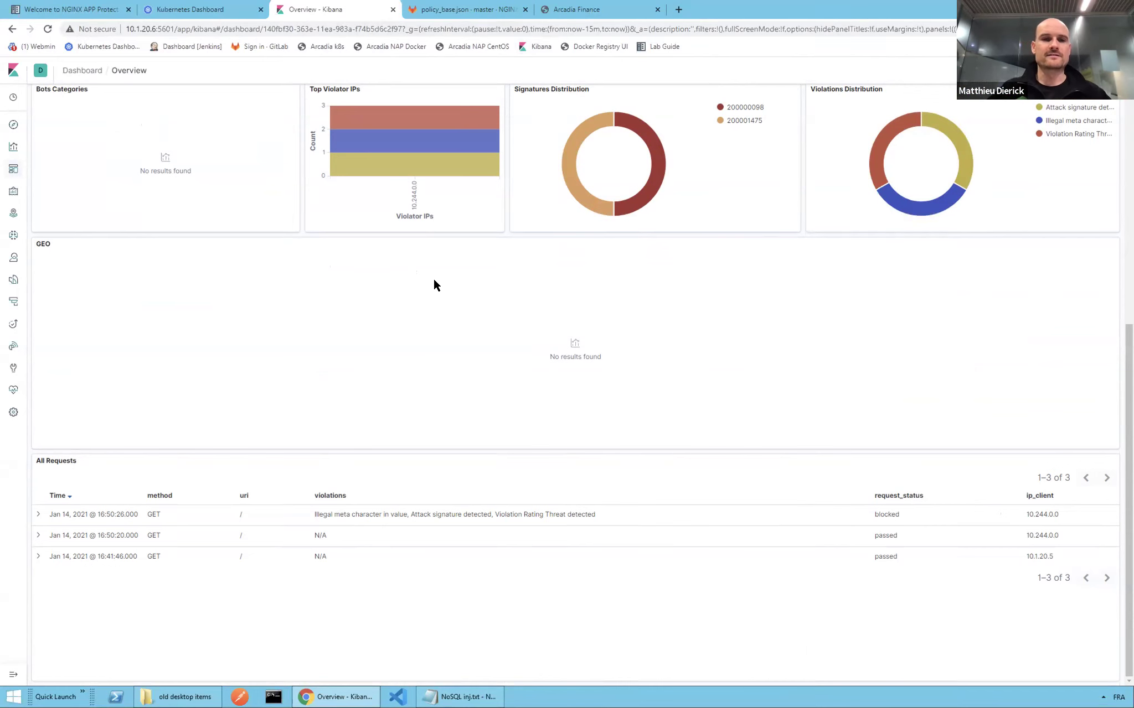
# Open Step 12 - Bot Protection under Class 5 in the local browser's lab guide and read through to the bot_defense_policy JSON.
pyautogui.press('super+Tab')
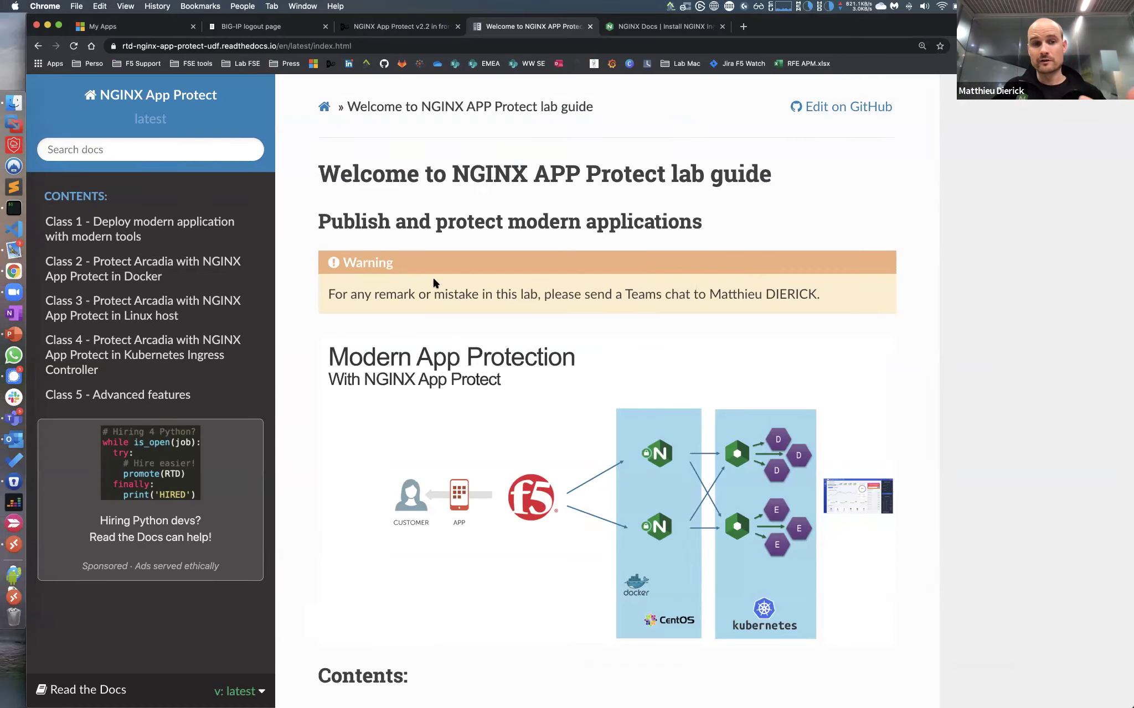
pyautogui.click(203, 404)
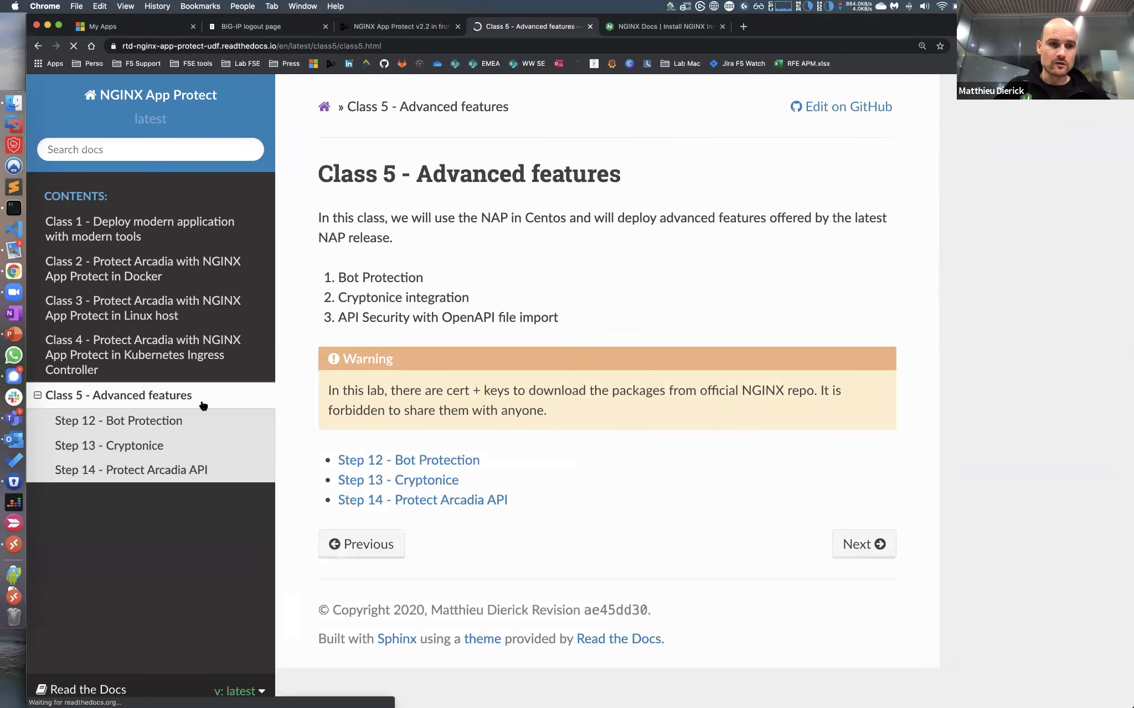
pyautogui.click(177, 421)
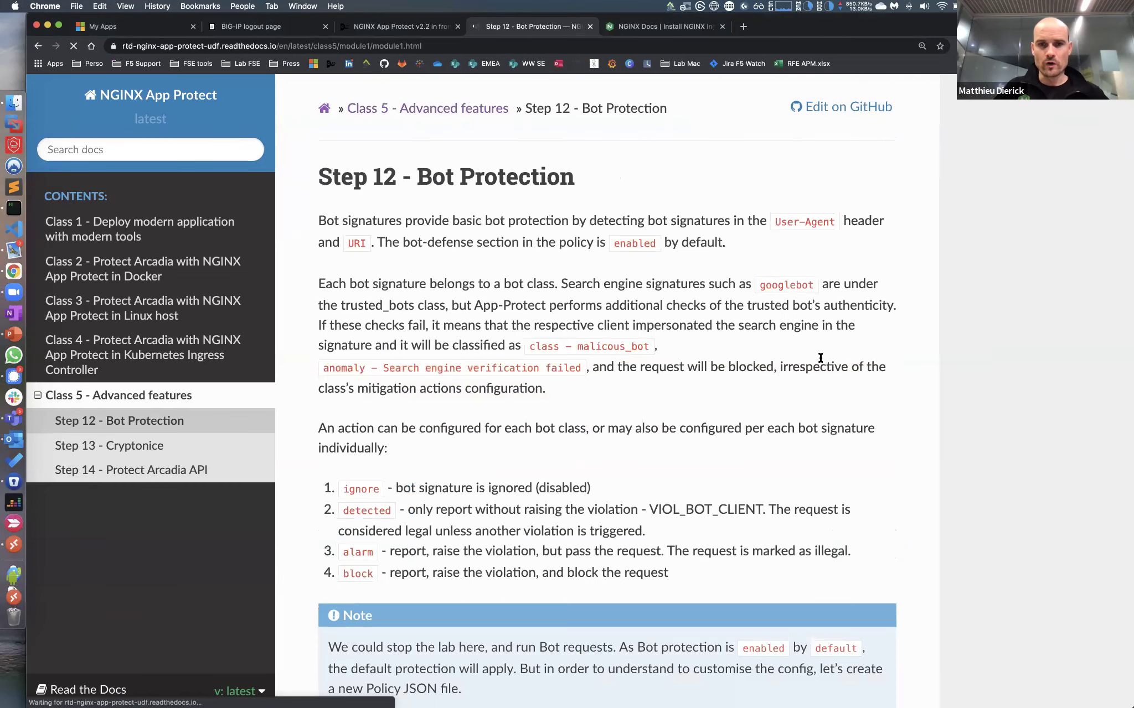
pyautogui.scroll(-4, 830, 358)
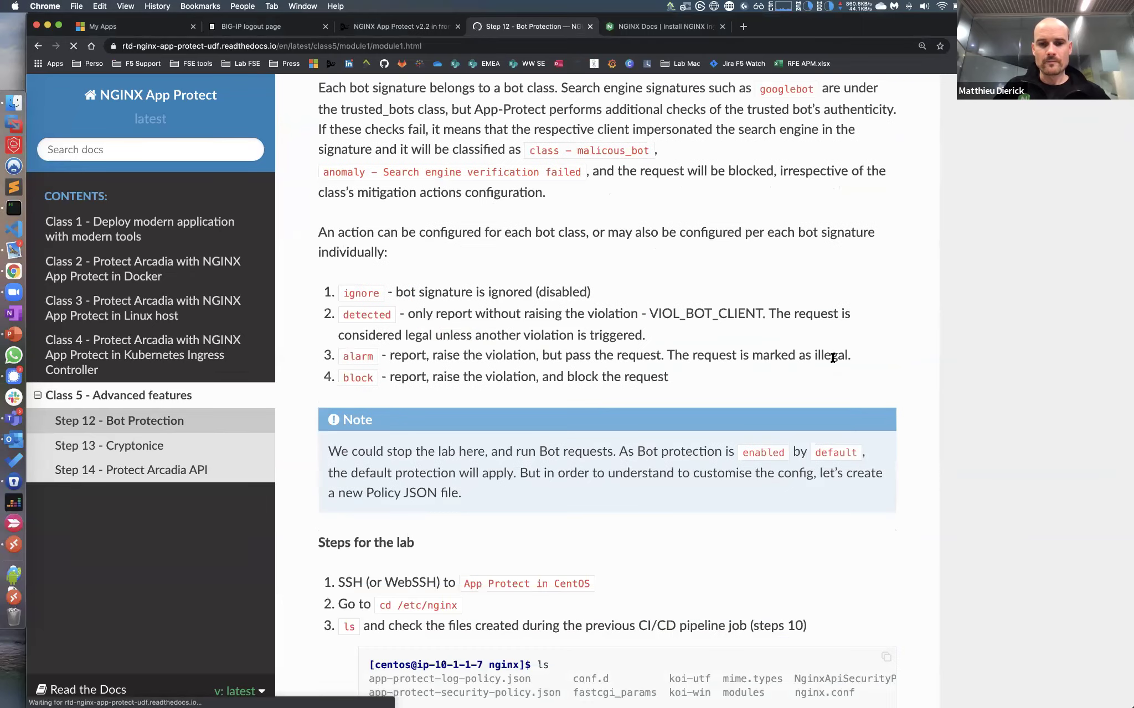
pyautogui.scroll(1, 833, 357)
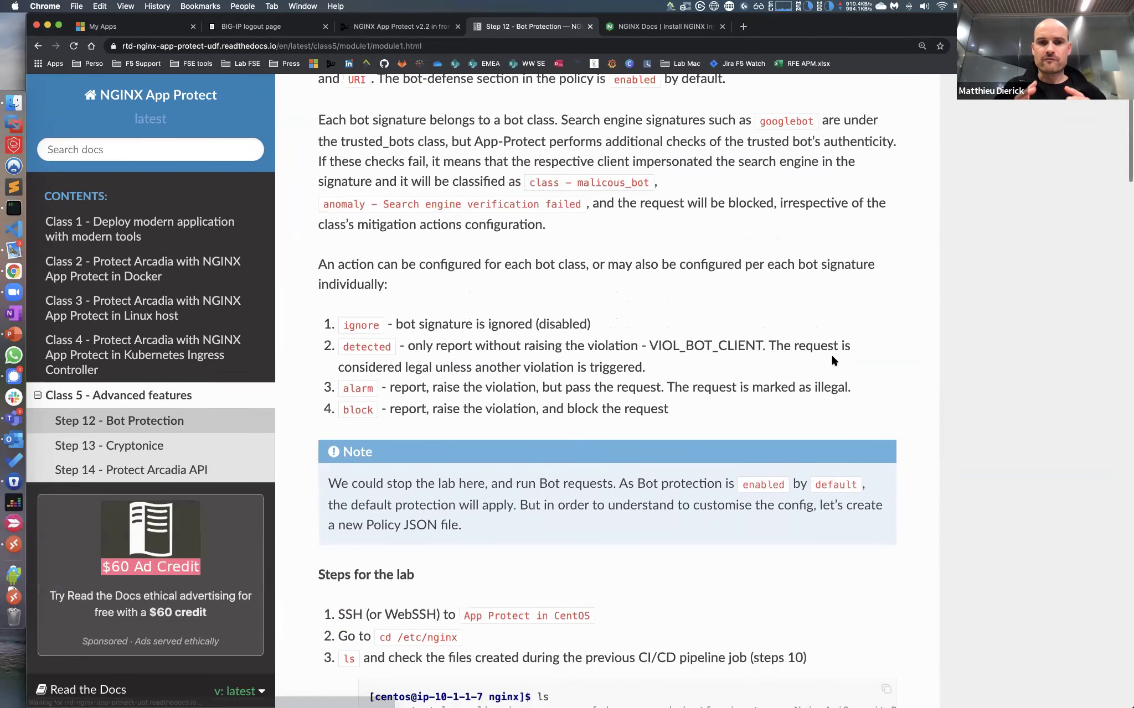
pyautogui.scroll(2, 832, 357)
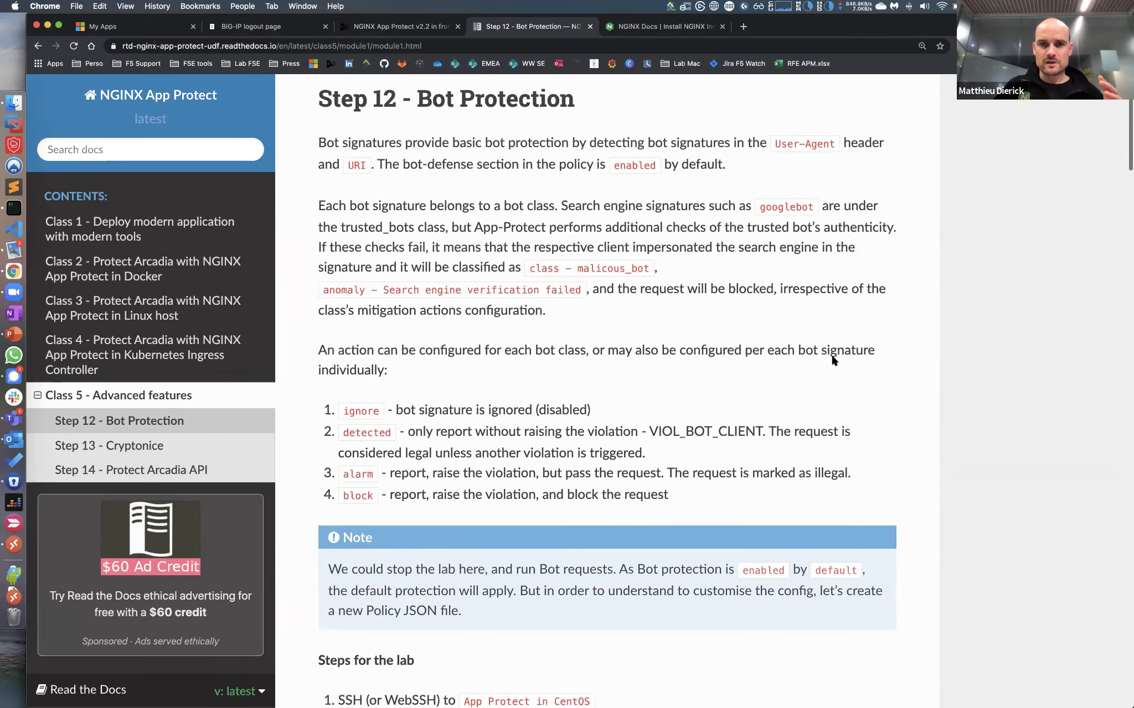
pyautogui.scroll(-15, 831, 361)
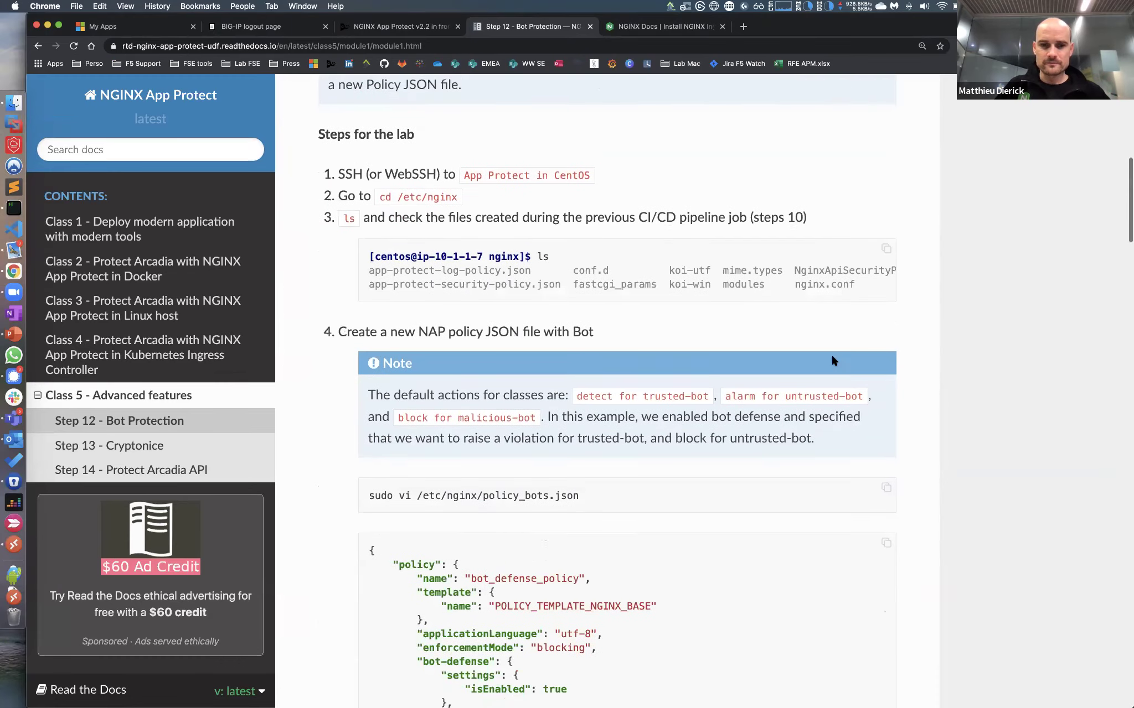
pyautogui.scroll(-5, 833, 360)
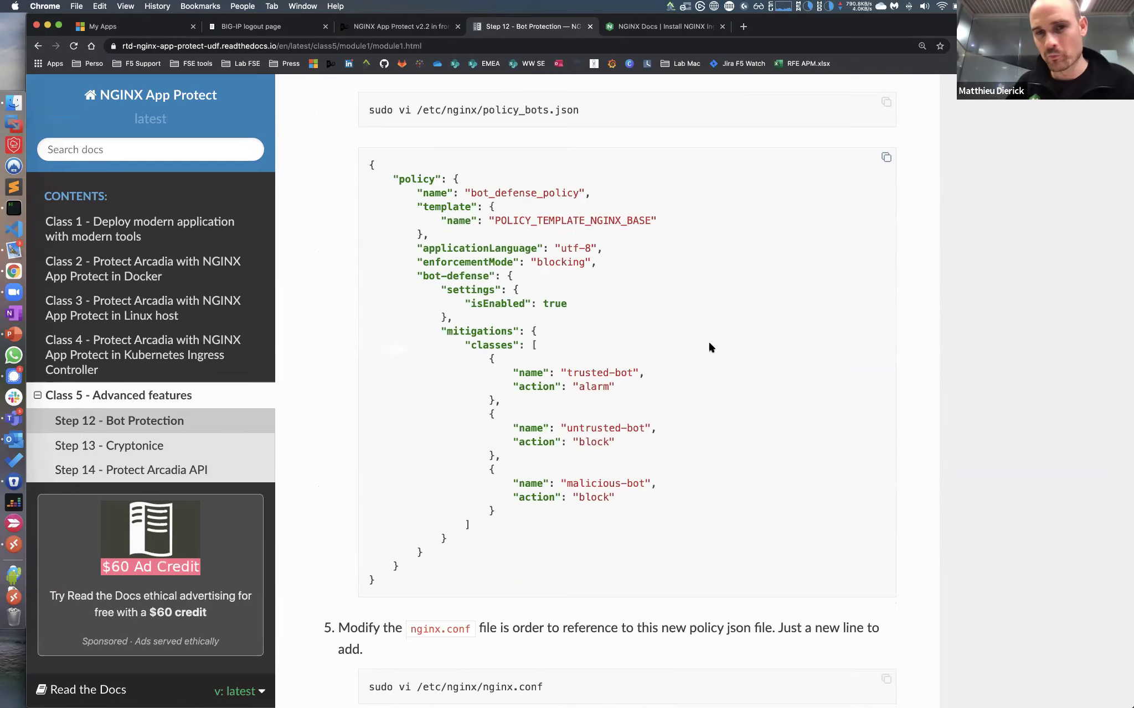
# Highlight the template name, enforcementMode value blocking, bot-defense key and isEnabled value true in the bot_defense_policy JSON.
pyautogui.doubleClick(618, 221)
pyautogui.doubleClick(563, 261)
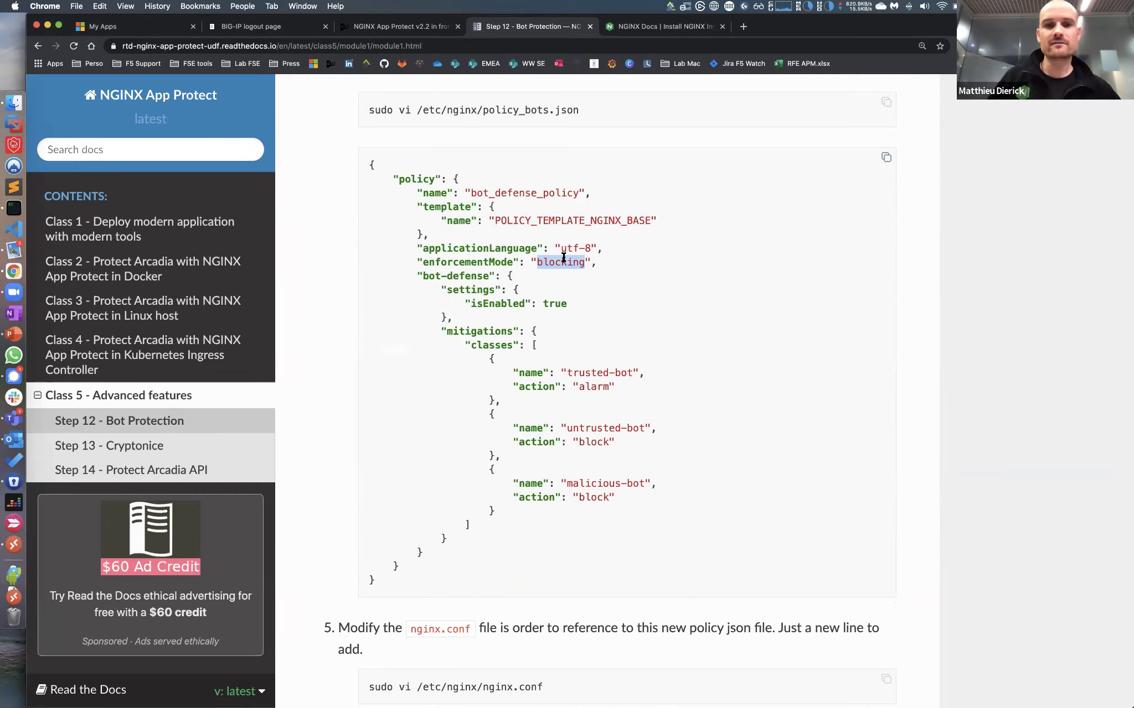
pyautogui.doubleClick(466, 276)
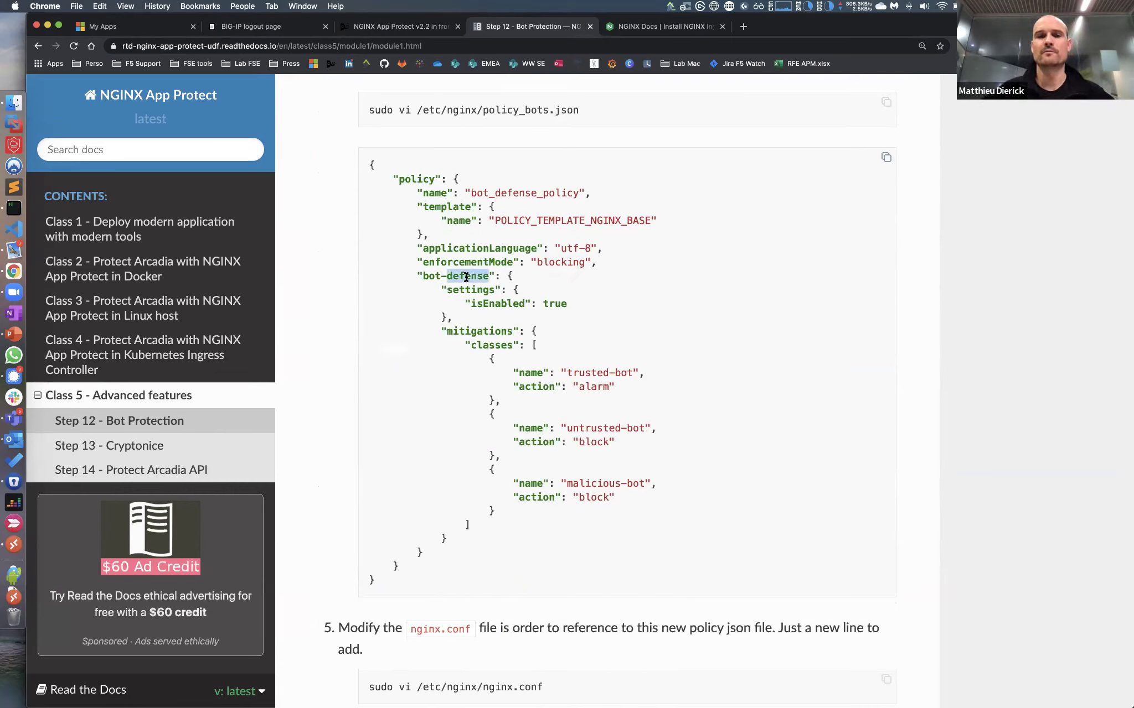
pyautogui.click(466, 277)
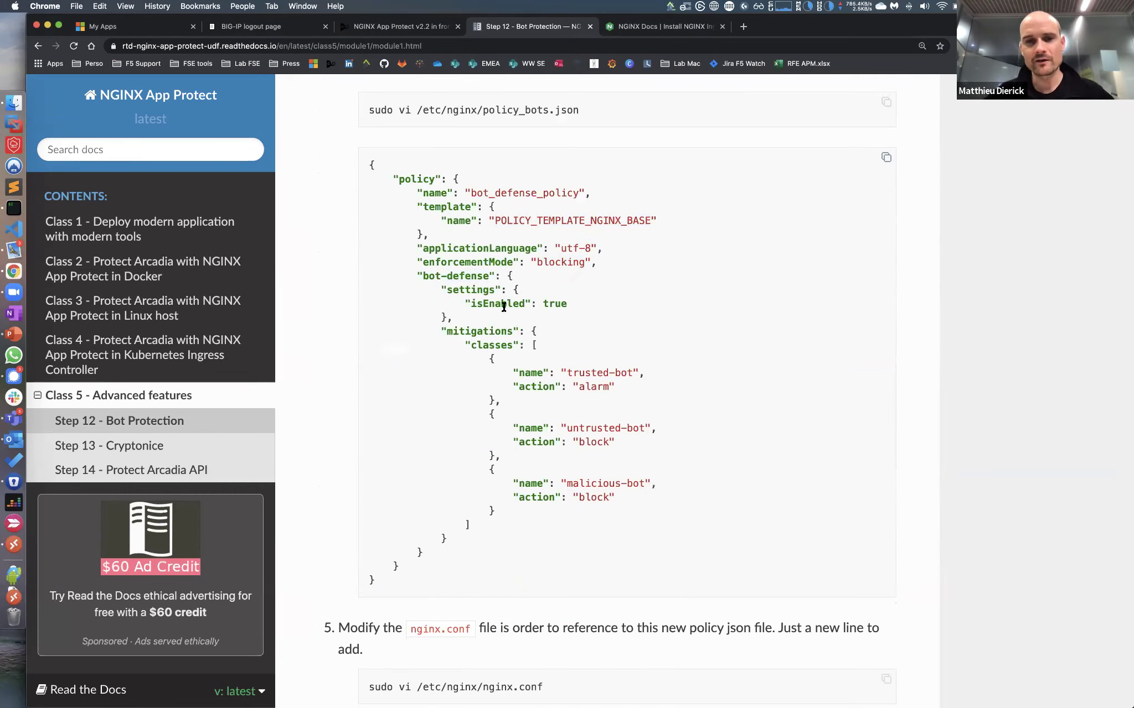
pyautogui.doubleClick(559, 305)
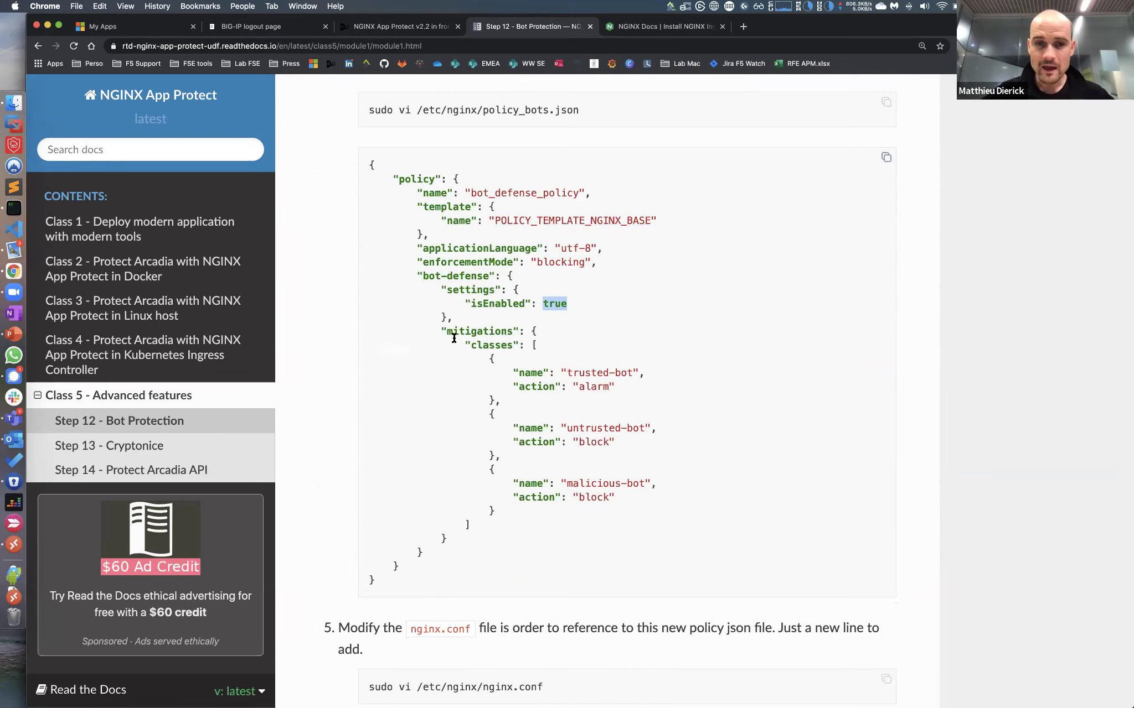
# Highlight the mitigations classes block in the bot_defense_policy JSON, followed by the trusted-bot and untrusted-bot class names.
pyautogui.moveTo(440, 331); pyautogui.dragTo(616, 522)
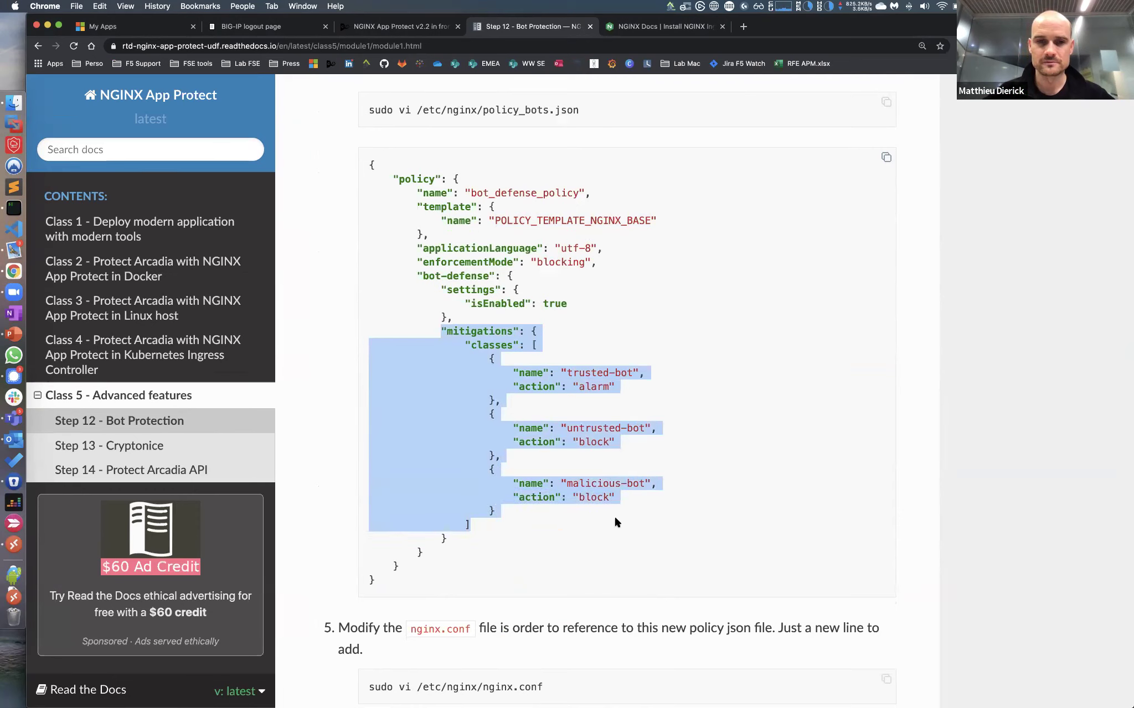
pyautogui.click(601, 395)
pyautogui.moveTo(566, 372); pyautogui.dragTo(632, 372)
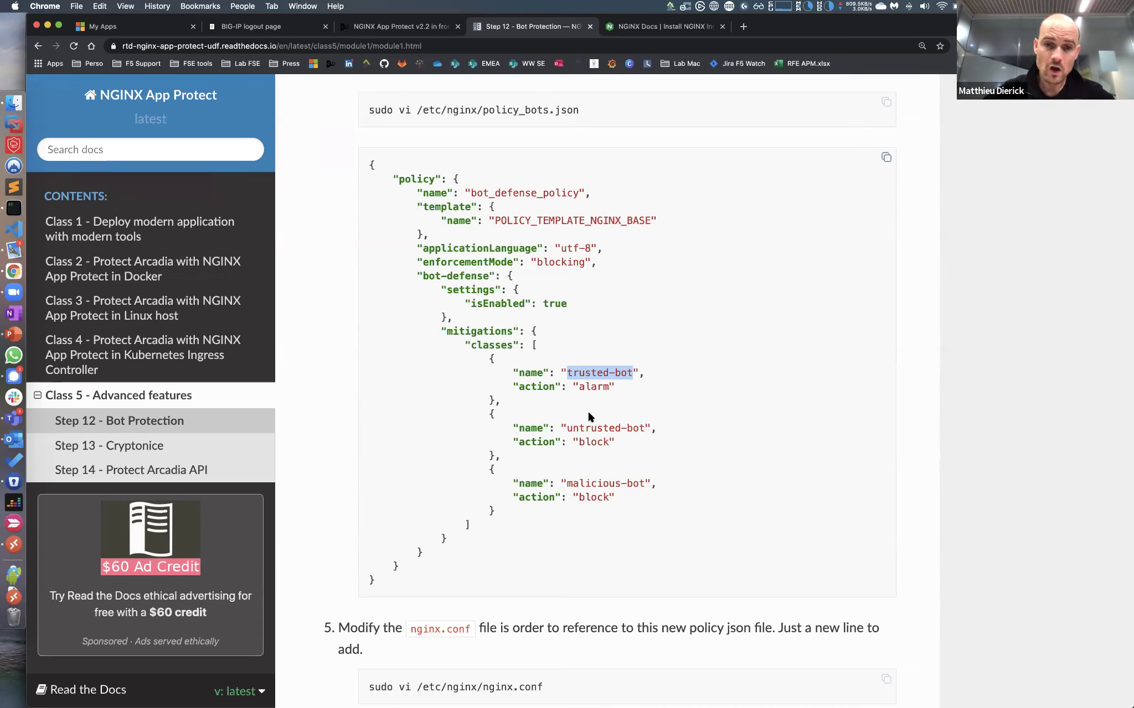
pyautogui.doubleClick(579, 428)
pyautogui.click(682, 410)
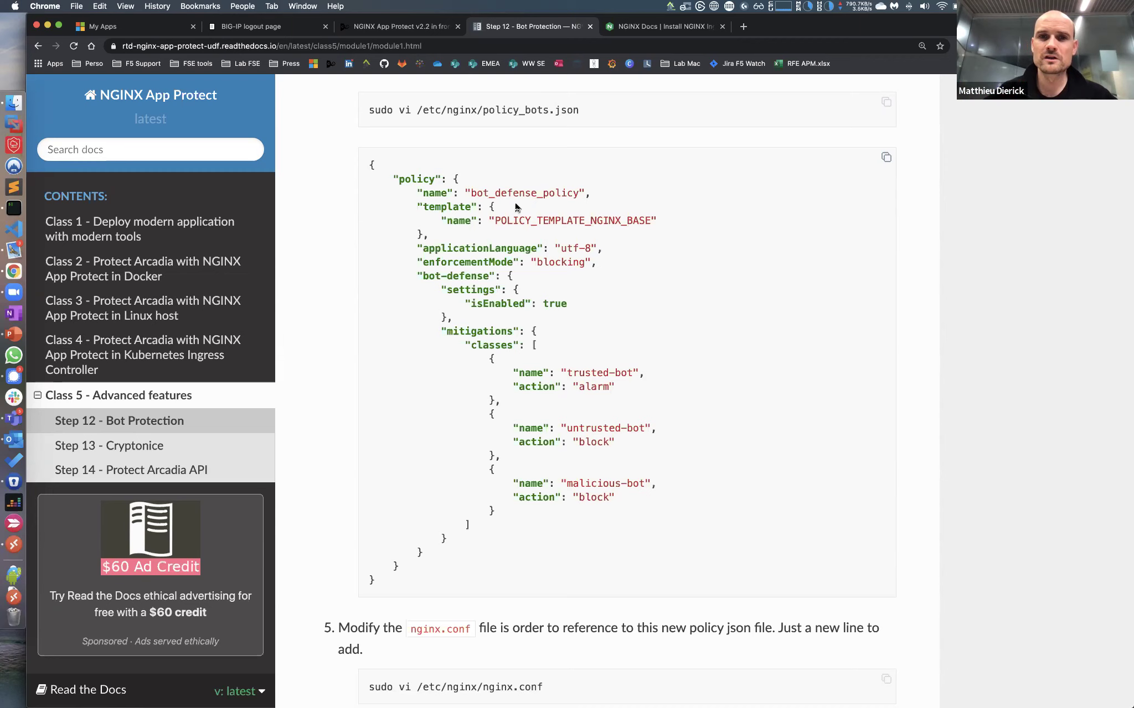
# Highlight the policy_bots.json path, examine its reference in the nginx.conf example, and look ahead to the Nginx reload and simulated bot traffic sections.
pyautogui.moveTo(579, 110); pyautogui.dragTo(424, 111)
pyautogui.click(424, 111)
pyautogui.scroll(-10, 515, 388)
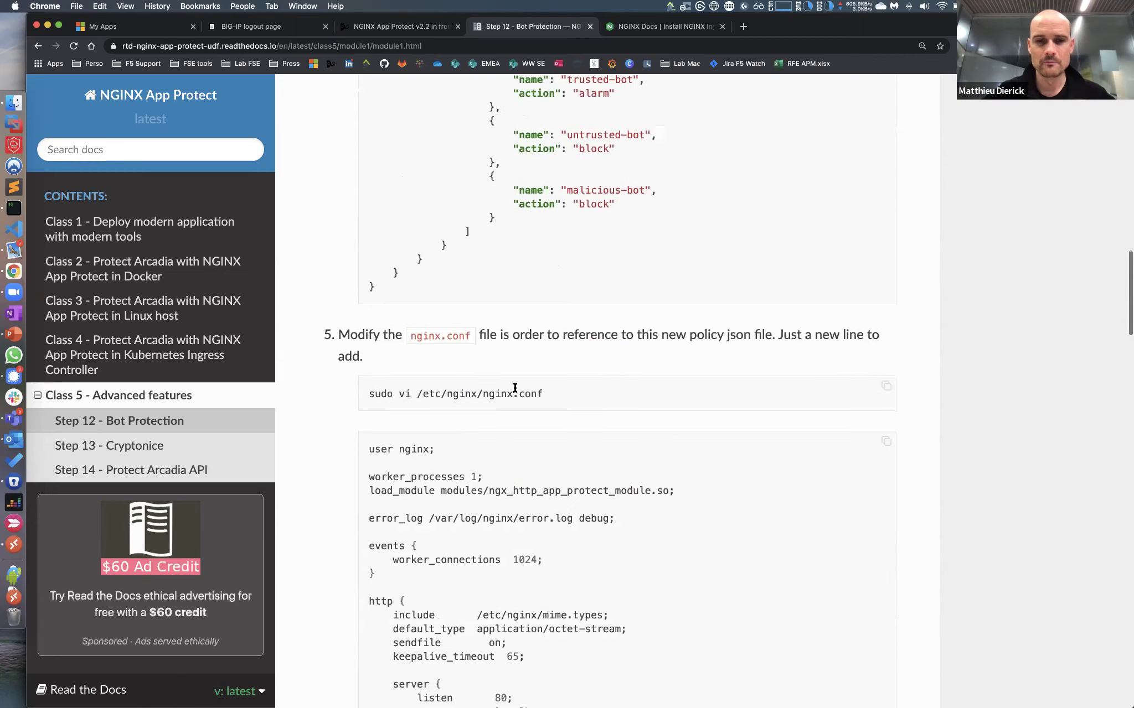
pyautogui.scroll(-3, 514, 388)
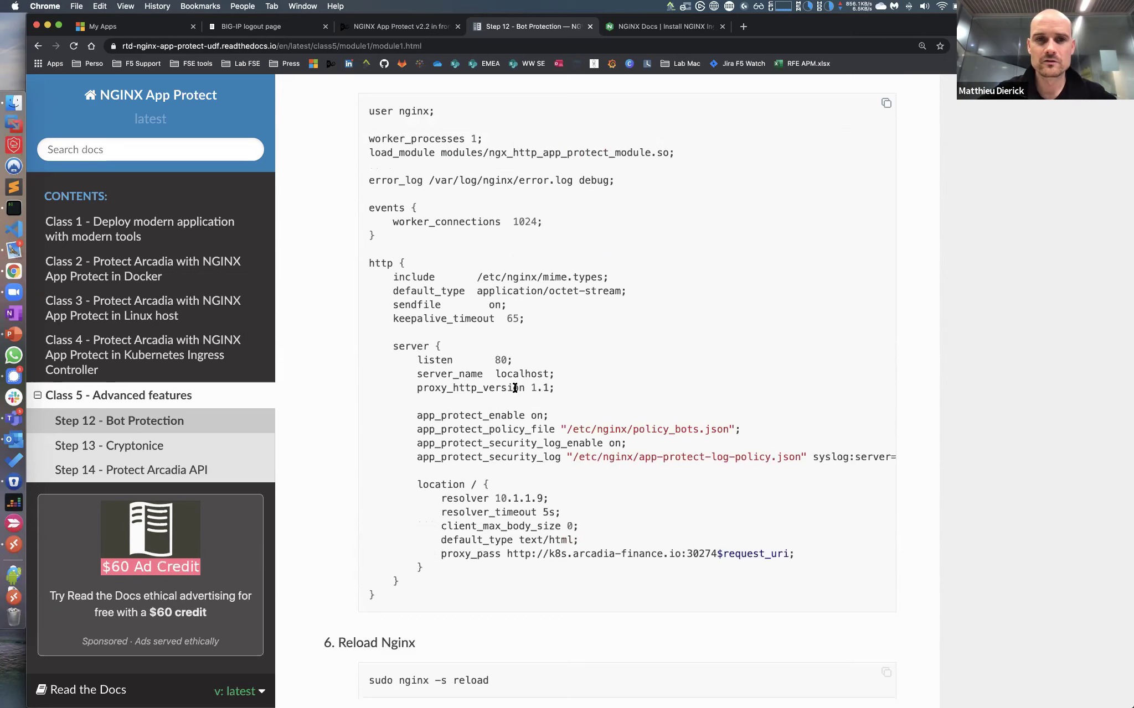
pyautogui.moveTo(633, 429); pyautogui.dragTo(732, 429)
pyautogui.scroll(-15, 731, 431)
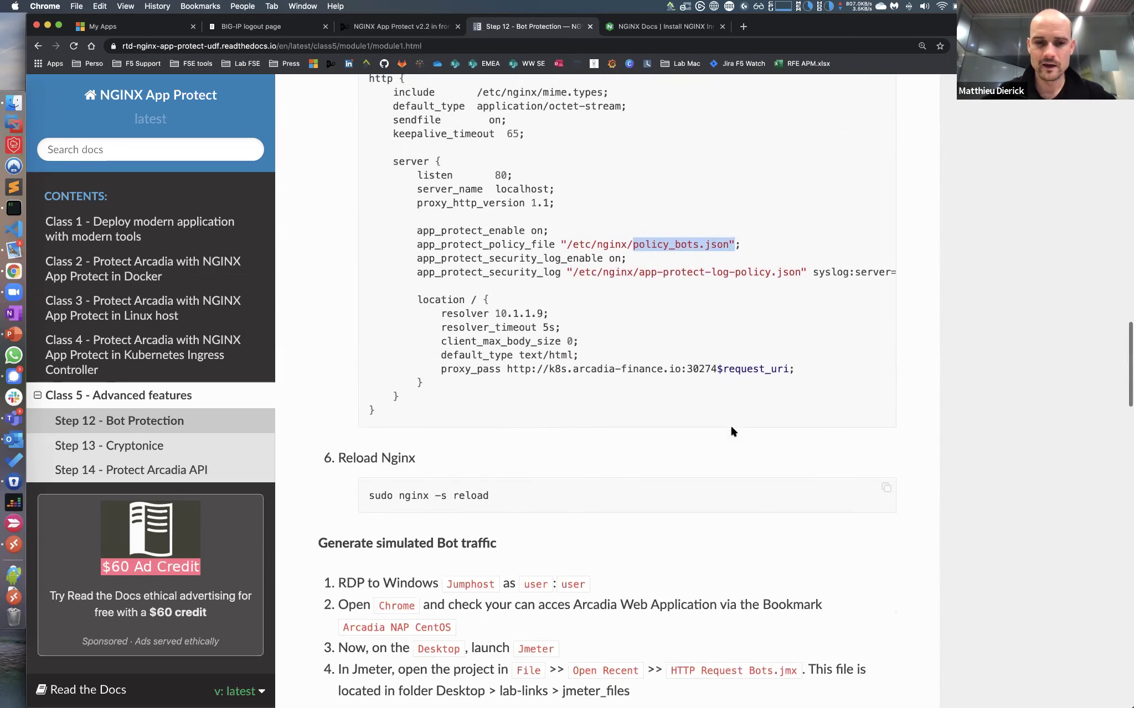
pyautogui.scroll(20, 730, 424)
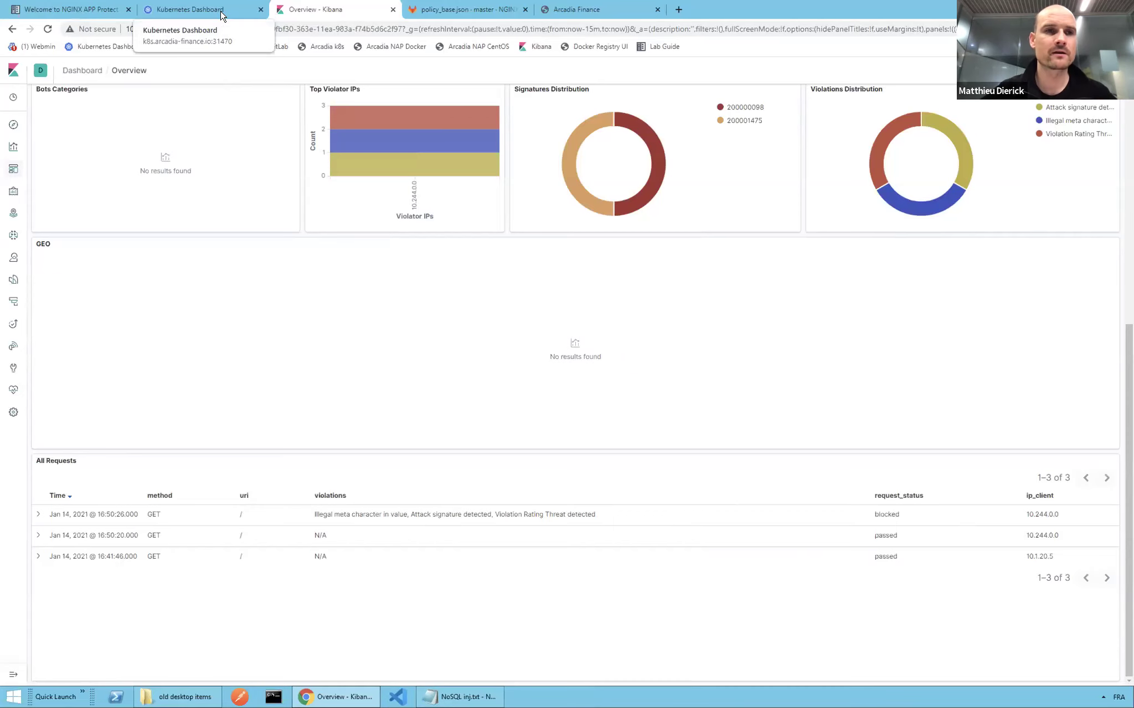
# Open the ansible_deploy project of the NGINX App Protect group in GitLab on the remote desktop.
pyautogui.click(422, 15)
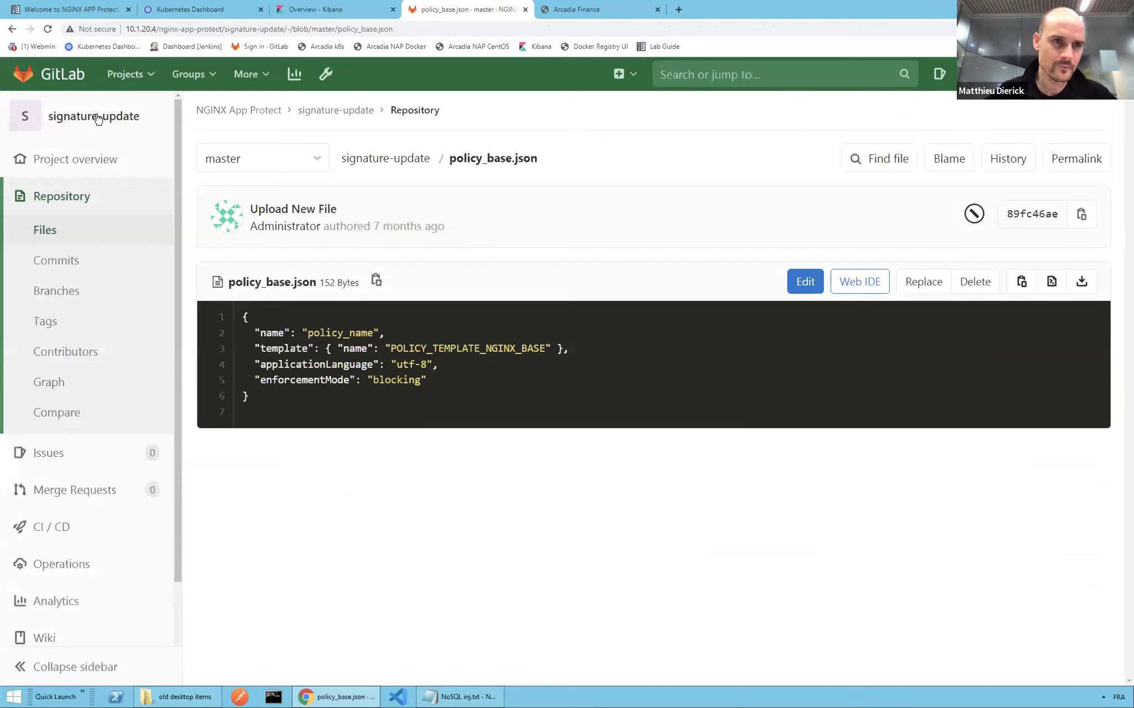
pyautogui.click(65, 82)
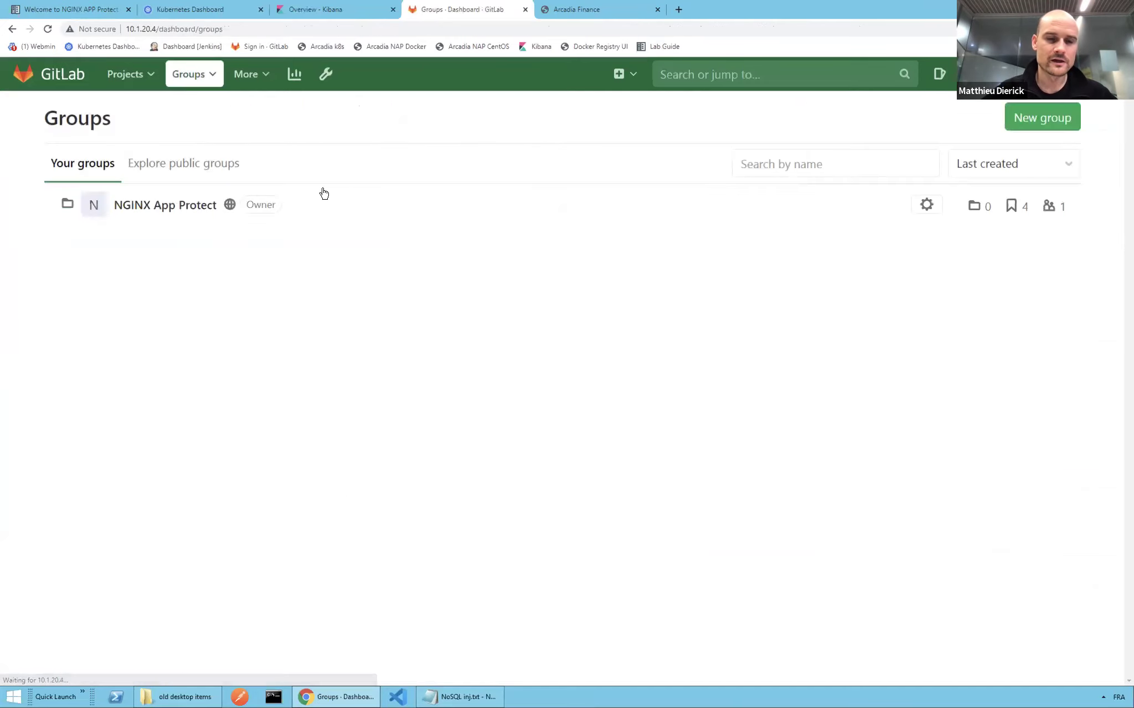
pyautogui.click(166, 205)
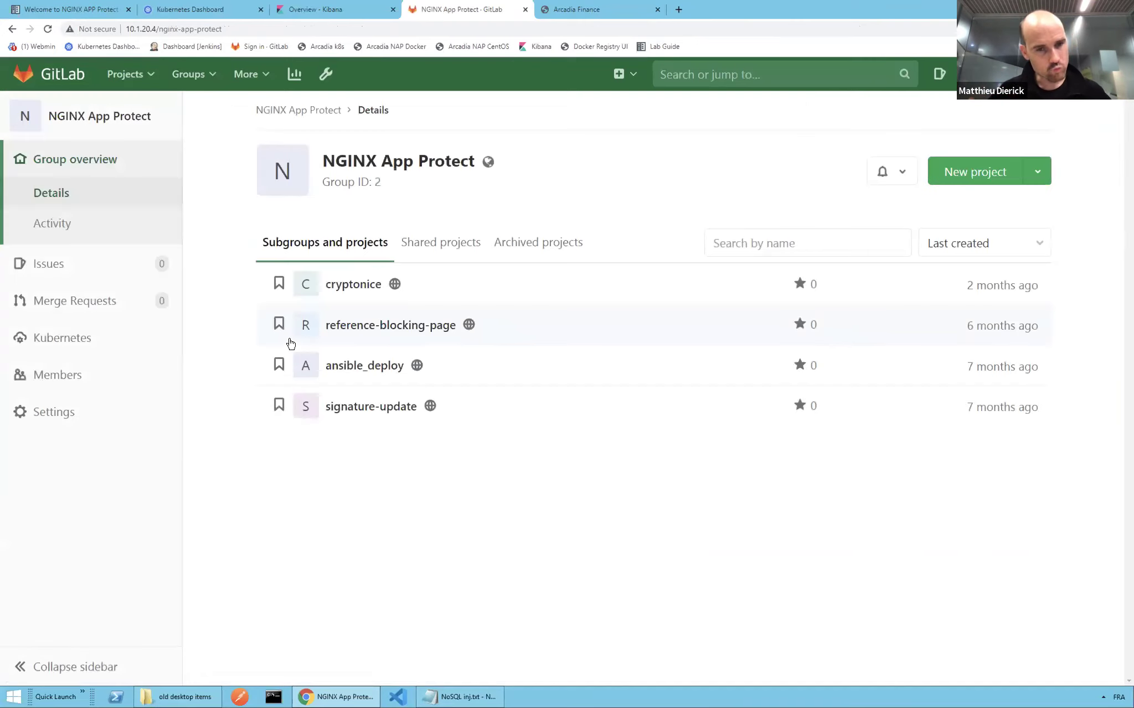
pyautogui.click(348, 371)
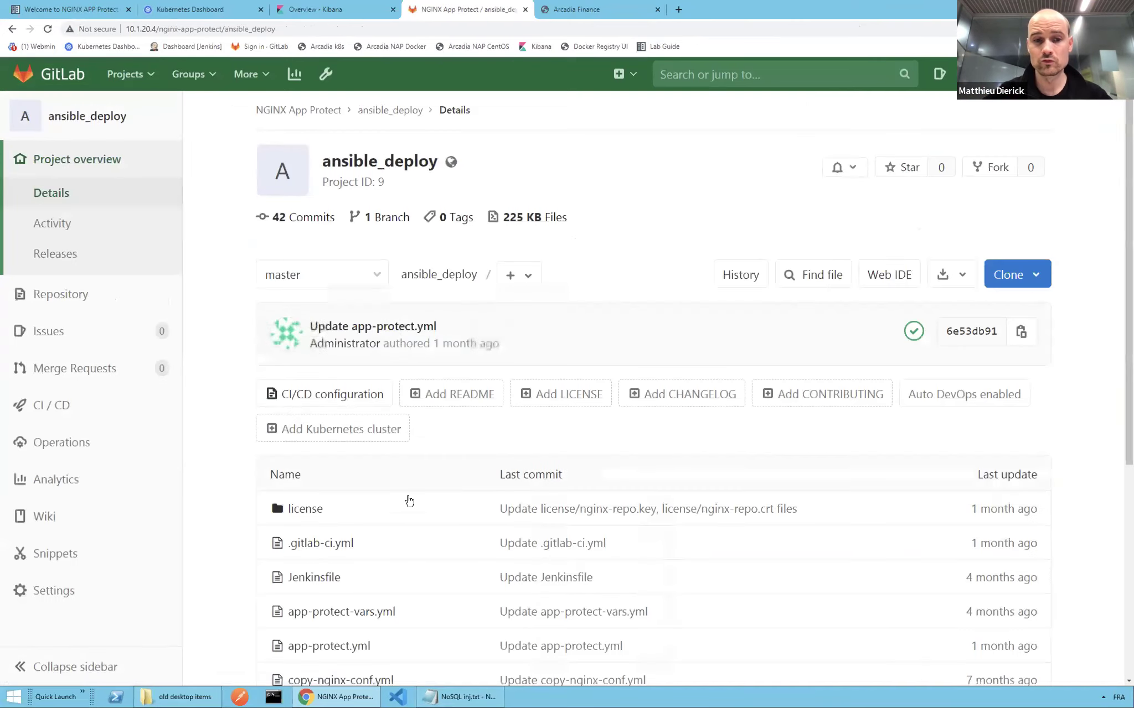
pyautogui.scroll(-1, 480, 450)
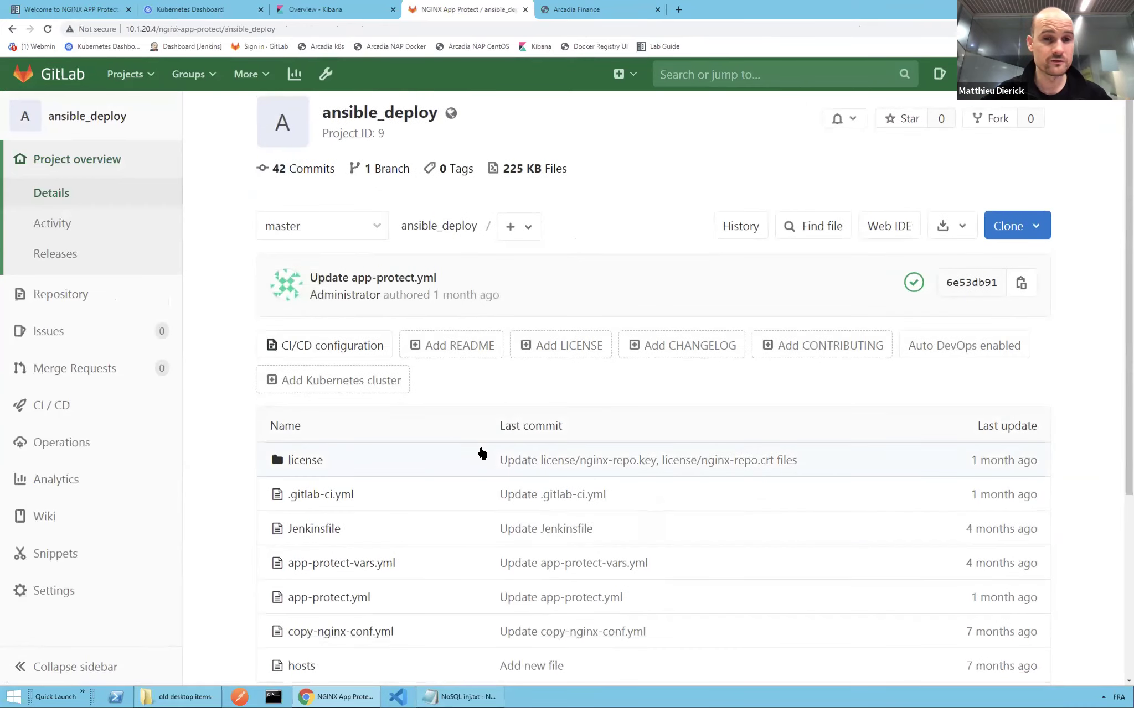
pyautogui.scroll(-1, 481, 451)
# Bring the local browser's lab guide back to its welcome page, and return to GitLab on the remote desktop.
pyautogui.hotkey('ctrl', 'Left')
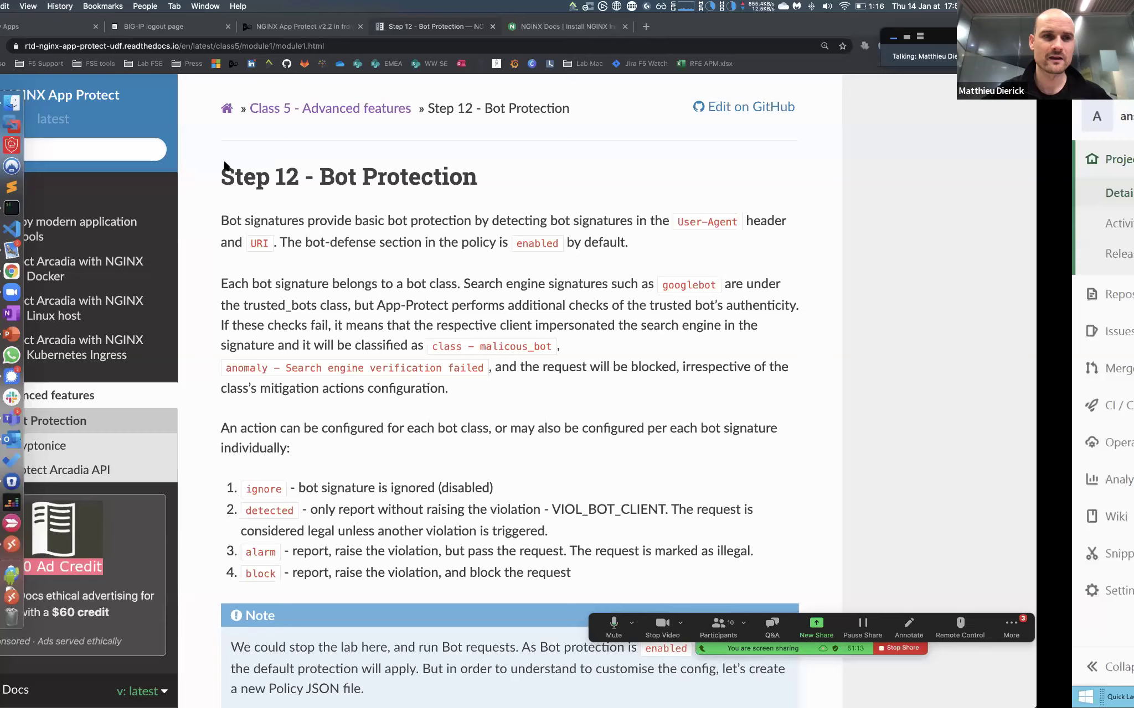
pyautogui.click(185, 105)
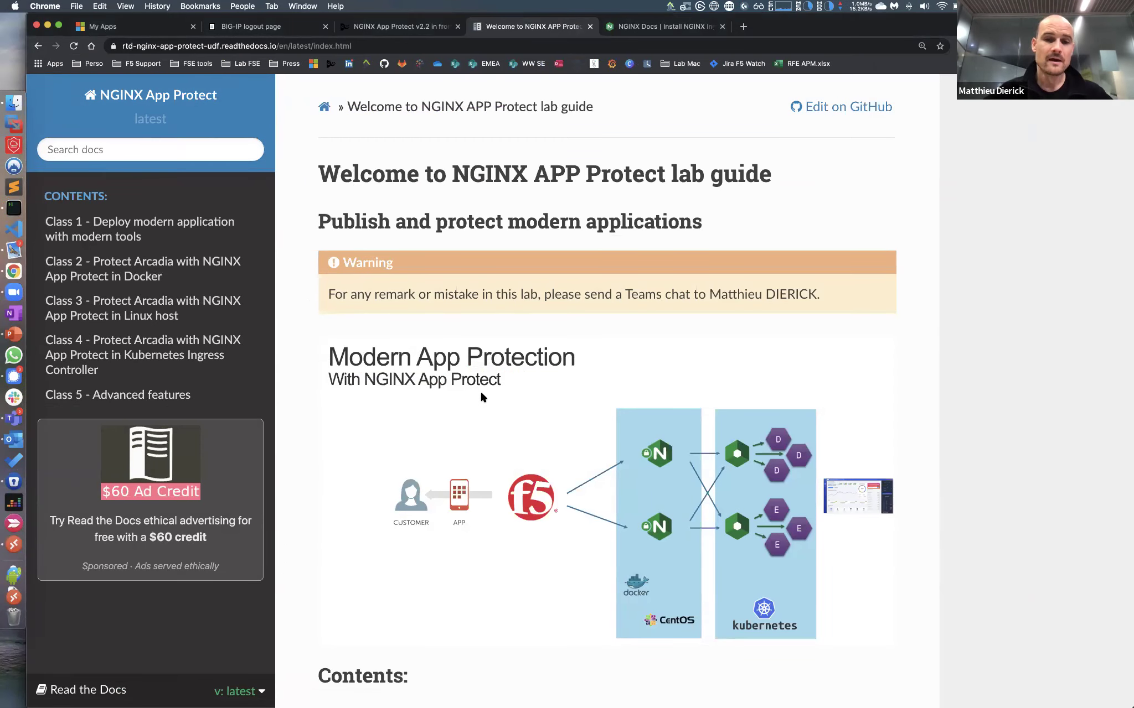
pyautogui.hotkey('ctrl', 'Right')
# Open .gitlab-ci.yml from the ansible_deploy file list and examine its pipeline stages and scripts.
pyautogui.scroll(-2, 490, 379)
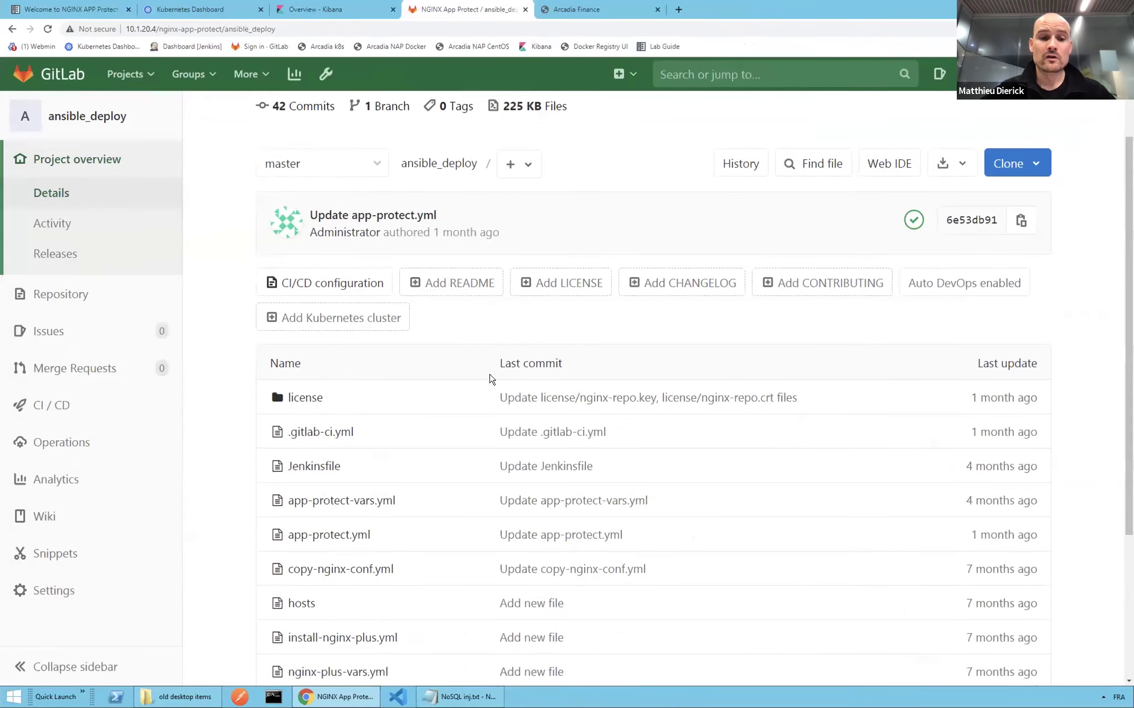
pyautogui.scroll(-3, 490, 379)
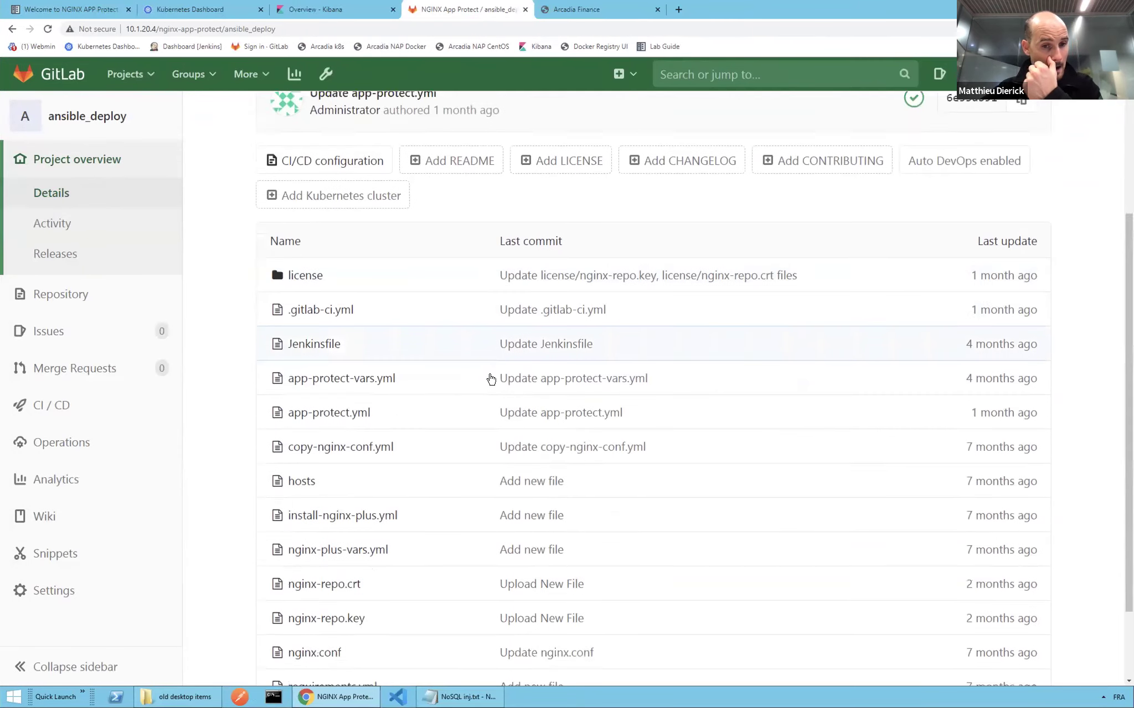
pyautogui.scroll(-1, 488, 380)
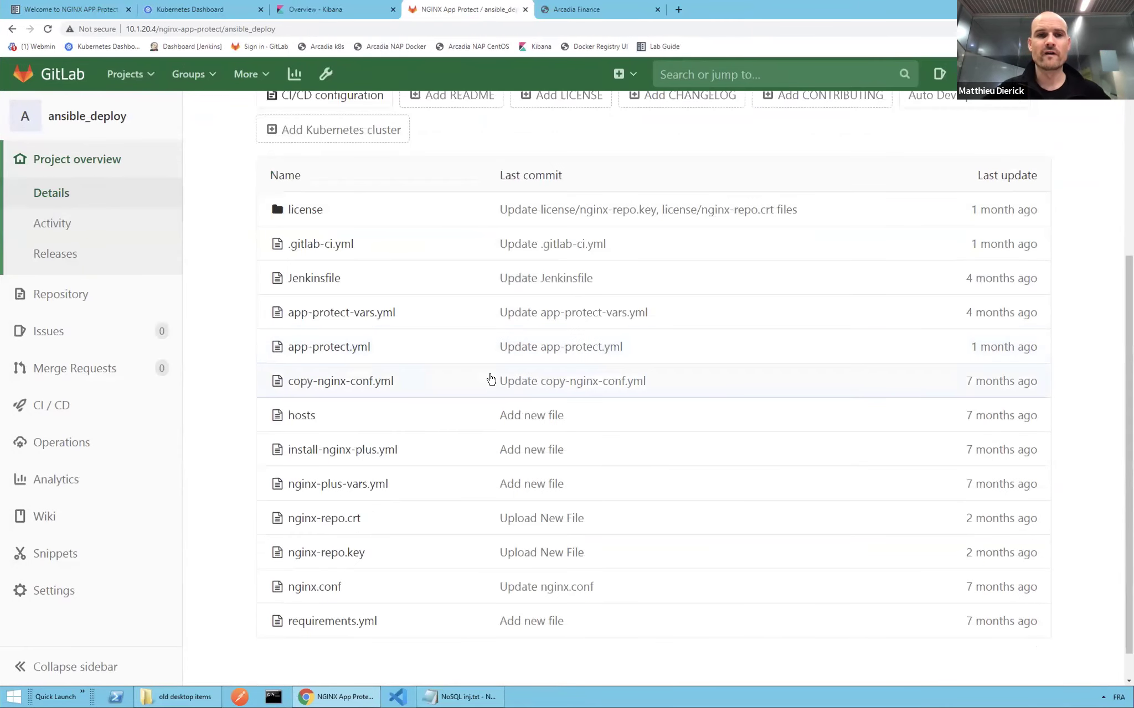
pyautogui.click(339, 246)
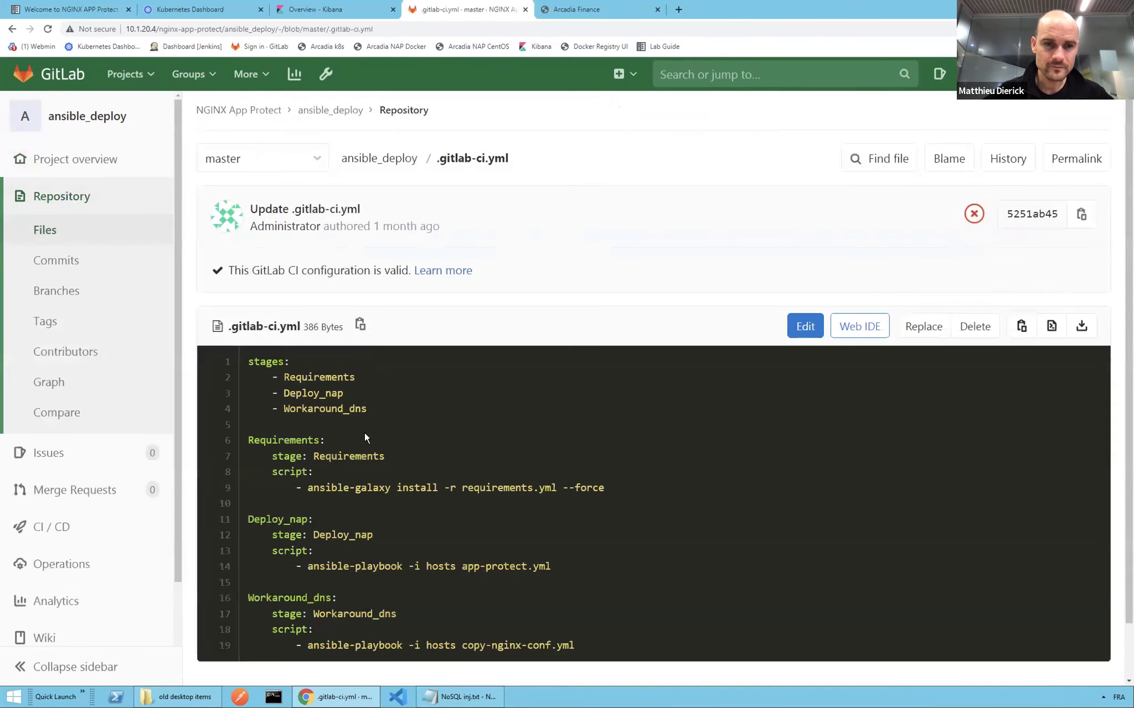
pyautogui.scroll(-1, 364, 433)
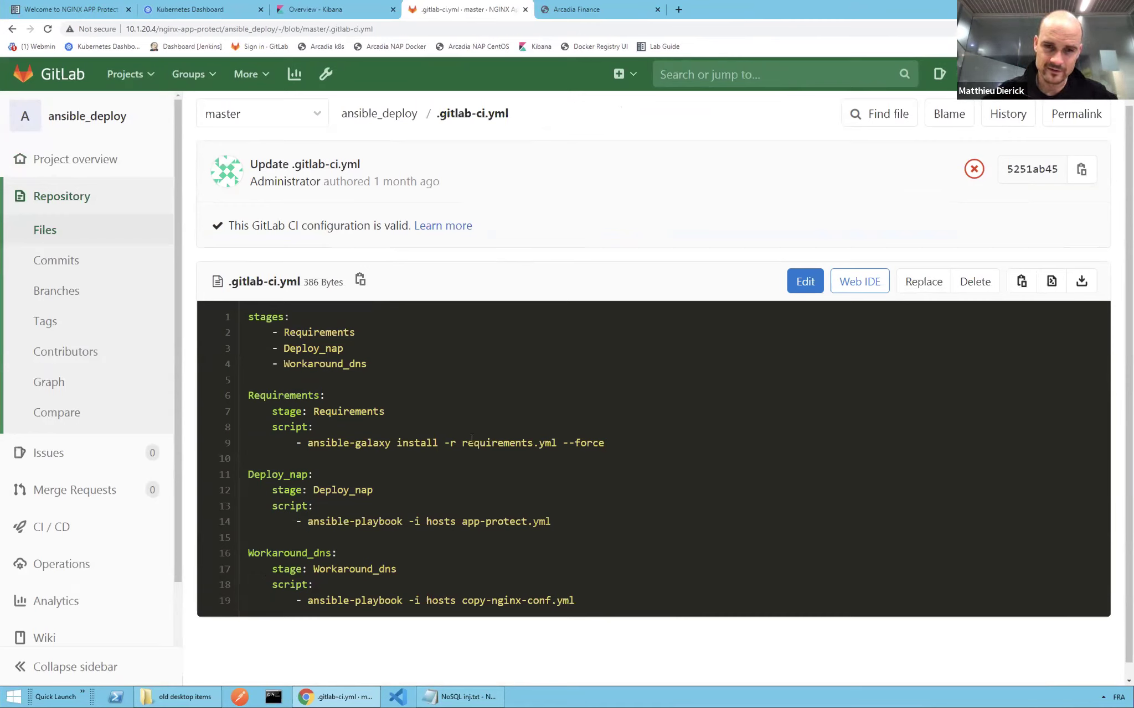
# Return to the ansible_deploy repository file list and open requirements.yml.
pyautogui.click(378, 115)
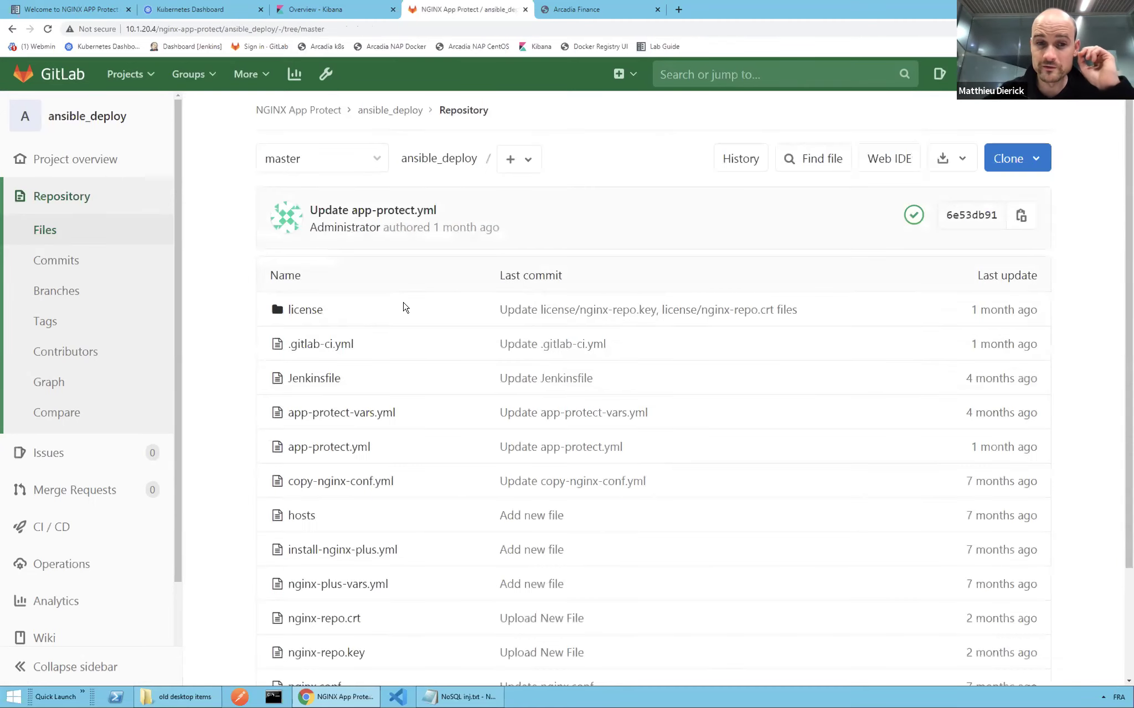
pyautogui.scroll(-3, 404, 308)
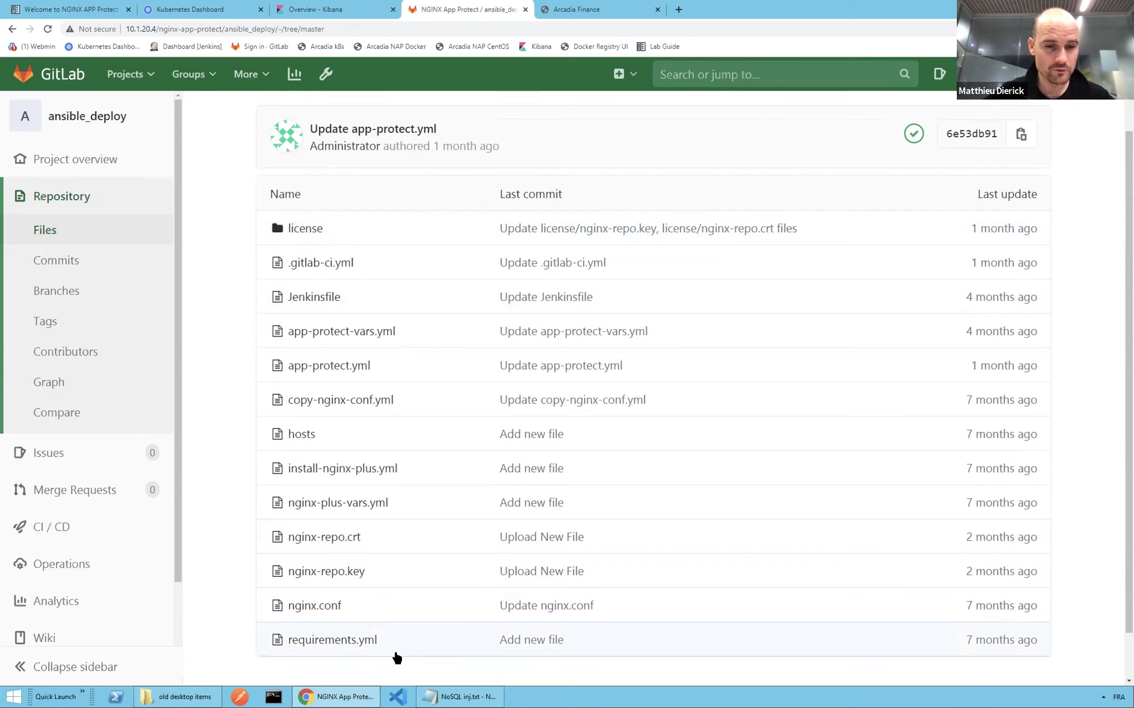
pyautogui.click(355, 644)
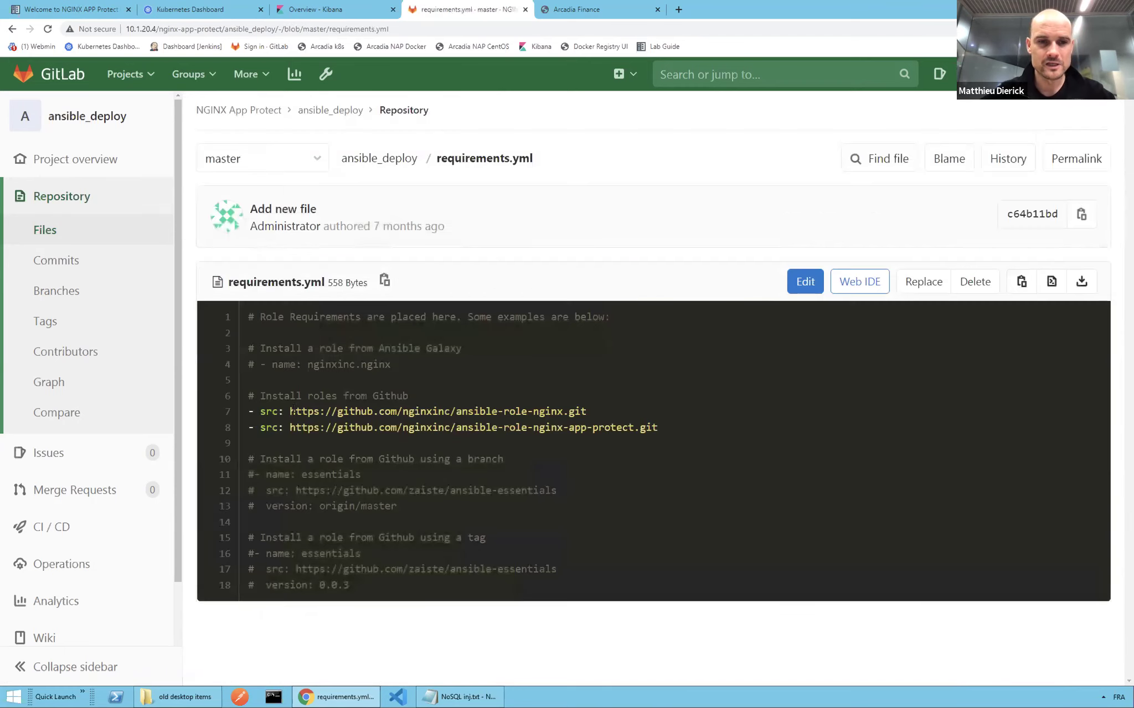
# Highlight the ansible-role-nginx and ansible-role-nginx-app-protect GitHub sources in requirements.yml.
pyautogui.moveTo(289, 413); pyautogui.dragTo(589, 418)
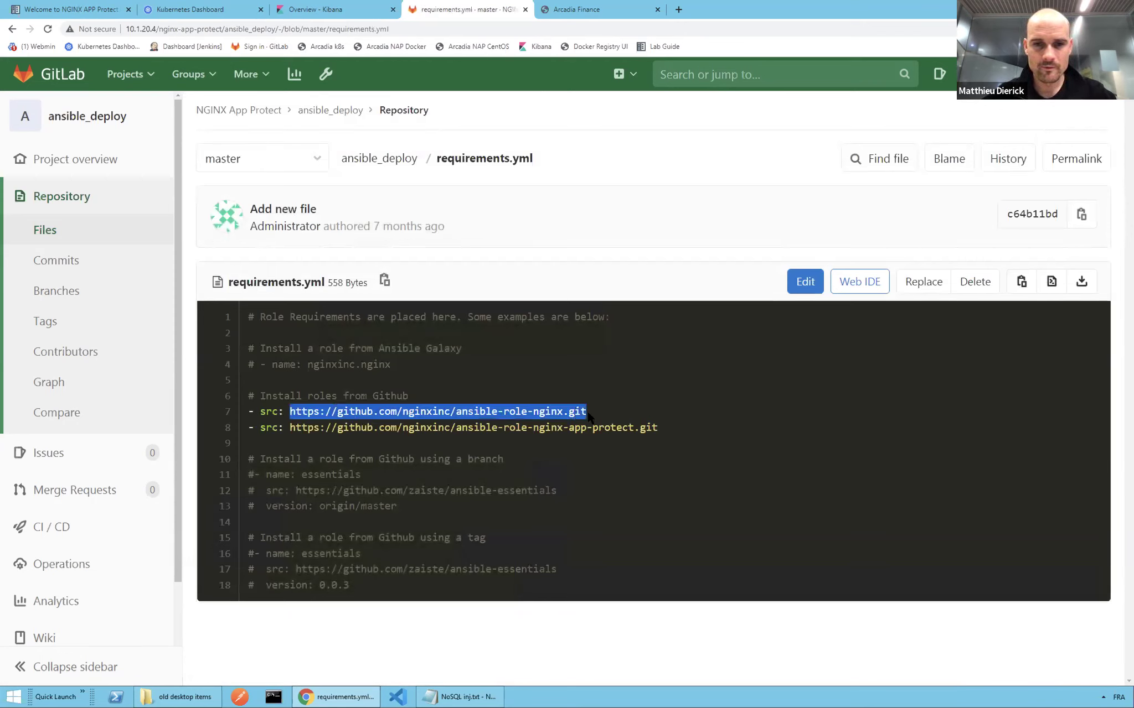
pyautogui.click(553, 422)
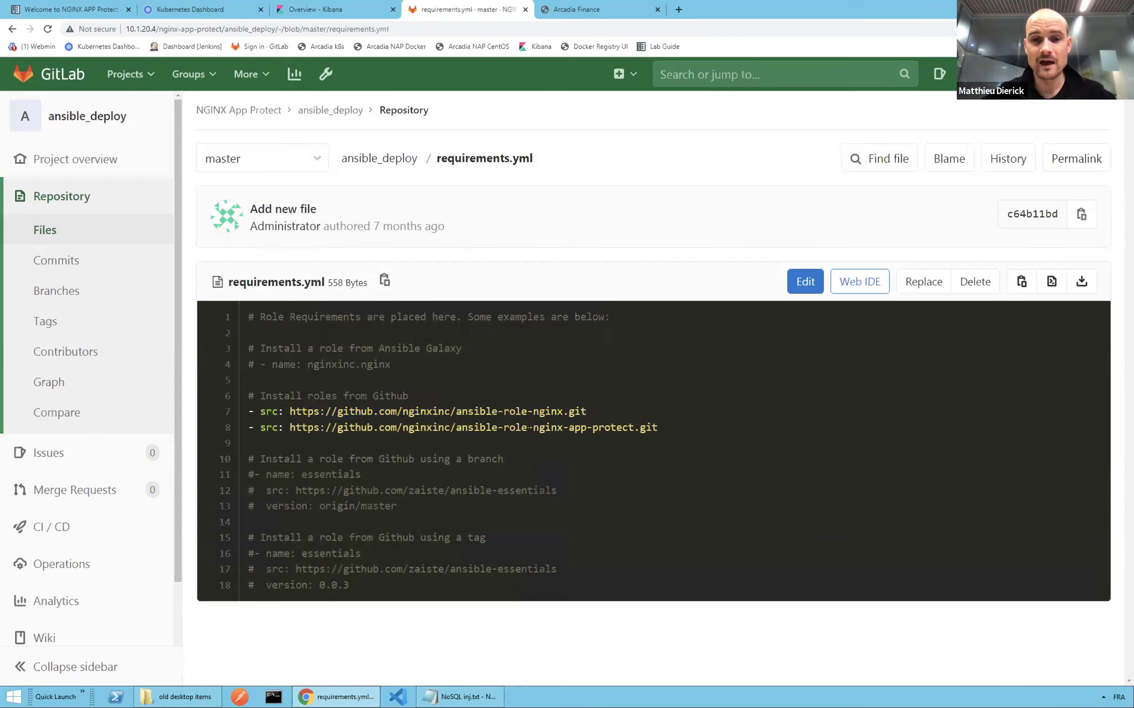
pyautogui.moveTo(504, 427); pyautogui.dragTo(653, 427)
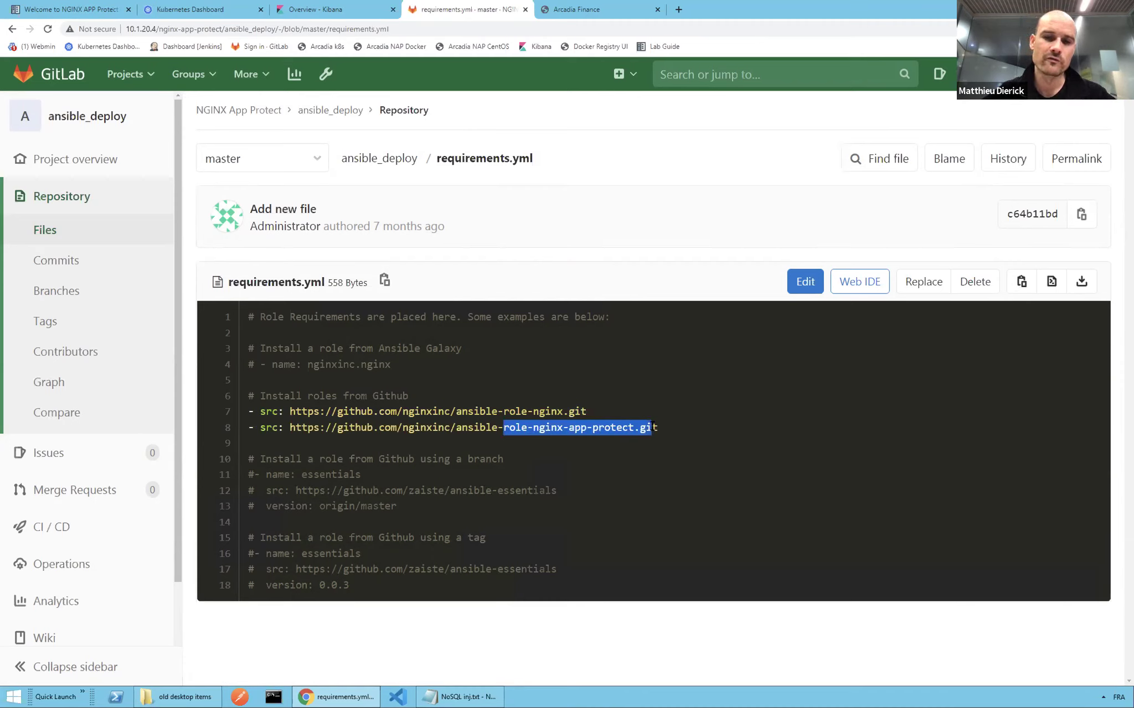
pyautogui.click(546, 411)
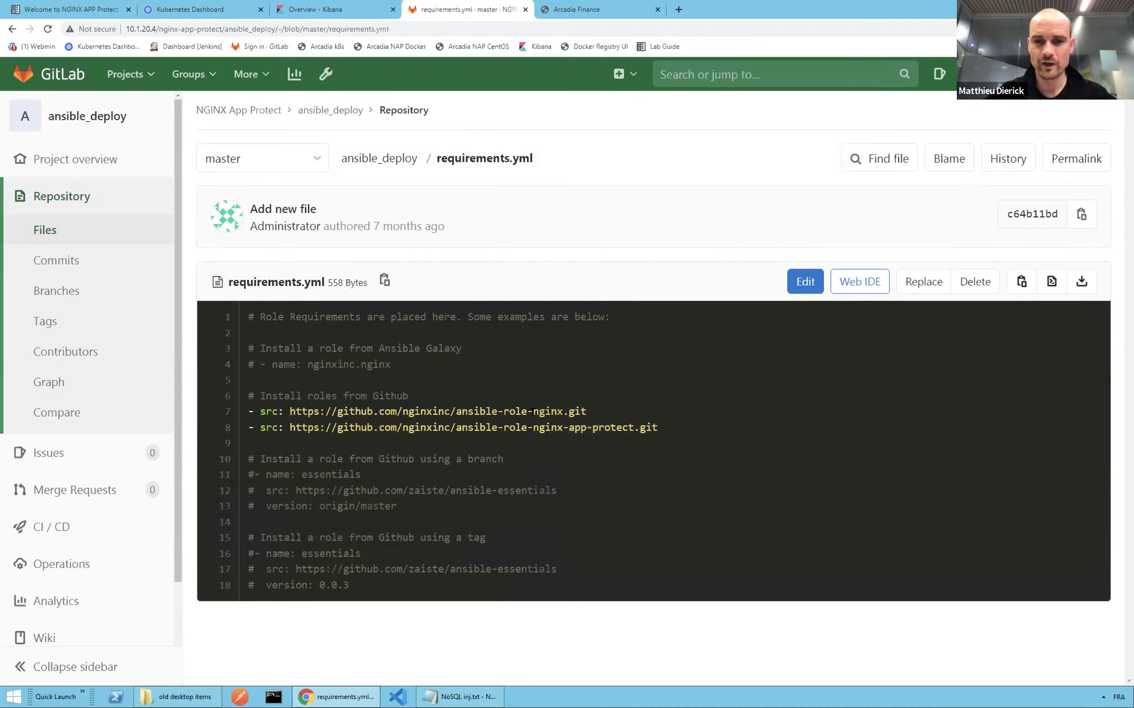
pyautogui.doubleClick(548, 411)
pyautogui.moveTo(533, 427); pyautogui.dragTo(594, 426)
pyautogui.click(379, 426)
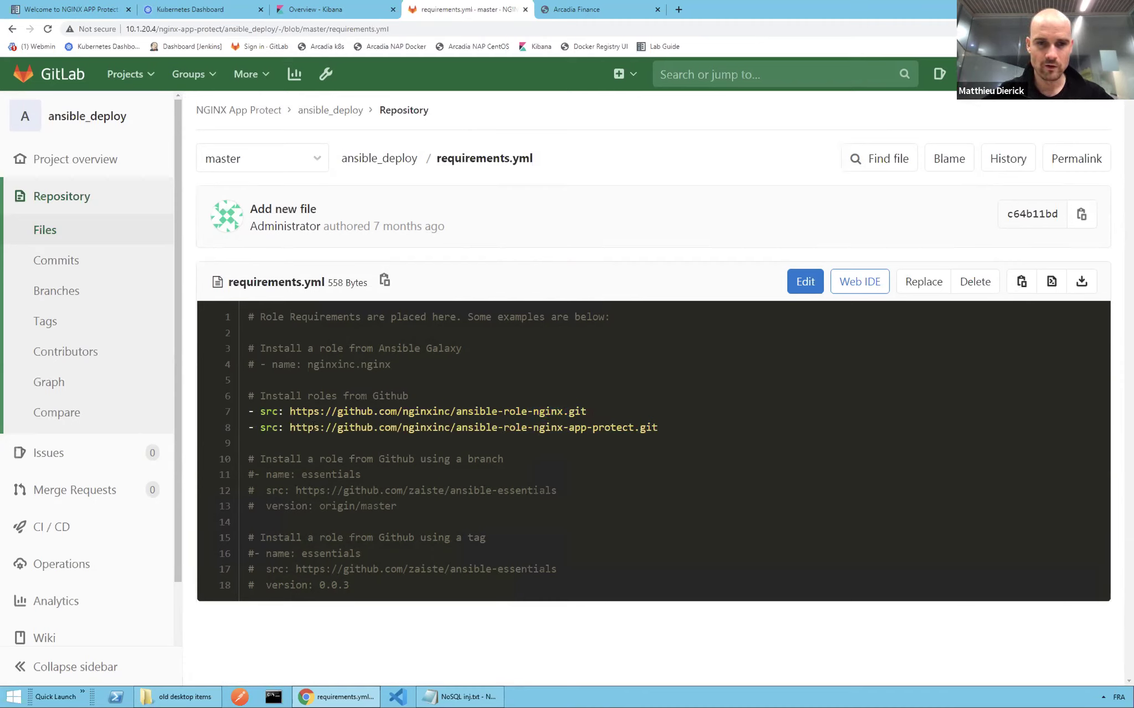
# Return to the ansible_deploy repository file list and open the app-protect.yml playbook.
pyautogui.click(392, 163)
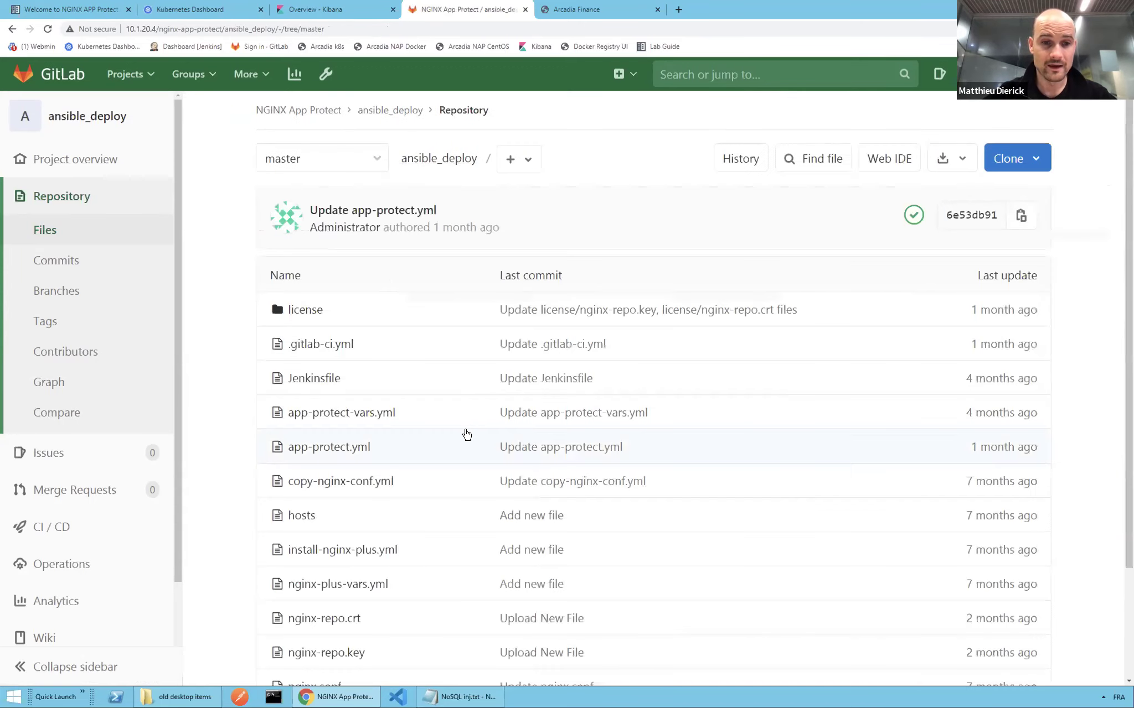
pyautogui.scroll(-1, 462, 431)
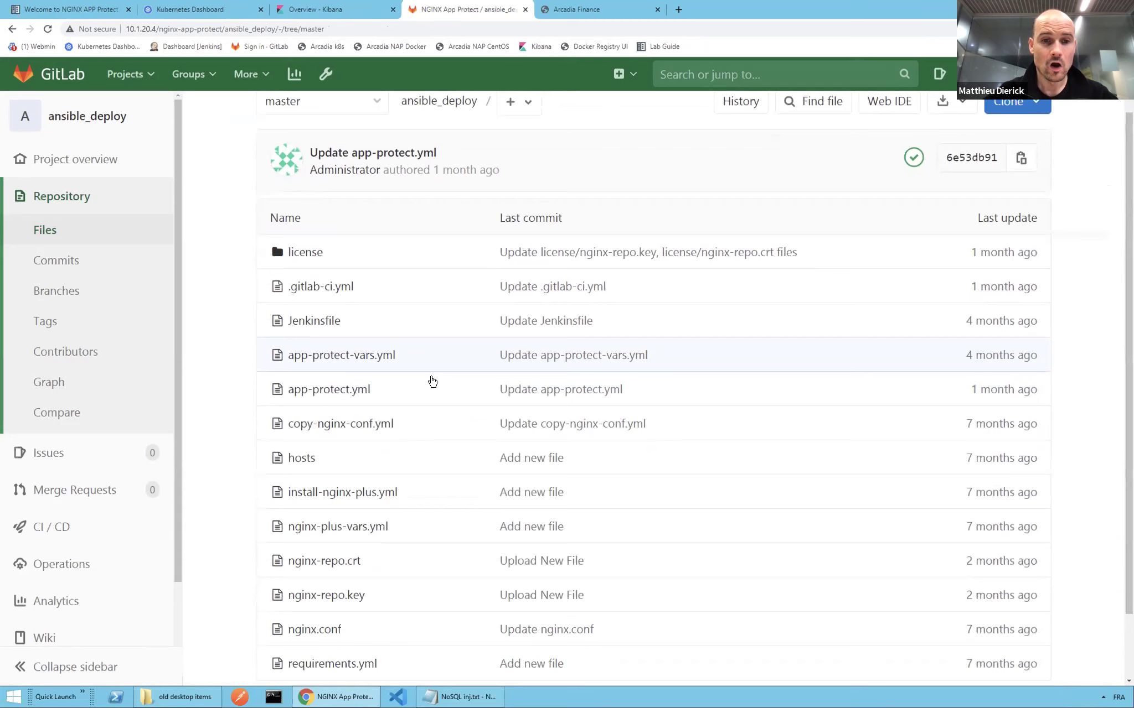
pyautogui.click(326, 392)
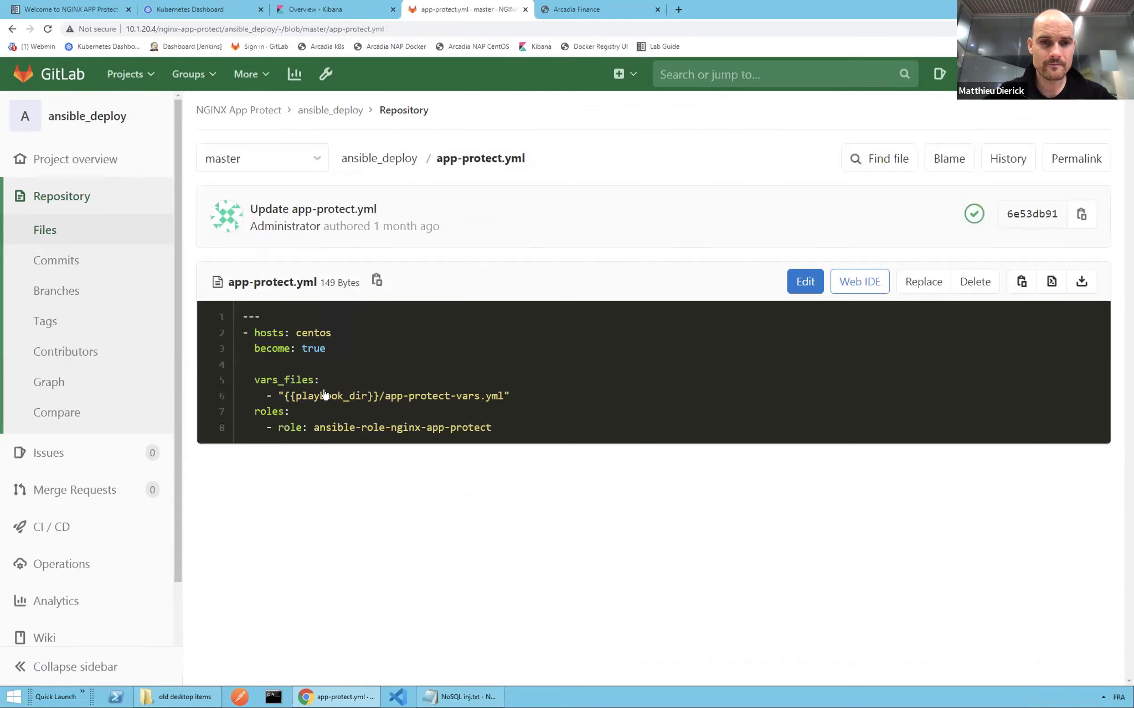
# Open app-protect-vars.yml from the ansible_deploy repository and read through its nginx_app_protect variables to the license paths.
pyautogui.click(394, 161)
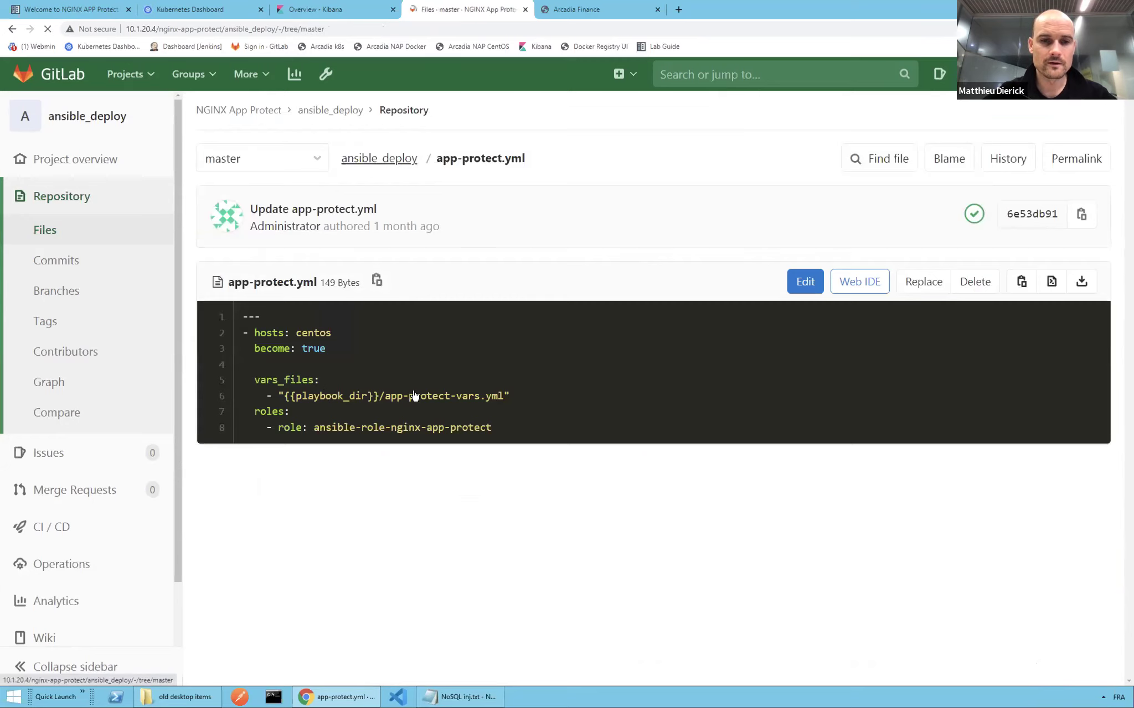
pyautogui.click(378, 415)
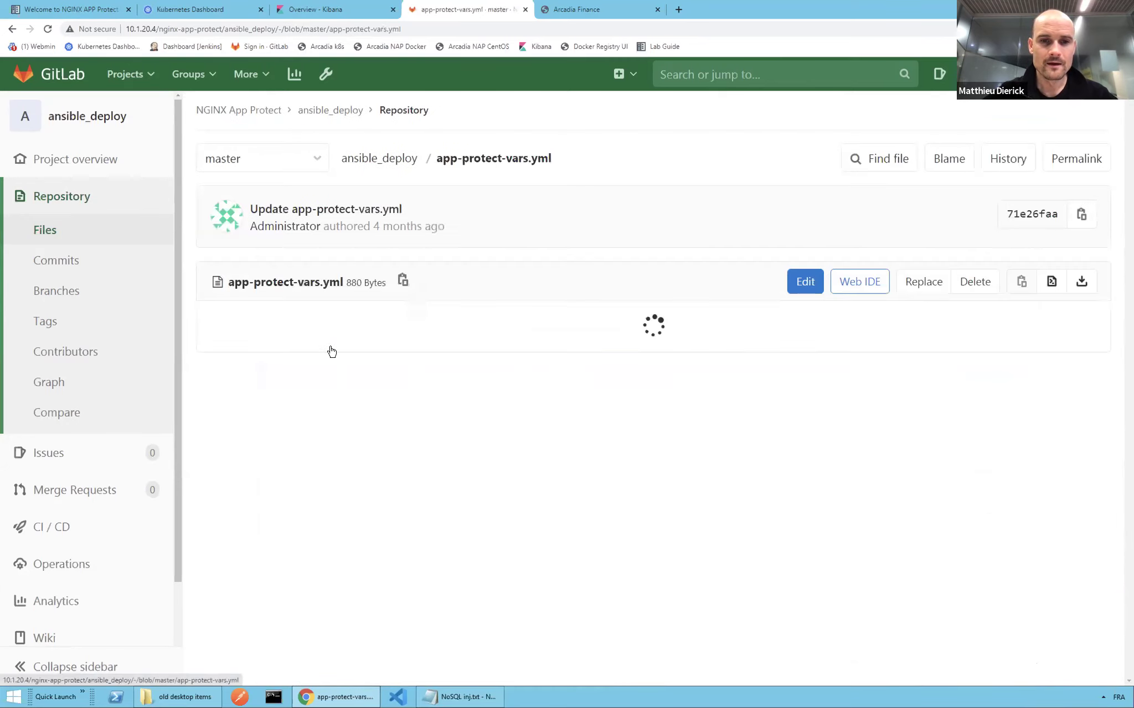
pyautogui.scroll(-3, 203, 427)
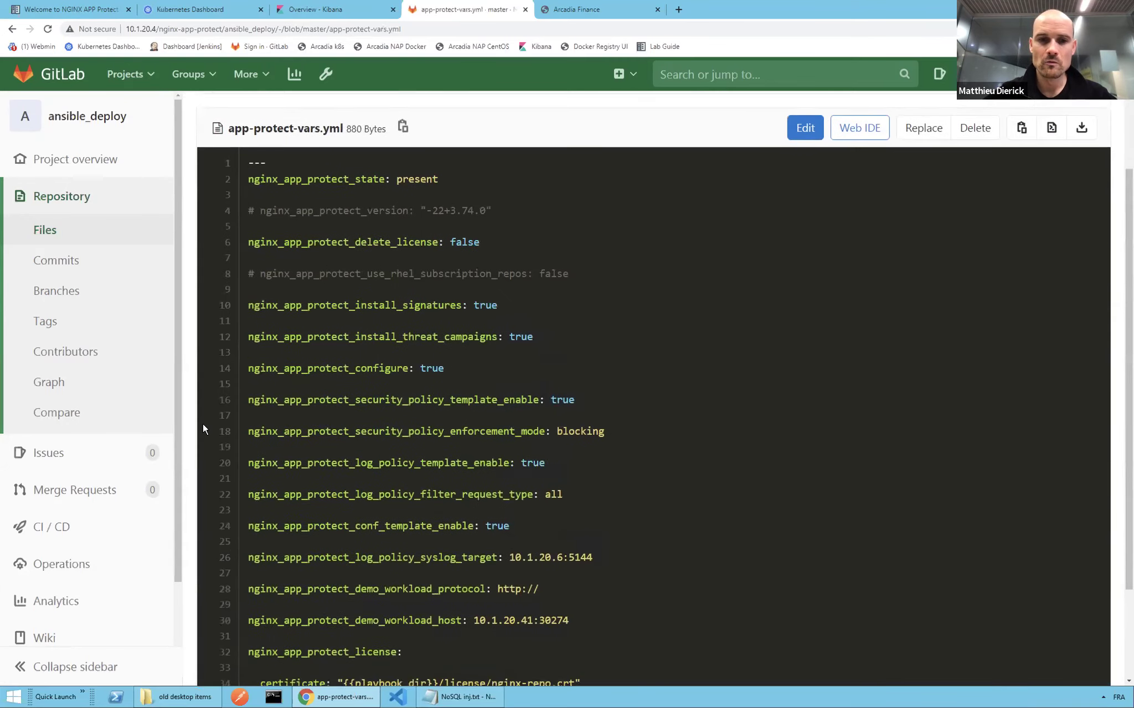
pyautogui.scroll(-1, 203, 428)
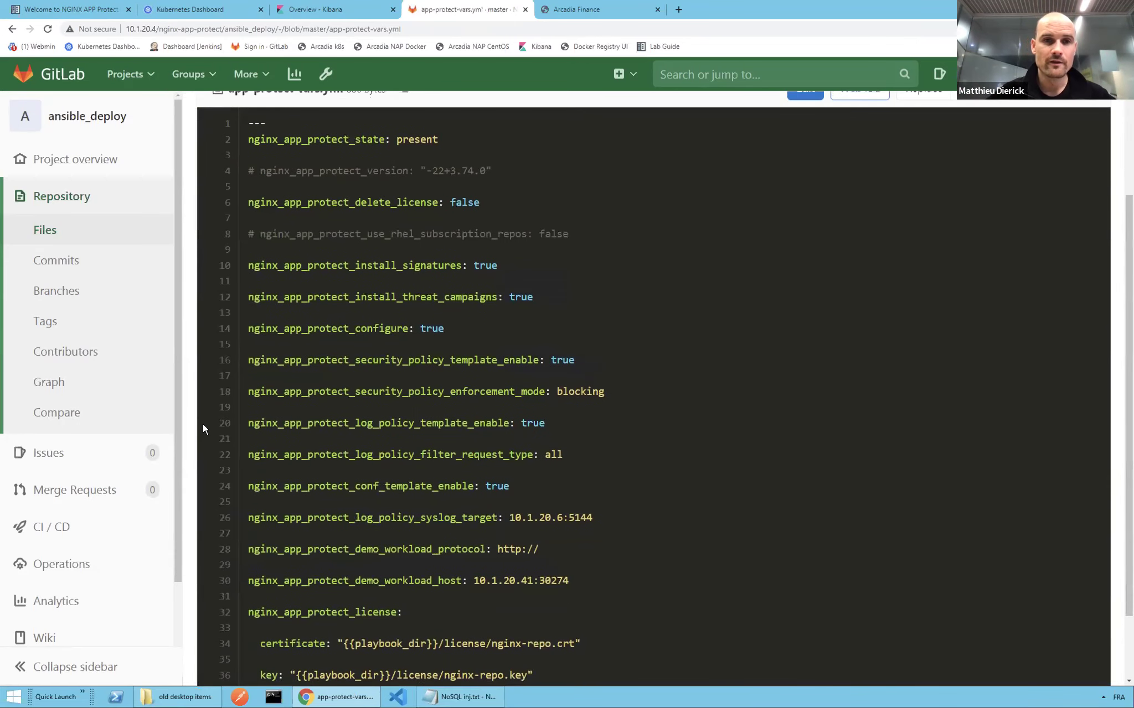
pyautogui.scroll(-1, 202, 424)
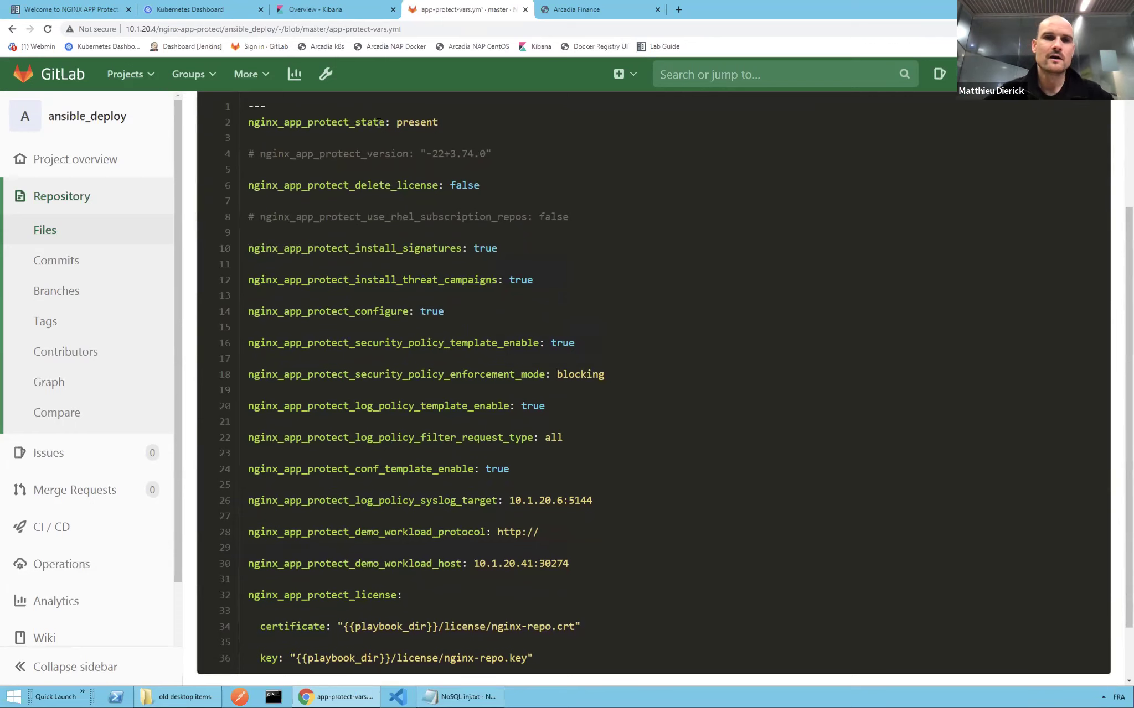
# Highlight the state, delete_license, install_signatures and install_threat_campaigns values in app-protect-vars.yml.
pyautogui.doubleClick(414, 122)
pyautogui.click(460, 185)
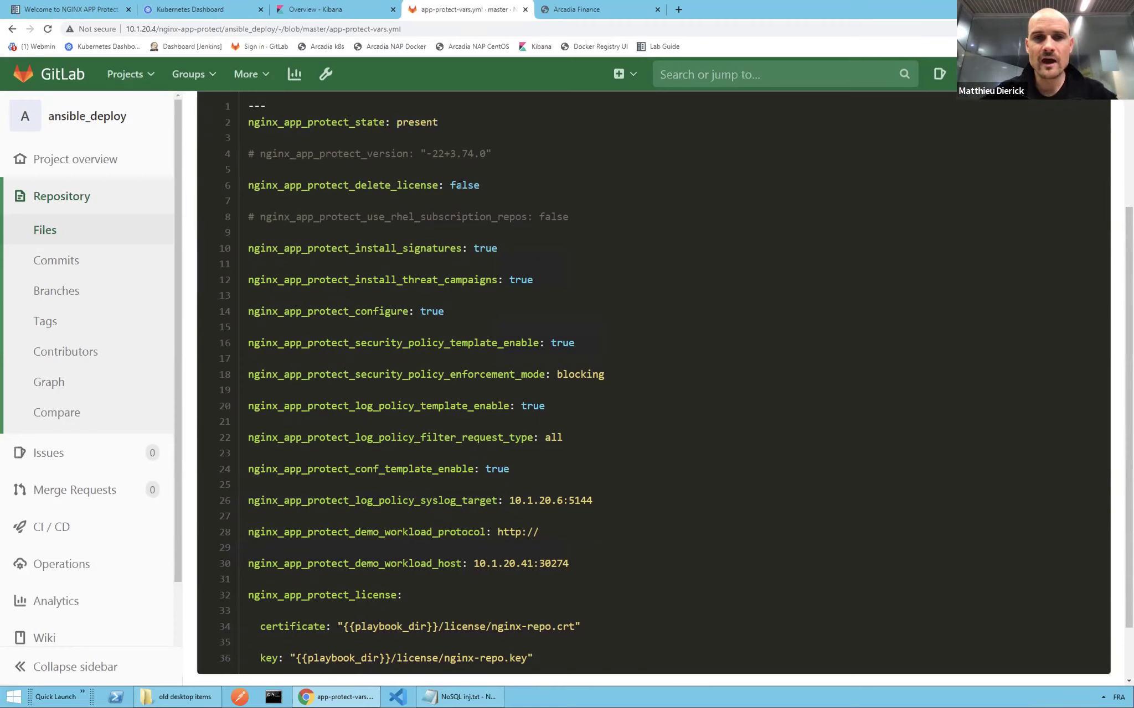
pyautogui.doubleClick(459, 184)
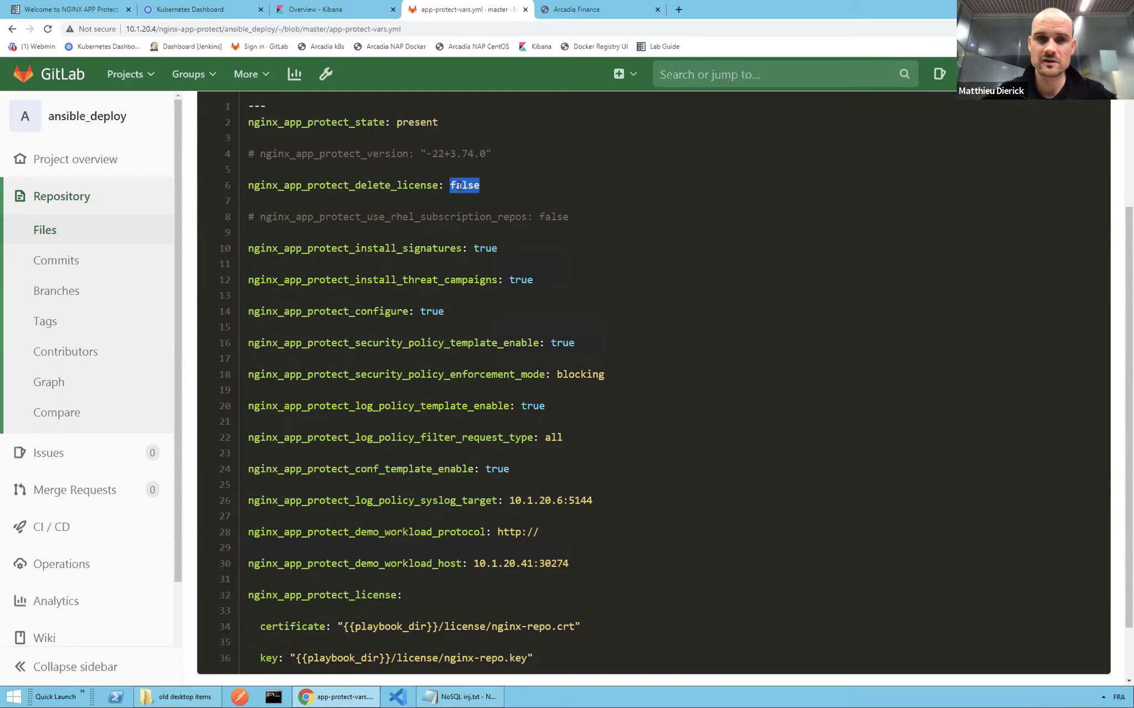
pyautogui.doubleClick(487, 248)
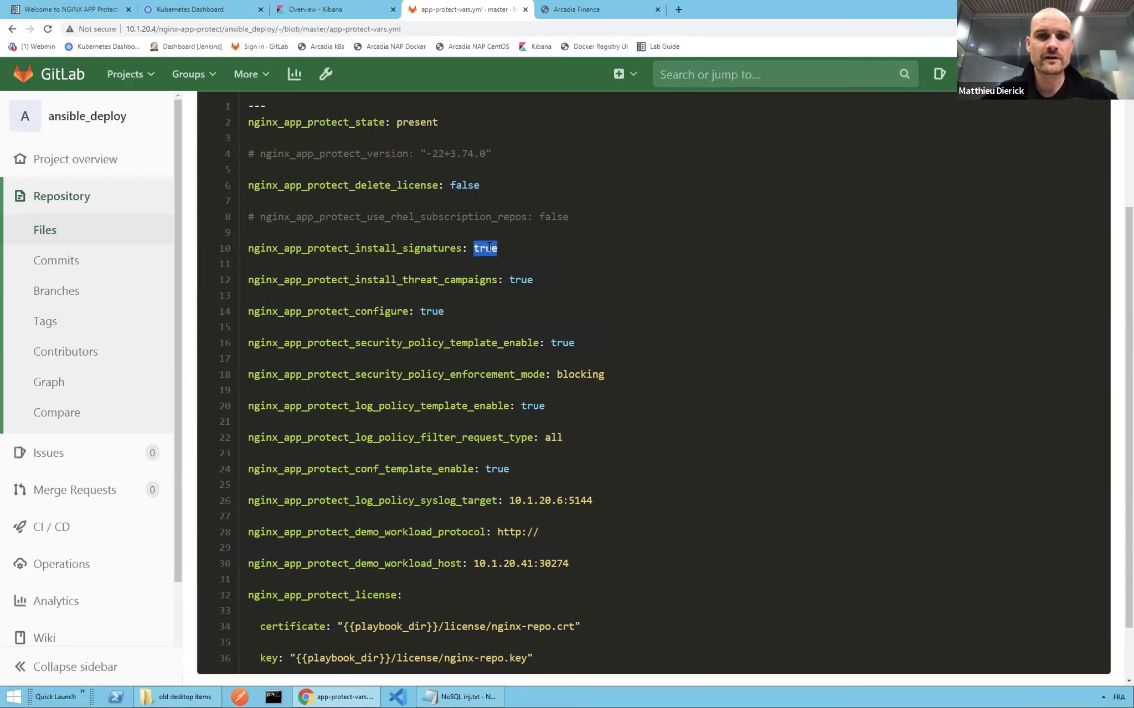
pyautogui.doubleClick(515, 280)
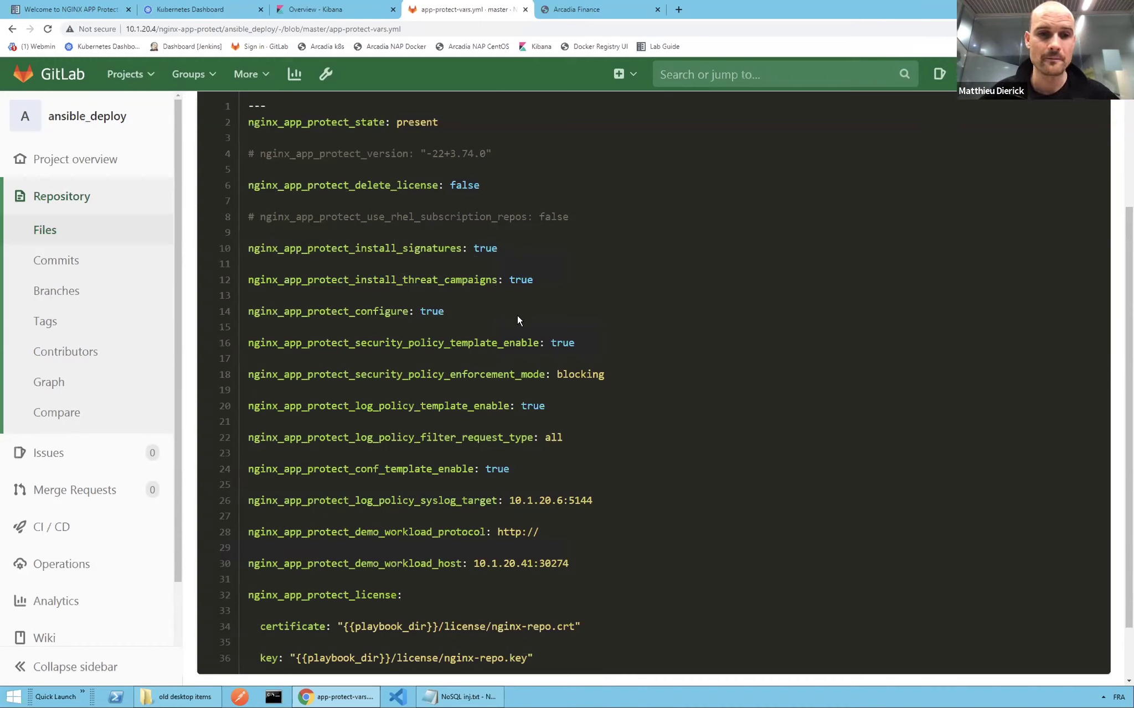
# Highlight the configure, security policy template, enforcement mode and syslog target values in app-protect-vars.yml.
pyautogui.doubleClick(431, 313)
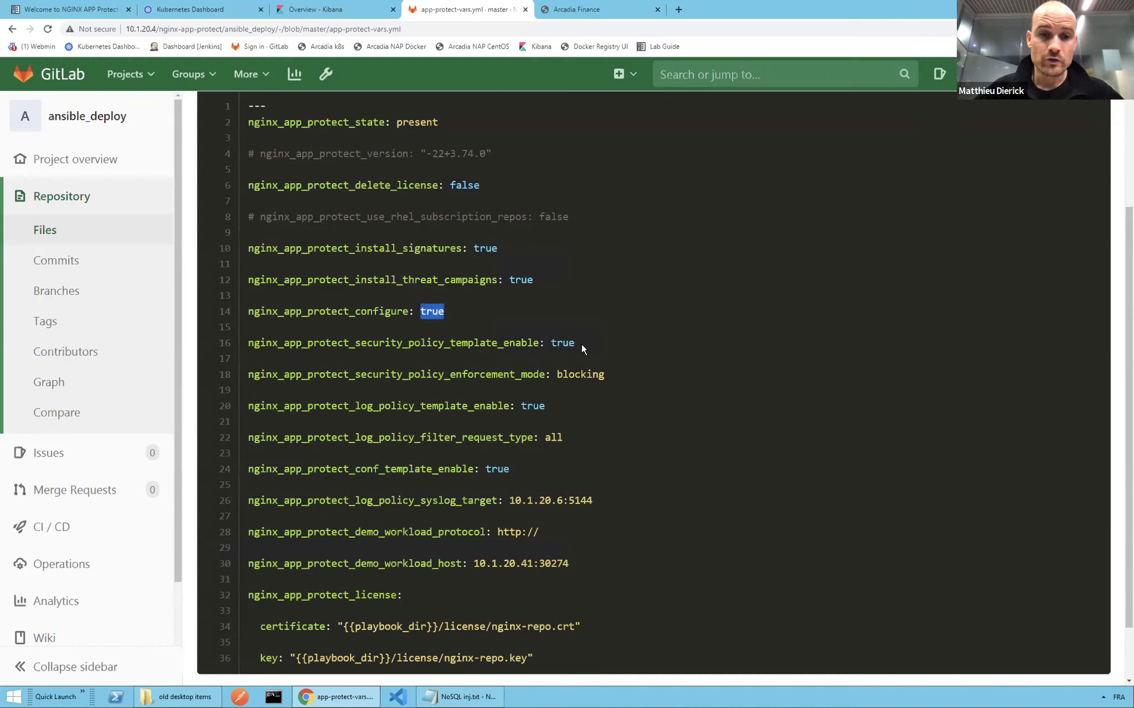
pyautogui.doubleClick(567, 343)
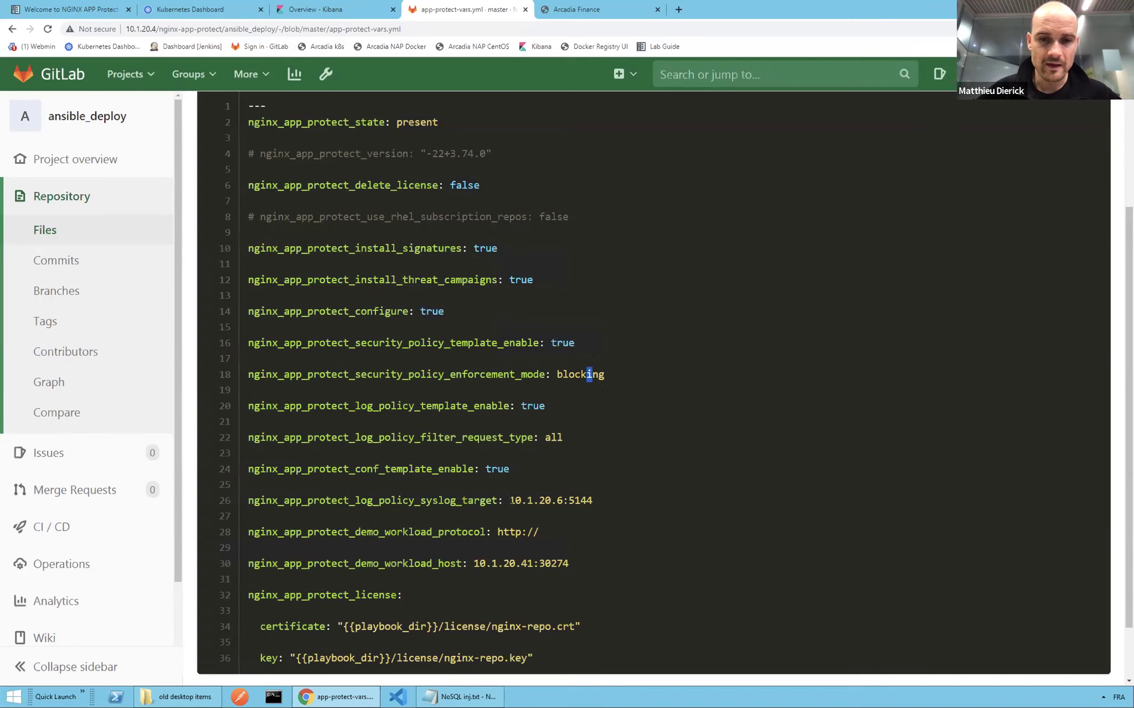
pyautogui.moveTo(509, 501); pyautogui.dragTo(592, 501)
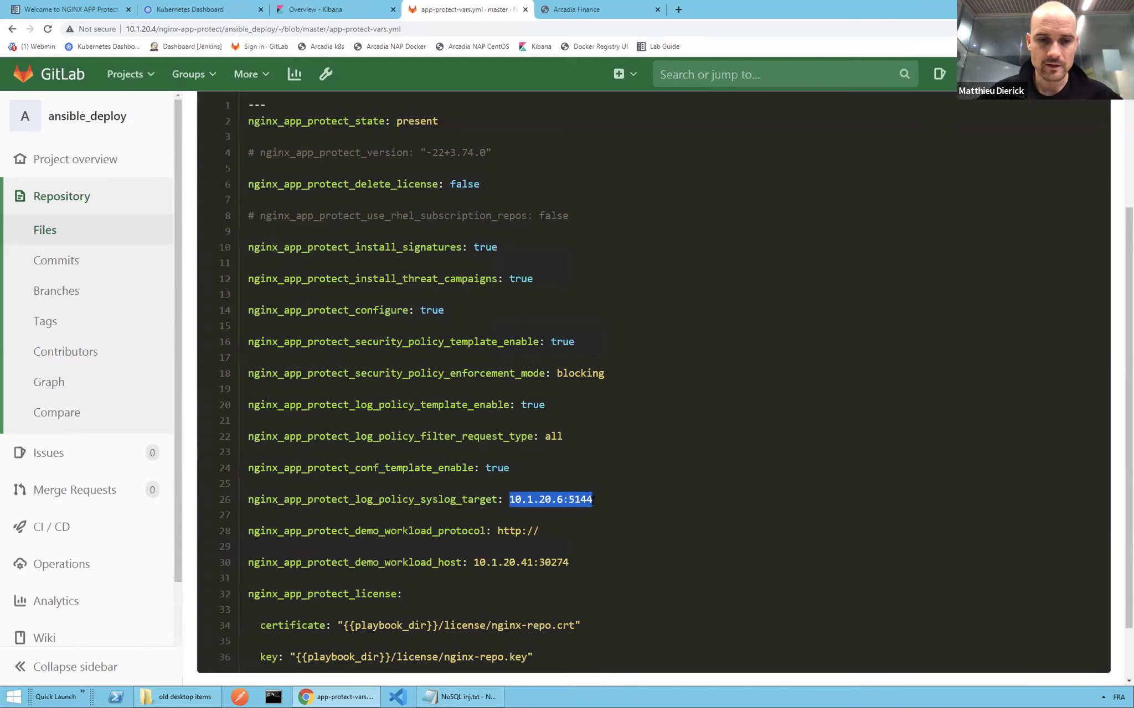
pyautogui.scroll(-1, 592, 505)
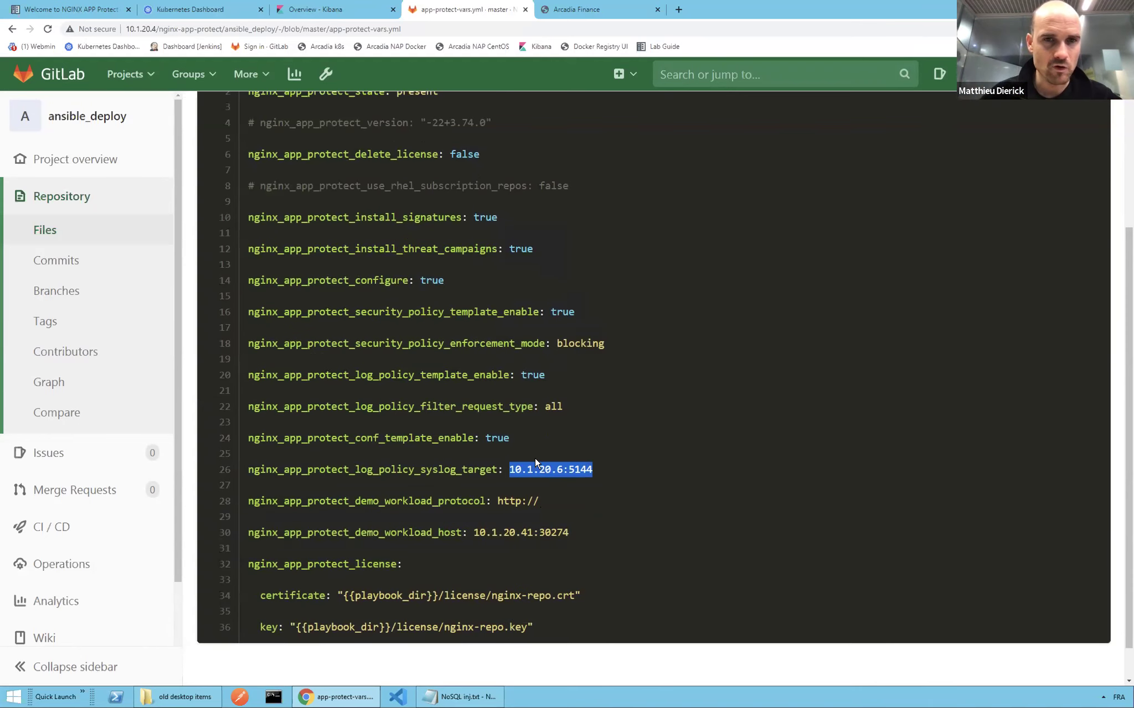
# Return to the ansible_deploy repository file list and reopen the app-protect.yml playbook.
pyautogui.scroll(4, 534, 458)
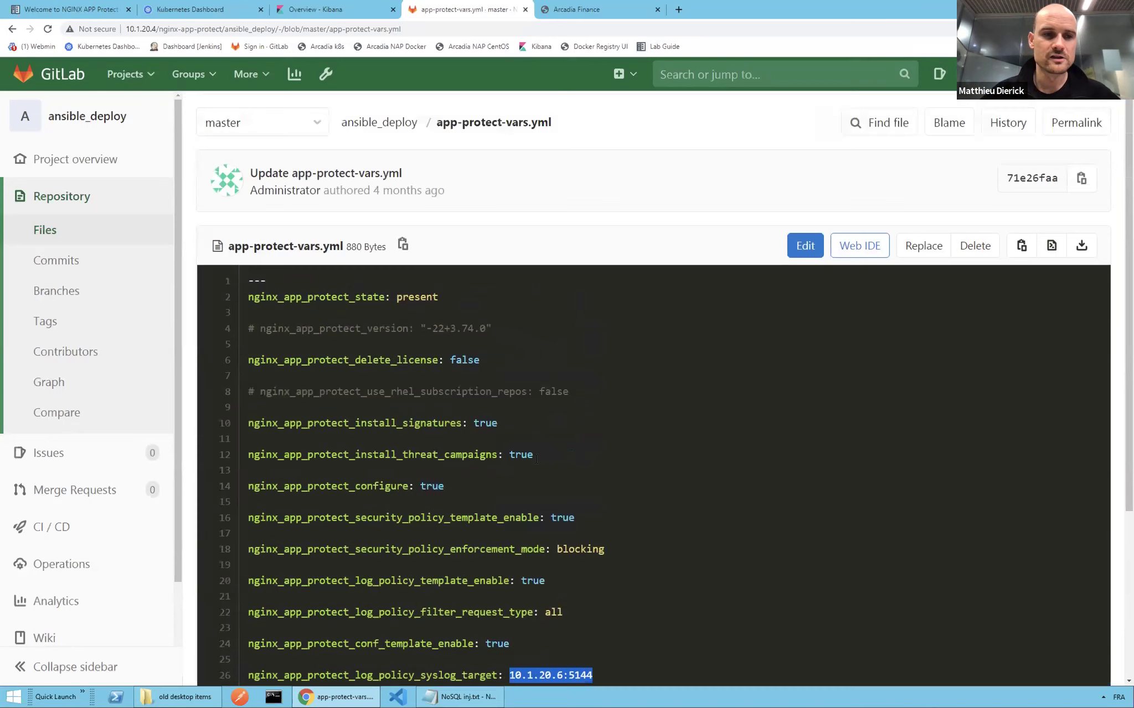
pyautogui.scroll(1, 535, 457)
pyautogui.click(383, 163)
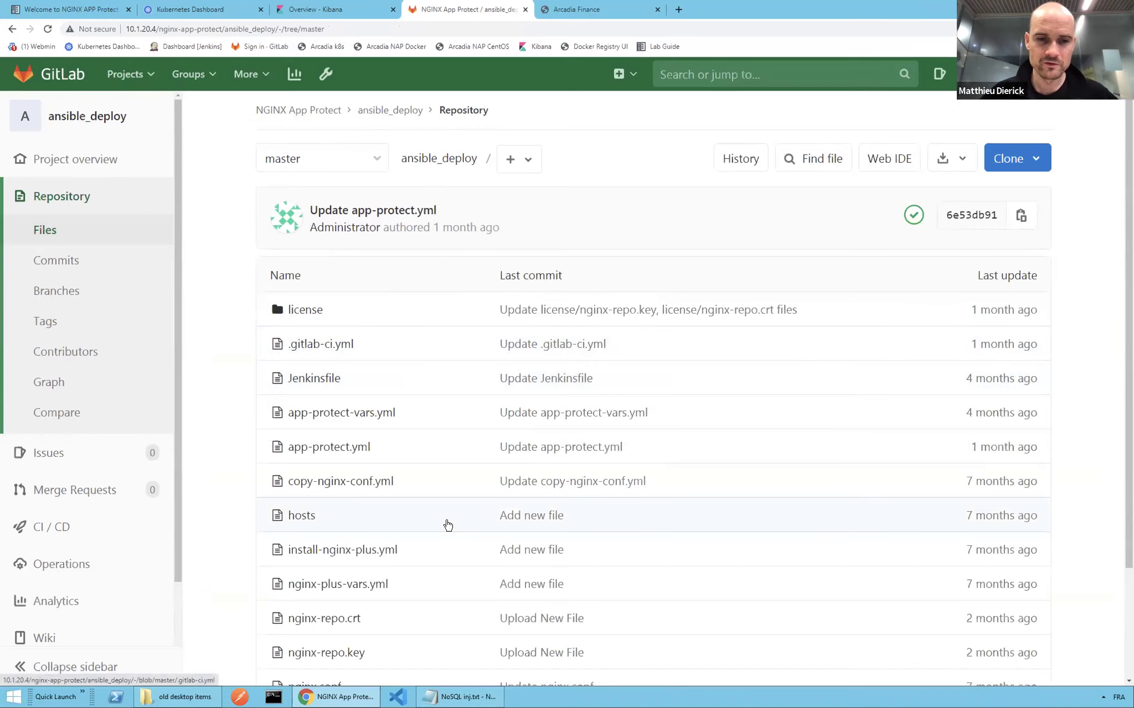
pyautogui.scroll(-2, 445, 525)
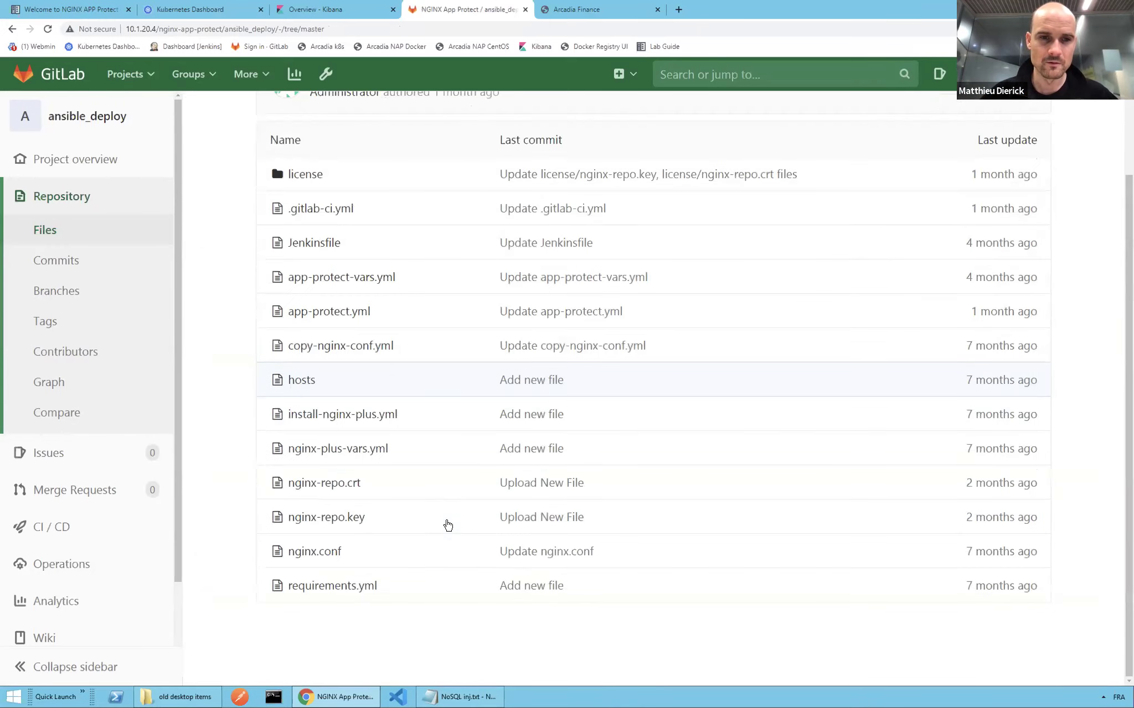
pyautogui.click(362, 321)
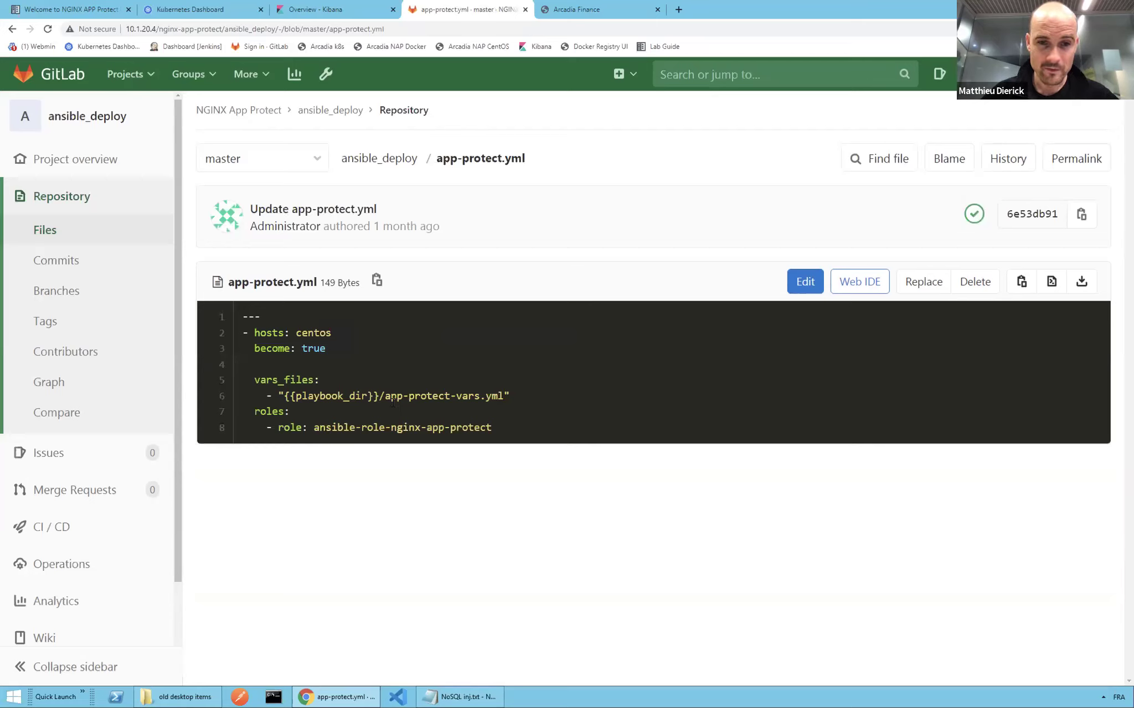
# Highlight the app-protect-vars.yml vars file and the ansible-role-nginx-app-protect role in the playbook.
pyautogui.moveTo(385, 396); pyautogui.dragTo(498, 397)
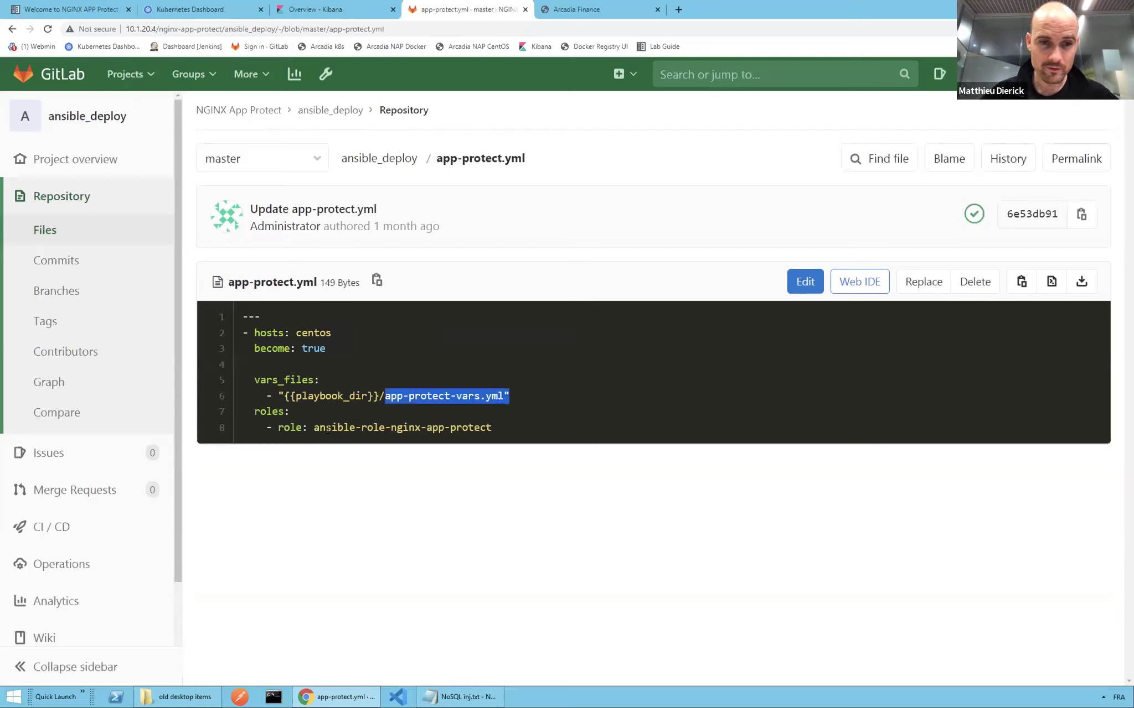
pyautogui.moveTo(315, 427); pyautogui.dragTo(444, 427)
pyautogui.click(444, 428)
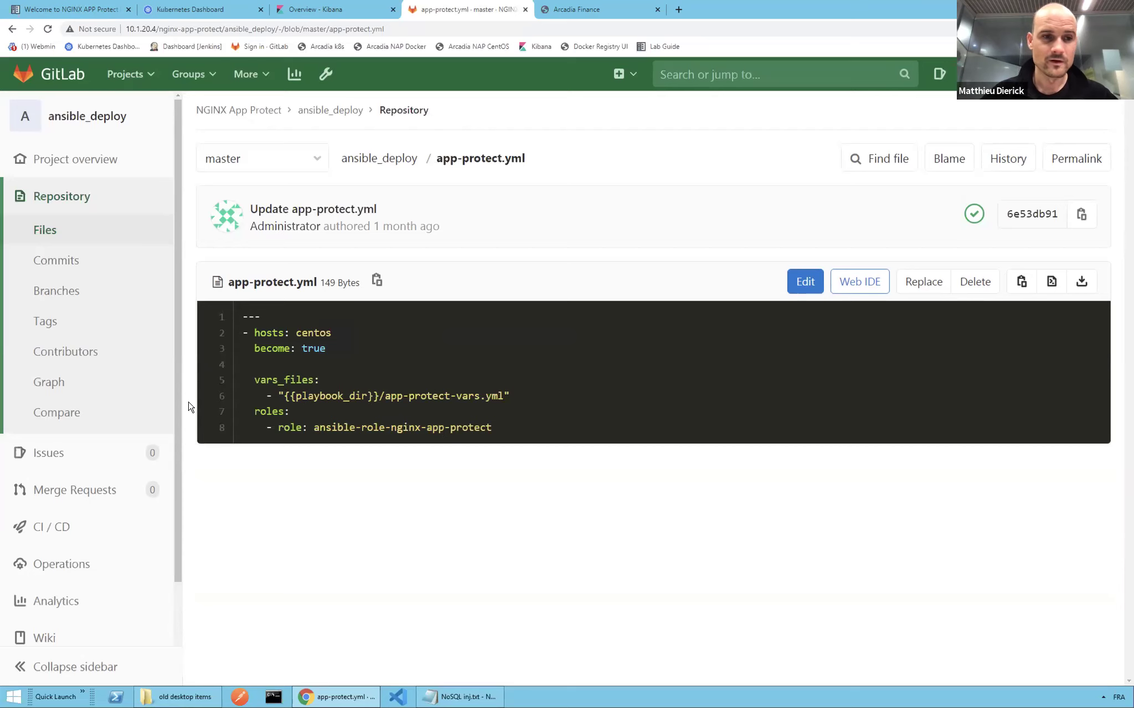
# Start a new CI/CD pipeline run for the master branch of ansible_deploy.
pyautogui.click(112, 519)
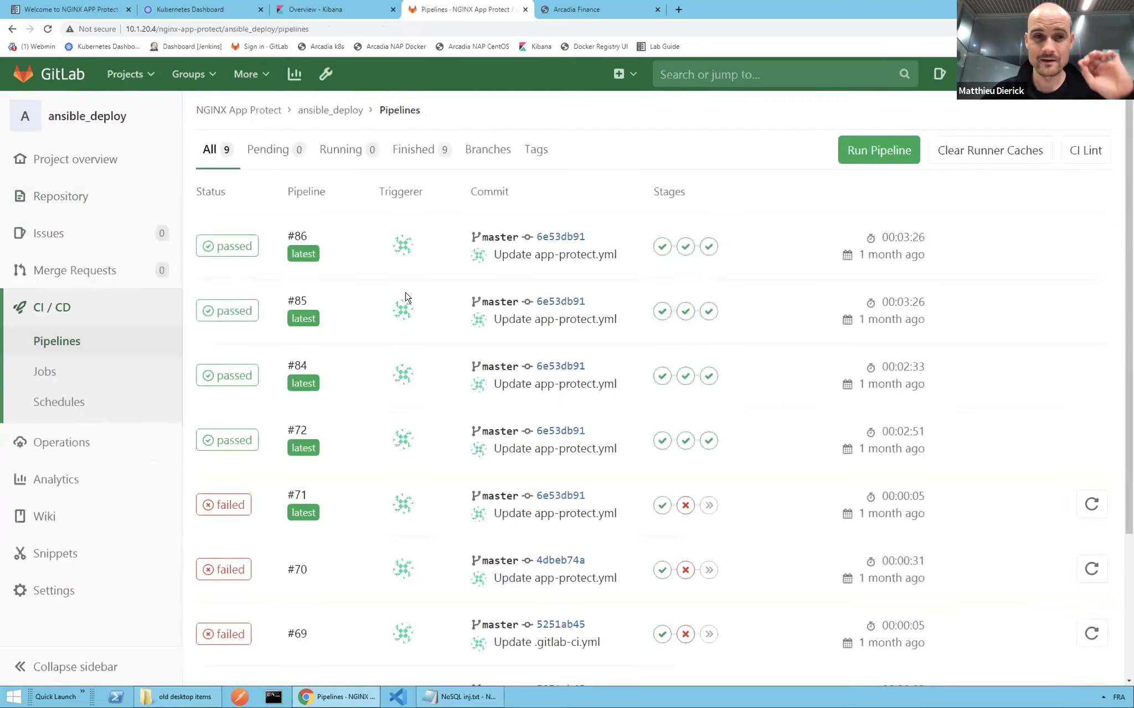
pyautogui.click(892, 161)
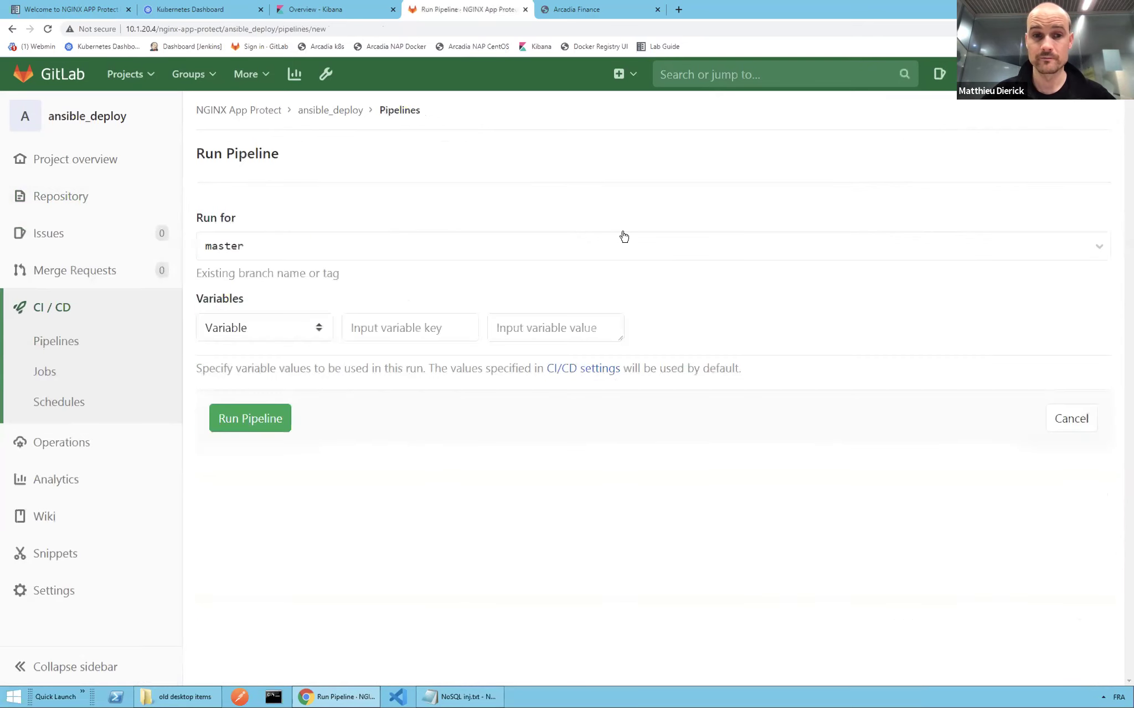
pyautogui.click(275, 423)
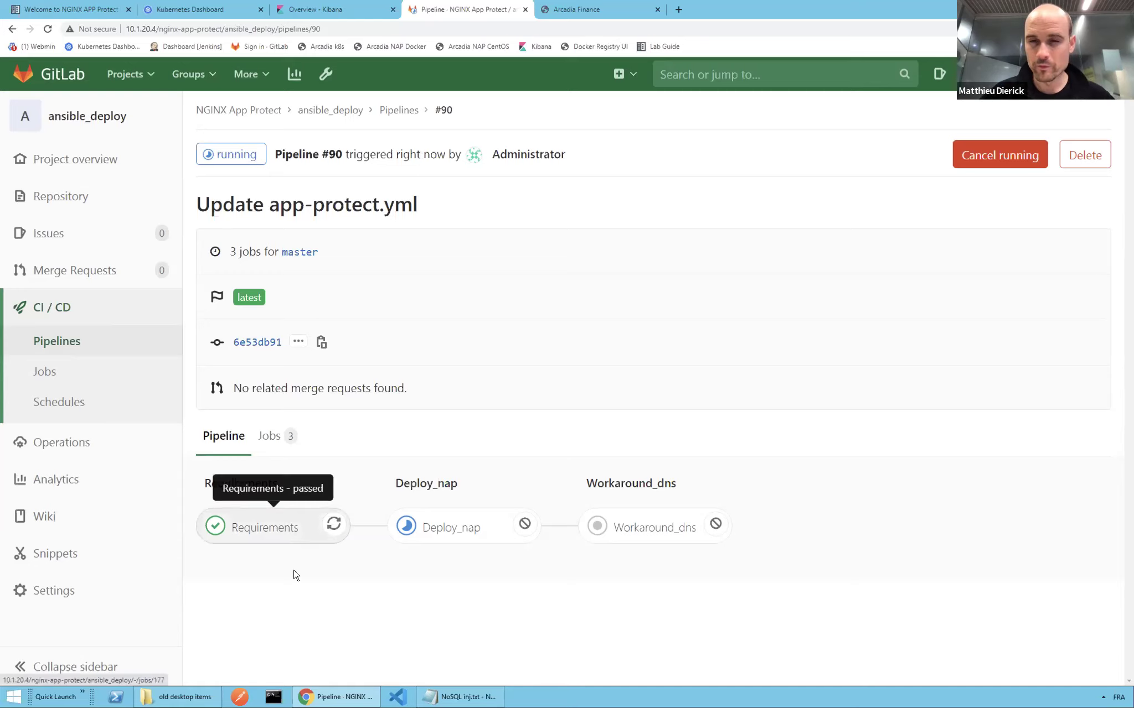
# Open the running Deploy_nap job and read back through its Ansible task log.
pyautogui.click(427, 529)
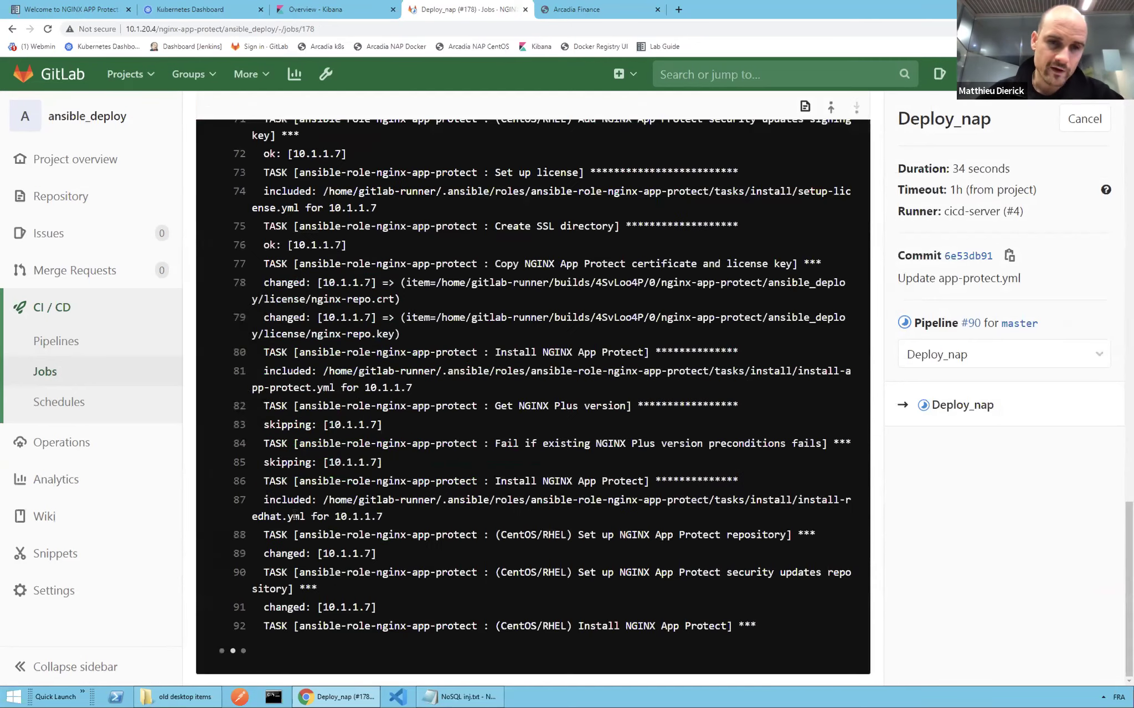
pyautogui.scroll(3, 441, 442)
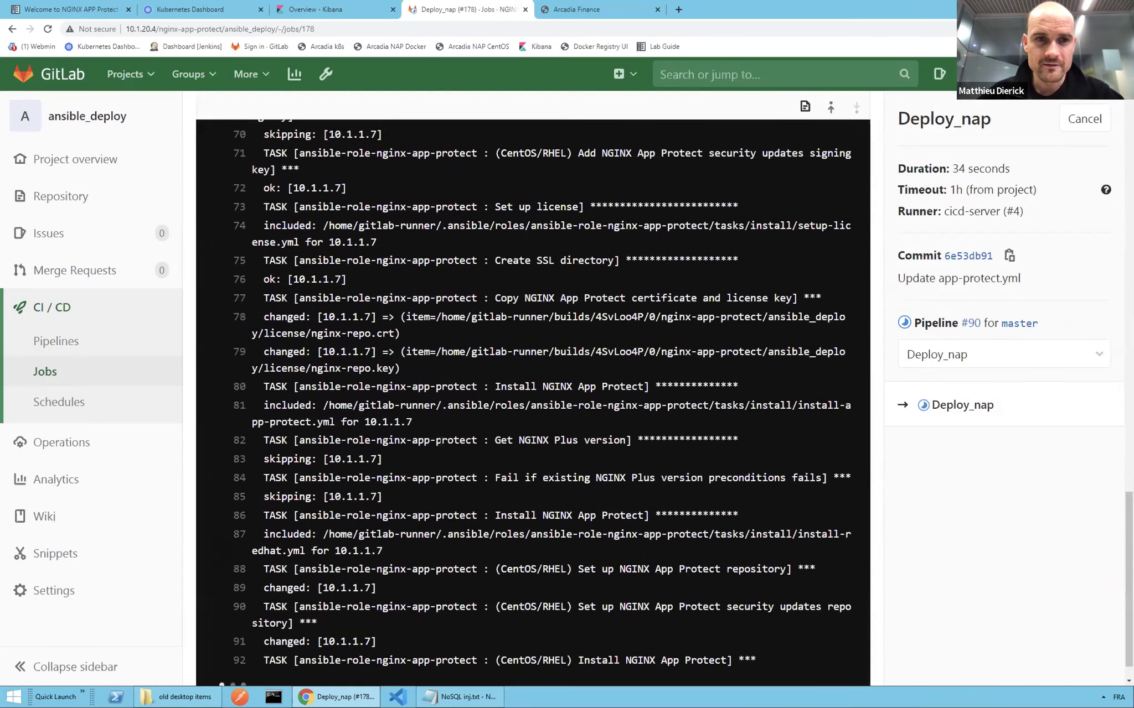
pyautogui.scroll(6, 441, 442)
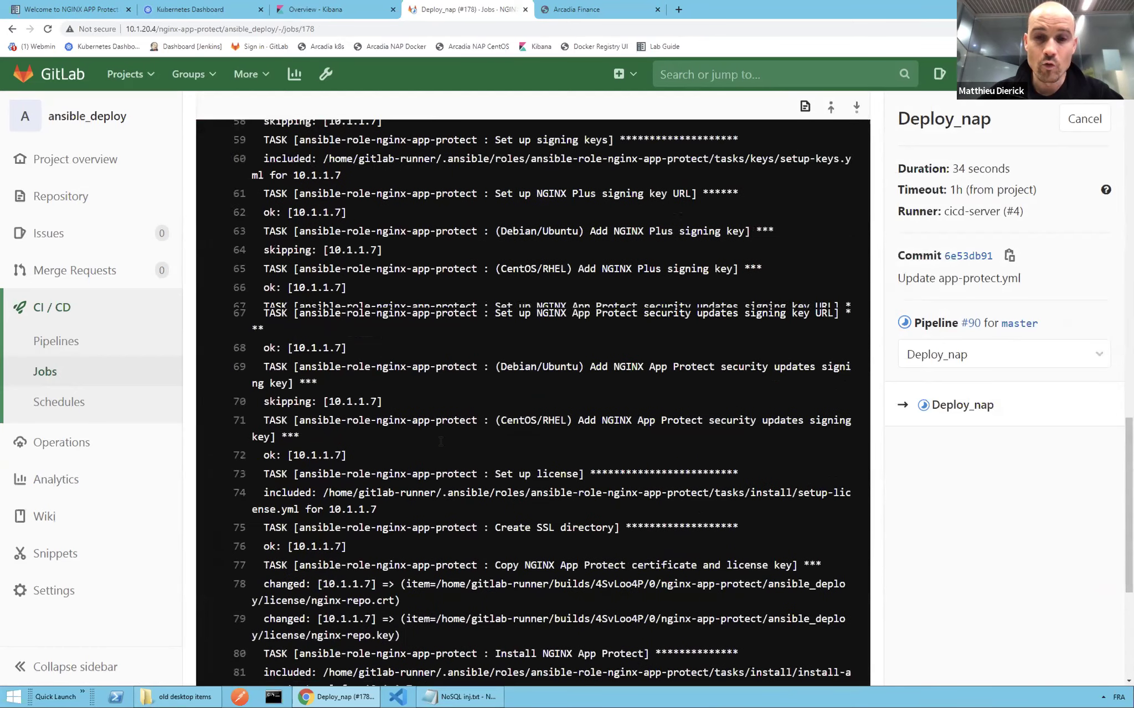
pyautogui.scroll(8, 440, 441)
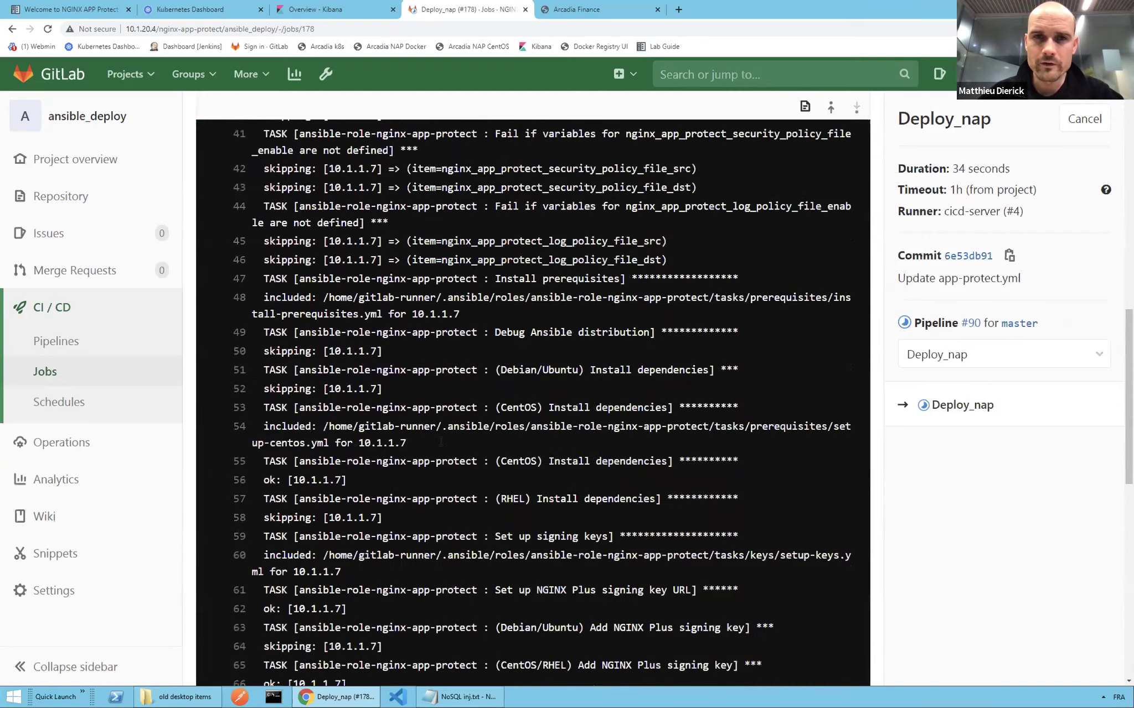
pyautogui.scroll(7, 440, 442)
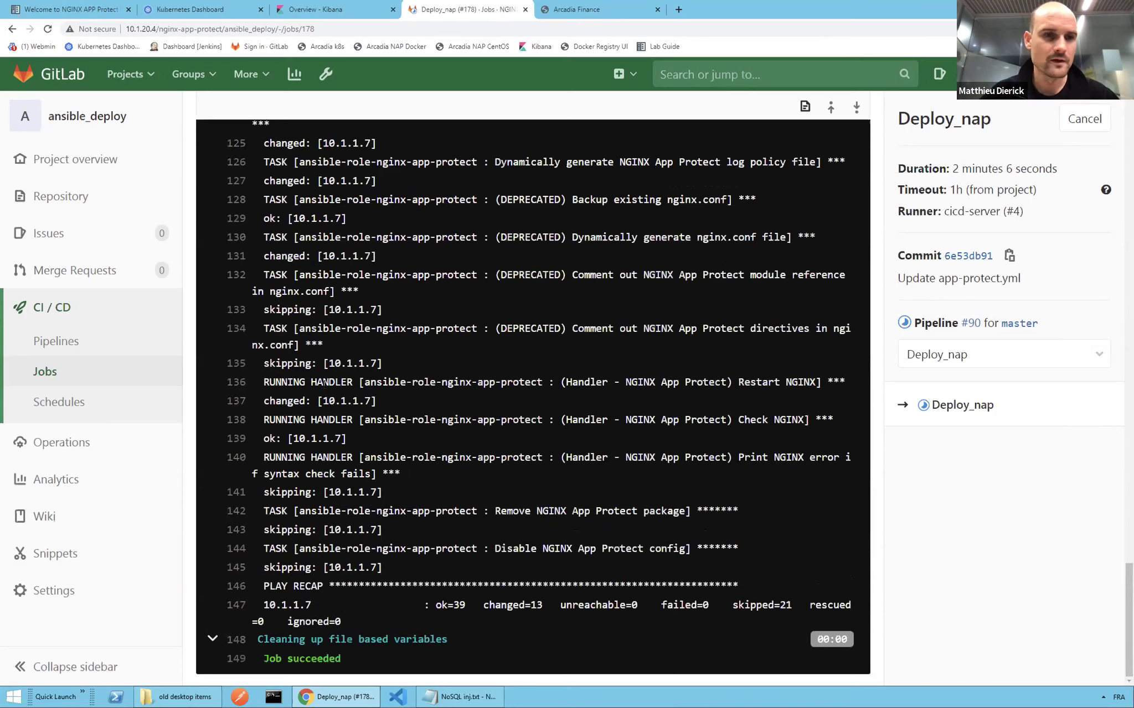
# Check the stages of pipeline #90 and return to the list of ansible_deploy pipelines.
pyautogui.click(101, 341)
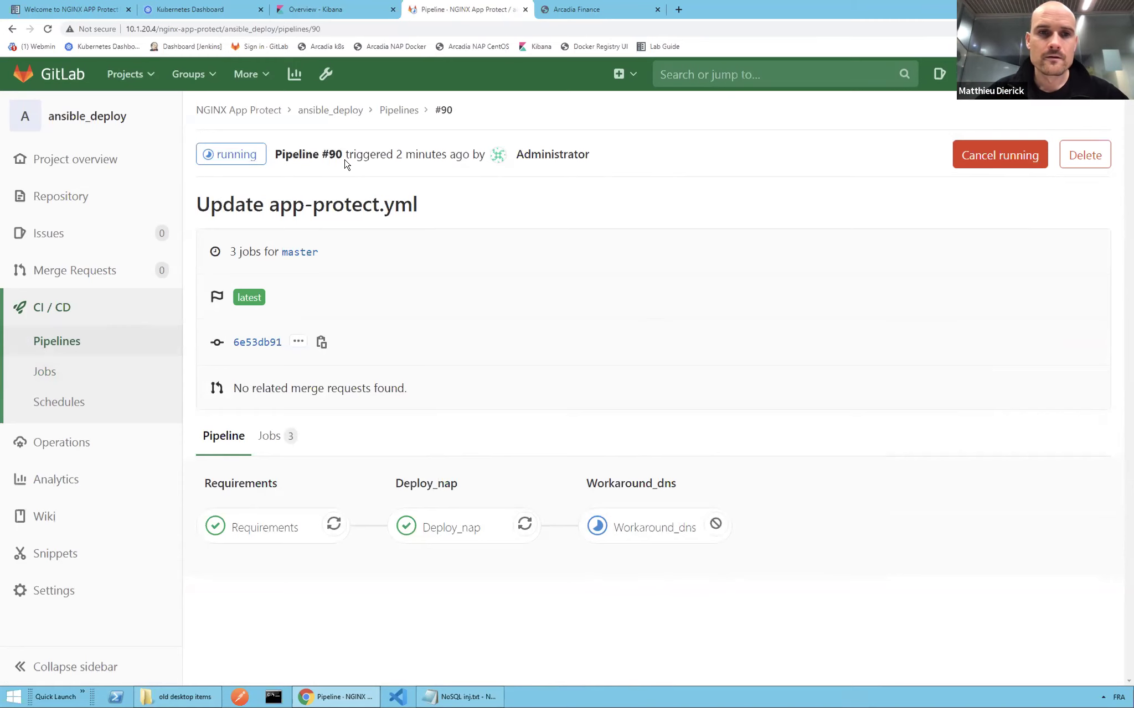
pyautogui.click(400, 111)
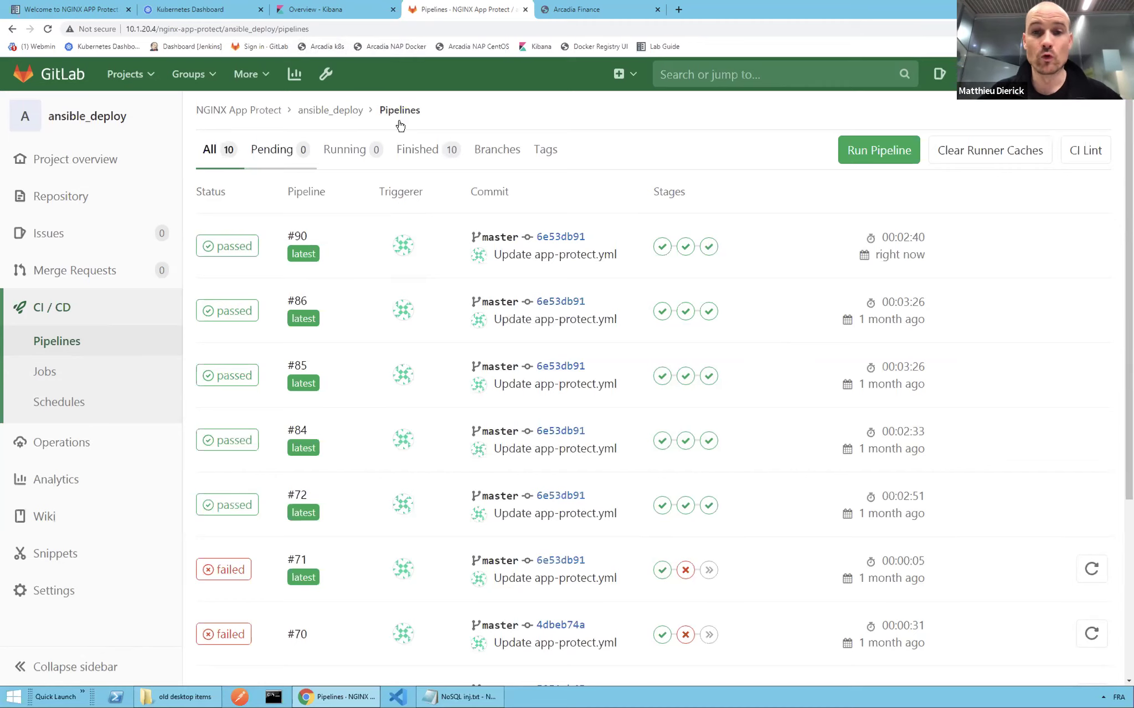
# Switch to the local browser's UDF deployment page and open an SSH session to the App Protect in CentOS component.
pyautogui.hotkey('ctrl', 'Left')
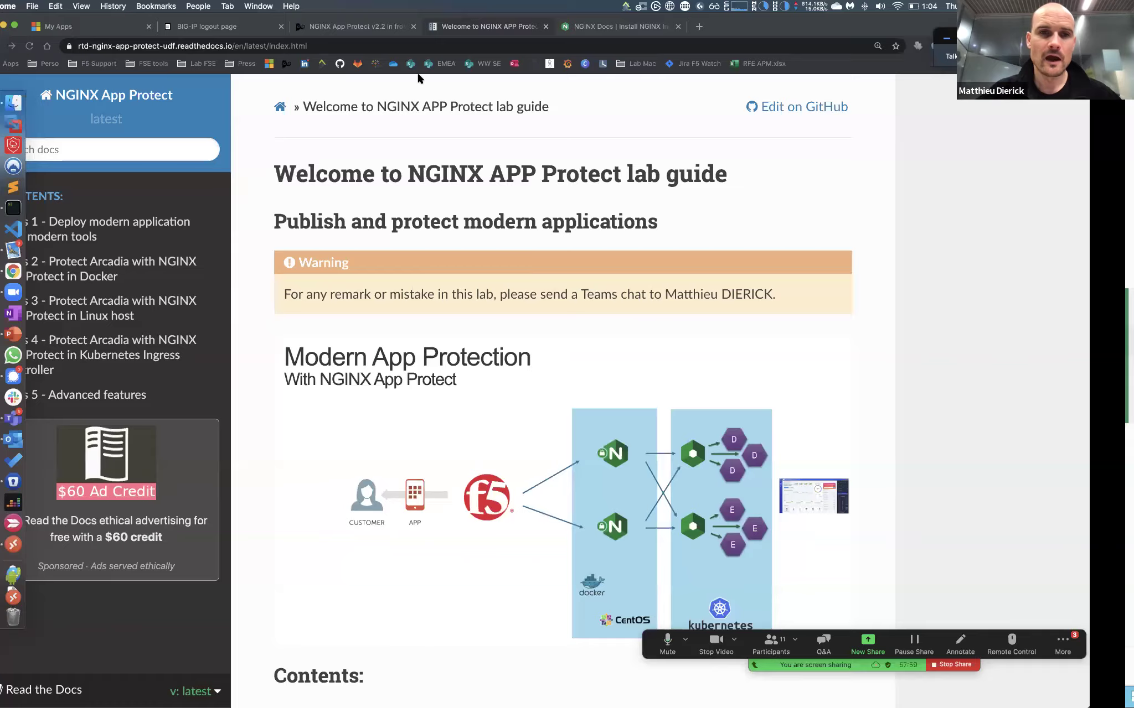
pyautogui.click(387, 28)
pyautogui.scroll(-8, 694, 248)
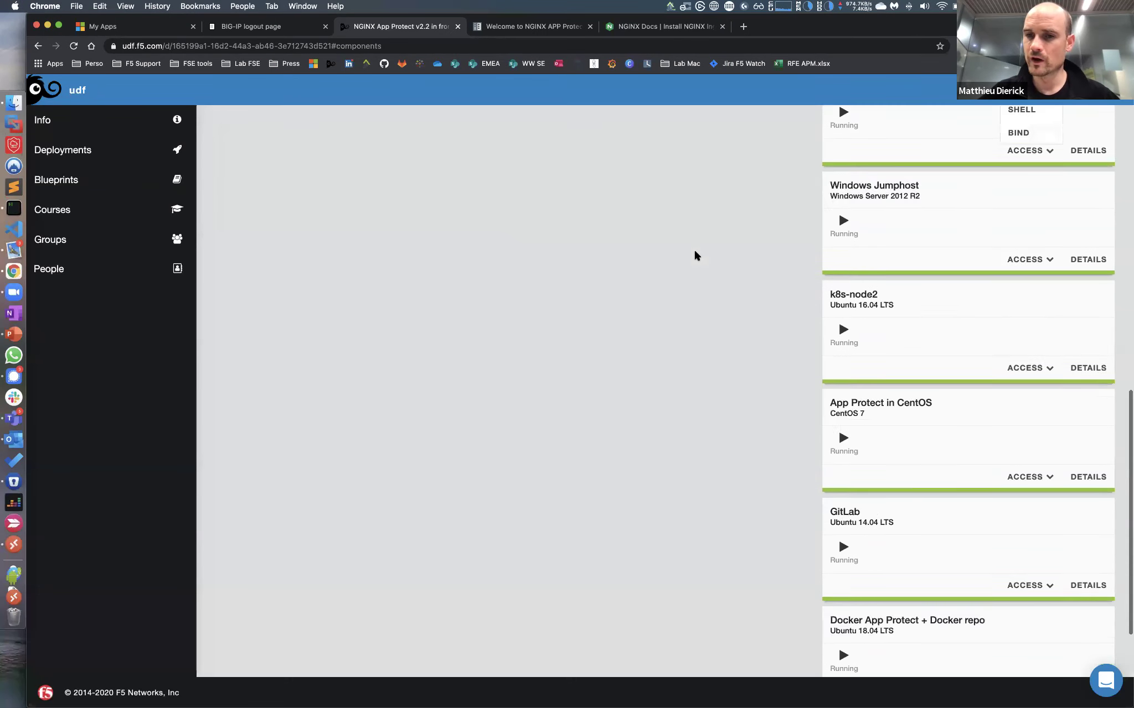
pyautogui.scroll(5, 813, 397)
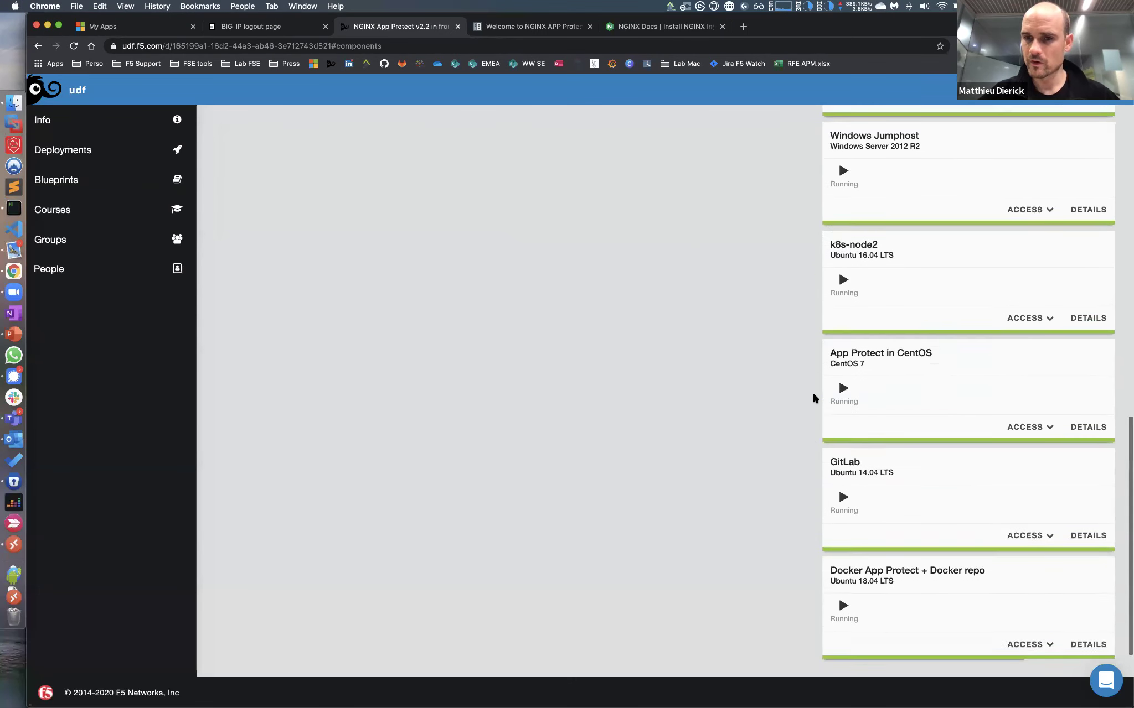
pyautogui.click(1048, 523)
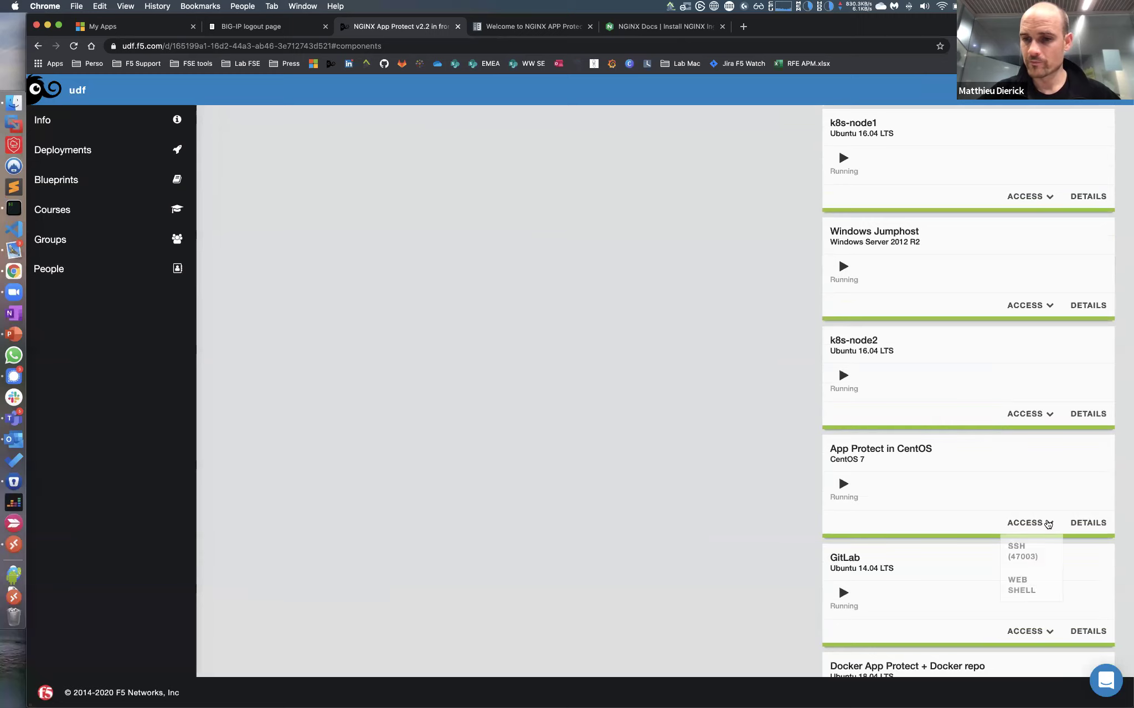
pyautogui.click(1022, 551)
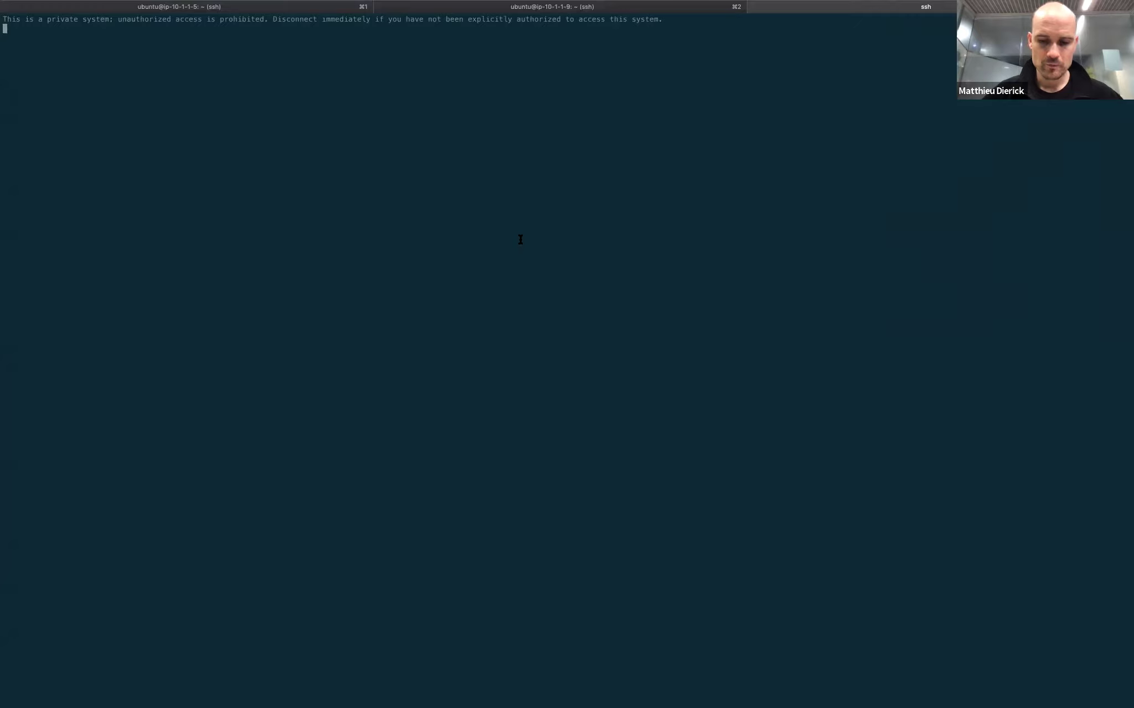
# Enlarge the terminal text and query the installed NGINX version with nginx -v.
pyautogui.press('super+plus')
pyautogui.press('super+plus')
pyautogui.press('super+plus')
pyautogui.press('super+plus')
pyautogui.press('super+plus')
pyautogui.press('super+plus')
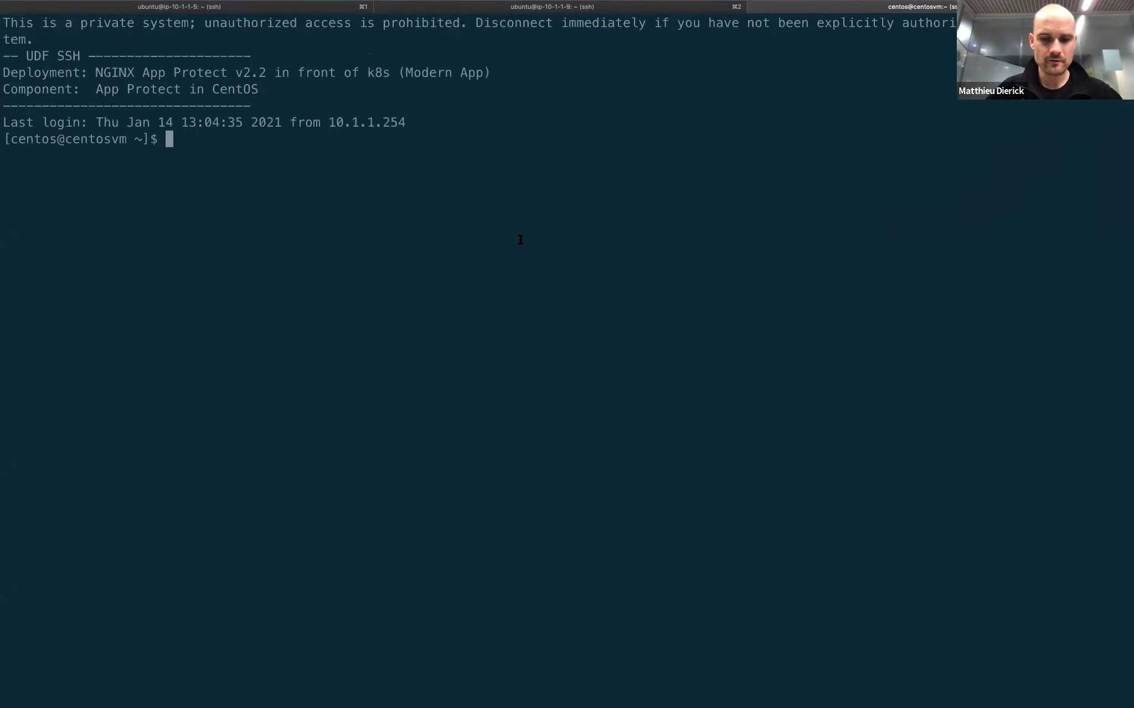
pyautogui.write('nginx -v')
pyautogui.press('Return')
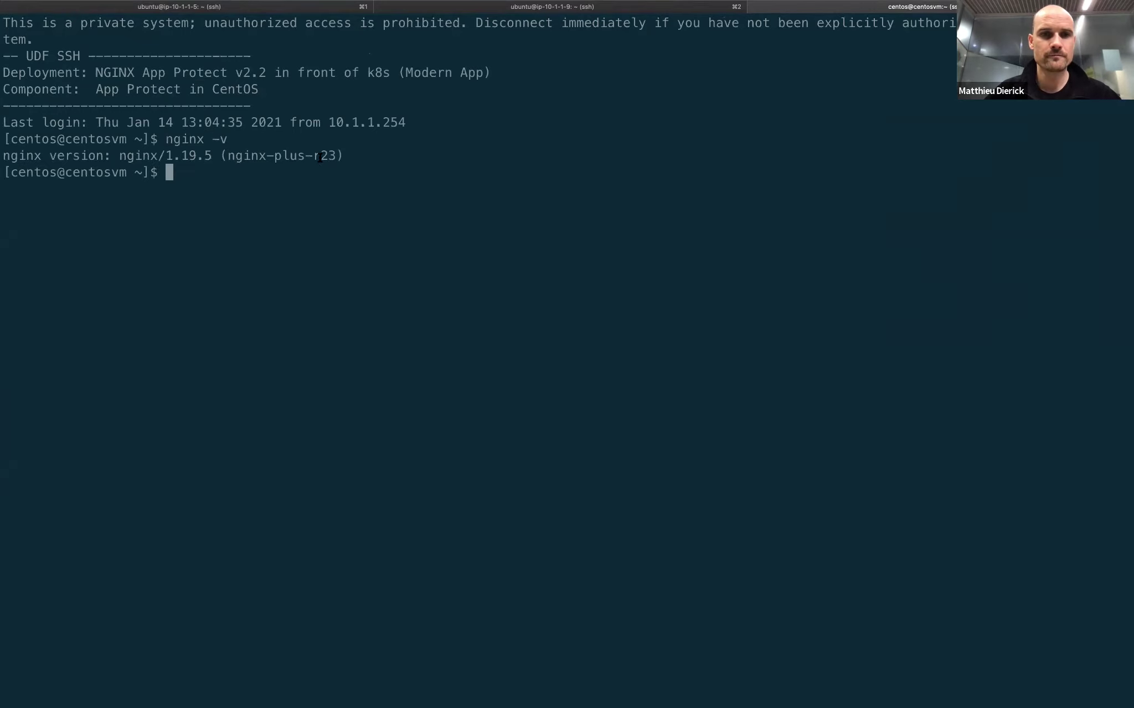
# Change to the /etc/nginx/ directory on the CentOS machine and list its files.
pyautogui.write('cd /et')
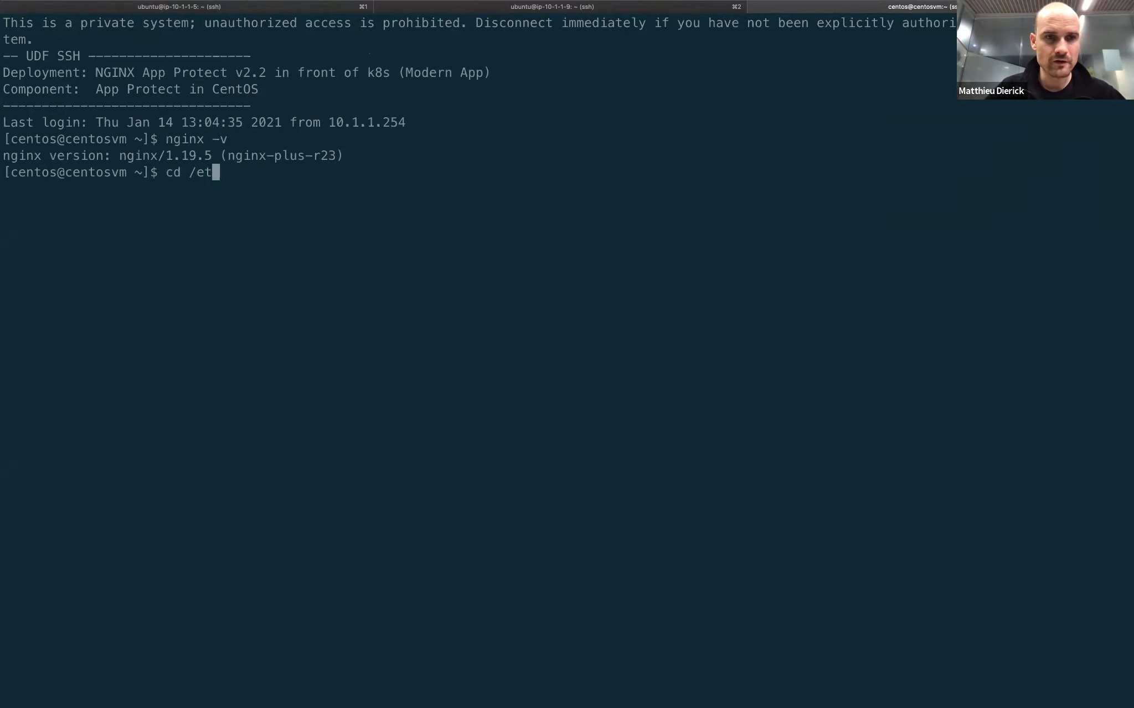
pyautogui.write('c/ng')
pyautogui.press('Tab')
pyautogui.press('Return')
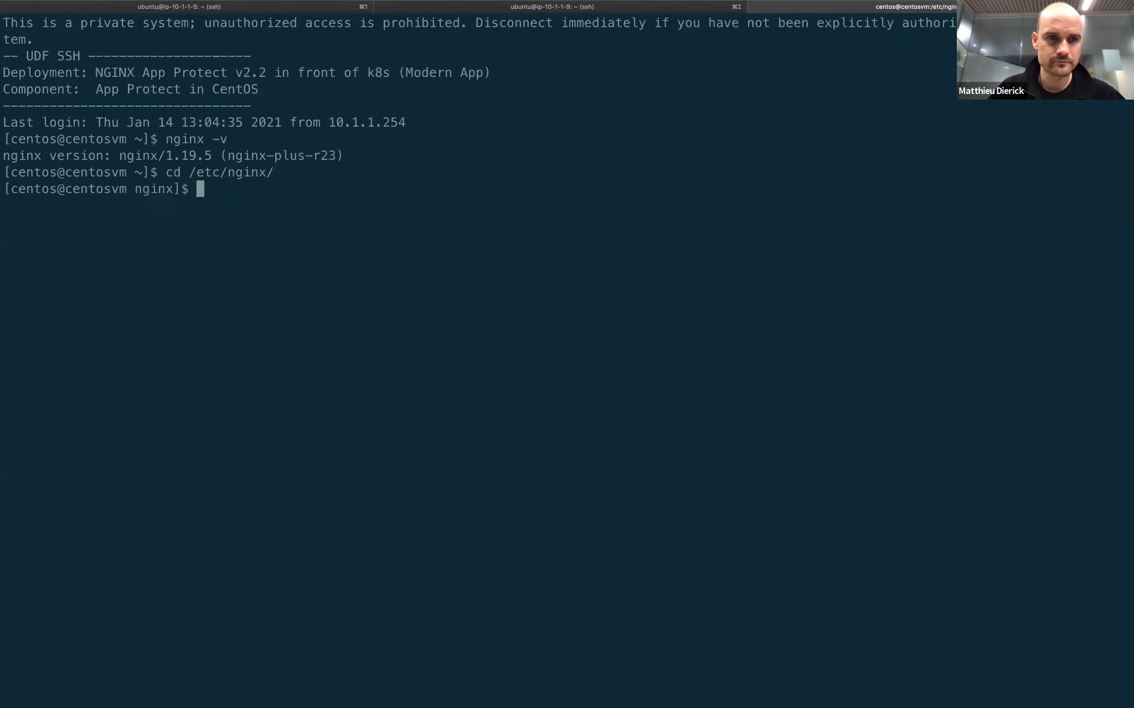
pyautogui.write('ls')
pyautogui.press('Return')
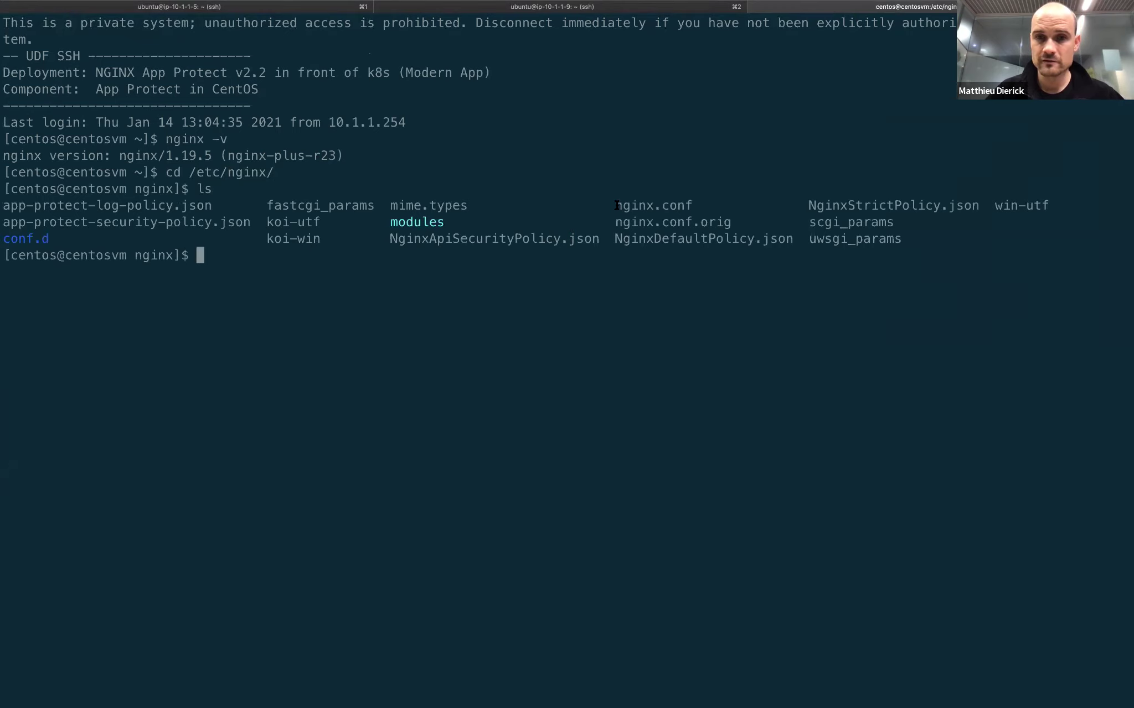
# Display nginx.conf with more and examine its proxy_pass target and the app_protect directives in the server block.
pyautogui.write('more nginx.conf')
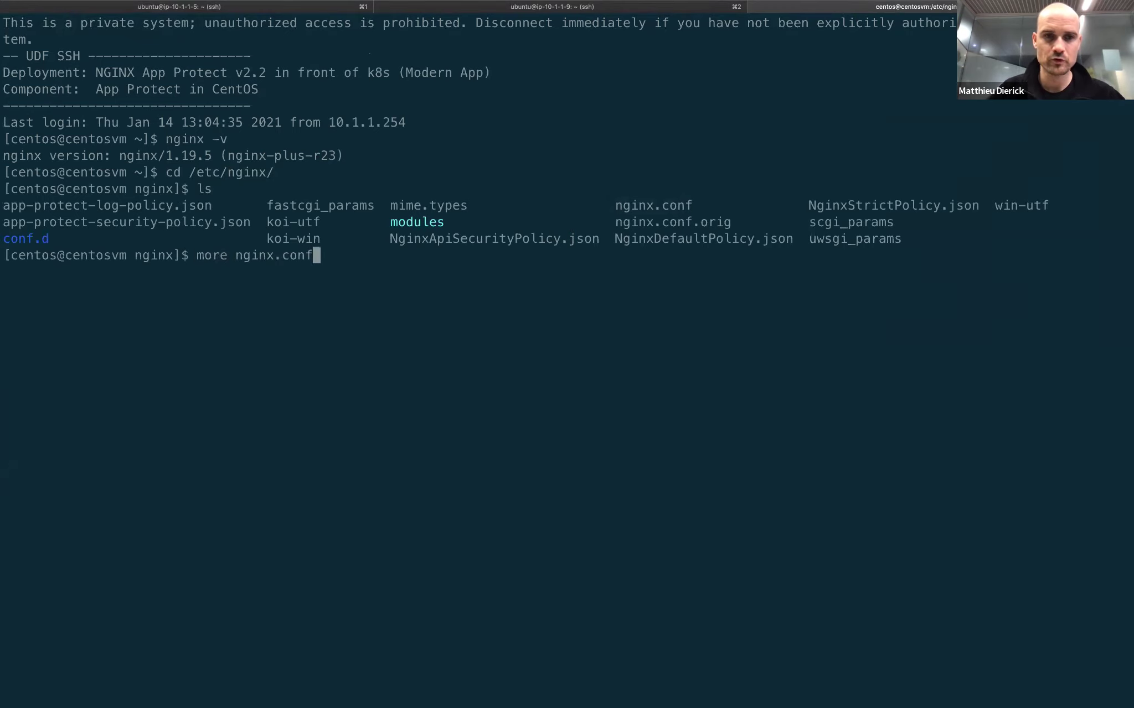
pyautogui.press('Return')
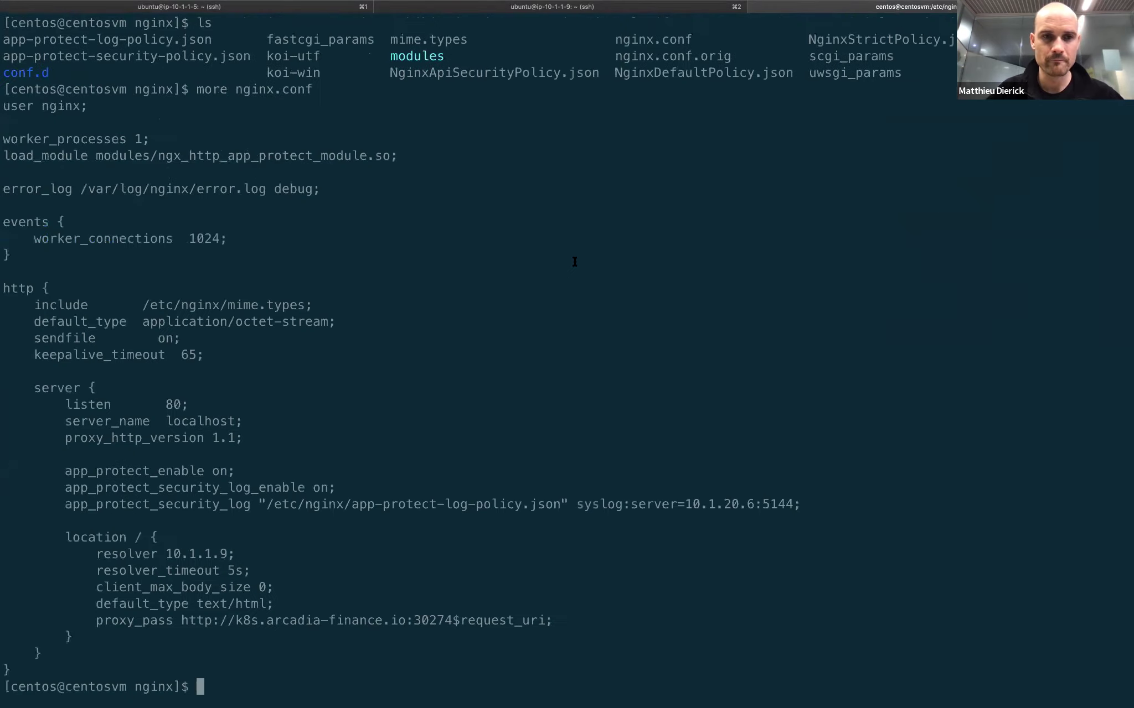
pyautogui.moveTo(233, 619); pyautogui.dragTo(450, 616)
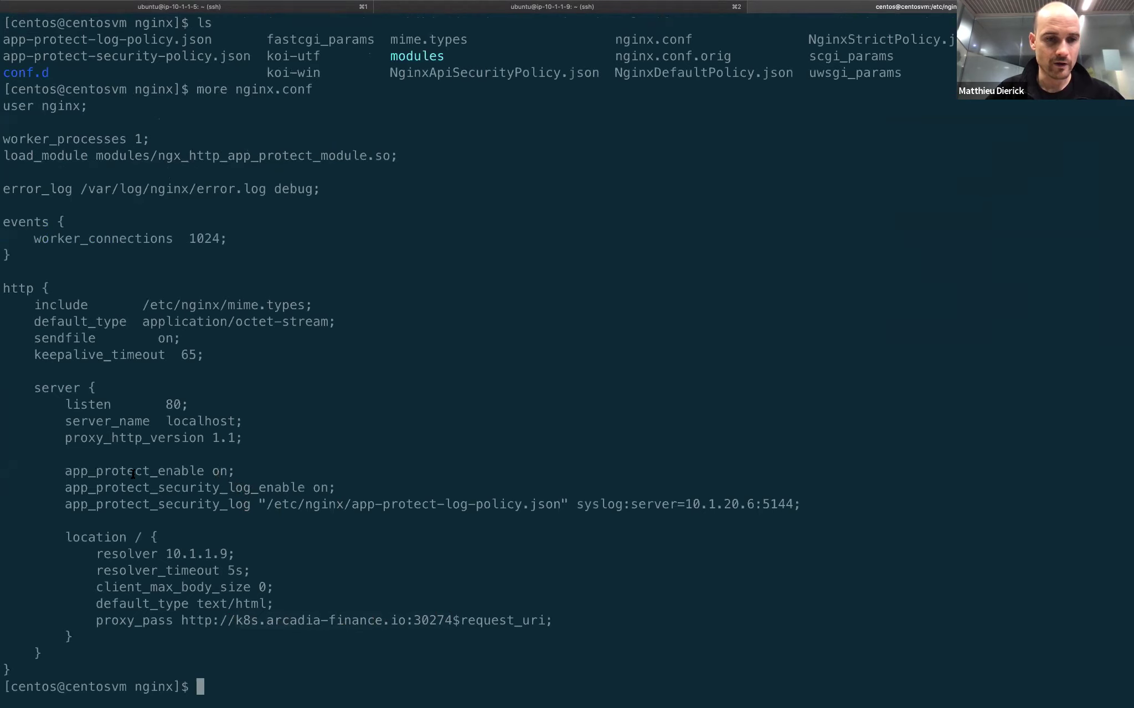
pyautogui.moveTo(65, 471); pyautogui.dragTo(231, 476)
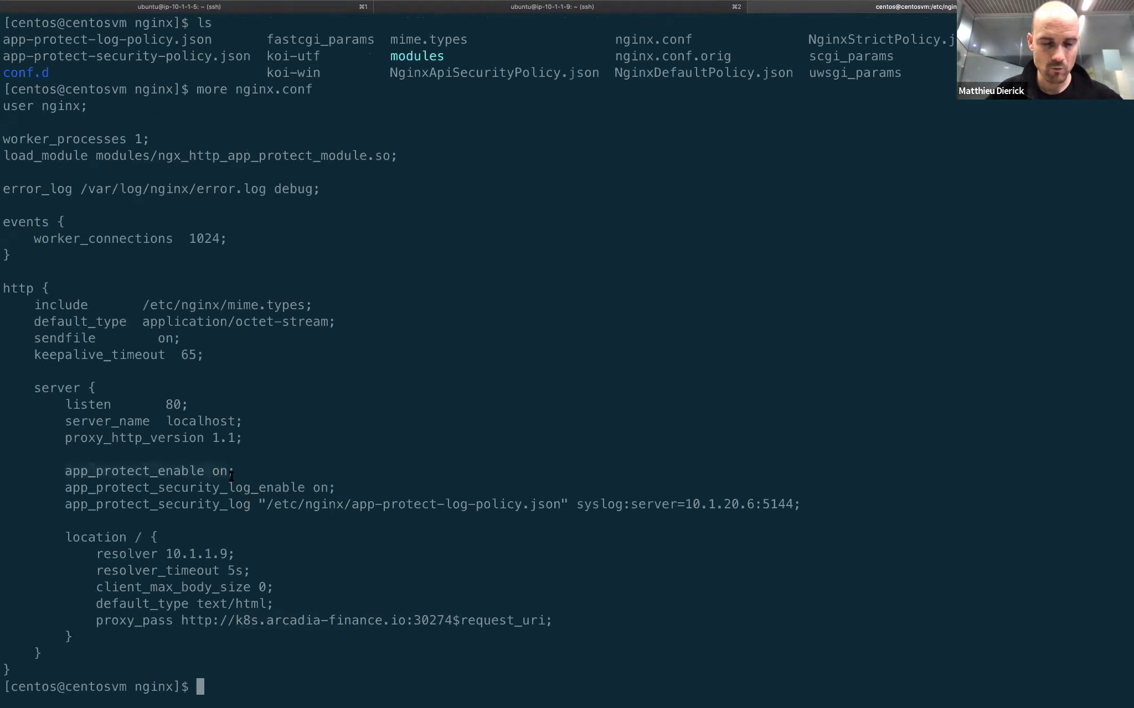
pyautogui.click(330, 508)
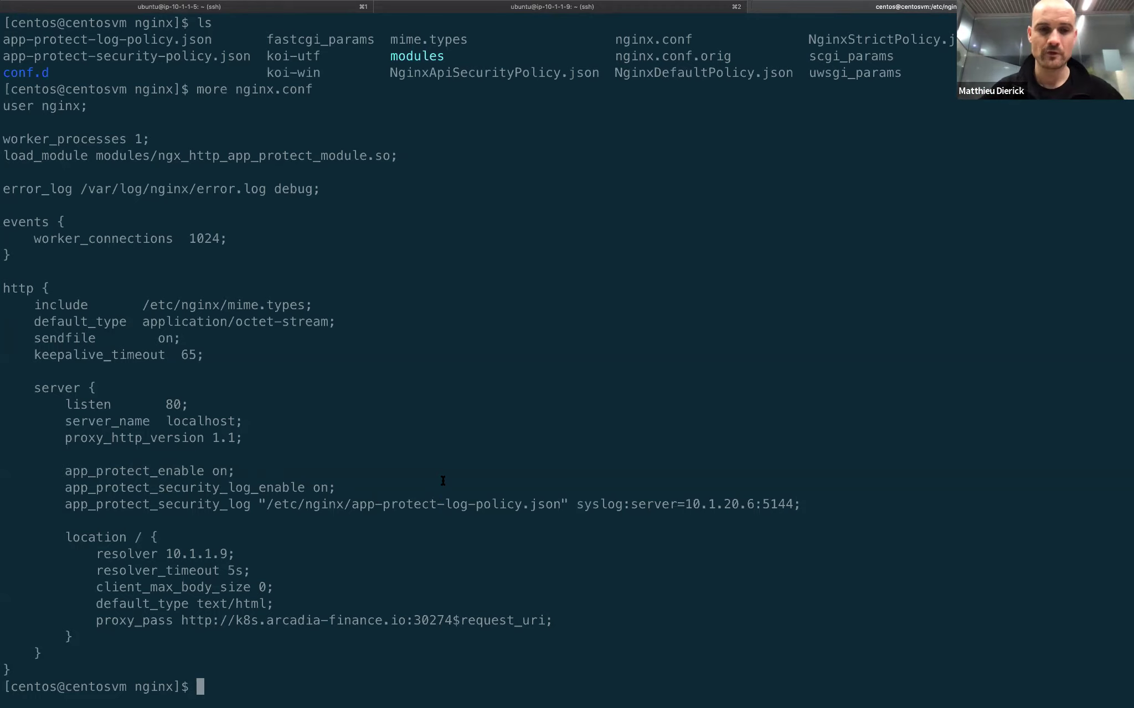
# List the files in /etc/nginx again and add four empty prompt lines below the listing.
pyautogui.write('ls')
pyautogui.press('Return')
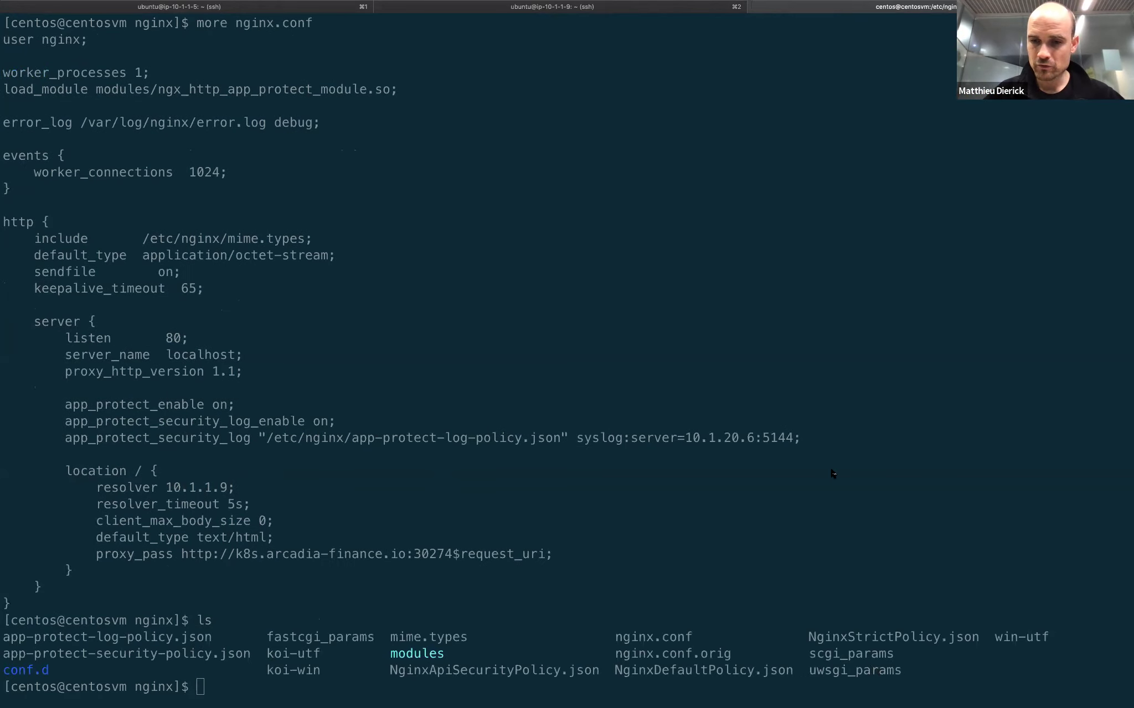
pyautogui.click(467, 530)
pyautogui.press('Return')
pyautogui.press('Return')
pyautogui.press('Return')
pyautogui.press('Return')
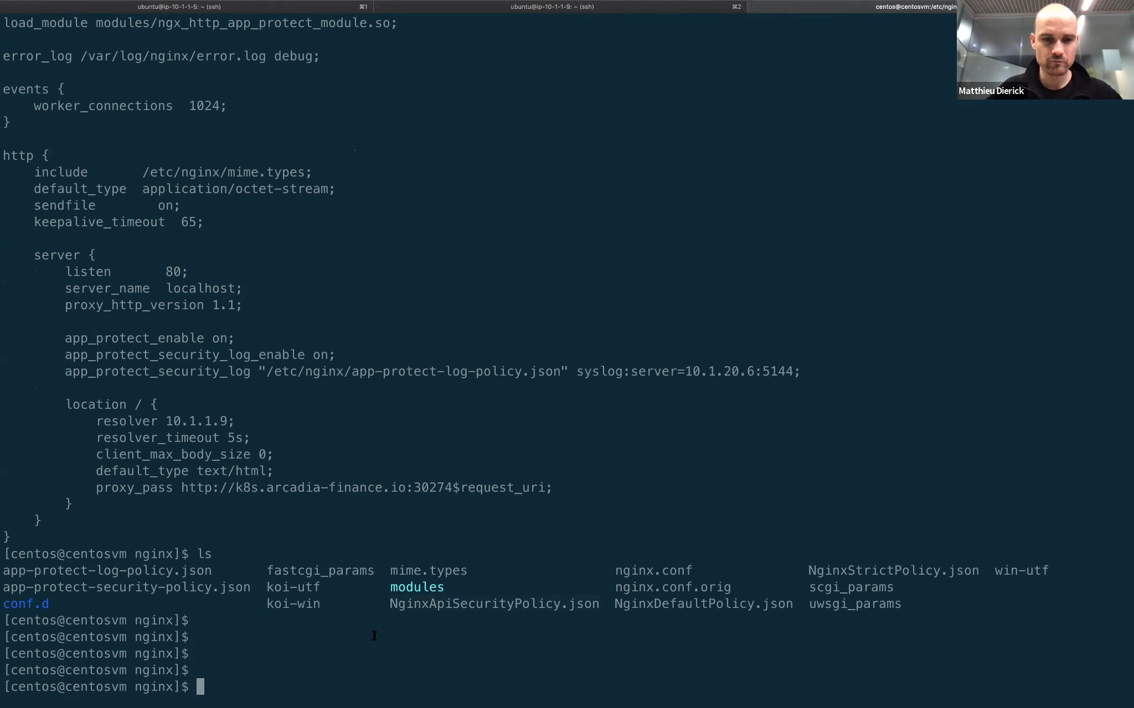
# Display NginxApiSecurityPolicy.json with more and highlight its open-api-files section.
pyautogui.write('more Nginx')
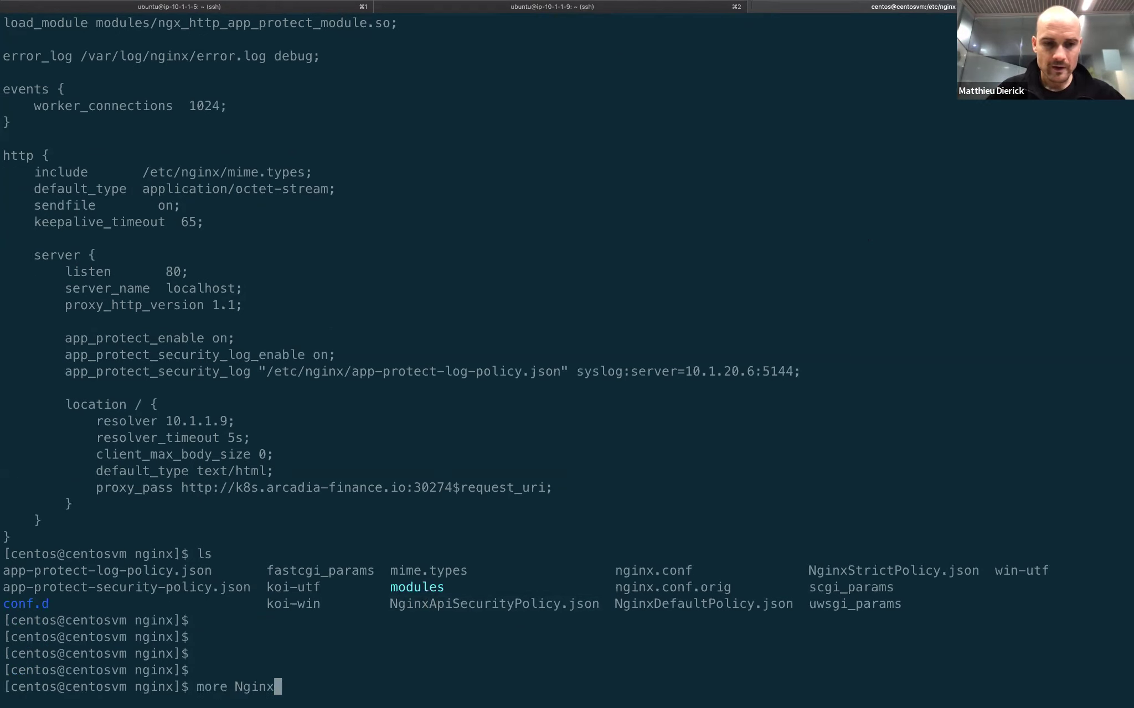
pyautogui.write('A')
pyautogui.press('Tab')
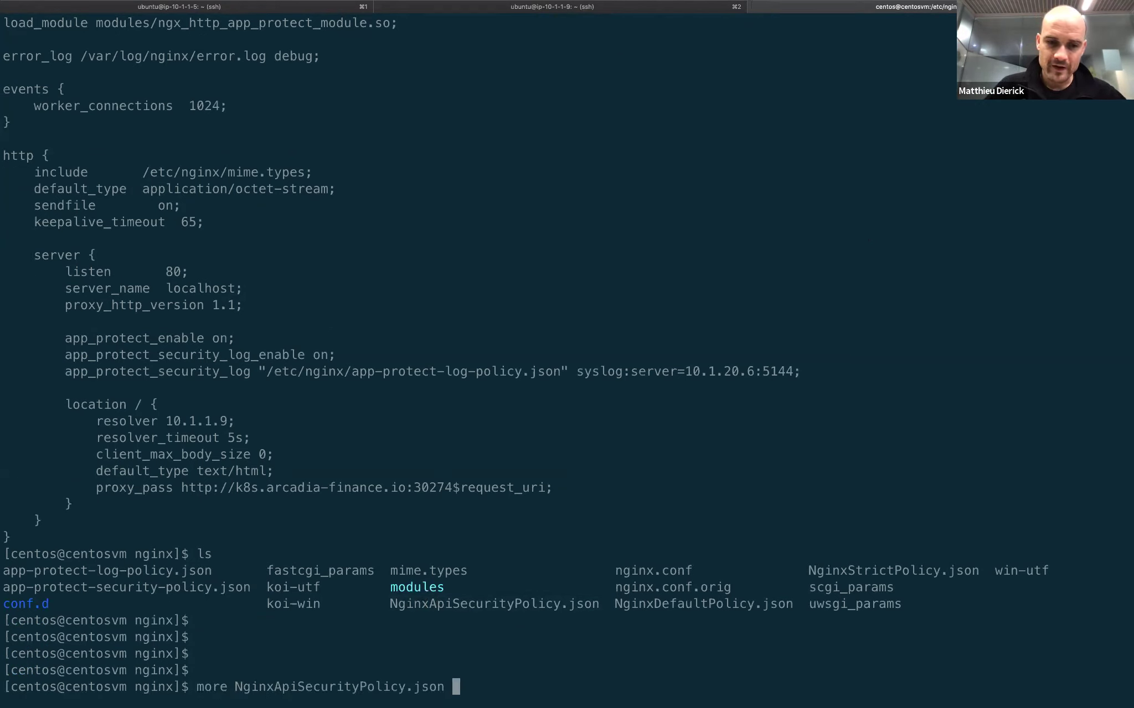
pyautogui.press('Return')
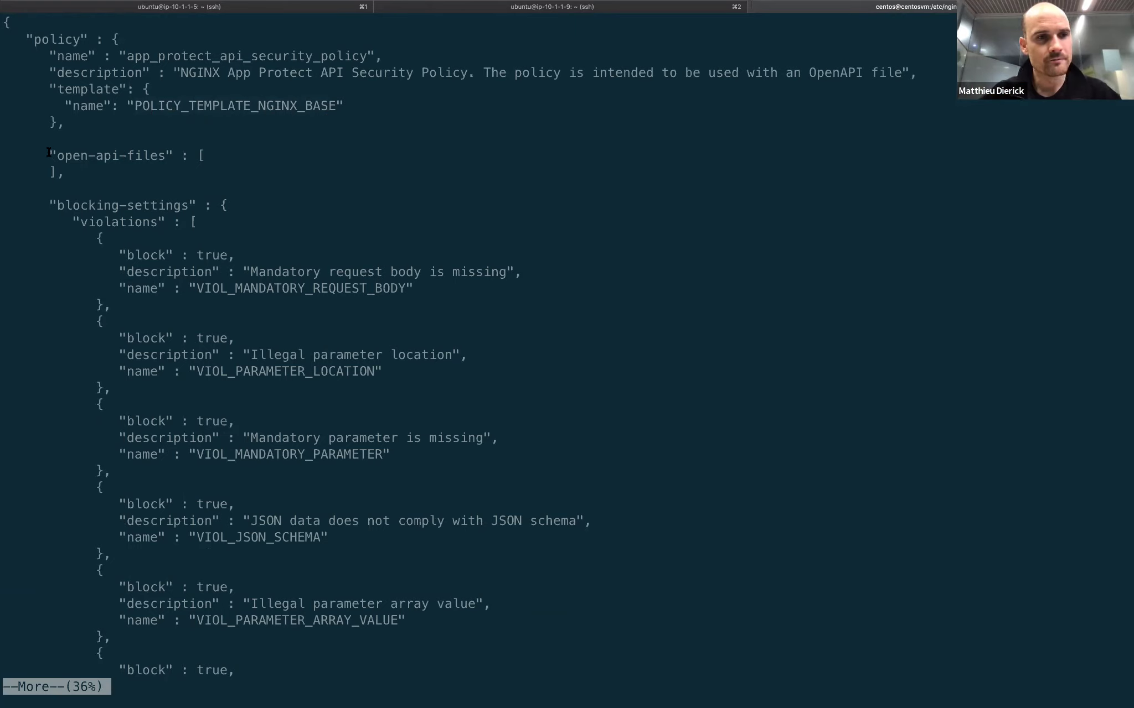
pyautogui.doubleClick(58, 171)
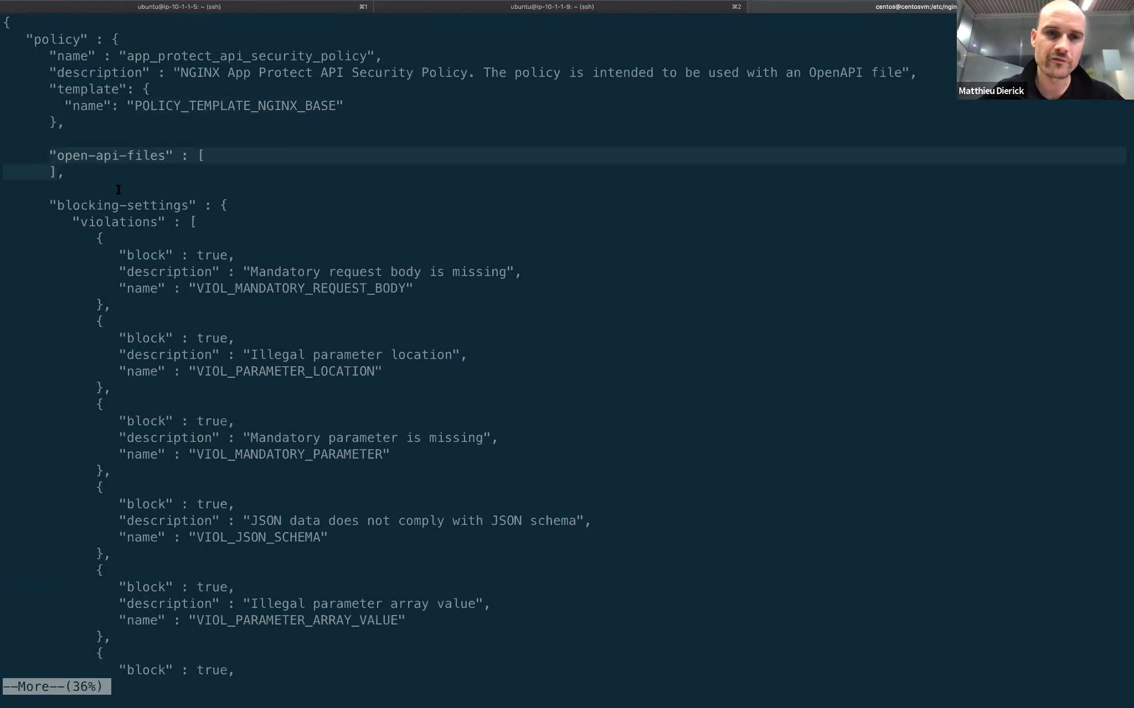
# Switch to Chrome's NGINX App Protect lab guide and open Step 14 - Protect Arcadia API under Class 5 - Advanced features.
pyautogui.hotkey('ctrl', 'Left')
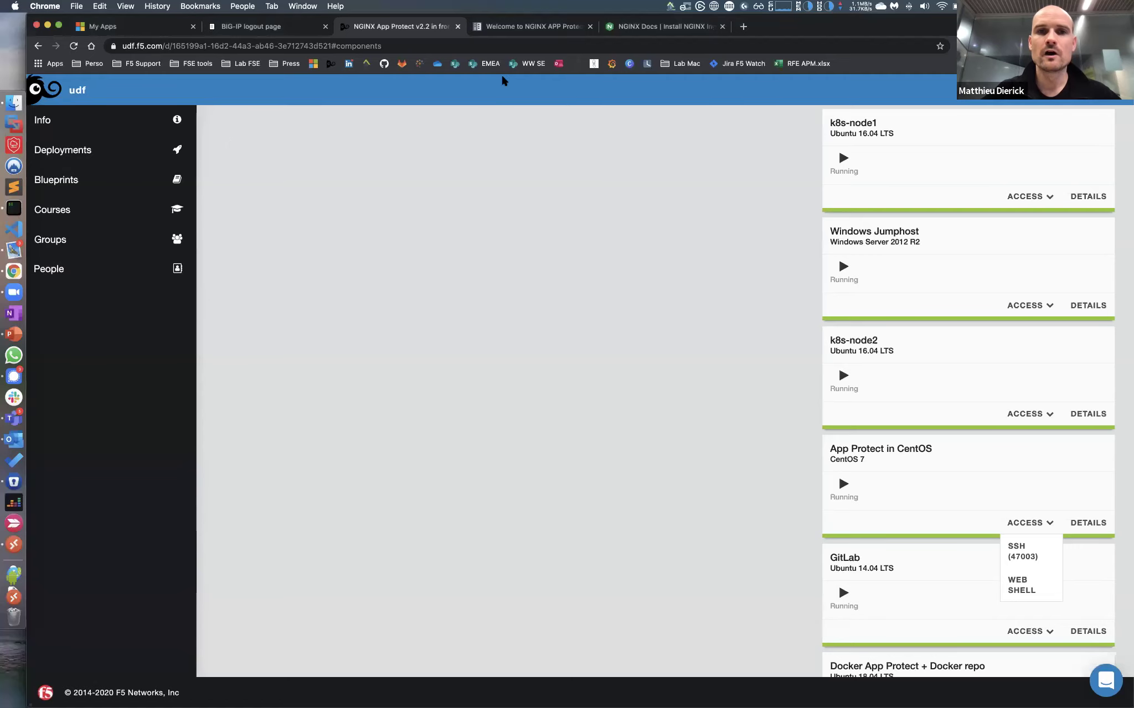
pyautogui.click(523, 28)
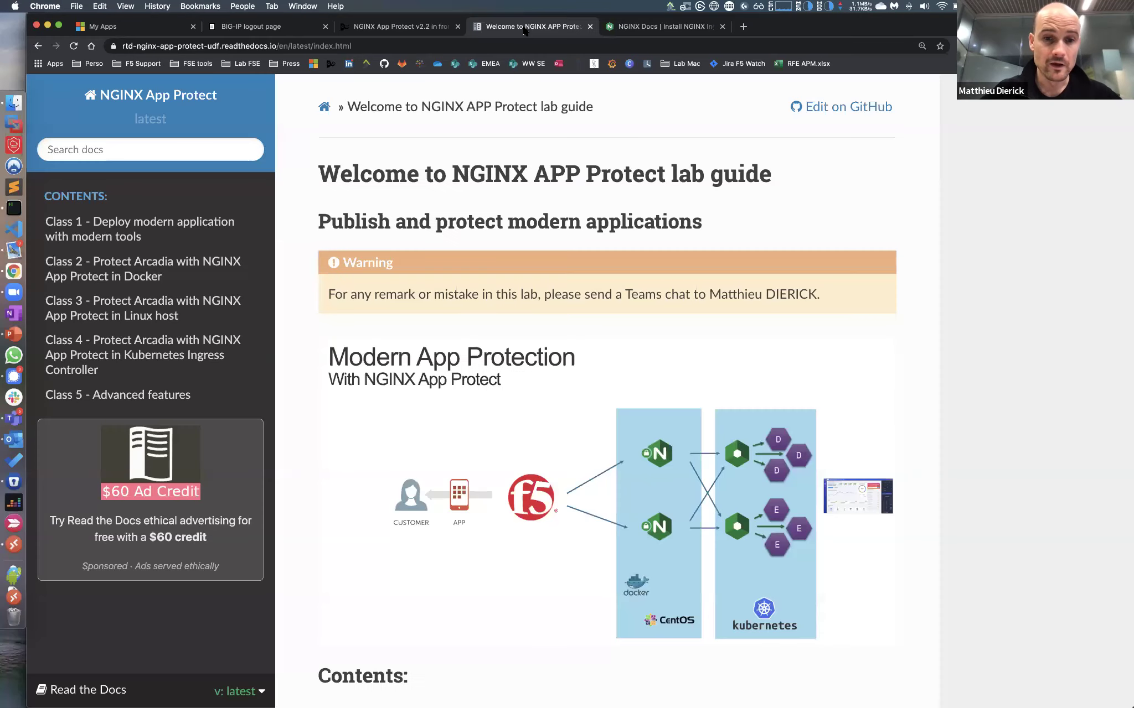
pyautogui.click(133, 395)
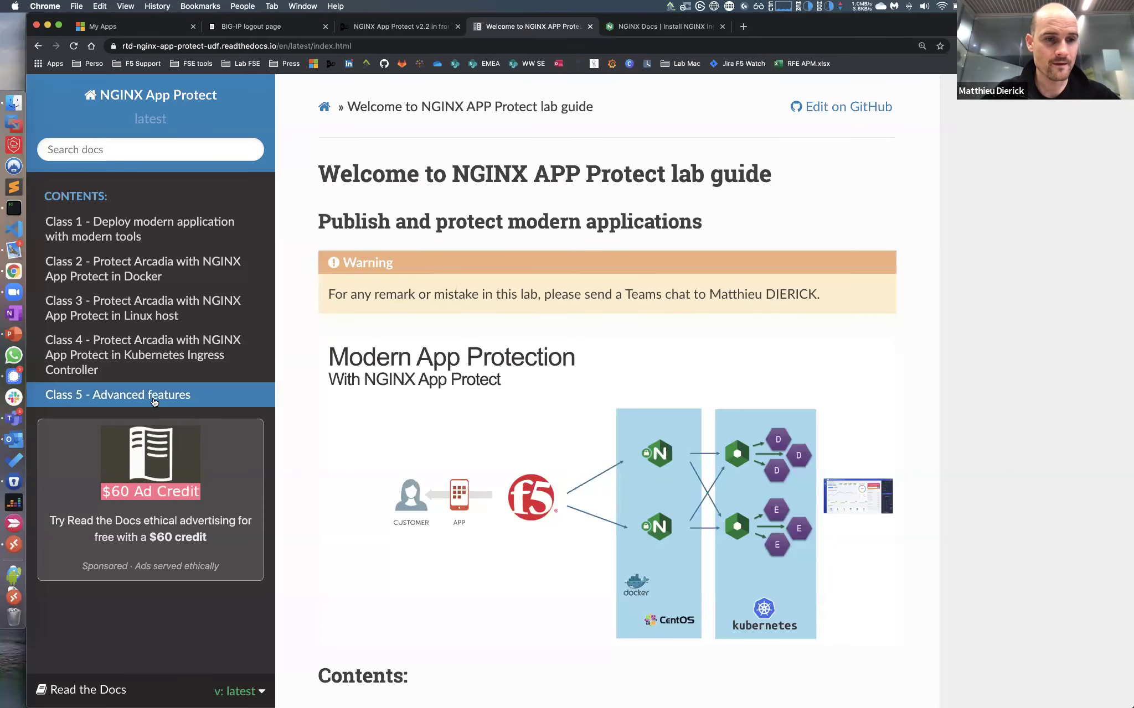
pyautogui.click(142, 471)
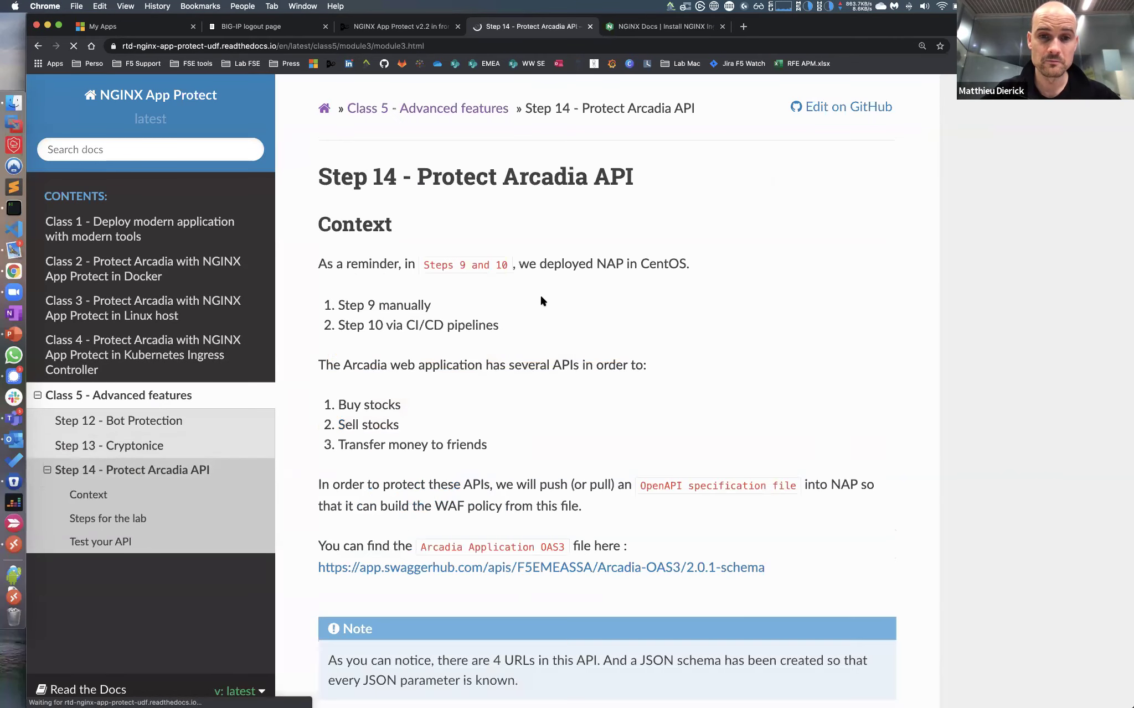
# Follow the guide's link to the Arcadia-OAS3 2.0.1-schema specification on SwaggerHub and select the page address.
pyautogui.scroll(-2, 570, 451)
pyautogui.click(548, 516)
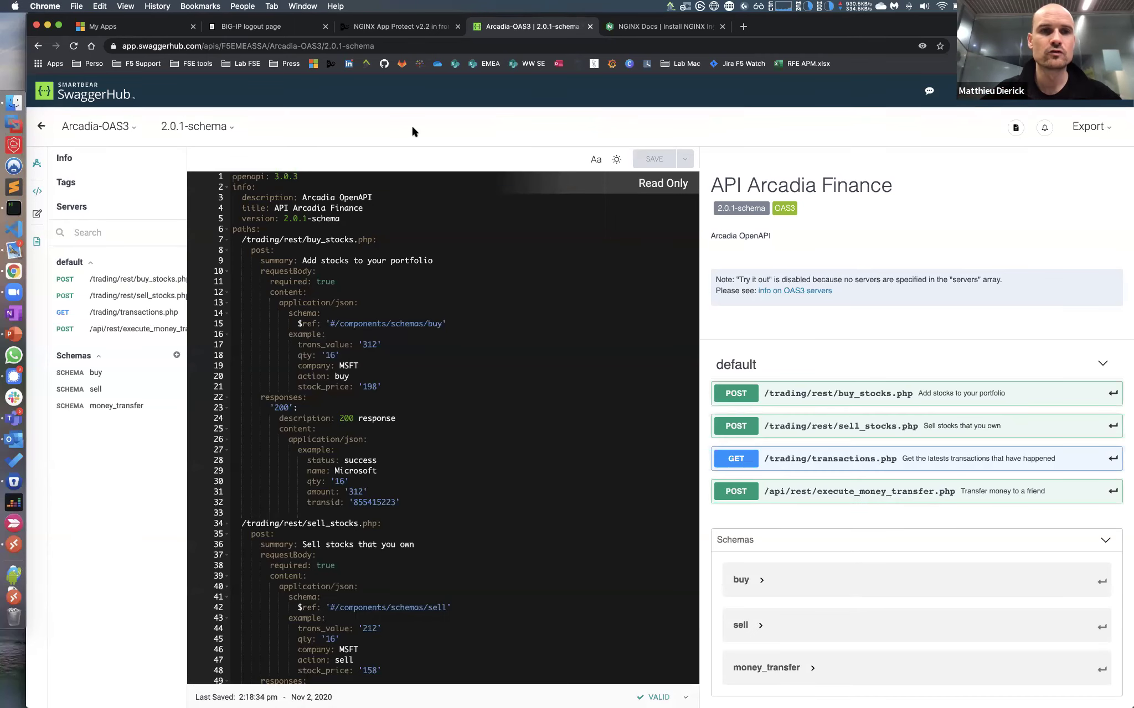
pyautogui.click(376, 48)
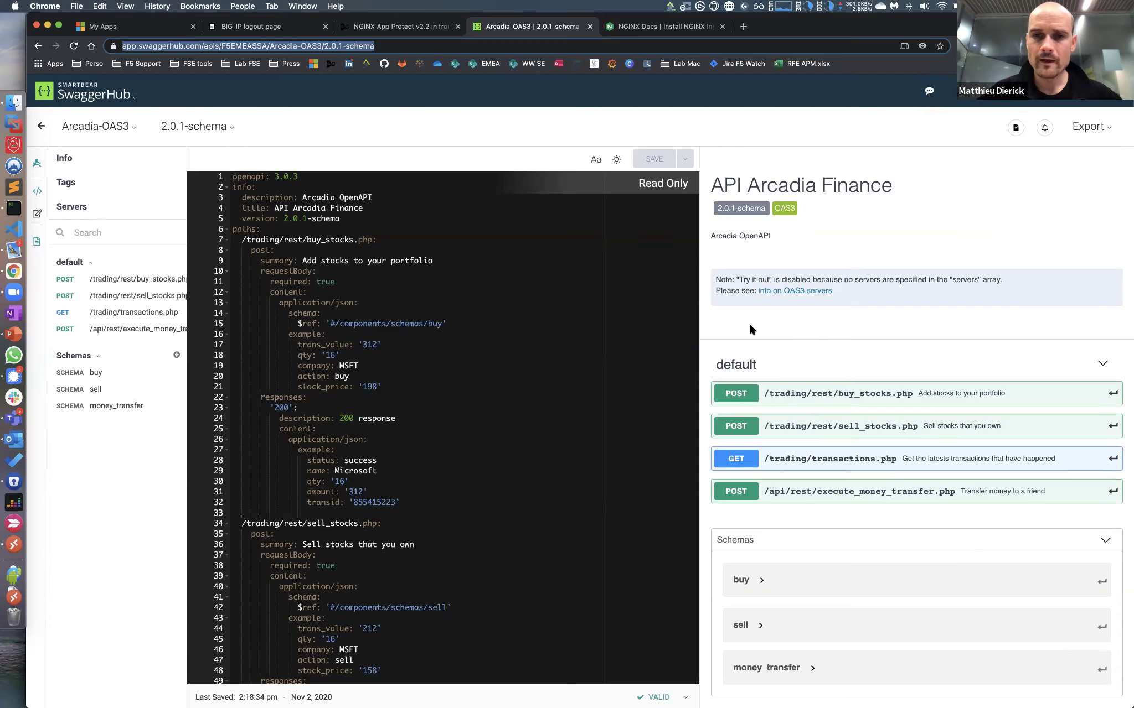
# Return to the Step 14 guide and review the lab steps for editing NginxApiSecurityPolicy.json with the OAS file link and updating nginx.conf.
pyautogui.click(35, 47)
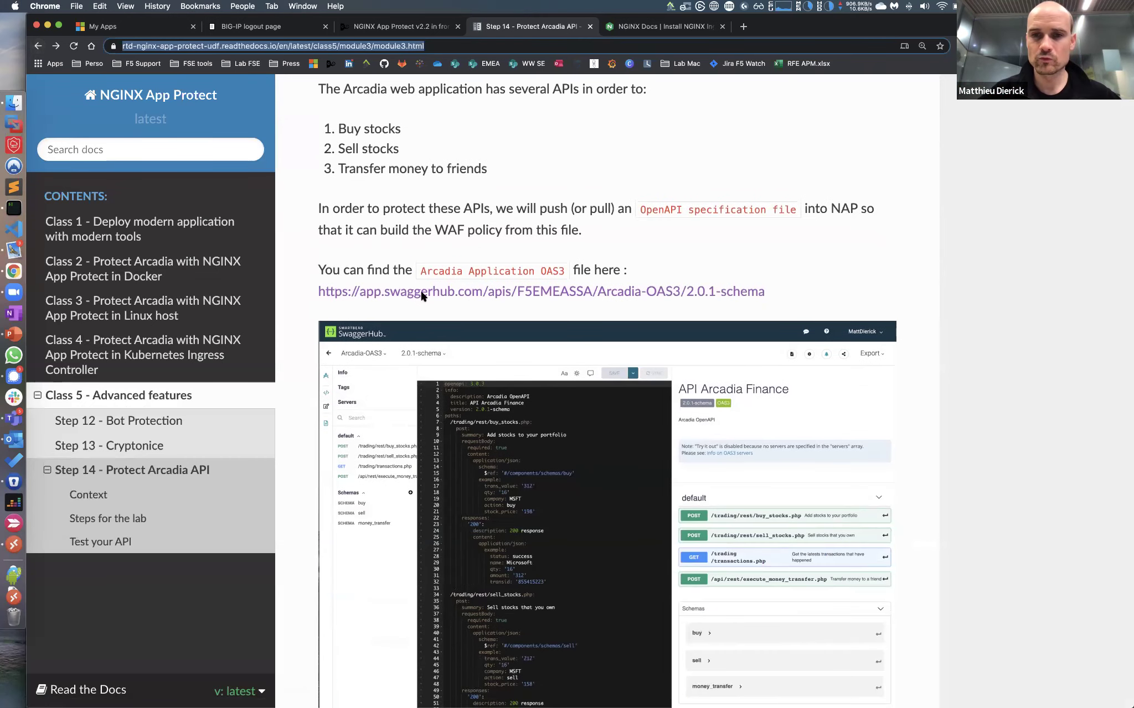
pyautogui.scroll(-12, 599, 391)
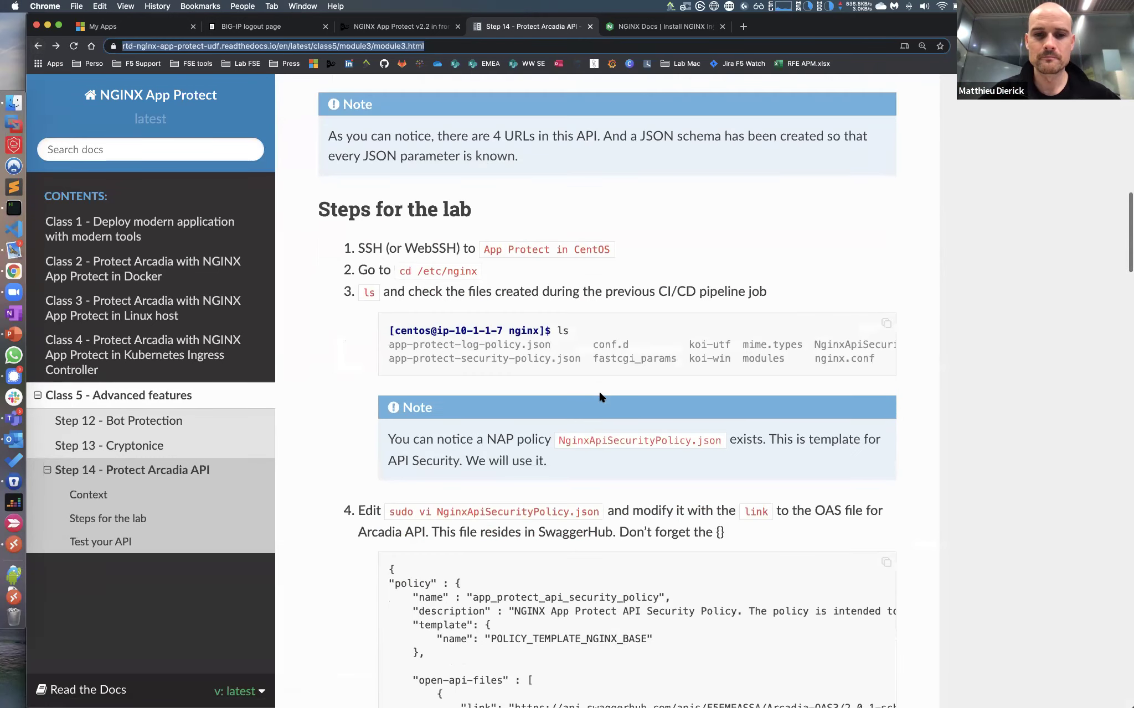
pyautogui.scroll(-3, 599, 396)
pyautogui.moveTo(390, 271); pyautogui.dragTo(442, 506)
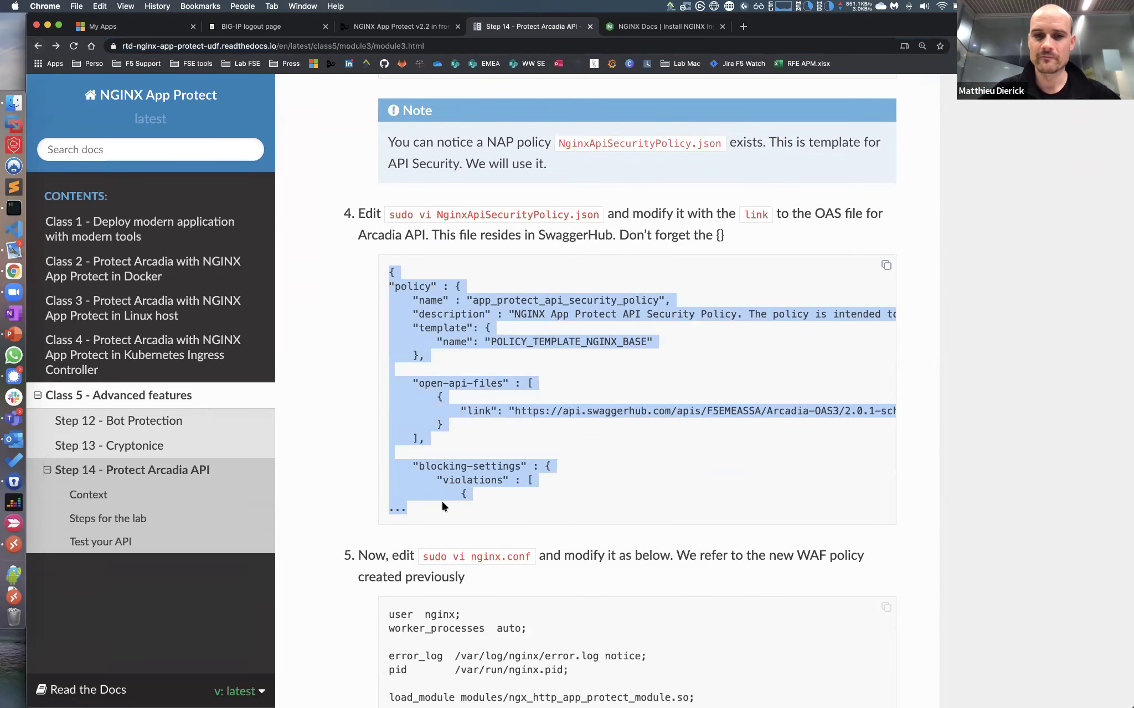
pyautogui.click(505, 439)
pyautogui.hscroll(3, 475, 407)
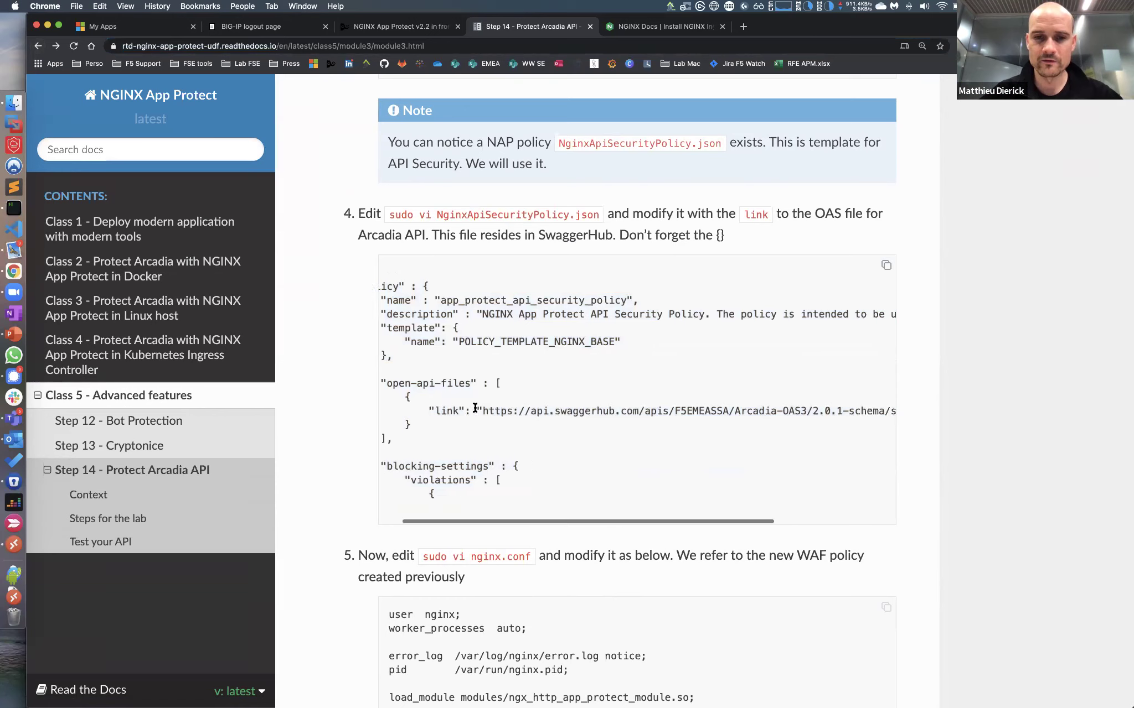
pyautogui.hscroll(10, 475, 408)
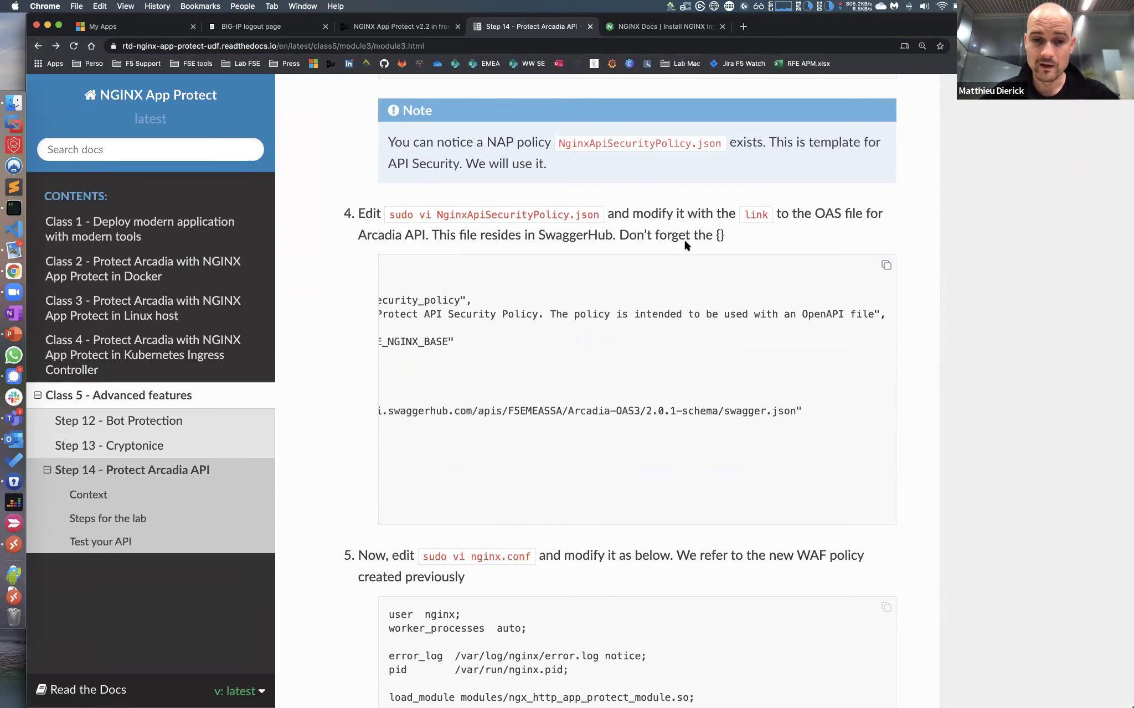
pyautogui.scroll(-8, 684, 244)
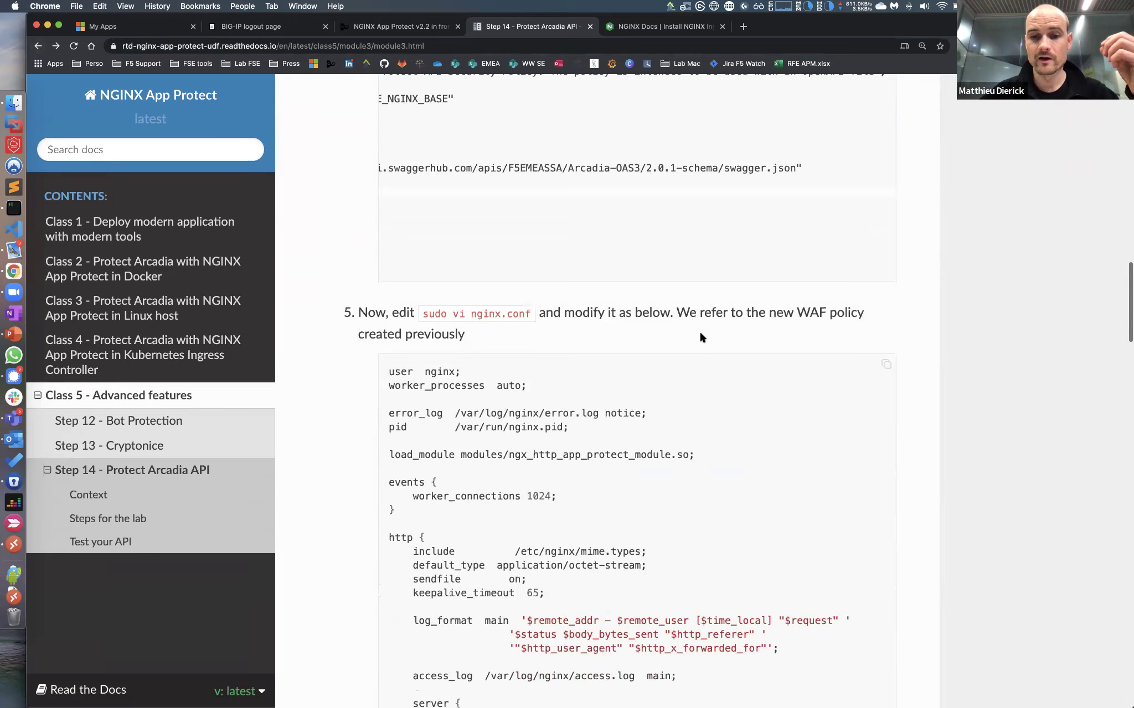
pyautogui.scroll(-4, 700, 337)
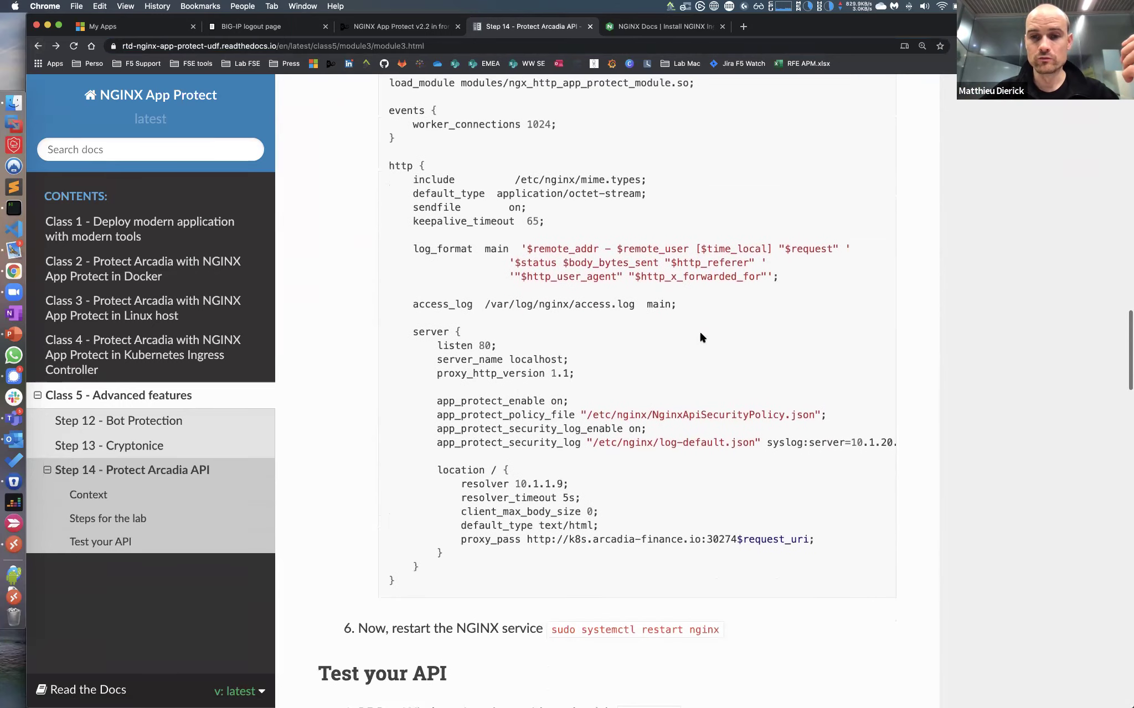
pyautogui.scroll(9, 700, 337)
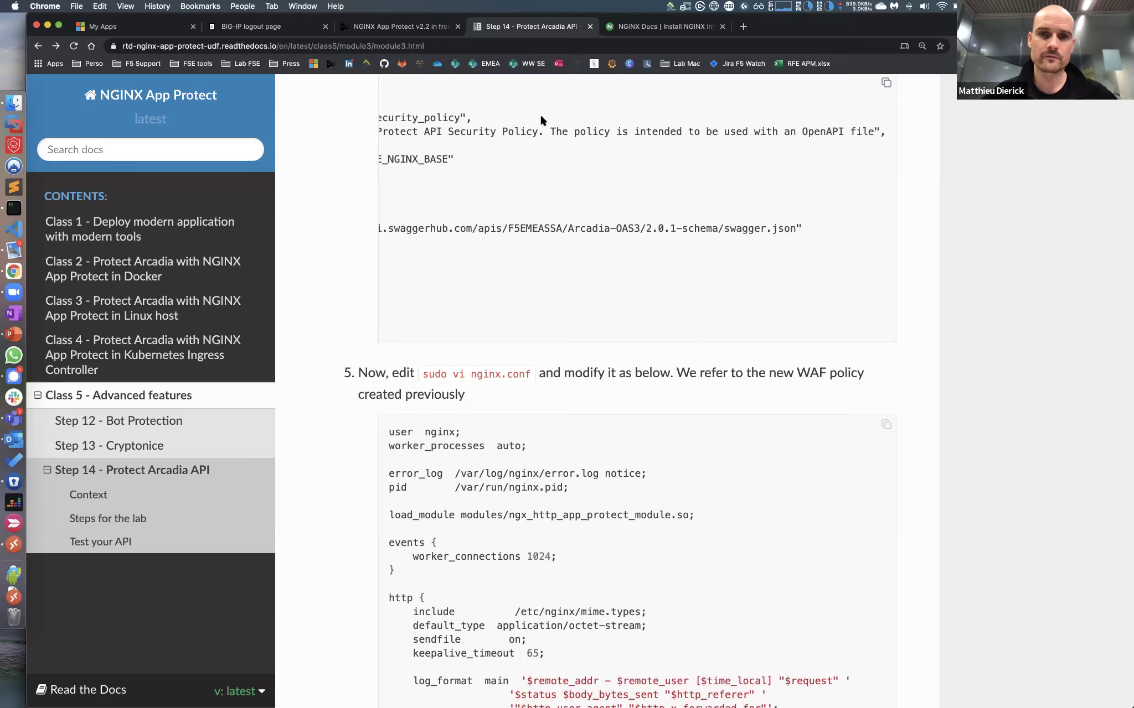
# Open the Arcadia OAS3 SwaggerHub link in a new browser tab and examine the API paths and schema references in the specification.
pyautogui.scroll(20, 547, 509)
pyautogui.keyDown('super'); pyautogui.click(539, 568); pyautogui.keyUp('super')
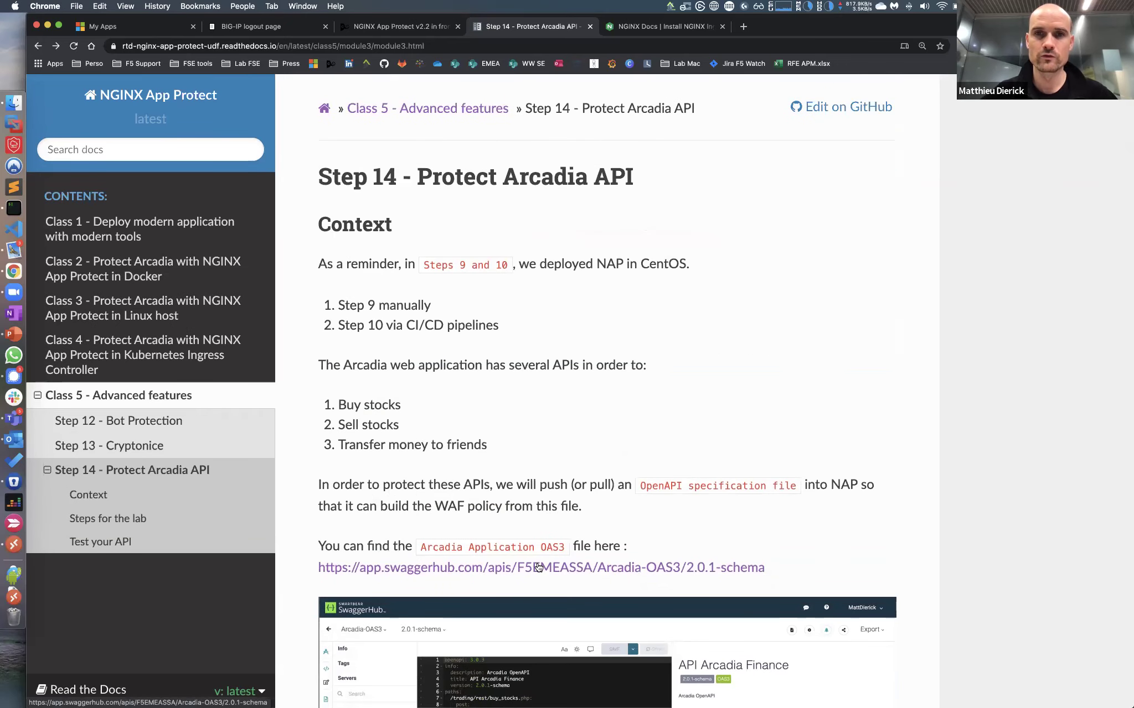
pyautogui.click(622, 29)
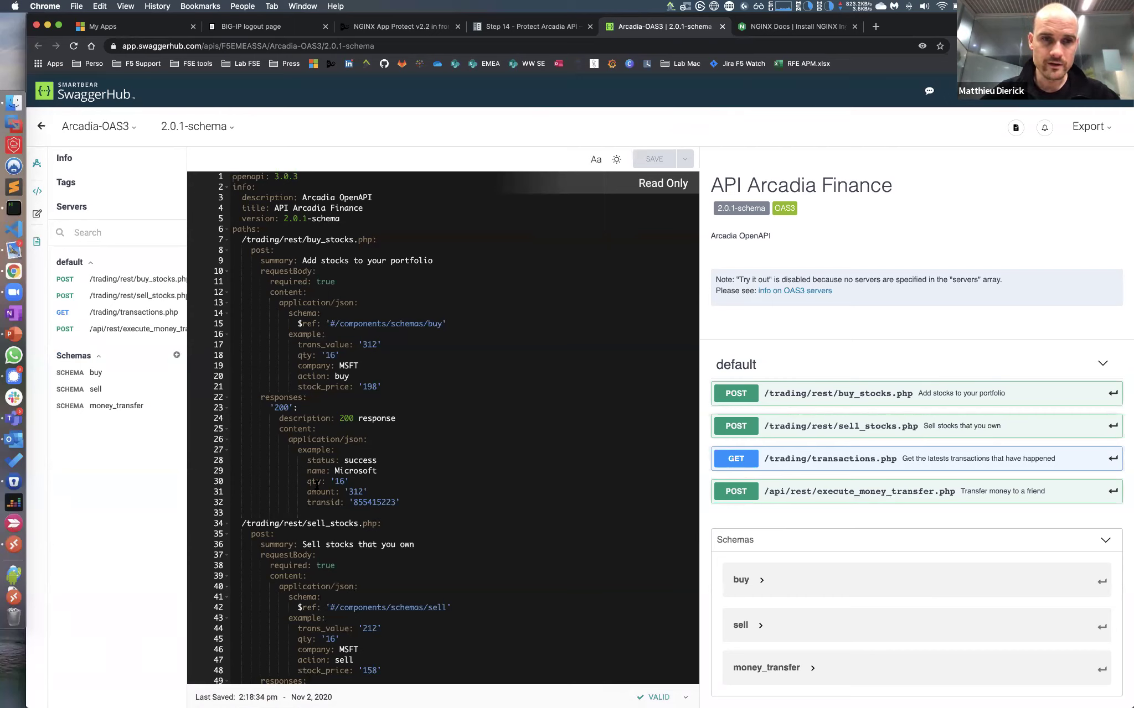
pyautogui.scroll(-10, 317, 483)
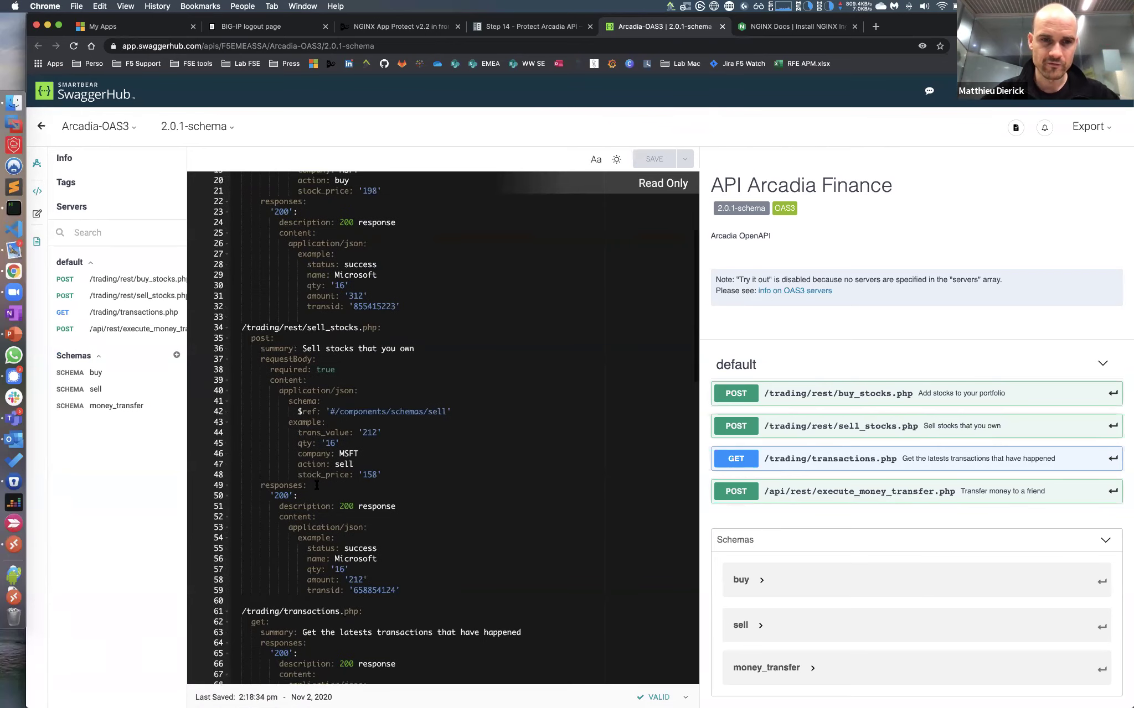
pyautogui.scroll(-15, 316, 483)
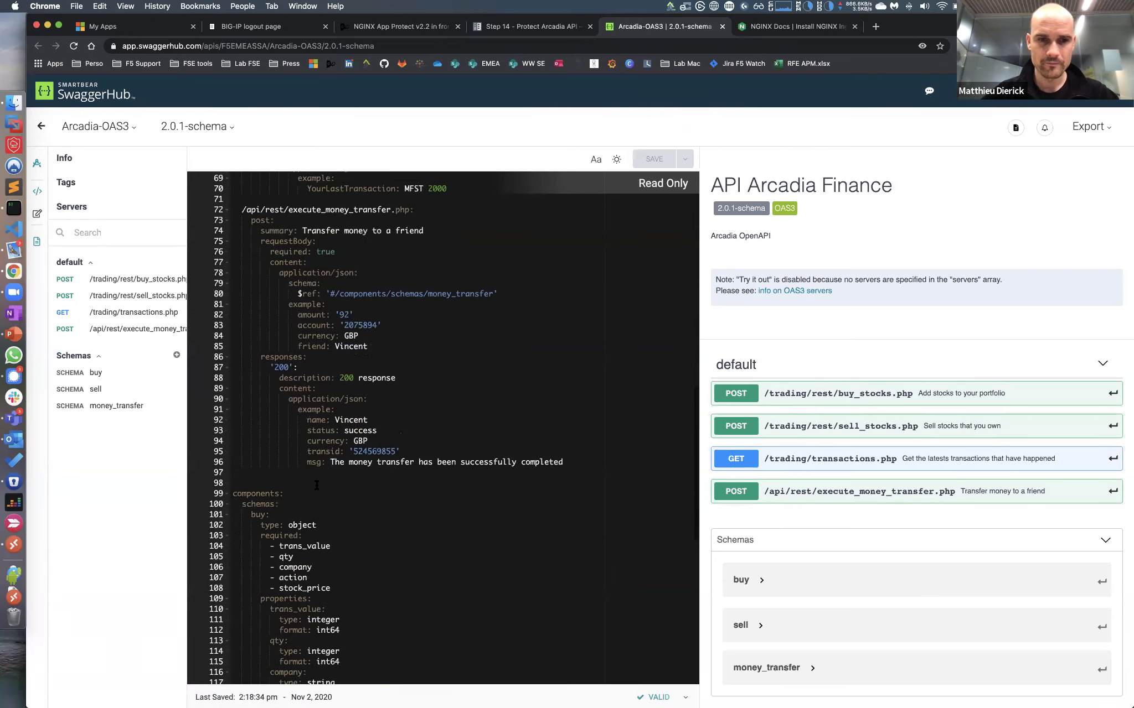
pyautogui.scroll(8, 317, 486)
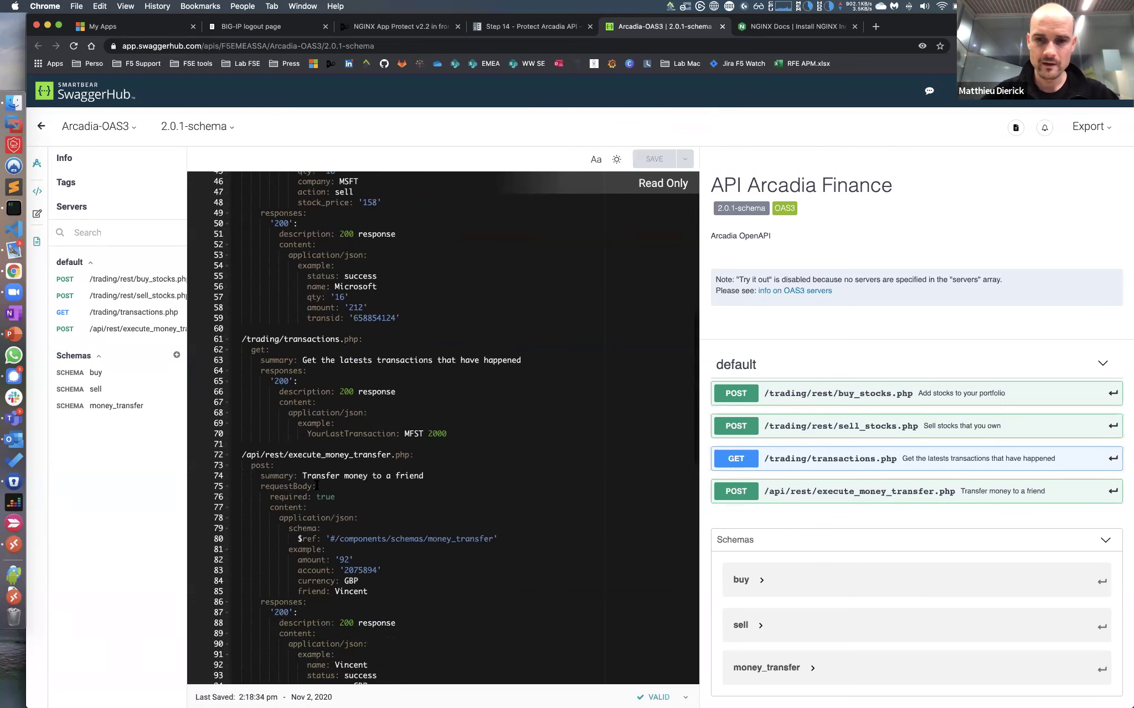
pyautogui.scroll(-1, 800, 465)
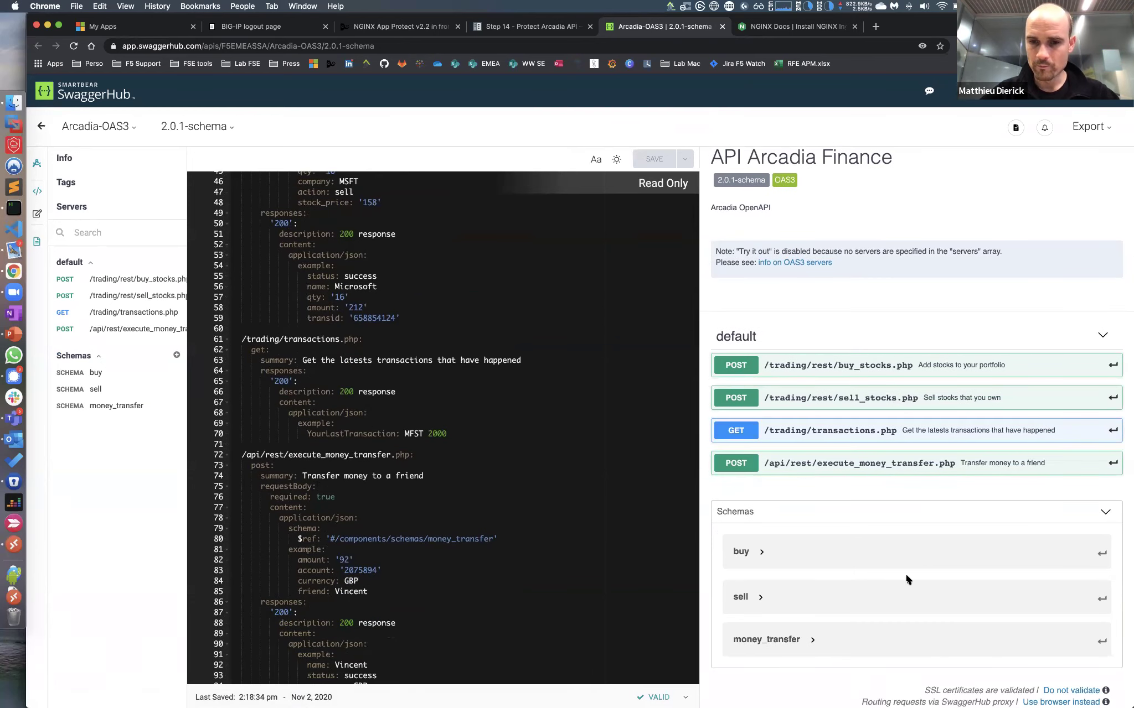
# Expand the buy schema to inspect its parameters, and return to the Step 14 lab guide.
pyautogui.click(745, 553)
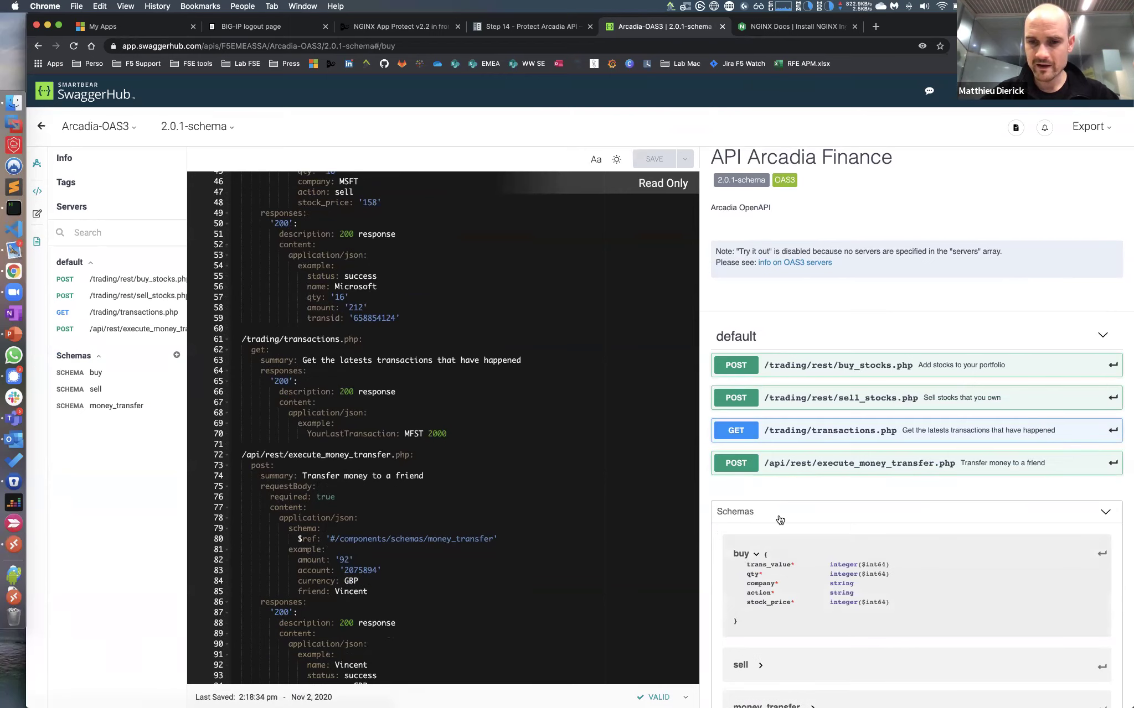
pyautogui.scroll(-2, 777, 517)
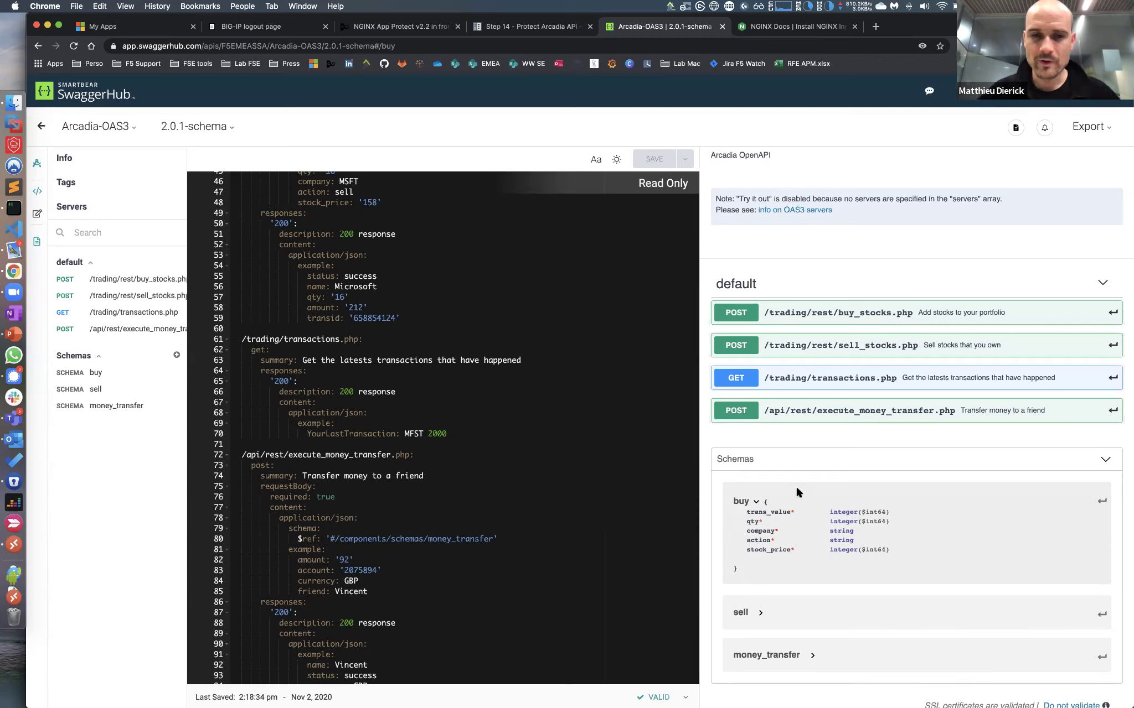
pyautogui.scroll(15, 521, 429)
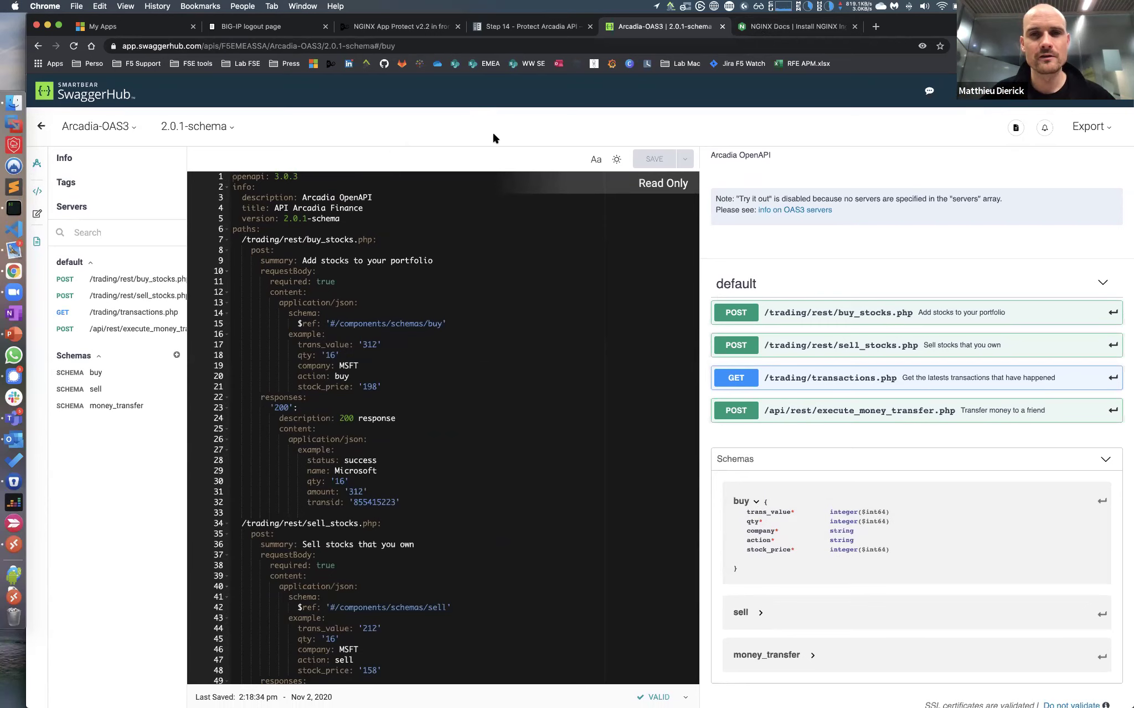
pyautogui.click(503, 27)
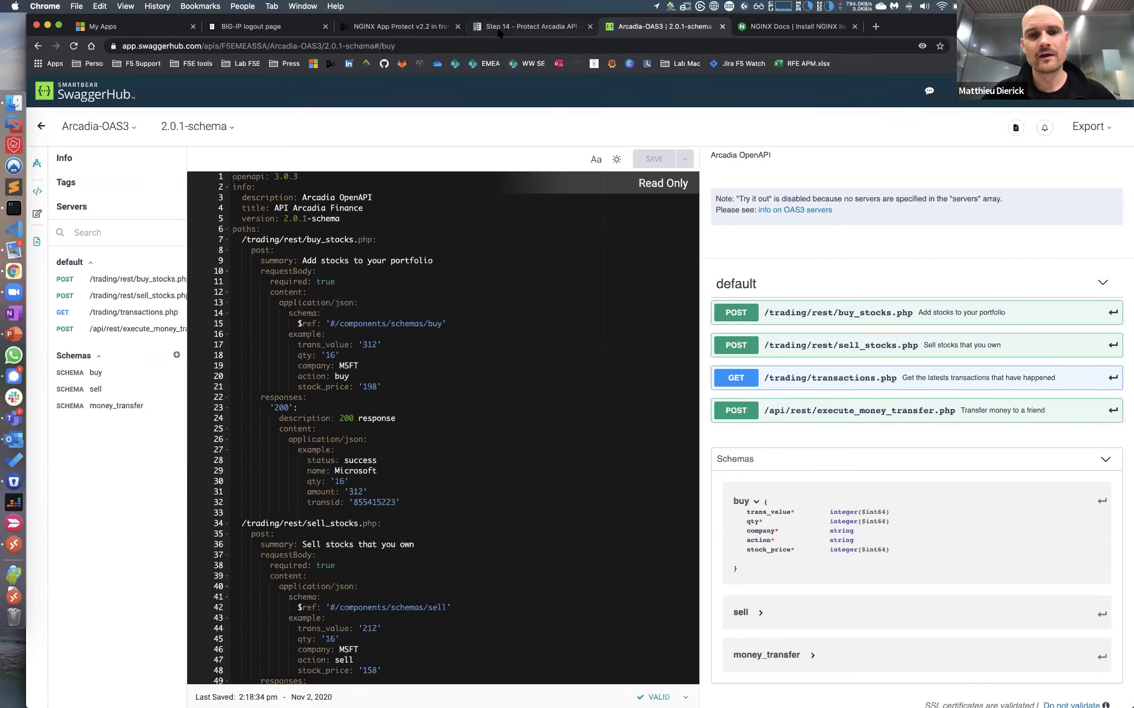
# Review the Step 14 guide's policy and nginx.conf edits and its API test calls, including Last Transactions and POST Buy Stocks.
pyautogui.scroll(-15, 506, 371)
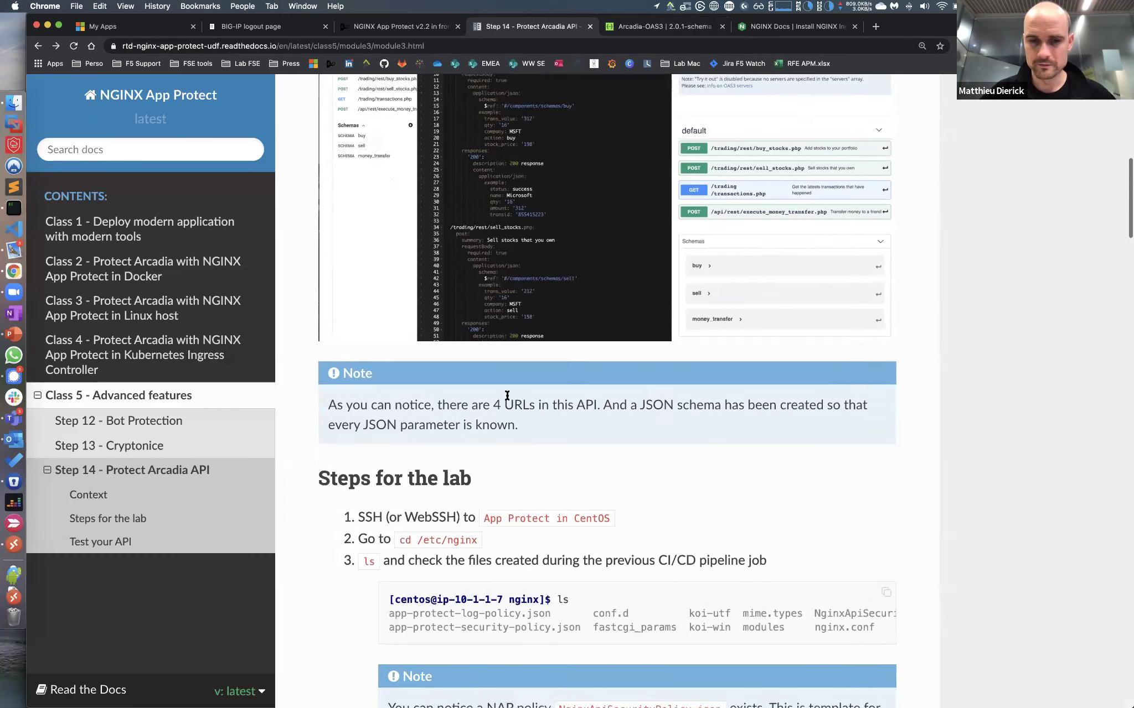
pyautogui.scroll(-5, 506, 395)
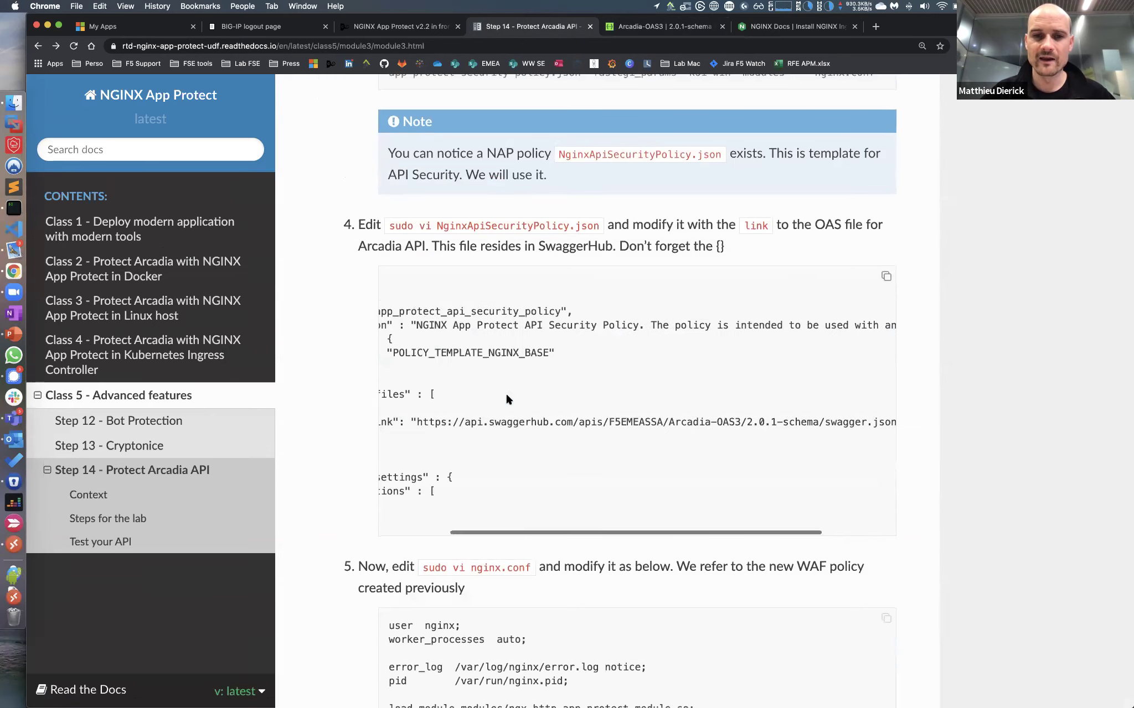
pyautogui.scroll(-1, 506, 393)
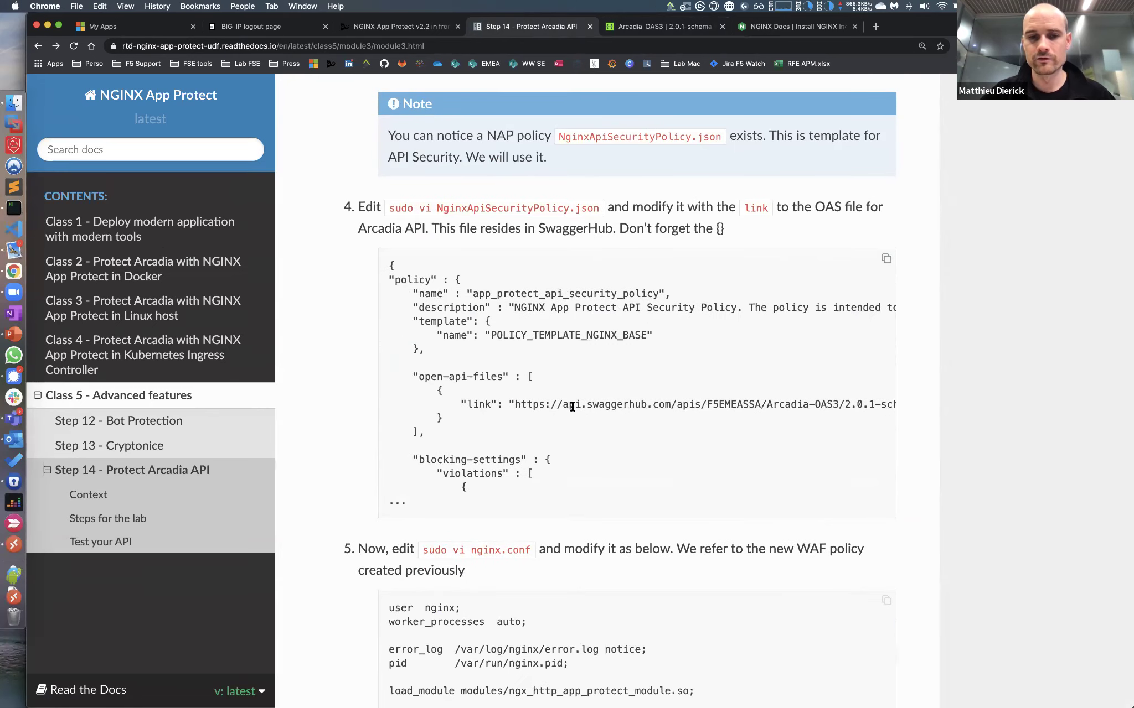
pyautogui.scroll(-2, 573, 407)
pyautogui.scroll(-20, 572, 406)
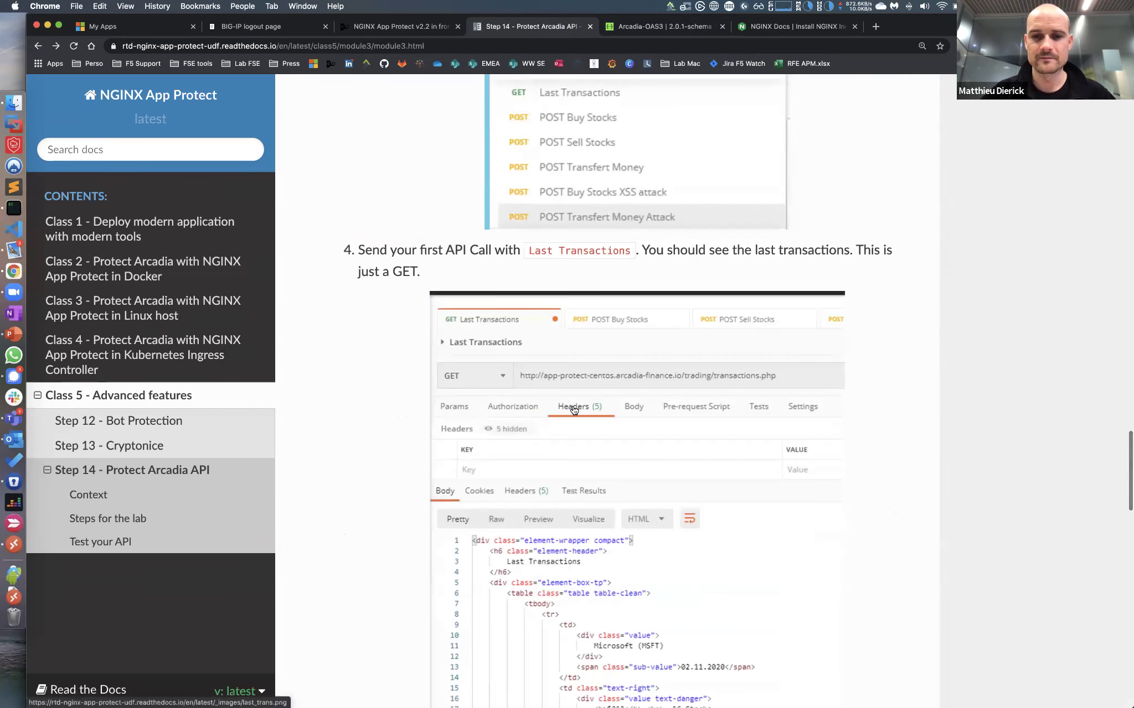
pyautogui.scroll(-15, 573, 410)
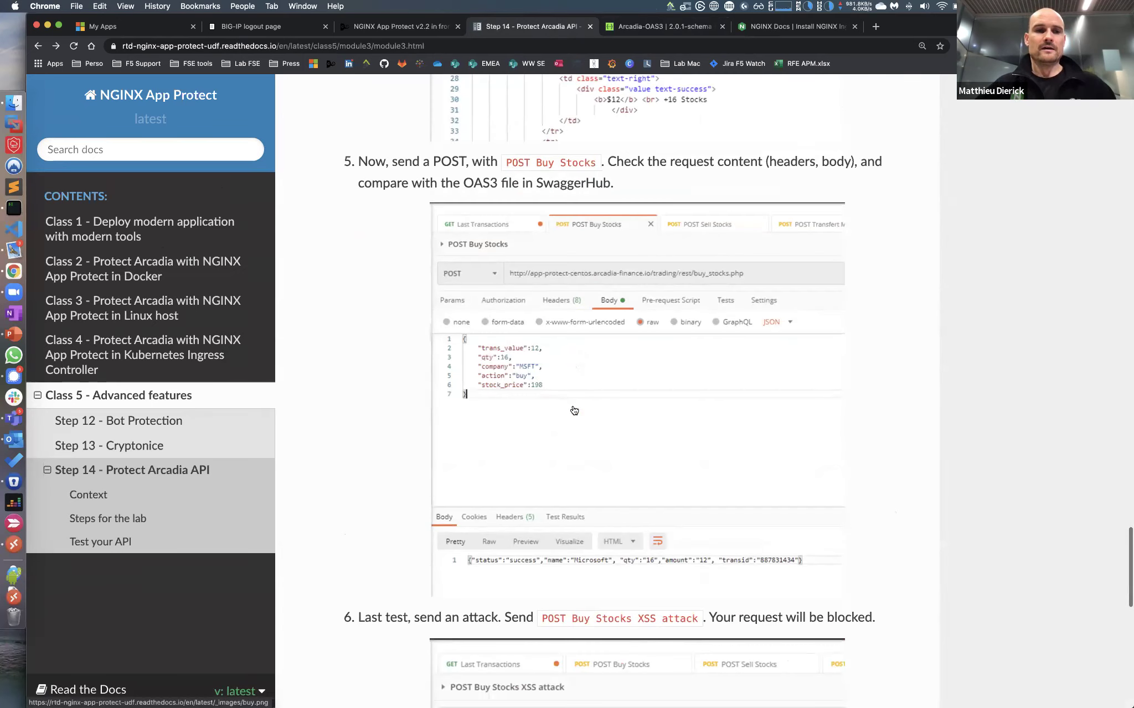
pyautogui.scroll(20, 574, 410)
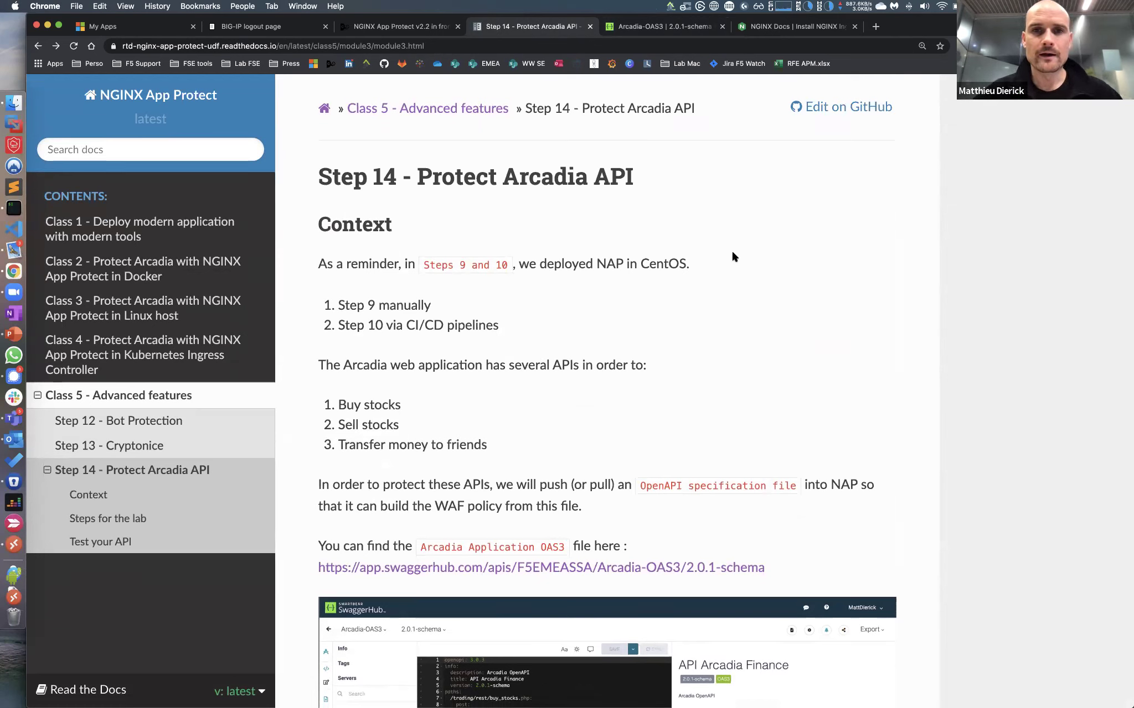
# Close the Step 14 guide, SwaggerHub, UDF deployment and BIG-IP logout page tabs, keeping the NGINX Docs tab.
pyautogui.press('super+w')
pyautogui.press('super+w')
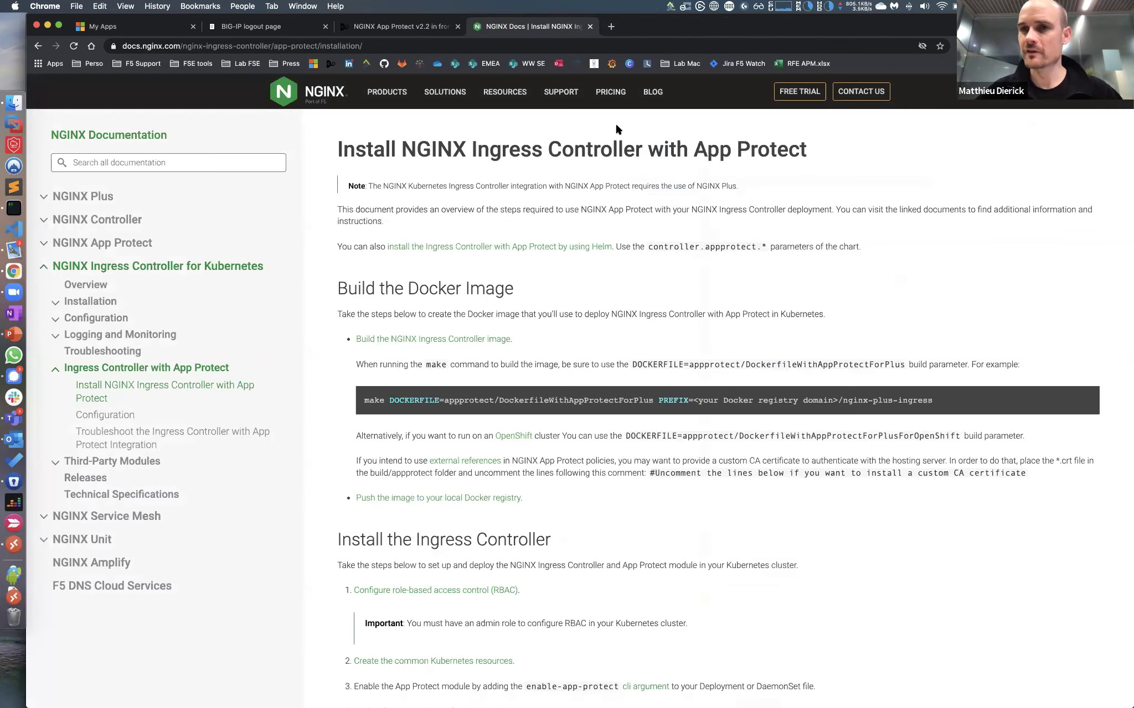
pyautogui.click(428, 35)
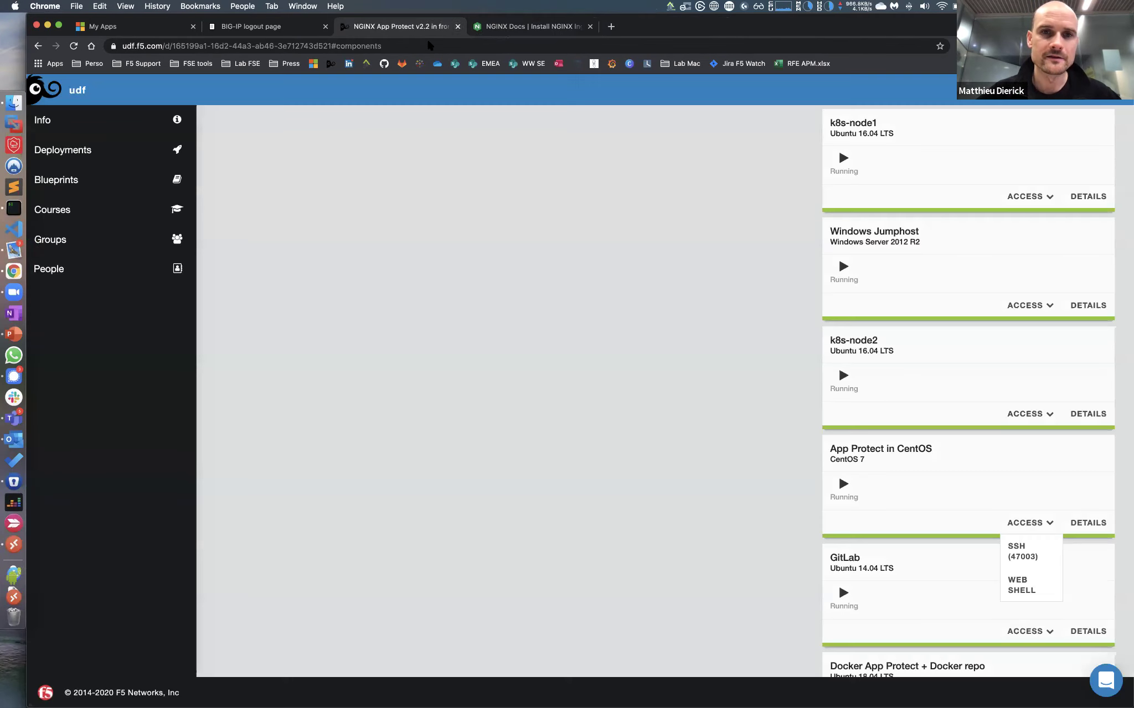
pyautogui.rightClick(492, 31)
pyautogui.click(429, 33)
pyautogui.press('super+w')
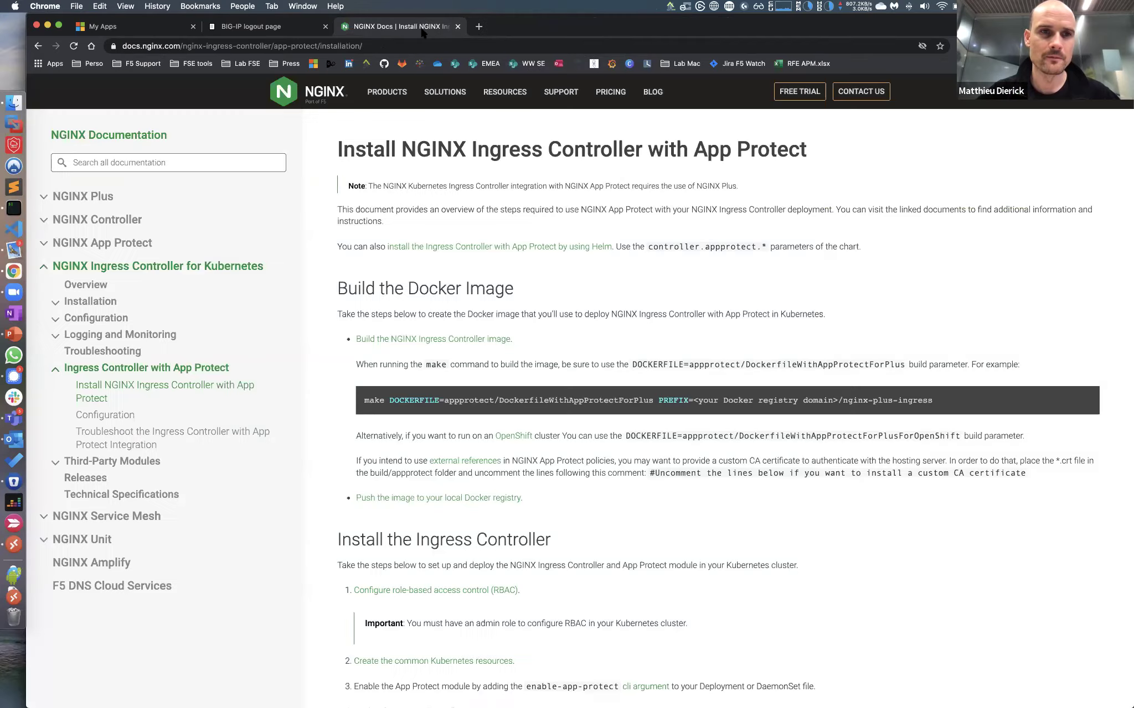
pyautogui.click(291, 27)
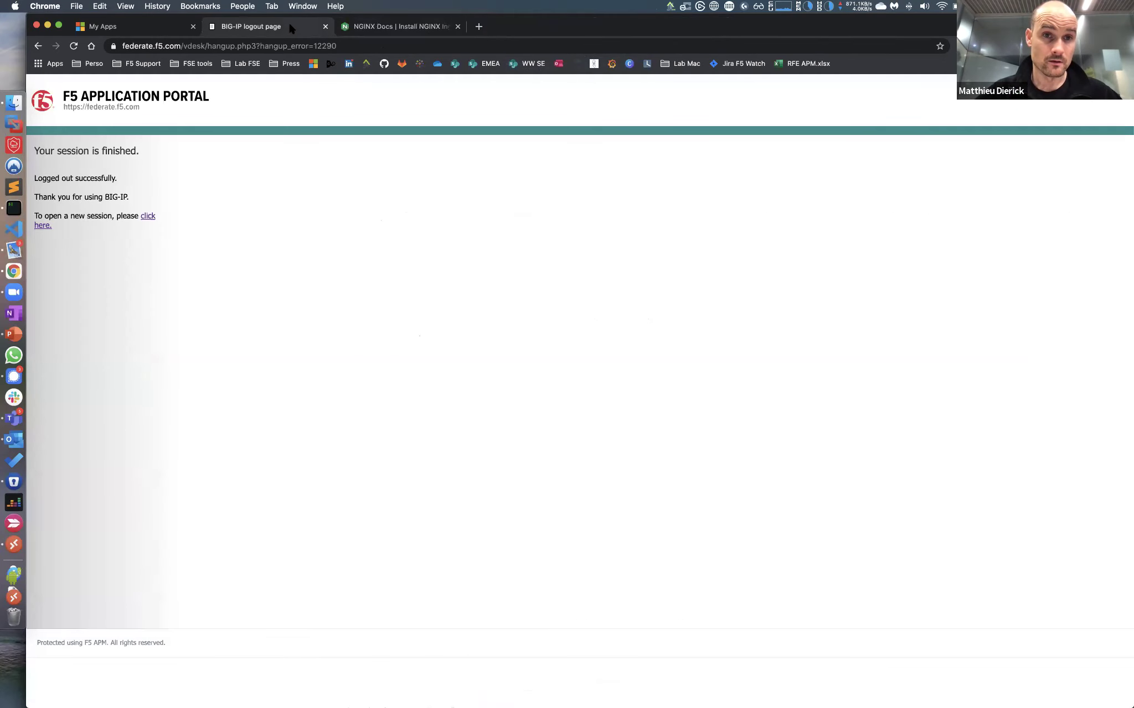
pyautogui.press('super+w')
# Open UDF in a new tab and show the details of the running NGINX Controller App Sec v3.12 with NAP 2.1.1 deployment.
pyautogui.press('super+t')
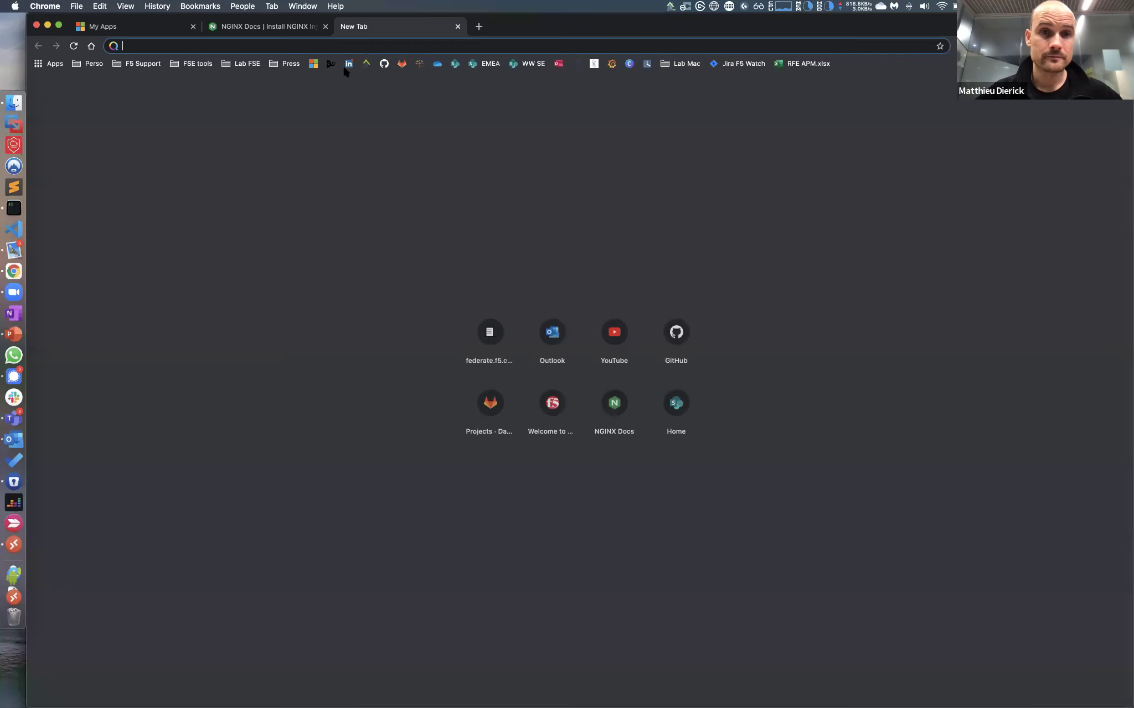
pyautogui.click(330, 63)
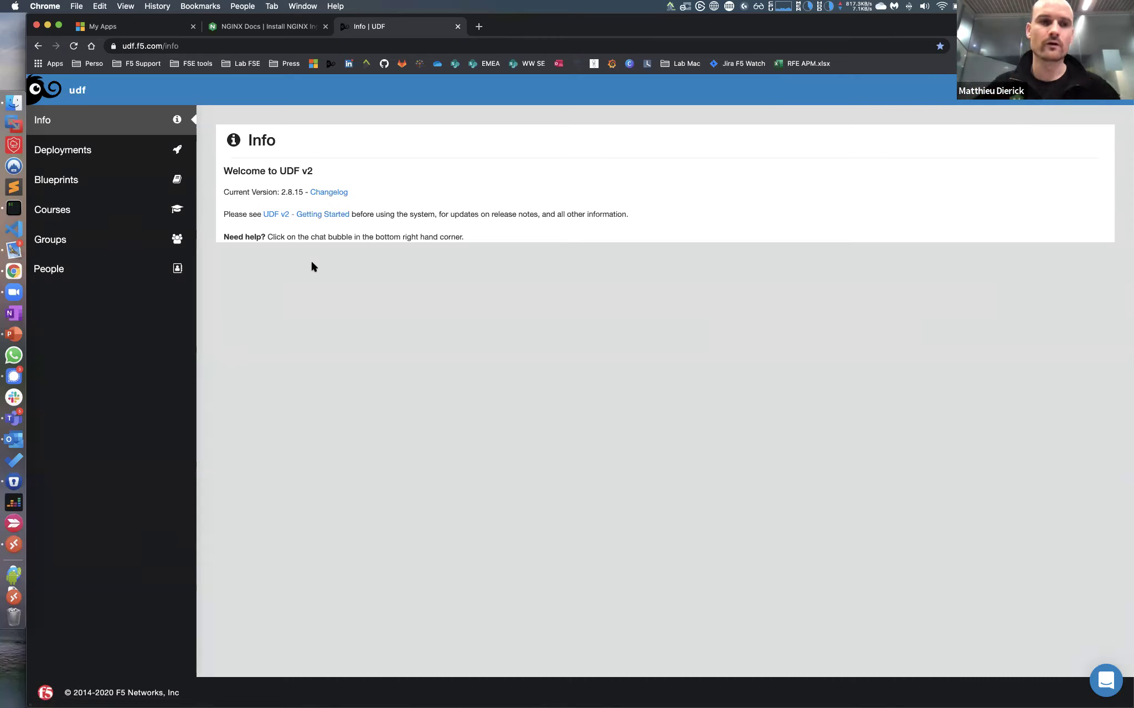
pyautogui.click(62, 150)
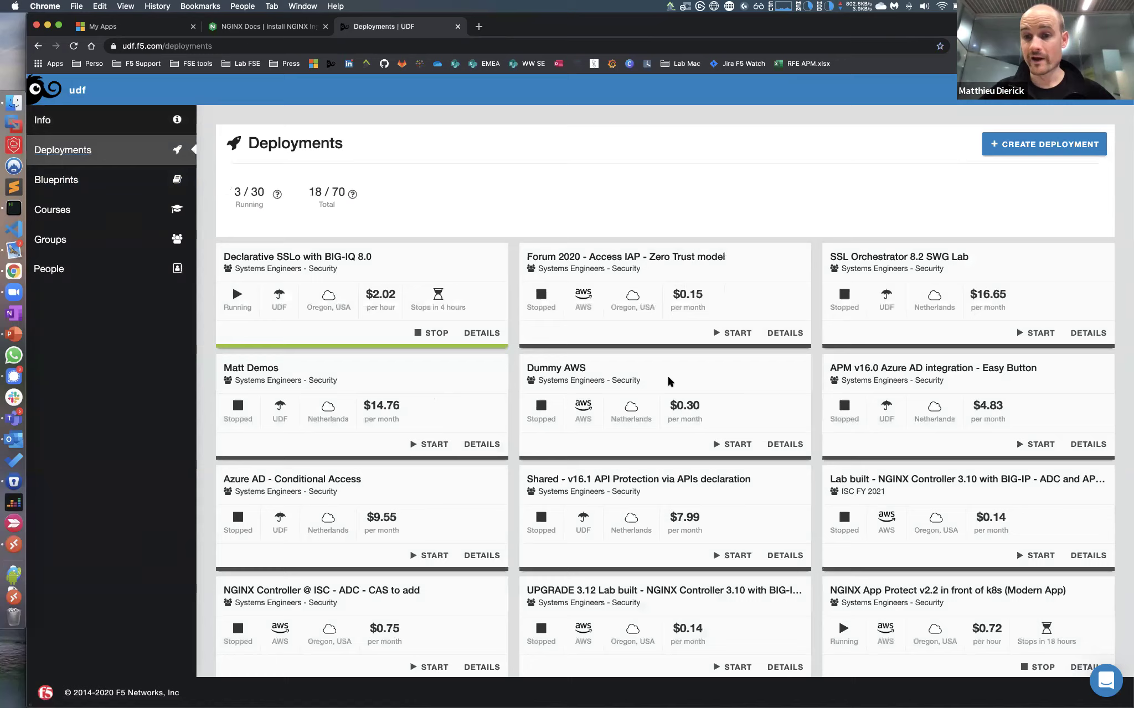
pyautogui.scroll(-1, 669, 377)
pyautogui.scroll(-5, 667, 375)
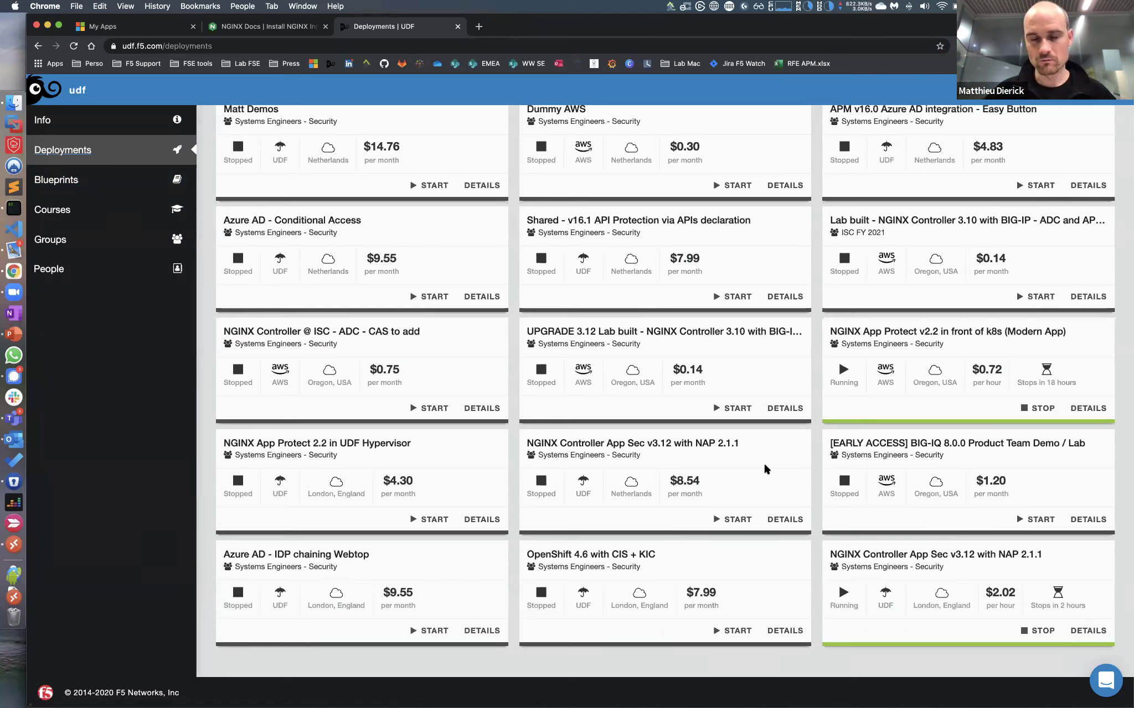
pyautogui.click(1088, 631)
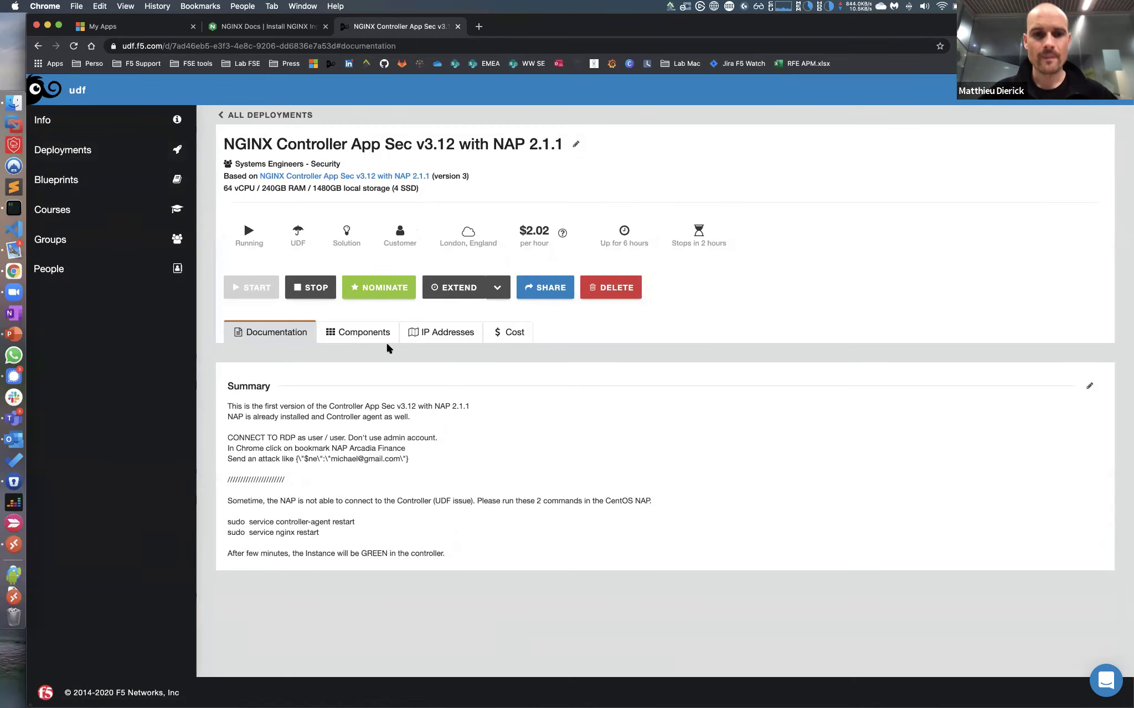
# Open the deployment's Controller 3.12 component, copy its username and launch the Controller web interface.
pyautogui.click(368, 332)
pyautogui.scroll(-10, 883, 271)
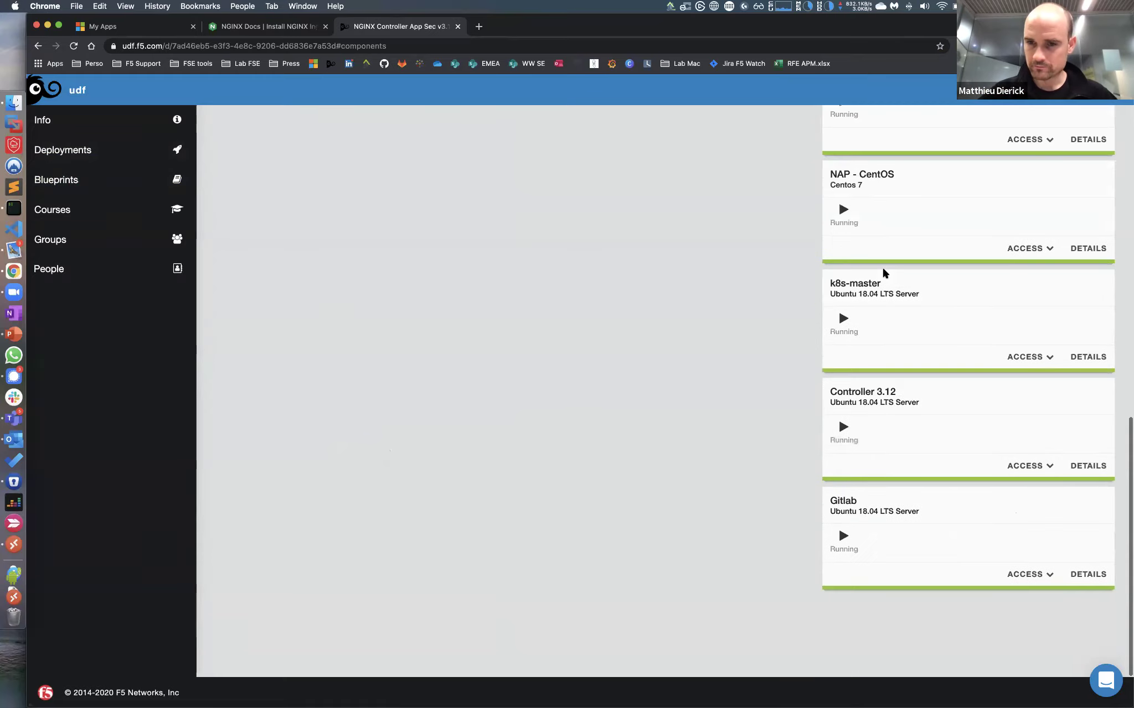
pyautogui.click(1049, 467)
pyautogui.click(1084, 466)
pyautogui.click(328, 453)
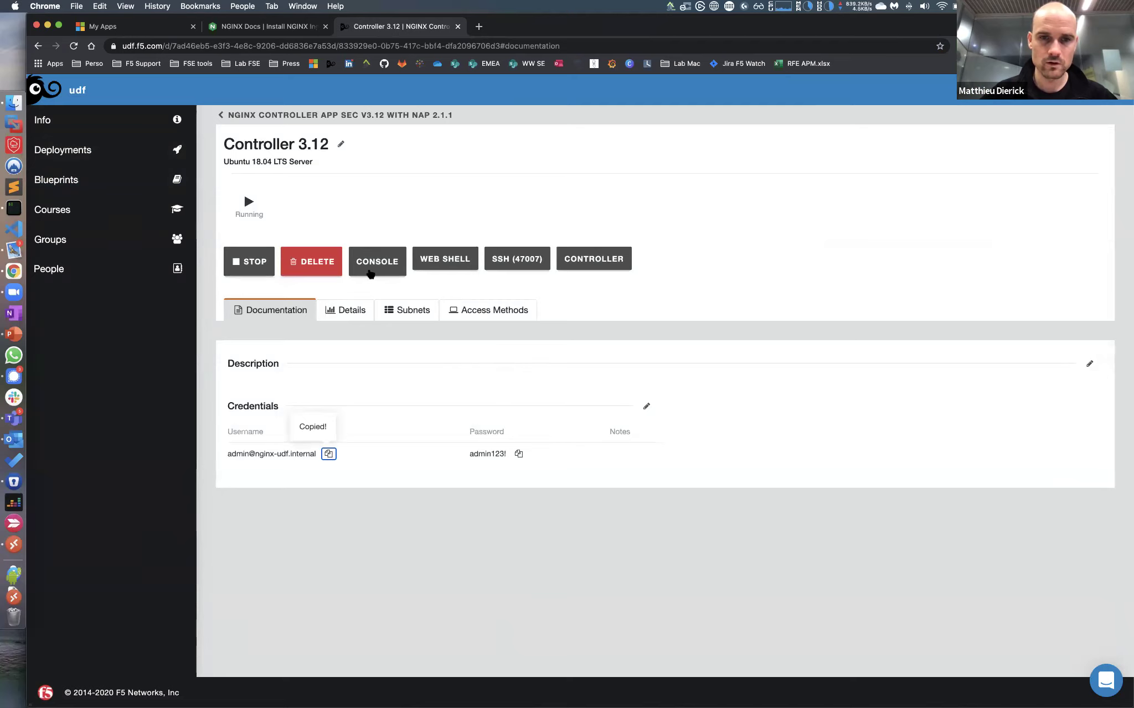
pyautogui.click(590, 261)
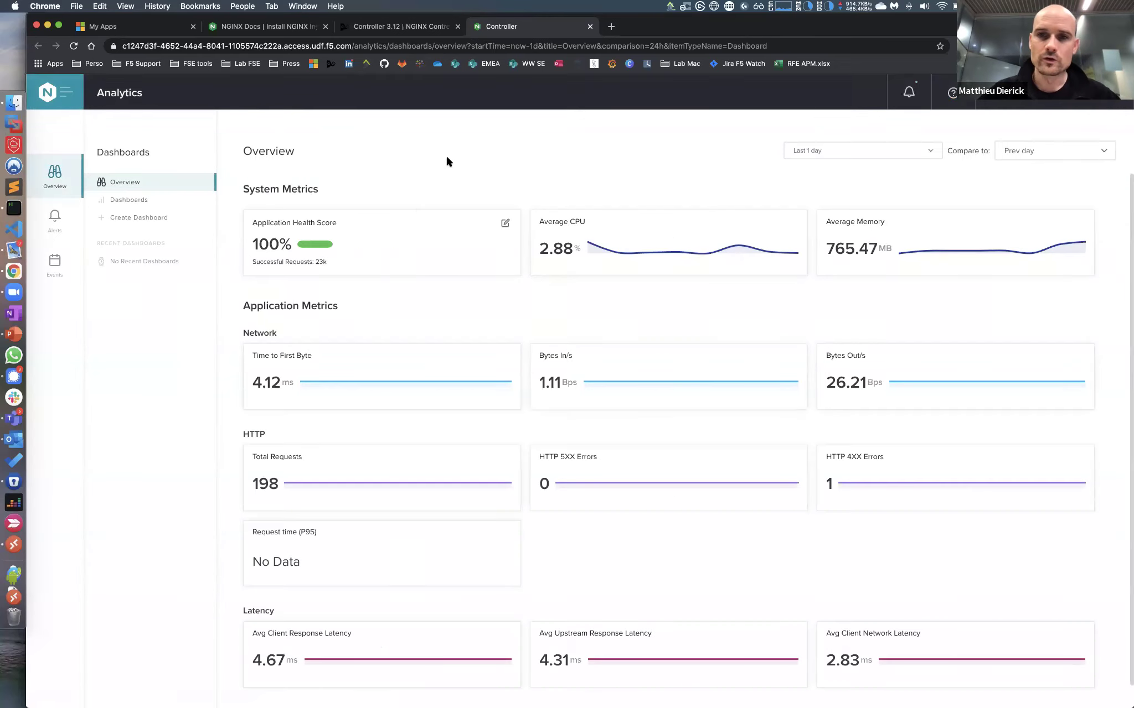
# Enlarge the Controller page, open the infrastructure instances and examine the nap-centos-22-211 metrics and gateways, returning to the instance list.
pyautogui.press('super+equal')
pyautogui.press('super+equal')
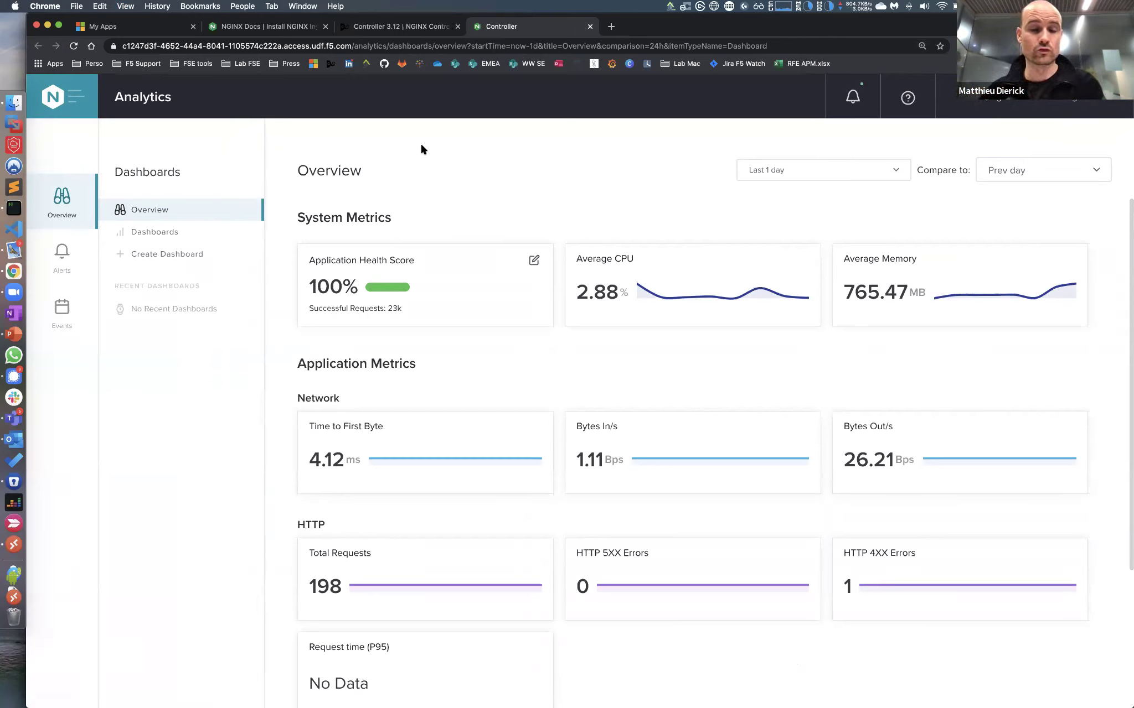
pyautogui.click(107, 98)
pyautogui.click(144, 326)
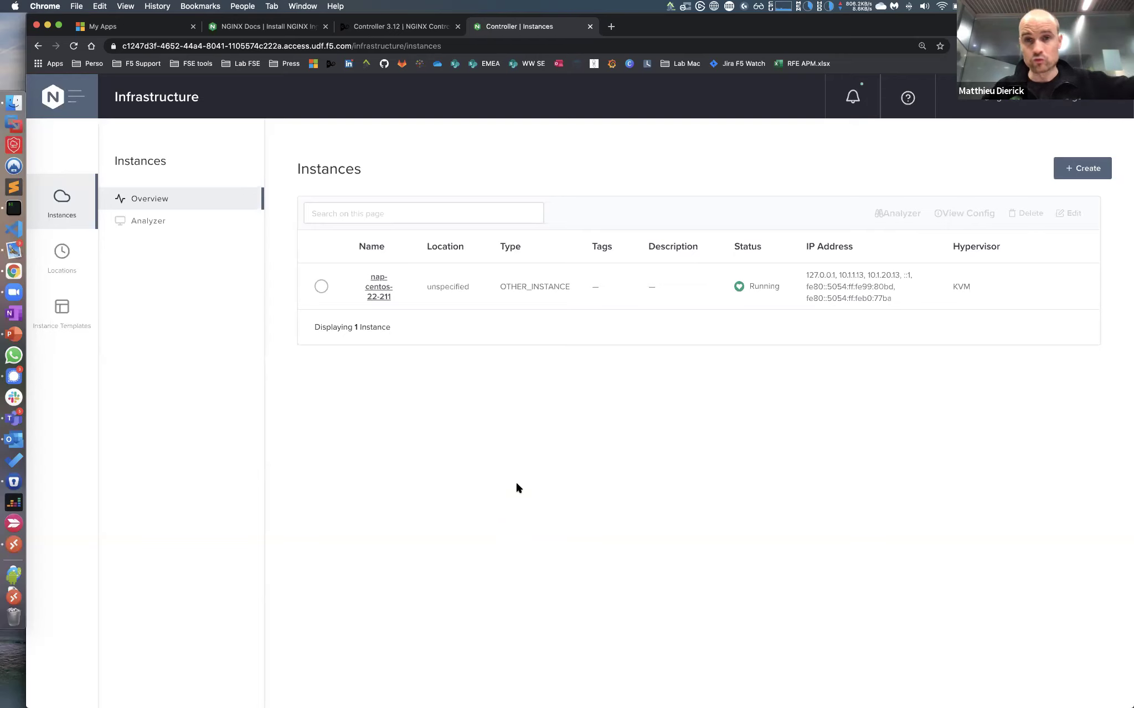
pyautogui.click(377, 289)
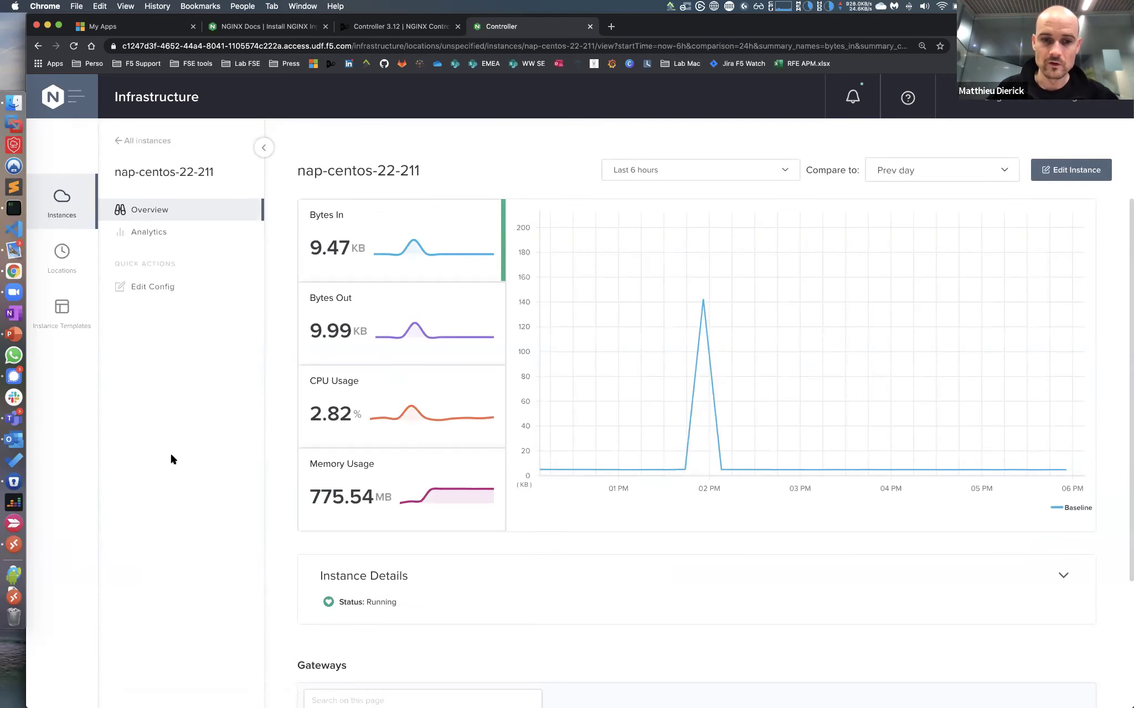
pyautogui.scroll(-3, 323, 433)
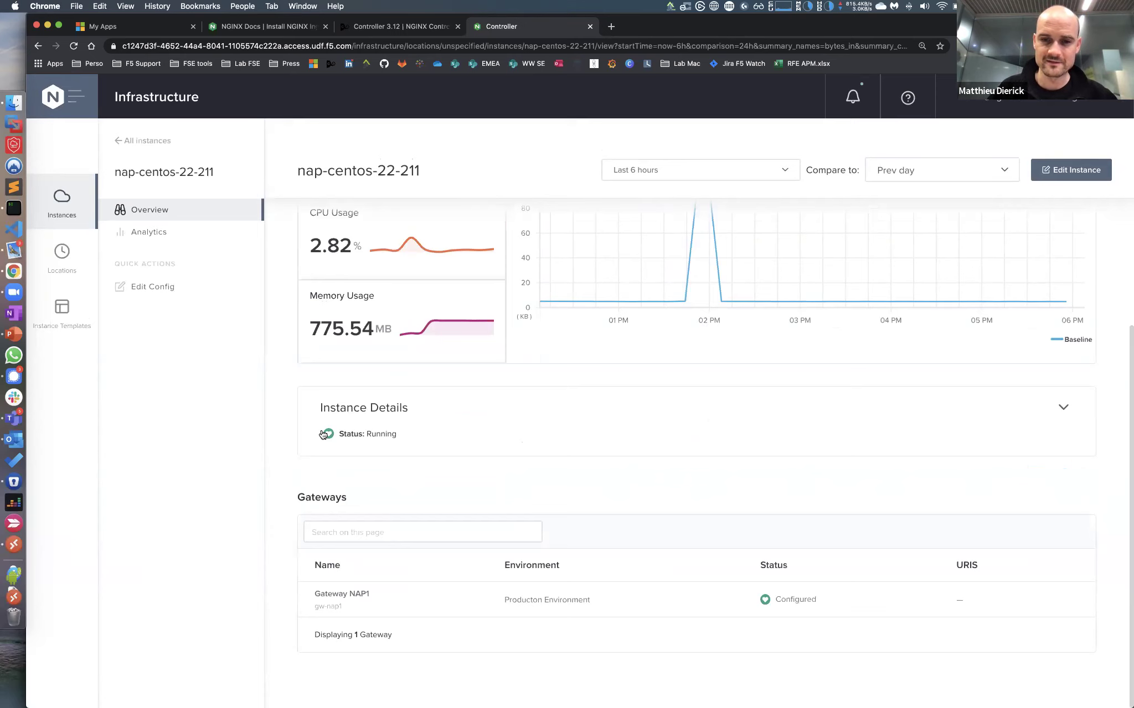
pyautogui.scroll(3, 323, 433)
pyautogui.click(143, 141)
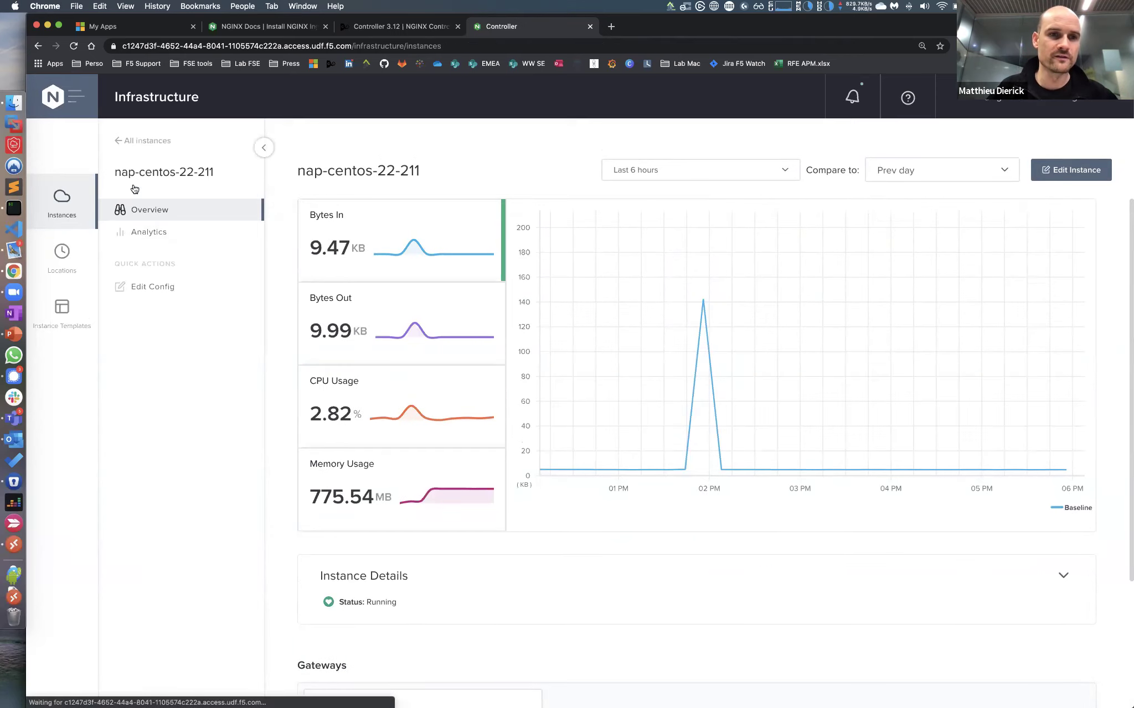
# Select the nap-centos-22-211 instance, examine its properties, network, operating system and resources, and close the details.
pyautogui.click(818, 300)
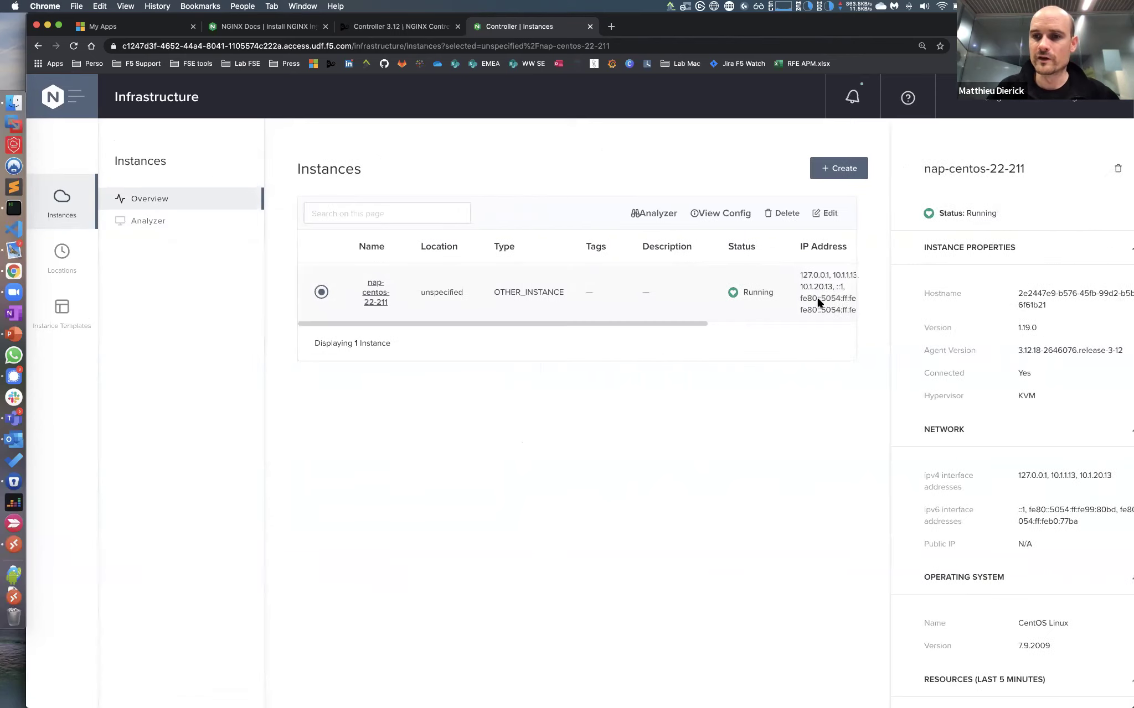
pyautogui.scroll(-1, 1007, 340)
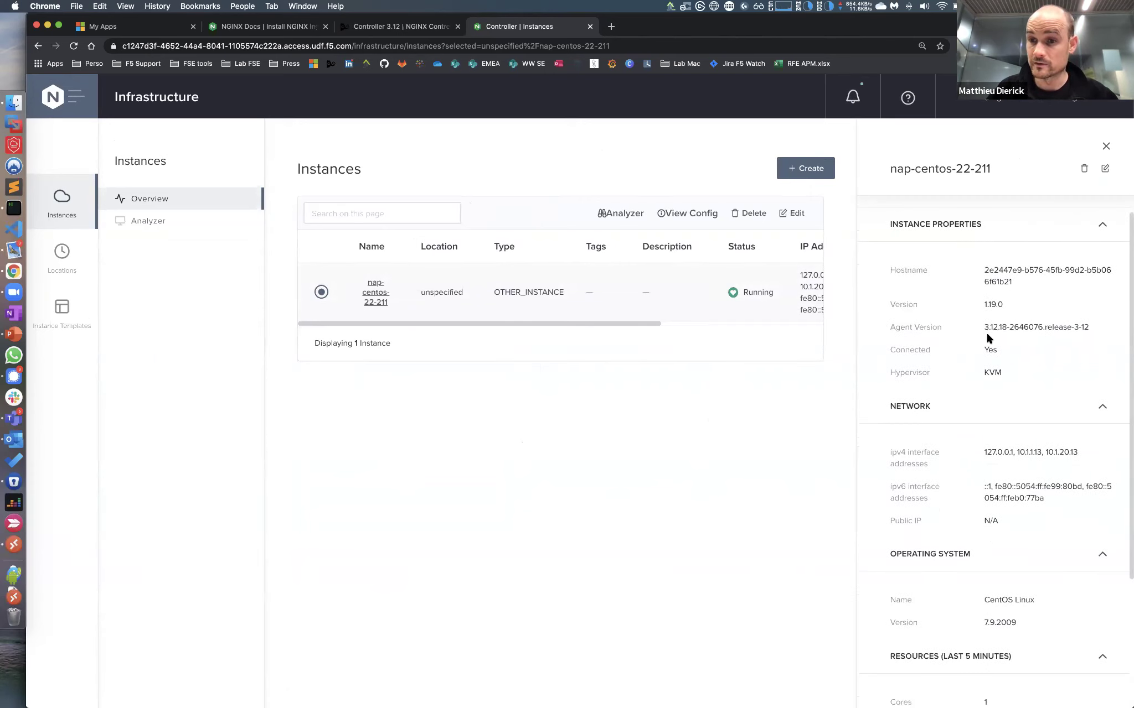
pyautogui.scroll(-5, 987, 334)
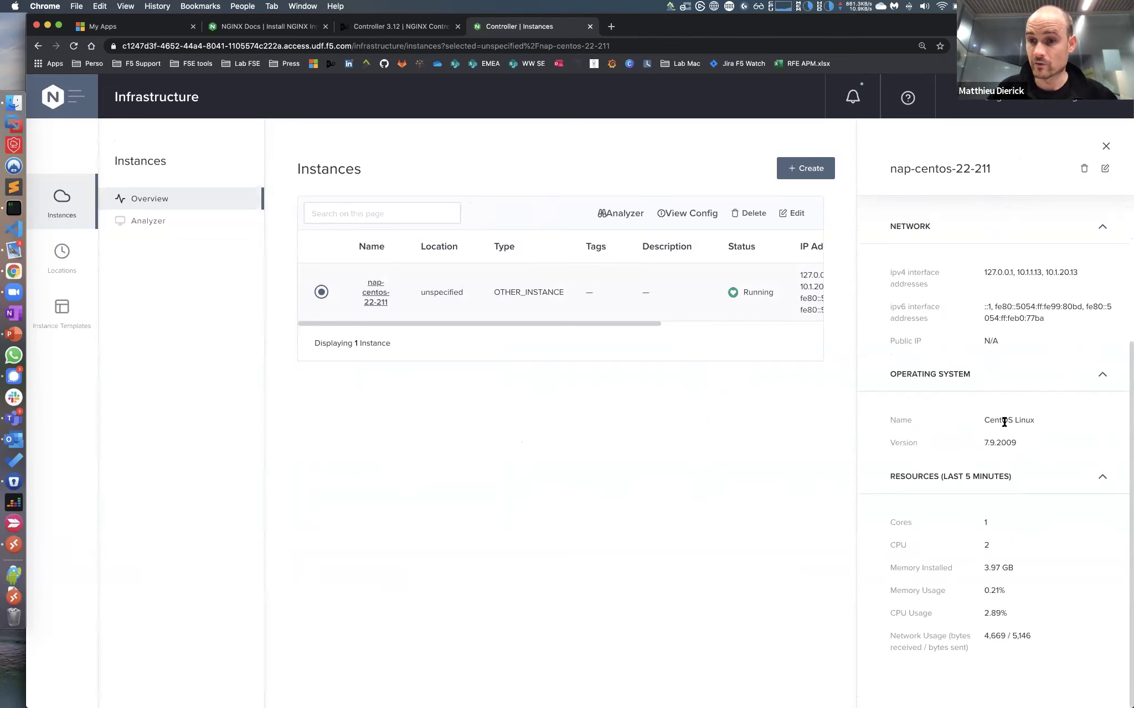
pyautogui.scroll(5, 1056, 433)
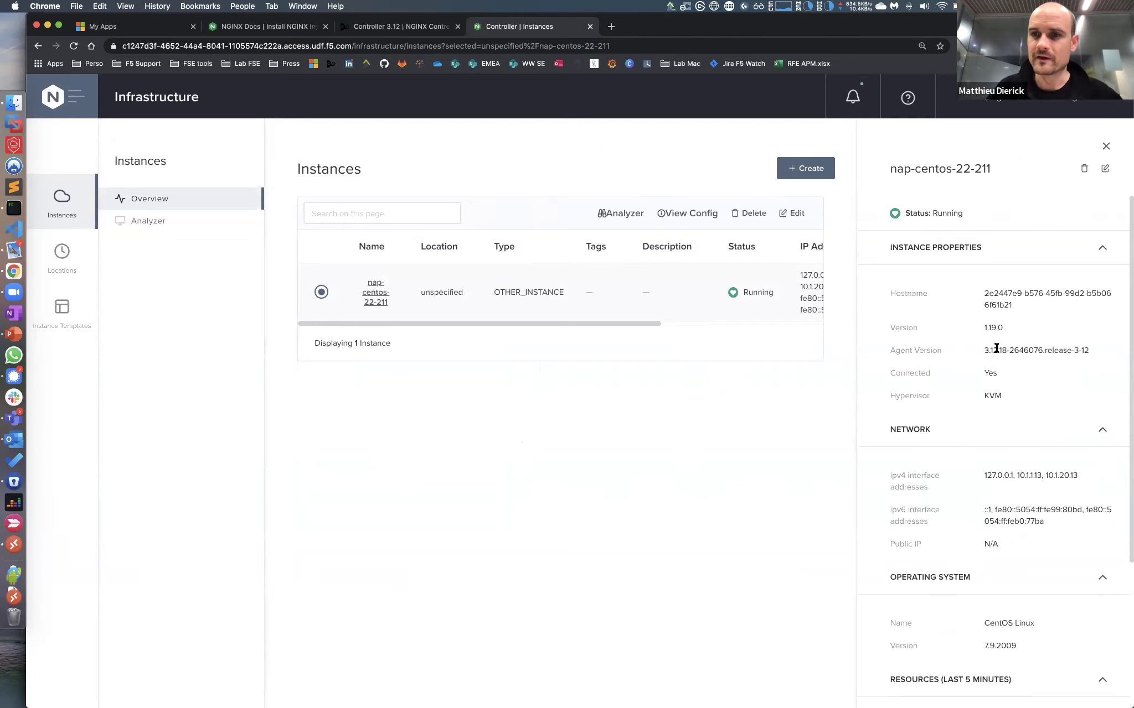
pyautogui.click(1106, 148)
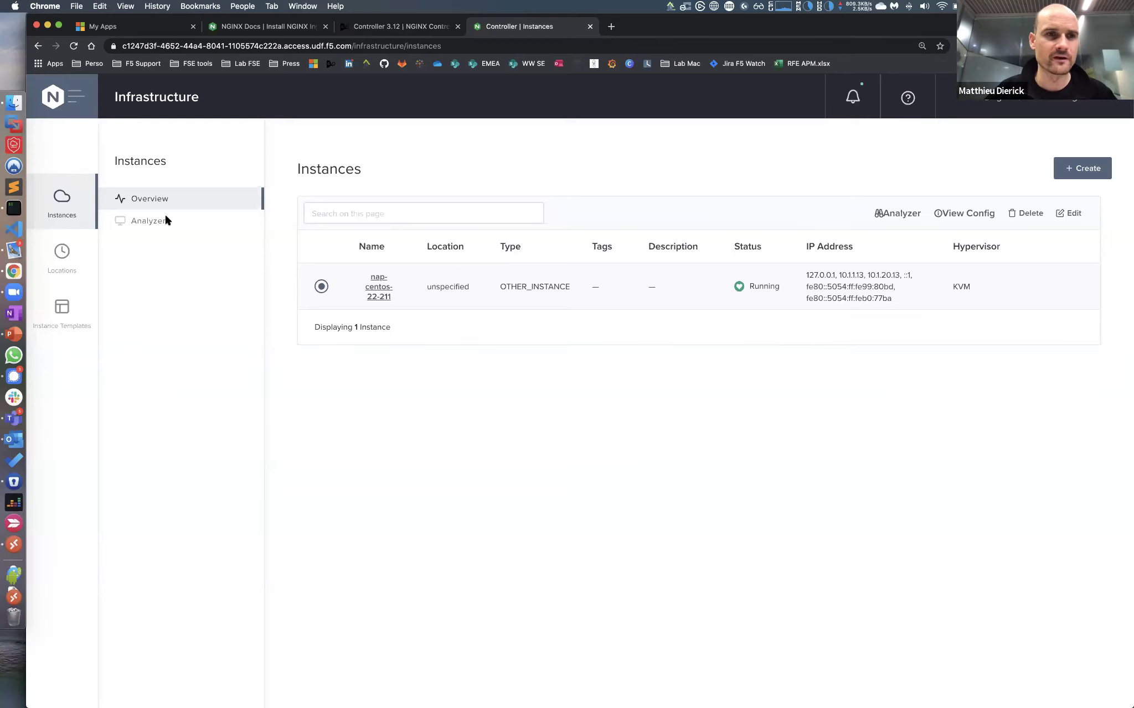
# Go to the Controller's Services area and show the Apps overview.
pyautogui.click(76, 97)
pyautogui.click(80, 278)
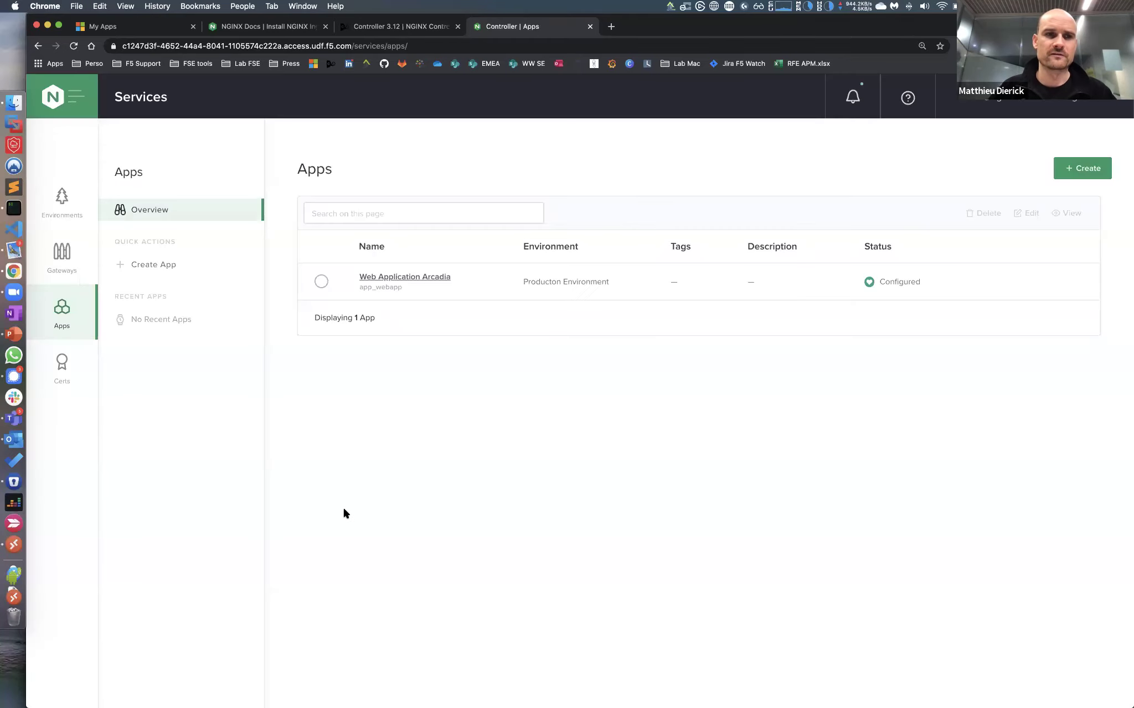
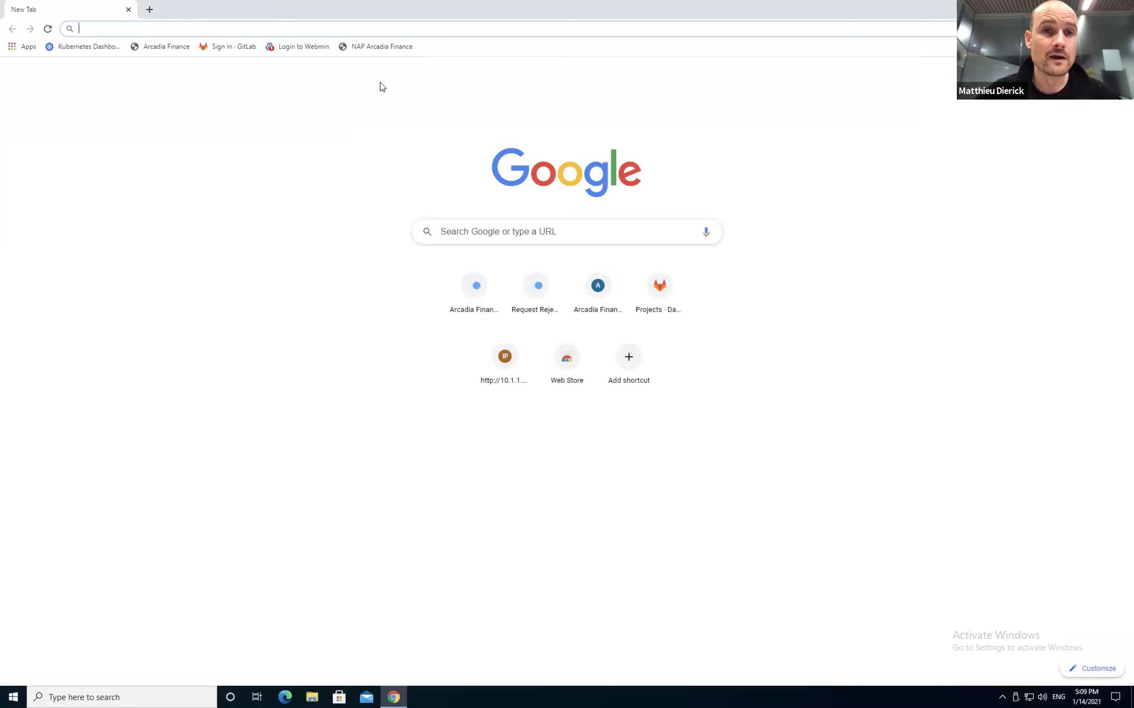
# On the Windows remote desktop, open the Arcadia Finance site and log in with the saved username and password.
pyautogui.click(147, 51)
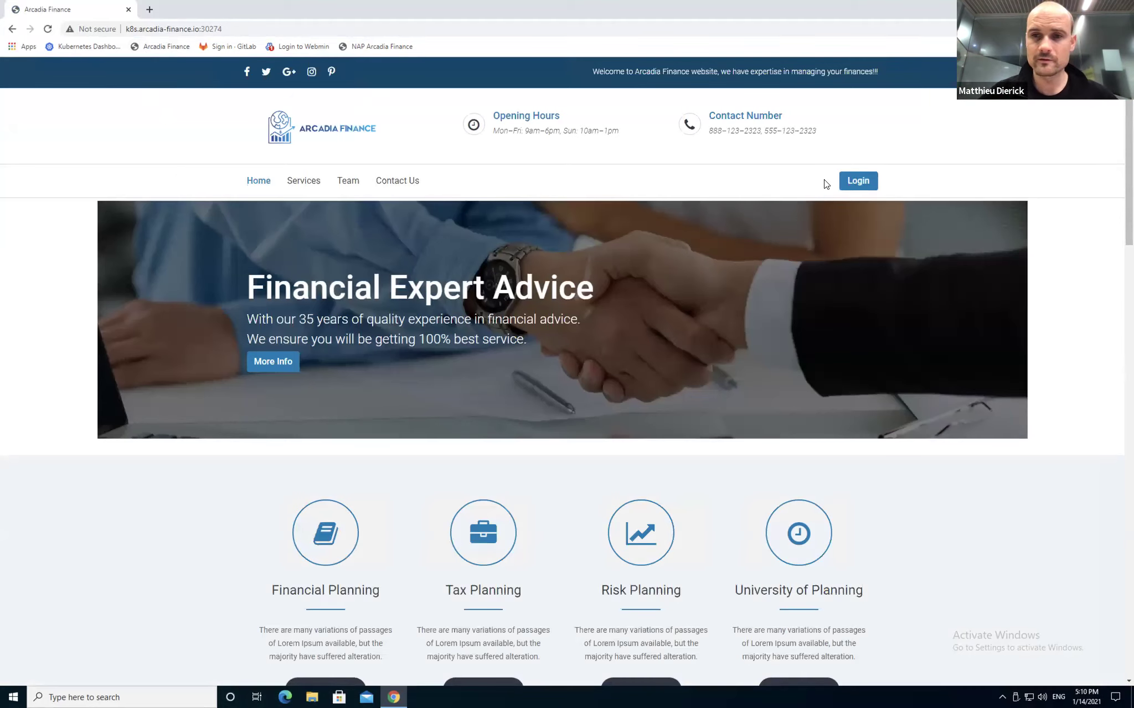
pyautogui.click(859, 180)
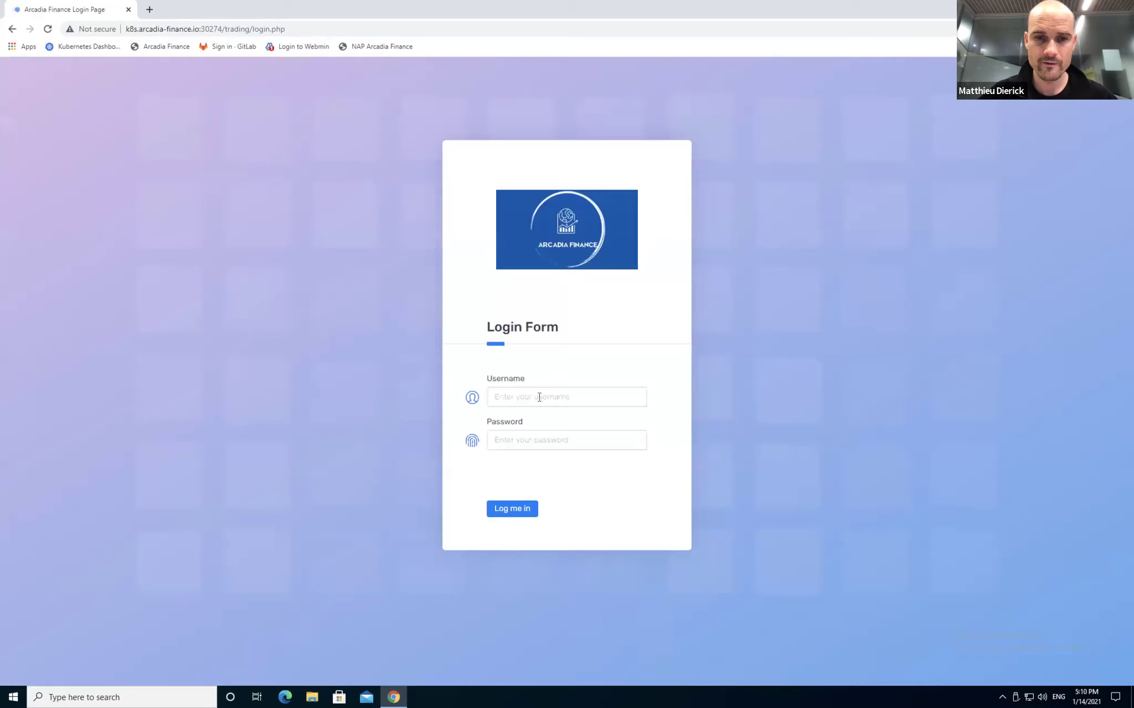
pyautogui.click(536, 397)
pyautogui.click(526, 425)
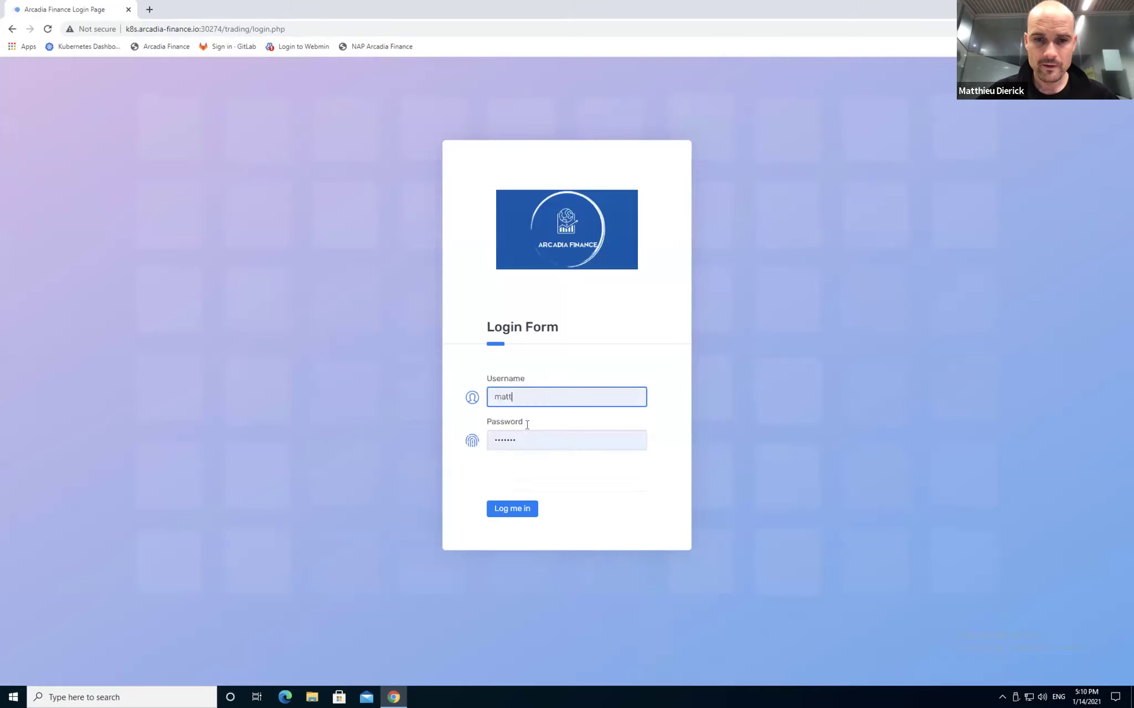
pyautogui.click(510, 509)
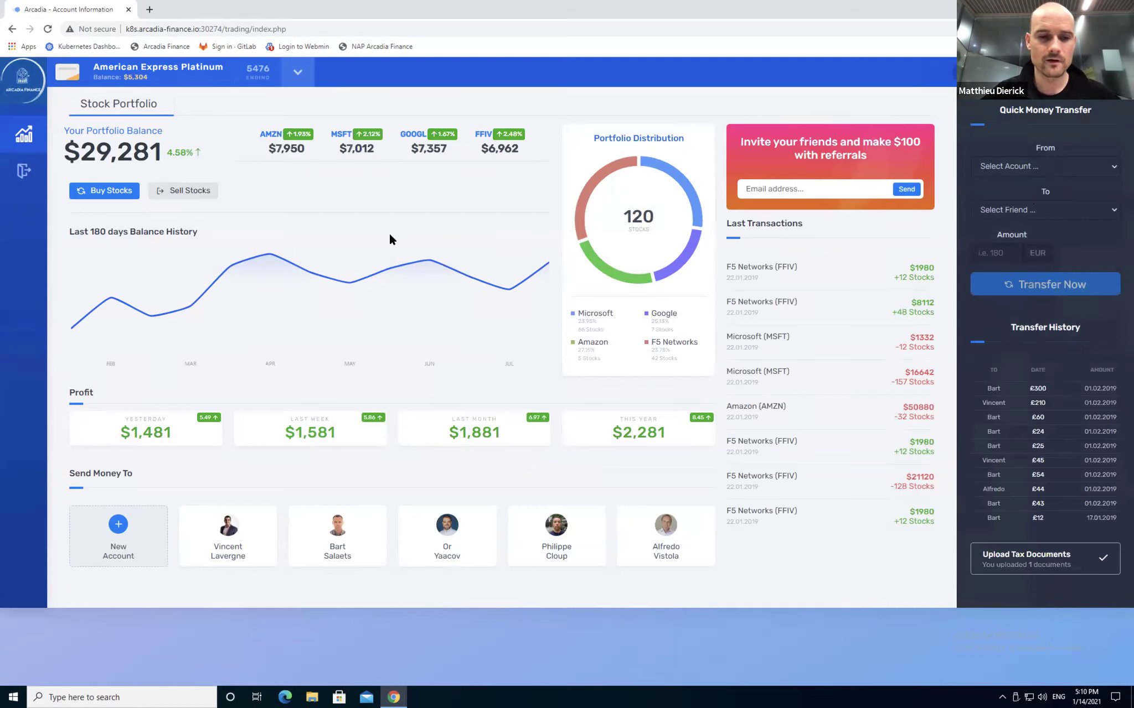
pyautogui.hotkey('ctrl', 'Left')
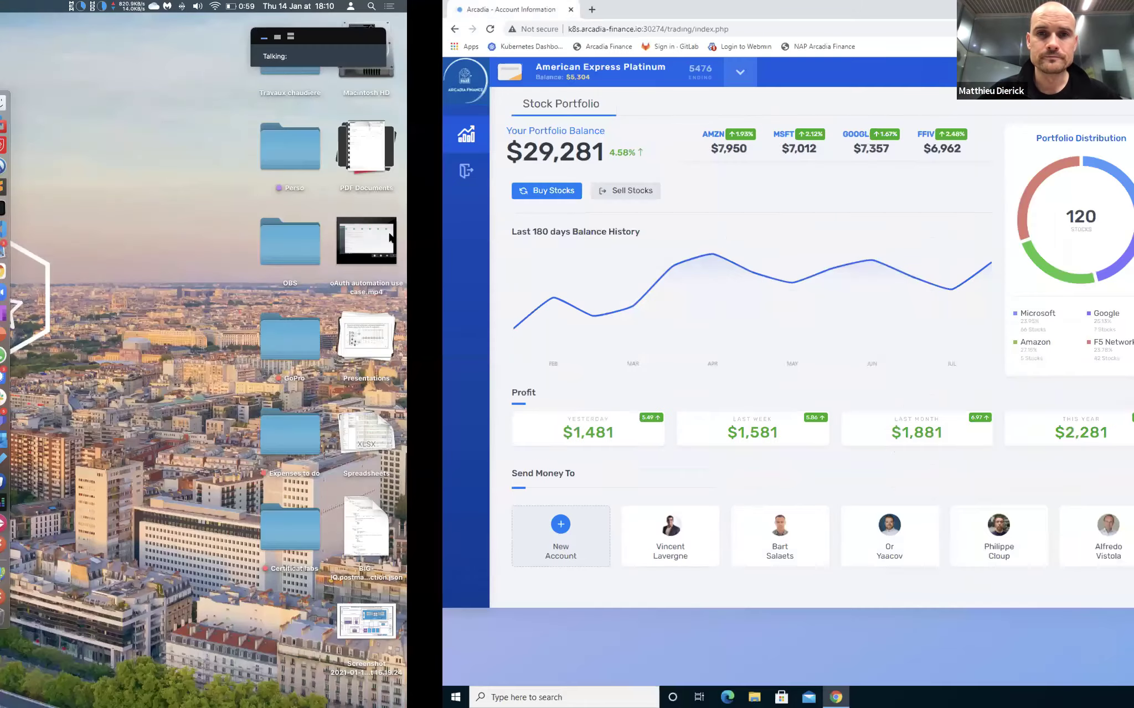
# Switch to the NGINX Controller page in Chrome and open the Main App component of Web Application Arcadia for editing.
pyautogui.hotkey('ctrl', 'Up')
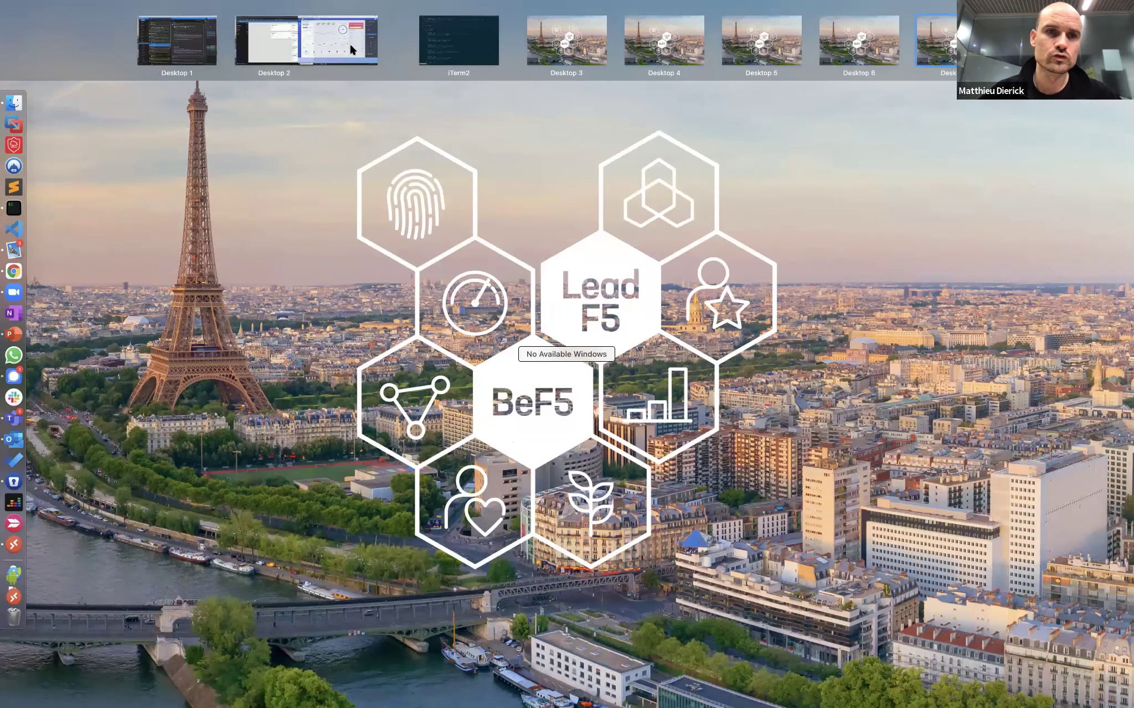
pyautogui.click(348, 44)
pyautogui.scroll(10, 338, 326)
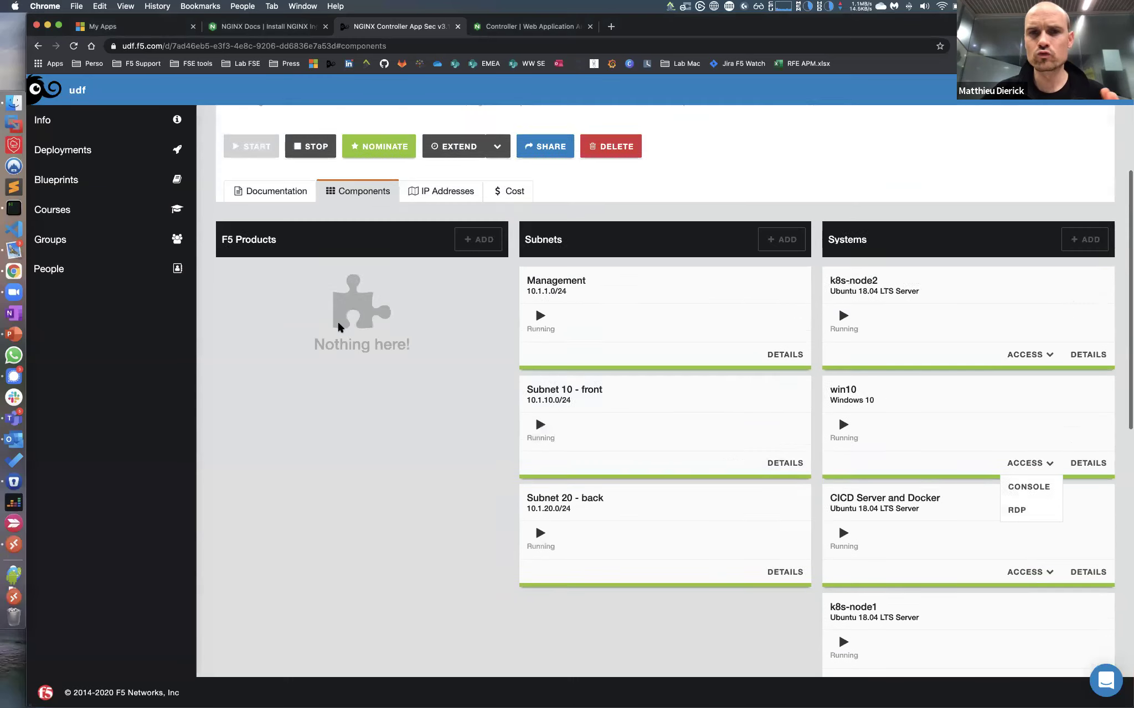
pyautogui.click(485, 25)
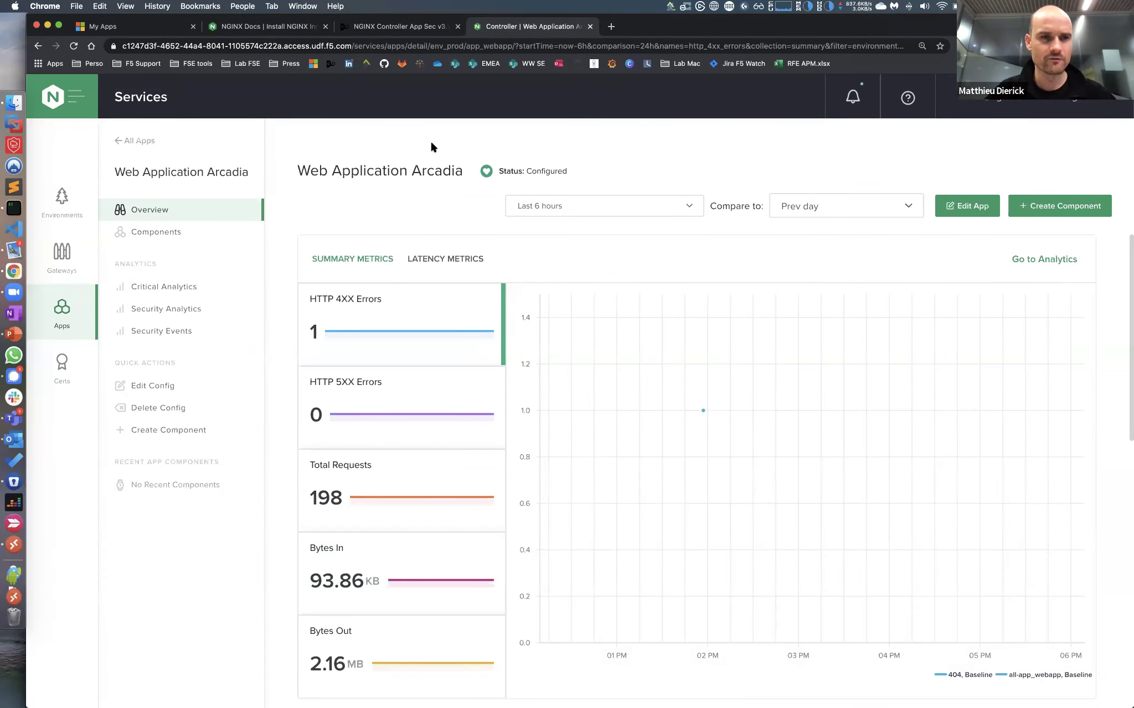
pyautogui.click(221, 239)
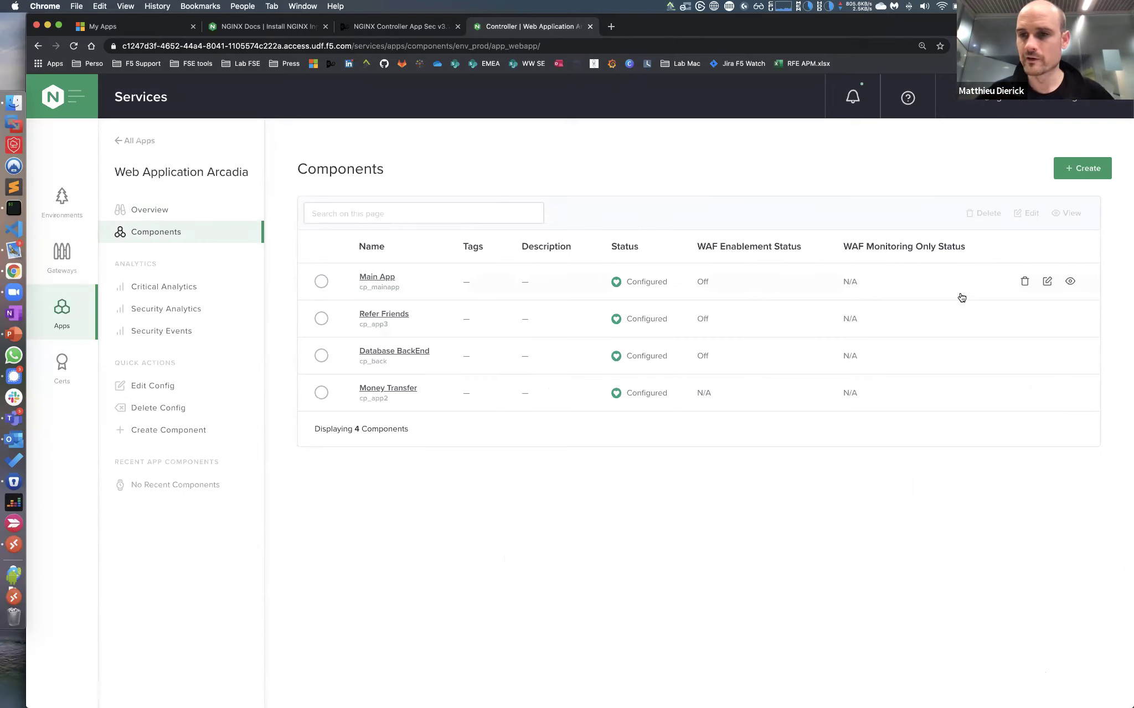
pyautogui.click(1047, 282)
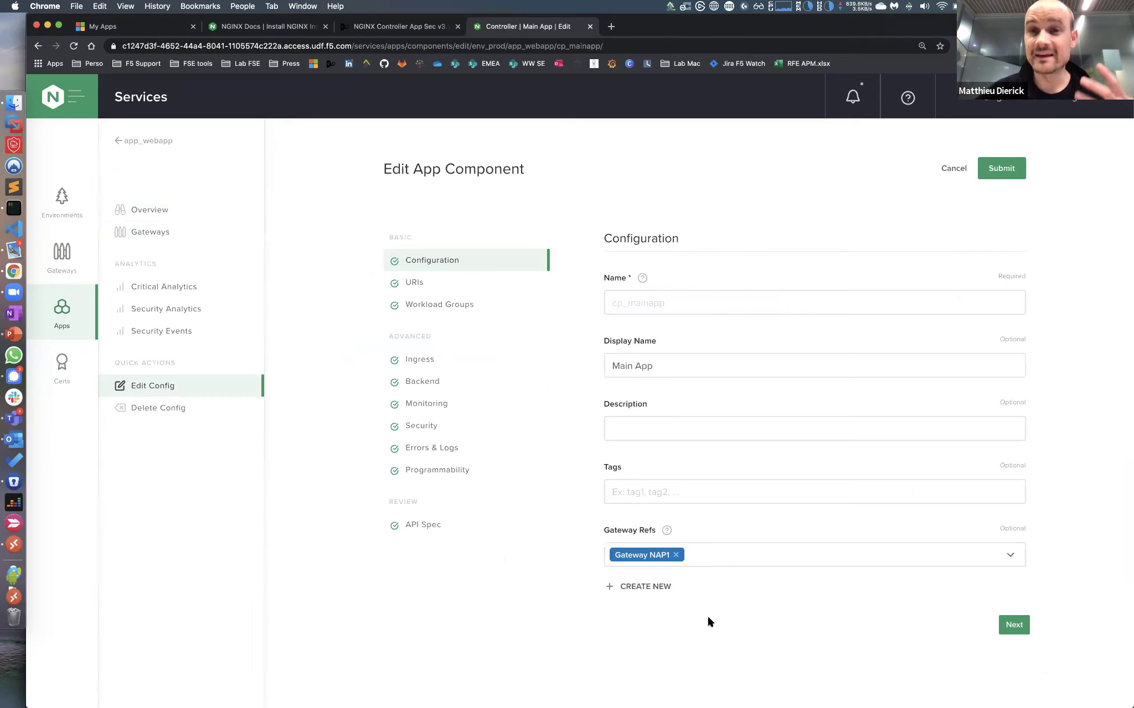
# Examine the Main App component's gateway references and URIs.
pyautogui.click(725, 560)
pyautogui.click(525, 616)
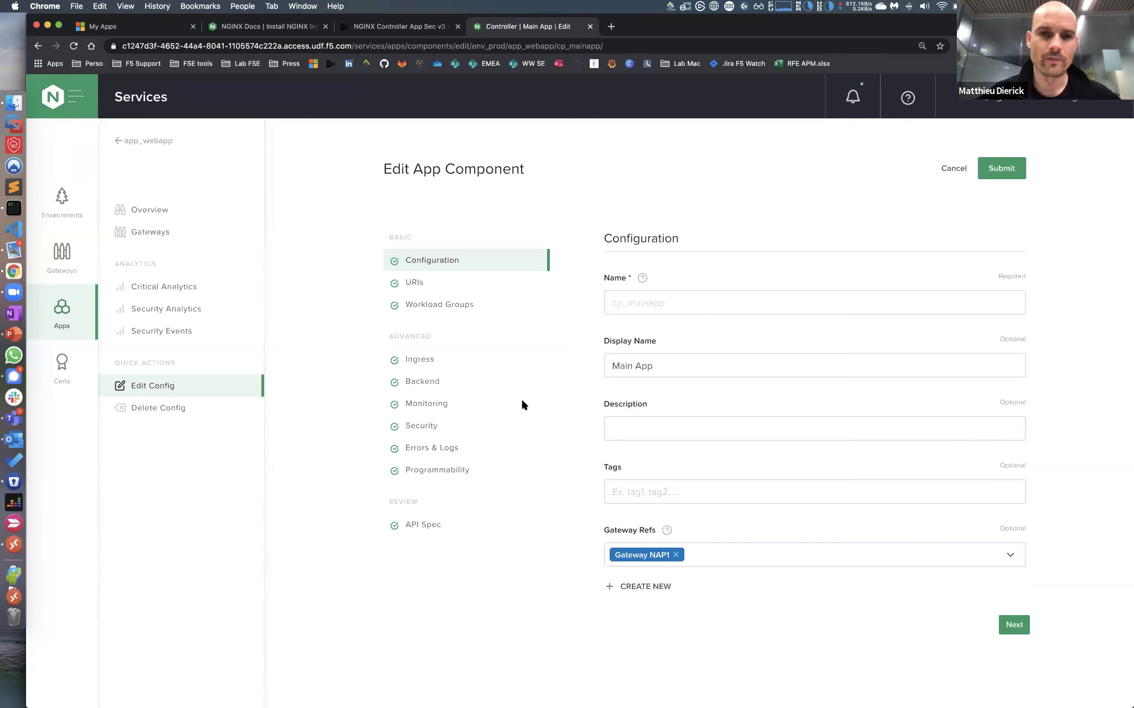
pyautogui.click(422, 277)
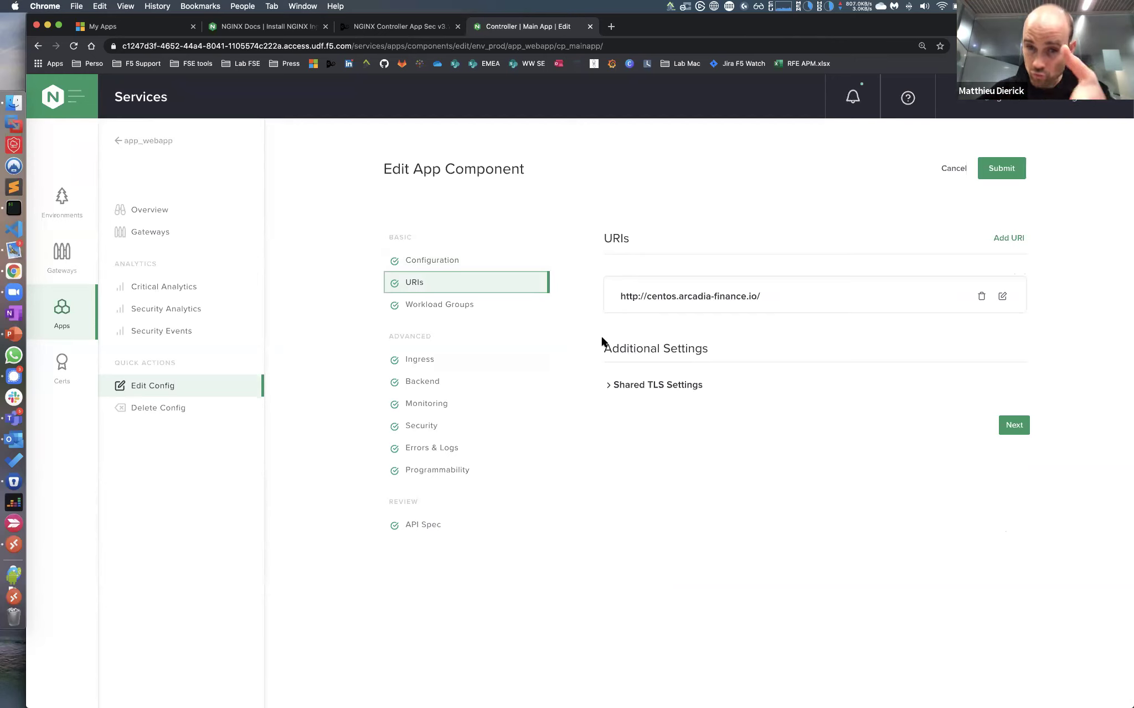
# Examine the wl_mainapp workload group, including its backend workload URI's advanced configuration, and close it without changes.
pyautogui.click(485, 306)
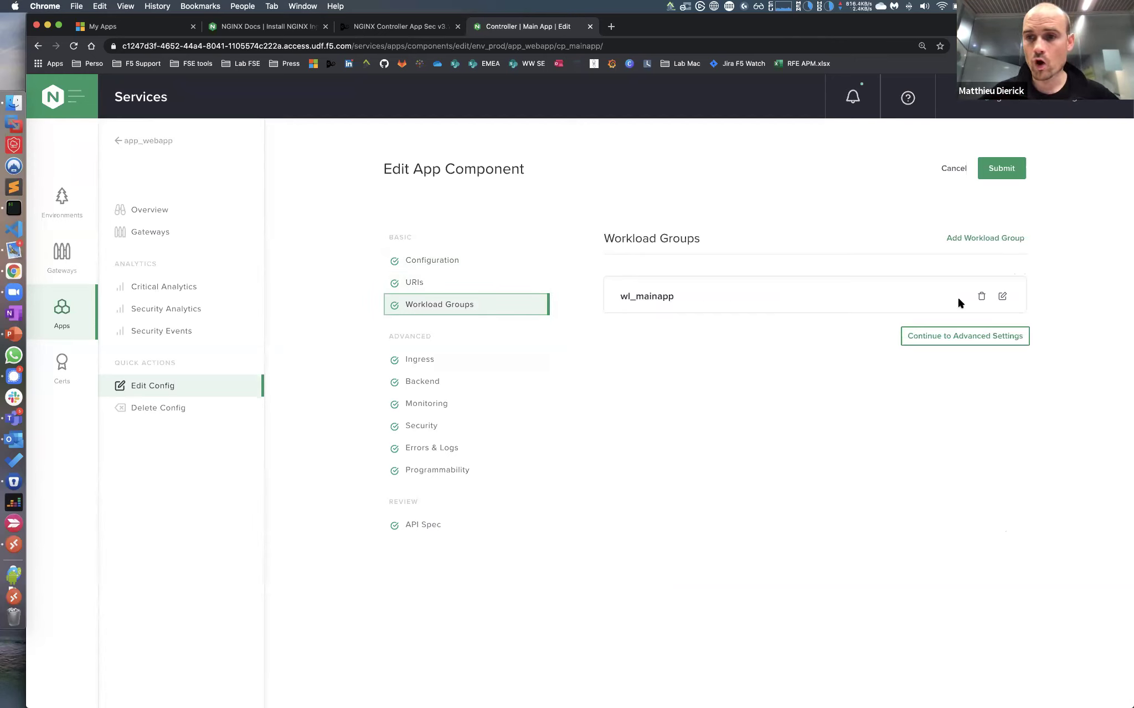
pyautogui.click(1002, 295)
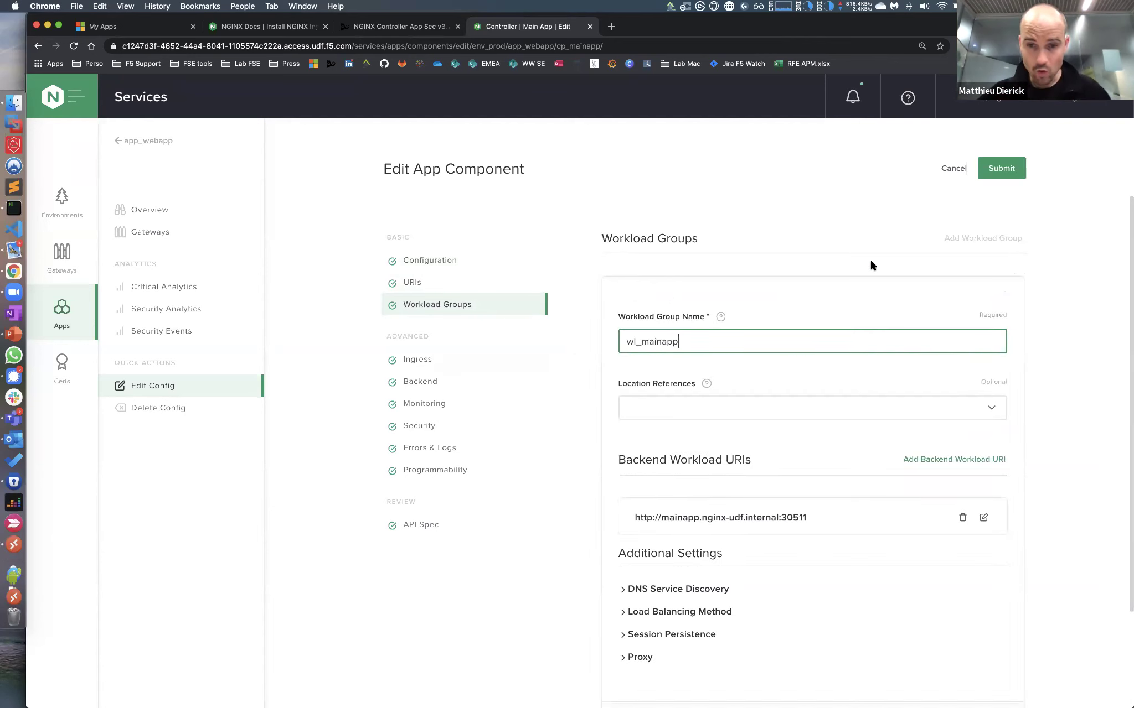
pyautogui.scroll(-3, 871, 263)
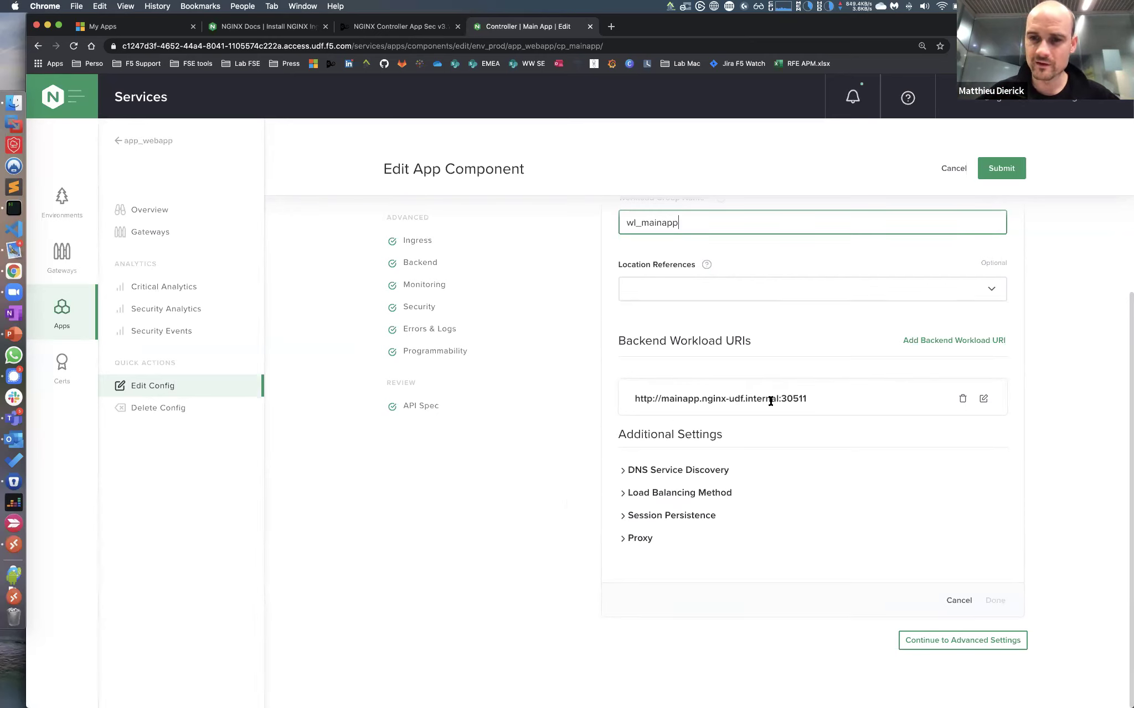
pyautogui.click(985, 398)
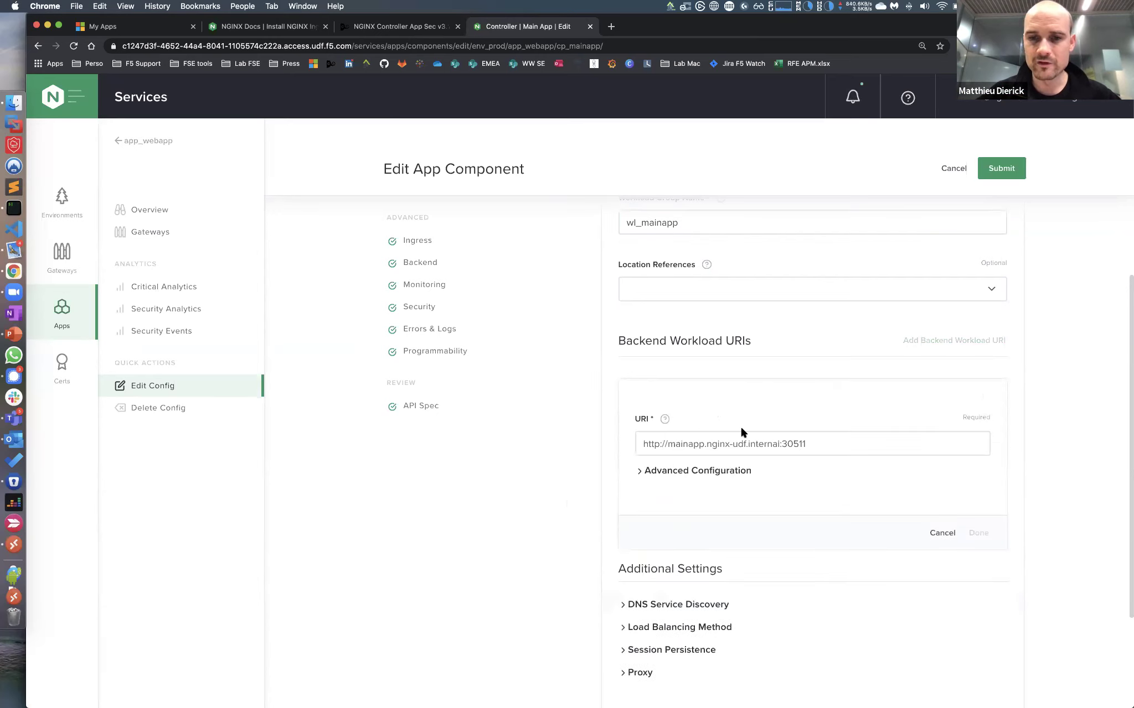
pyautogui.click(714, 476)
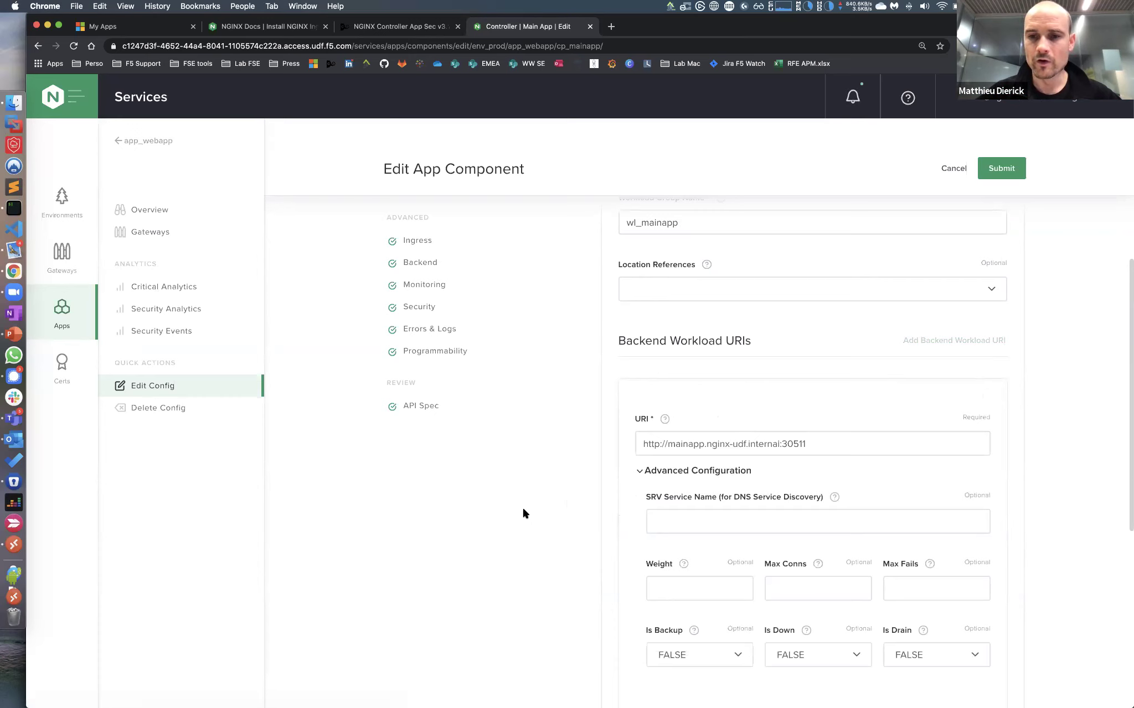
pyautogui.scroll(-2, 524, 513)
pyautogui.scroll(-2, 523, 510)
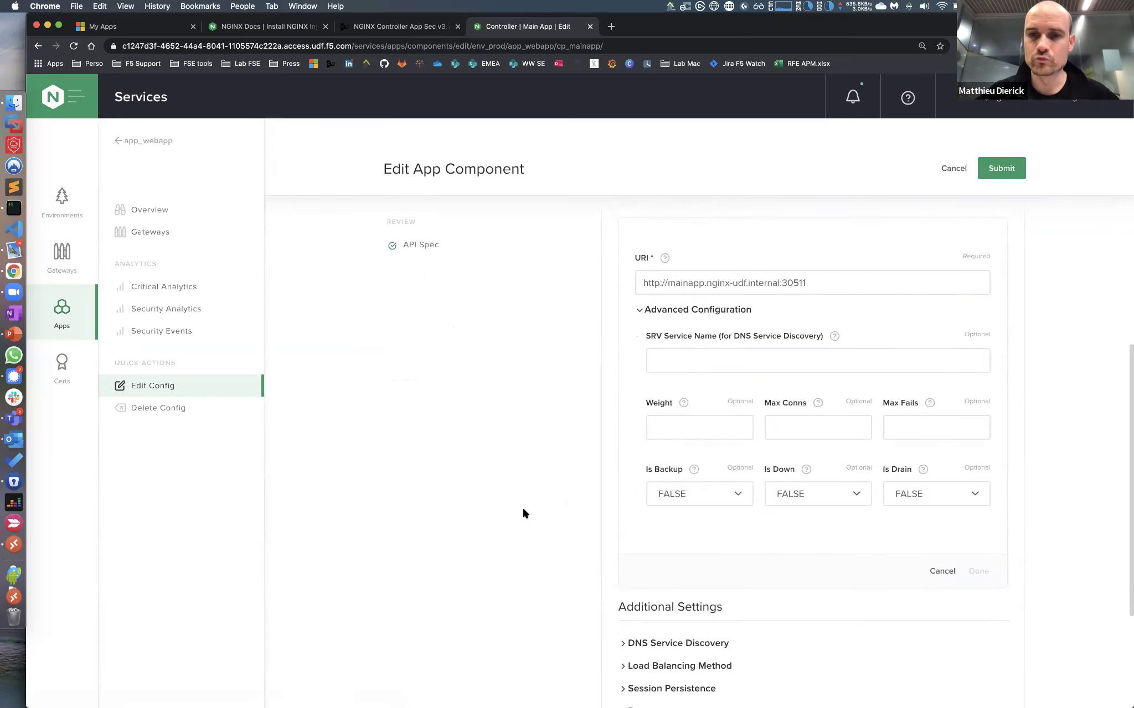
pyautogui.scroll(-3, 523, 511)
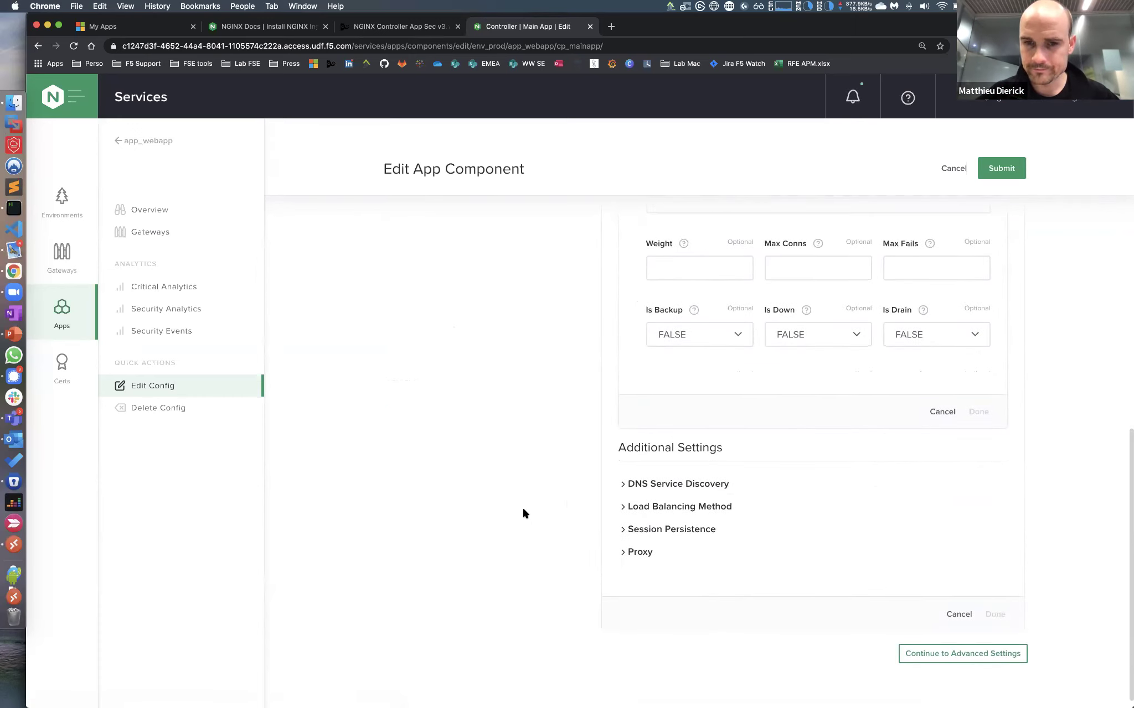
pyautogui.click(967, 621)
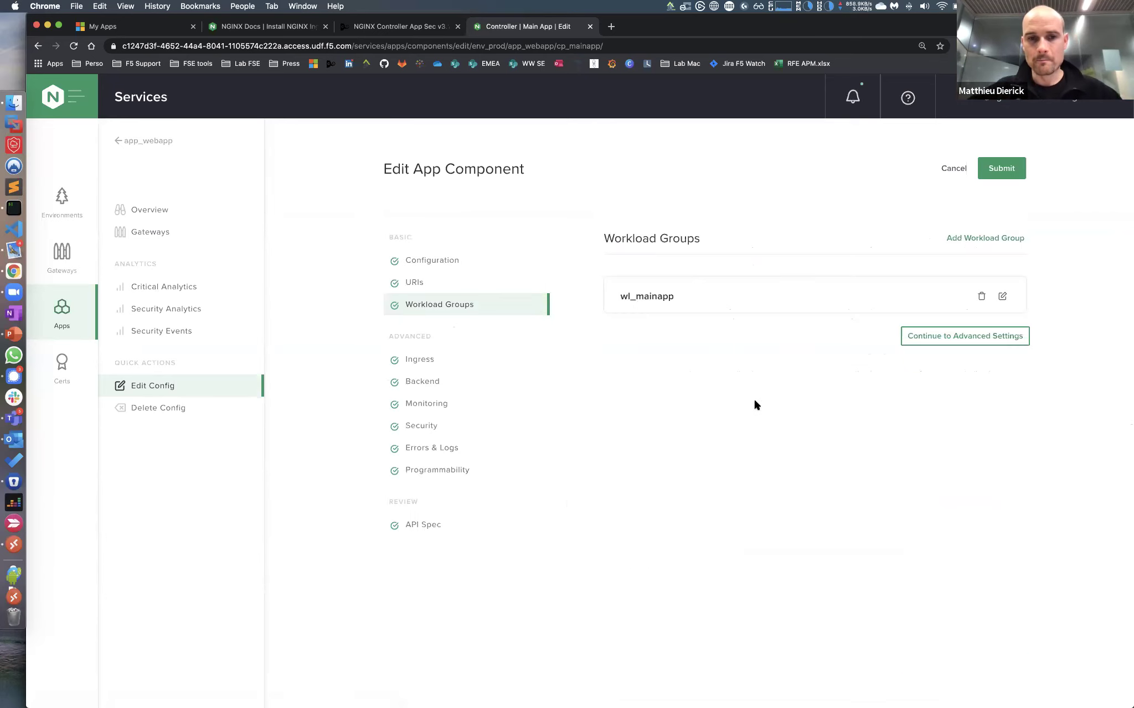
# Examine the Main App component's ingress, backend, monitoring and security settings.
pyautogui.click(458, 361)
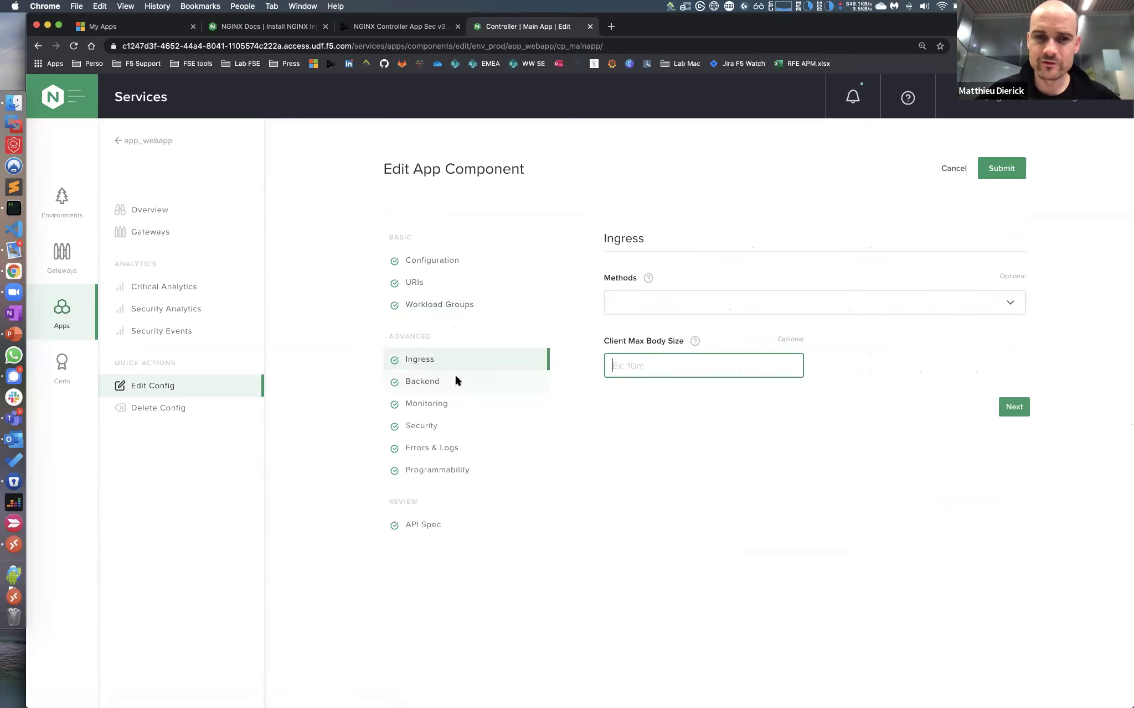
pyautogui.click(456, 381)
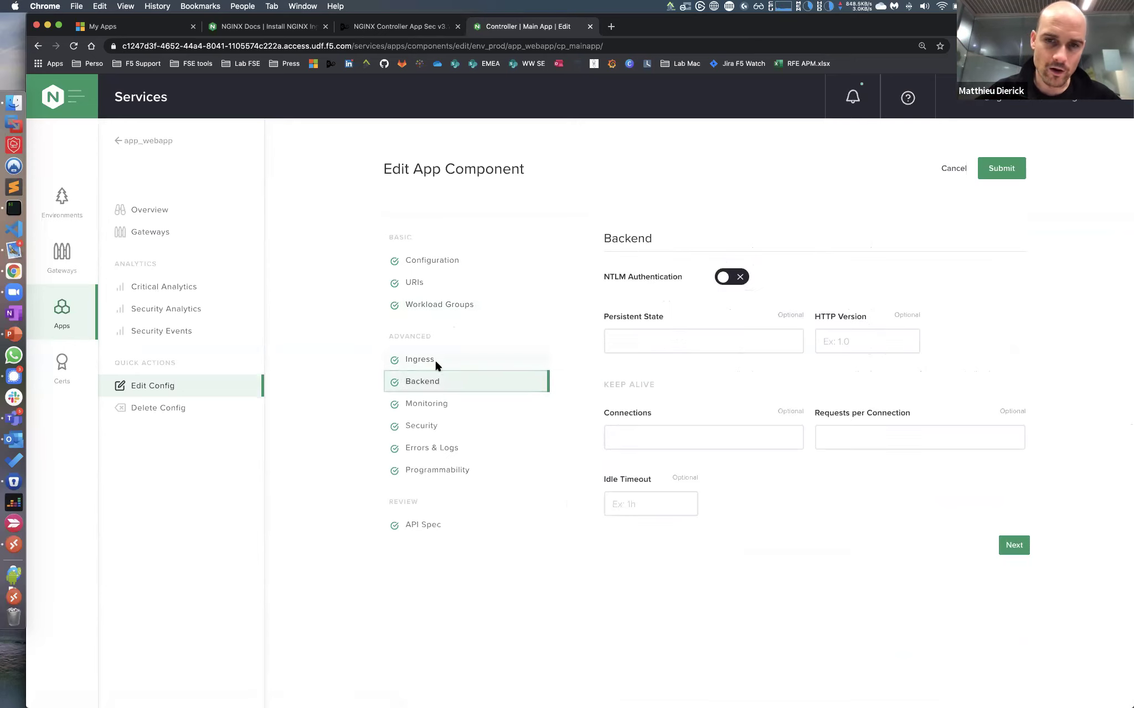
pyautogui.click(435, 360)
pyautogui.click(440, 379)
pyautogui.click(442, 405)
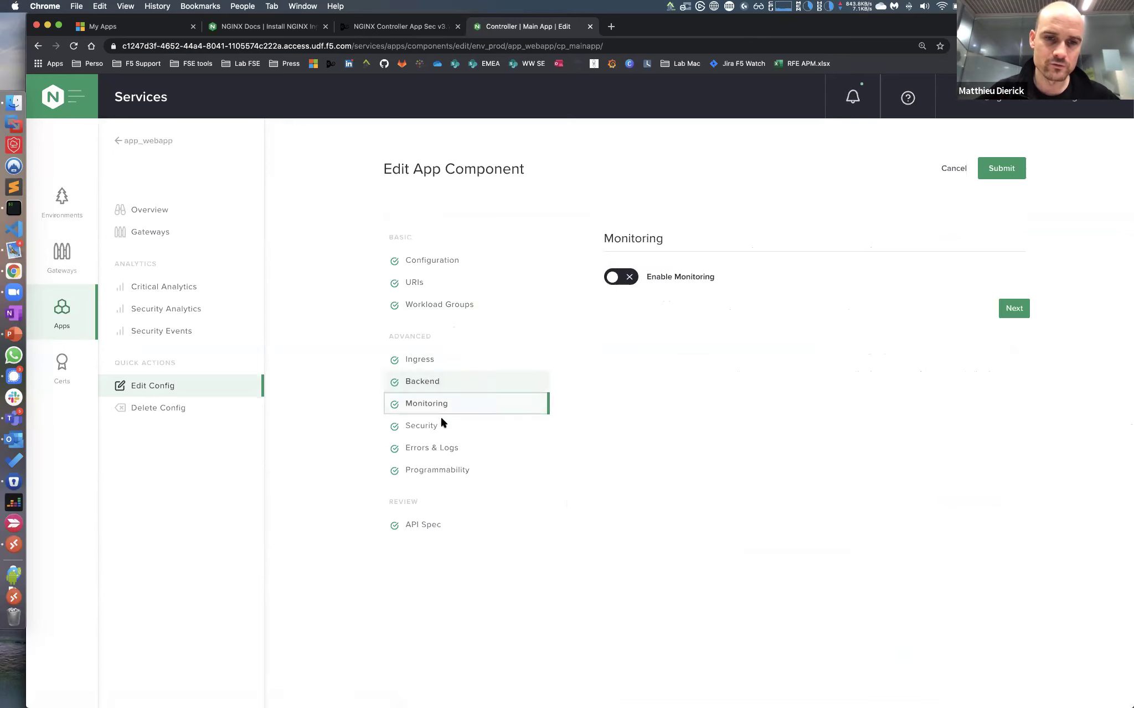
pyautogui.click(436, 425)
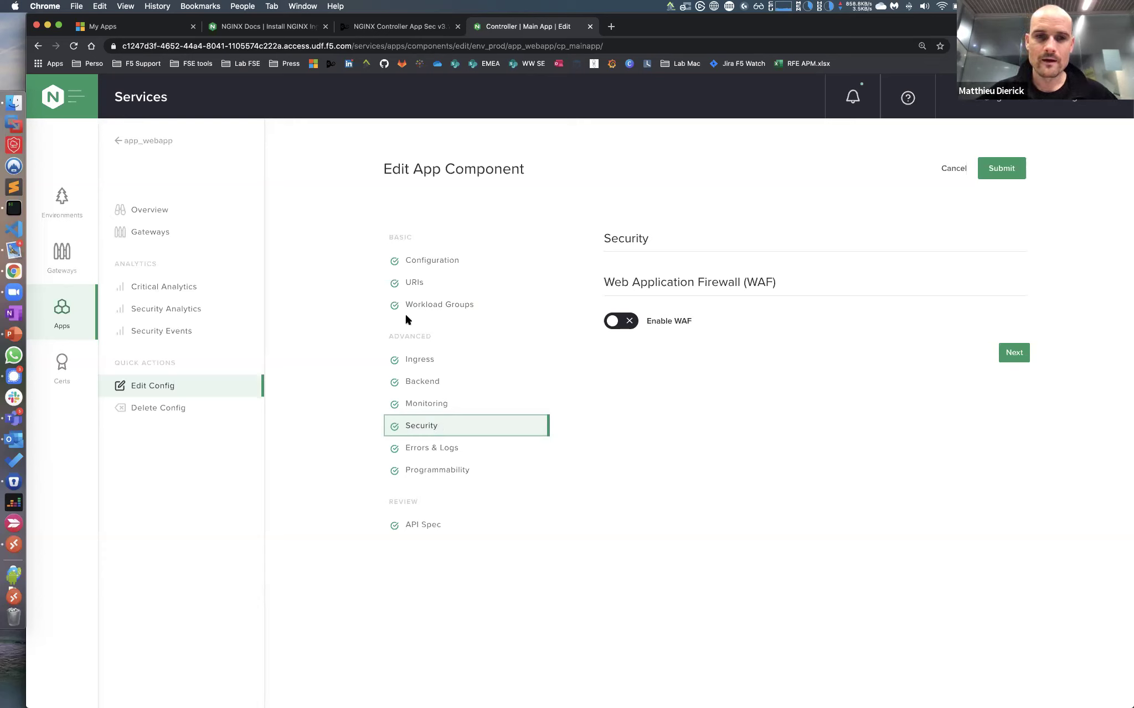
# On the Windows remote desktop, open NAP Arcadia Finance in a new browser tab and request centos.arcadia-finance.io/?q=<script>.
pyautogui.hotkey('ctrl', 'Right')
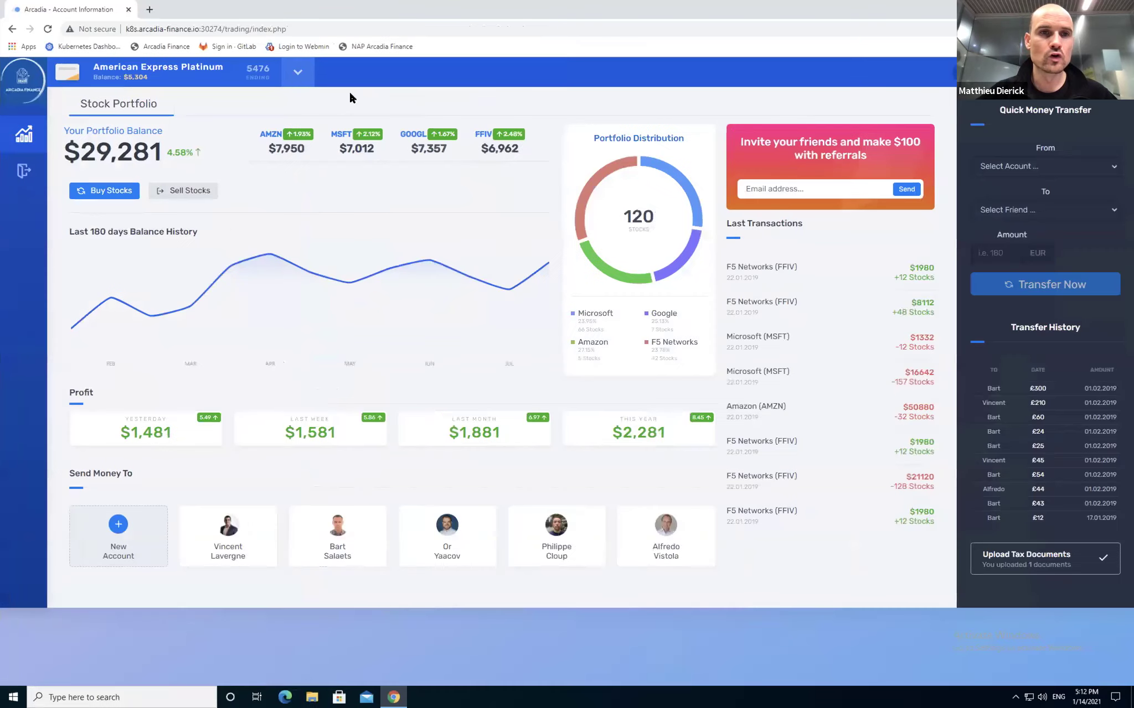
pyautogui.click(150, 10)
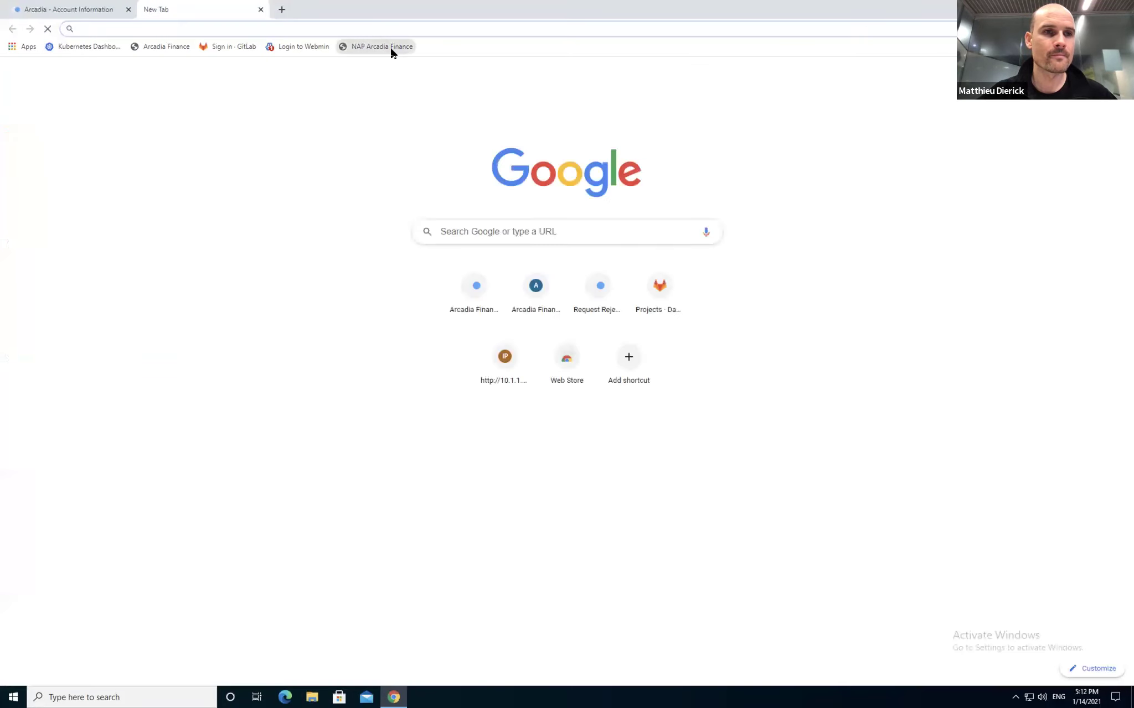
pyautogui.click(390, 49)
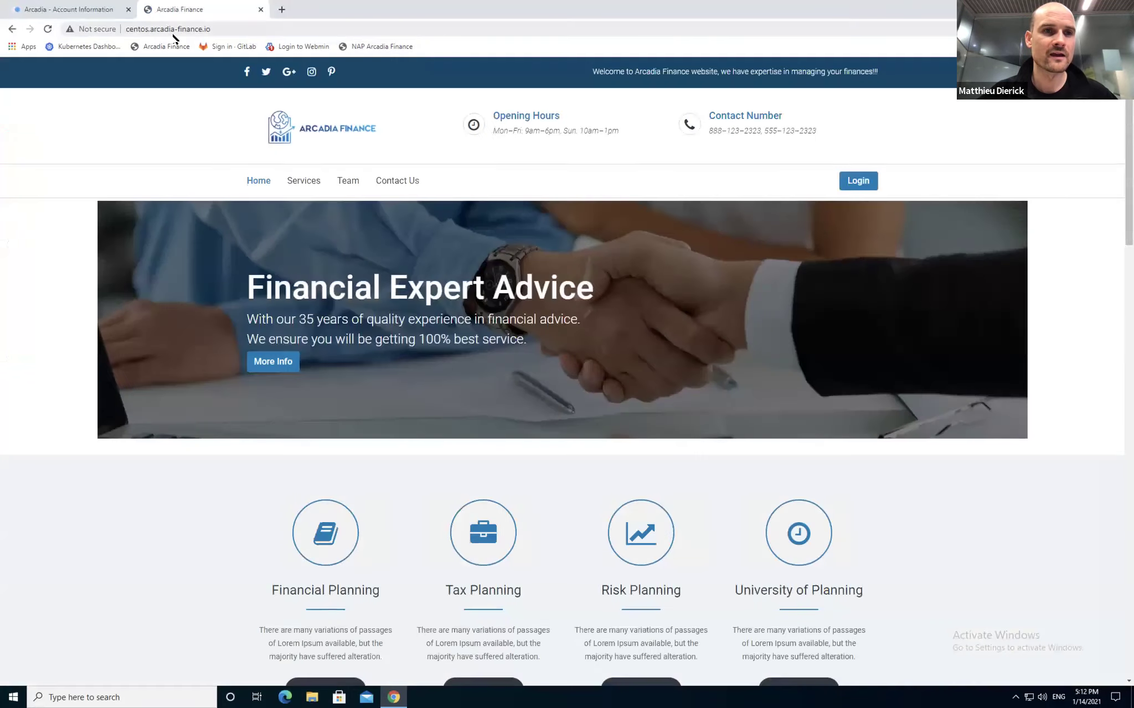
pyautogui.click(244, 34)
pyautogui.click(243, 34)
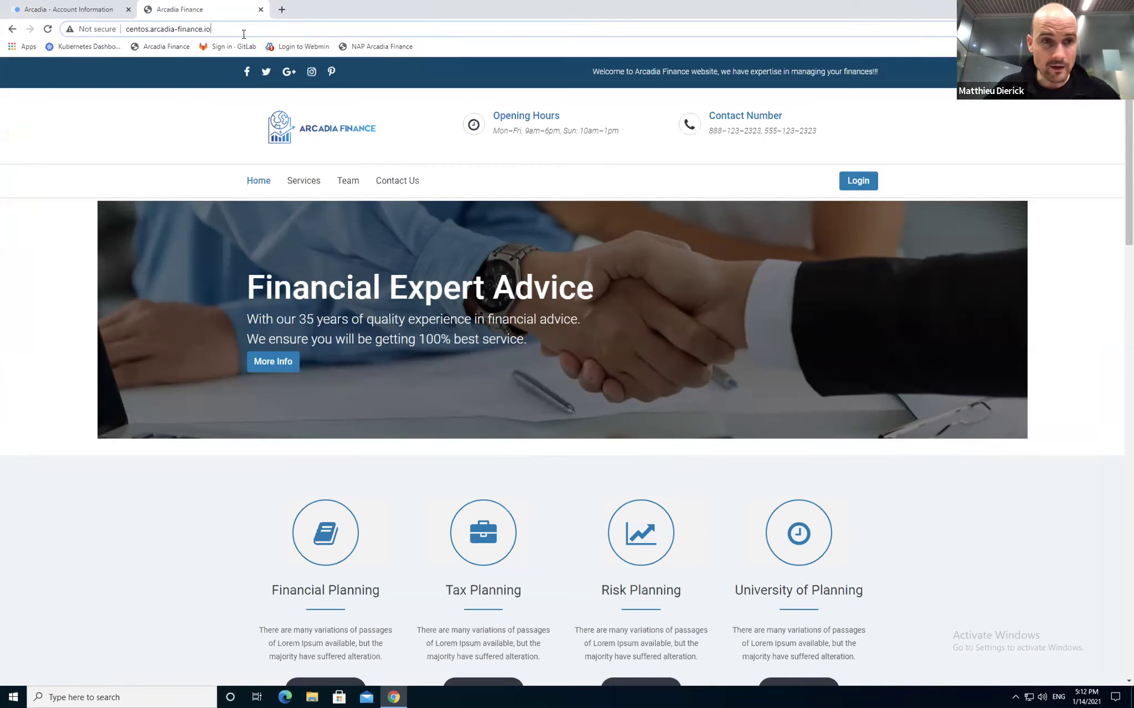
pyautogui.write('M')
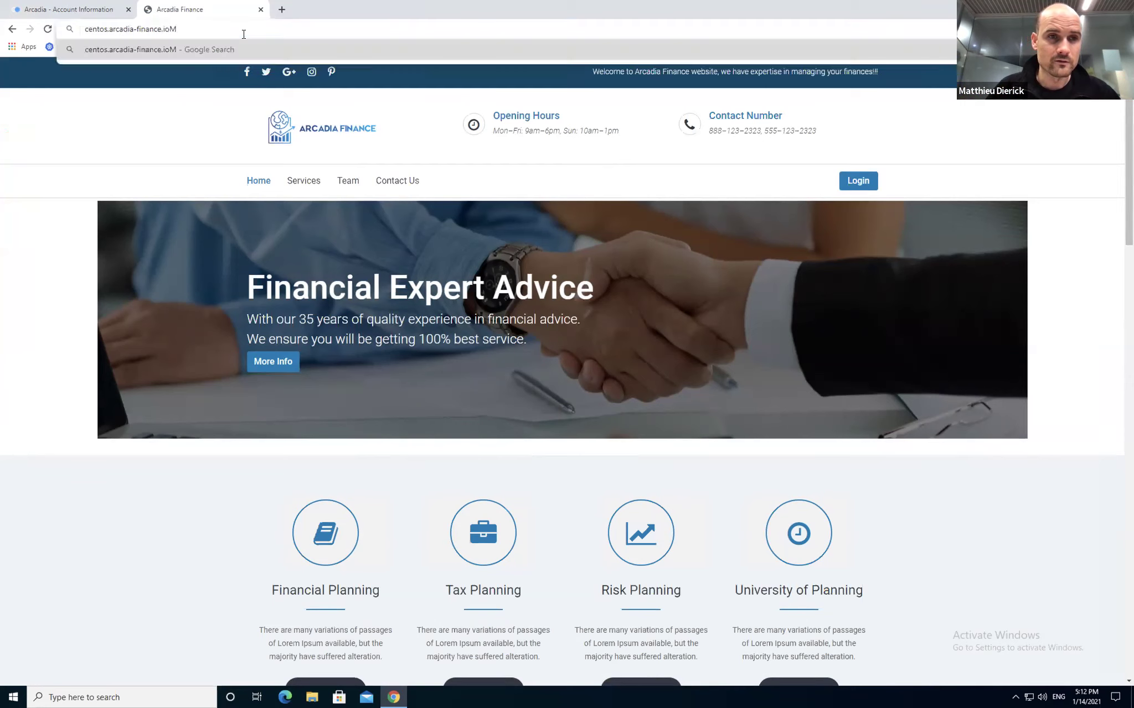
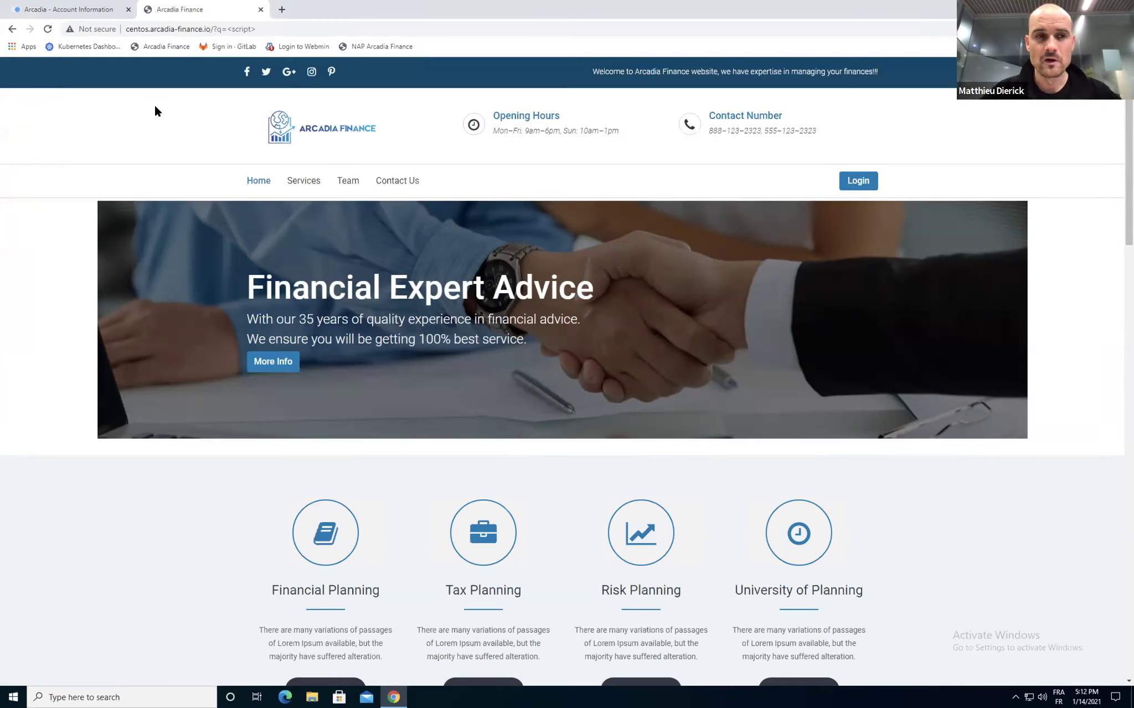
# Log in to the centos.arcadia-finance.io site with the saved username and password.
pyautogui.click(858, 181)
pyautogui.click(583, 392)
pyautogui.click(526, 425)
pyautogui.click(520, 510)
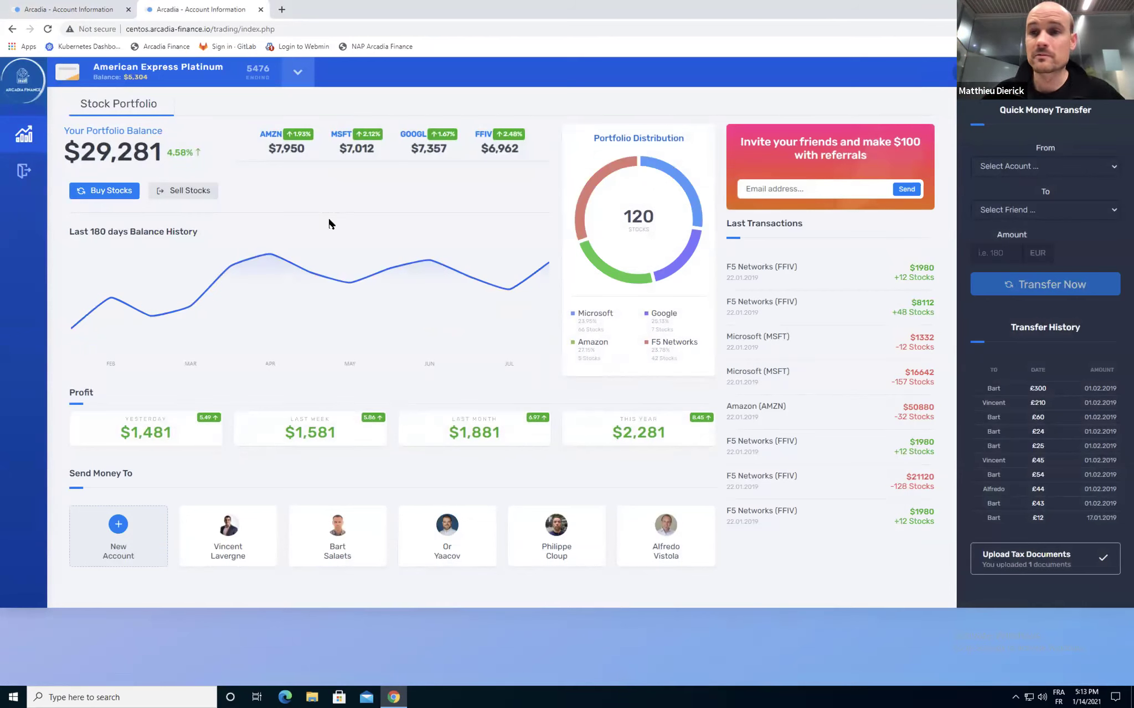
# Return to the Controller page and enable the WAF in the Main App component's security settings.
pyautogui.hotkey('ctrl', 'Left')
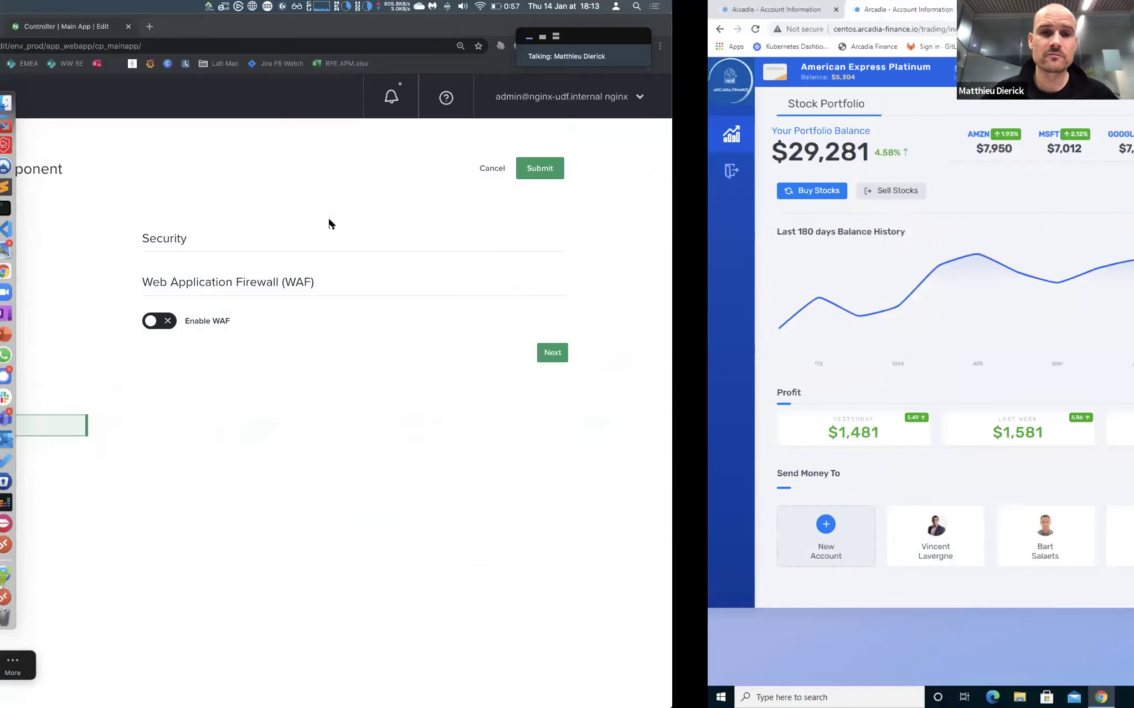
pyautogui.click(438, 311)
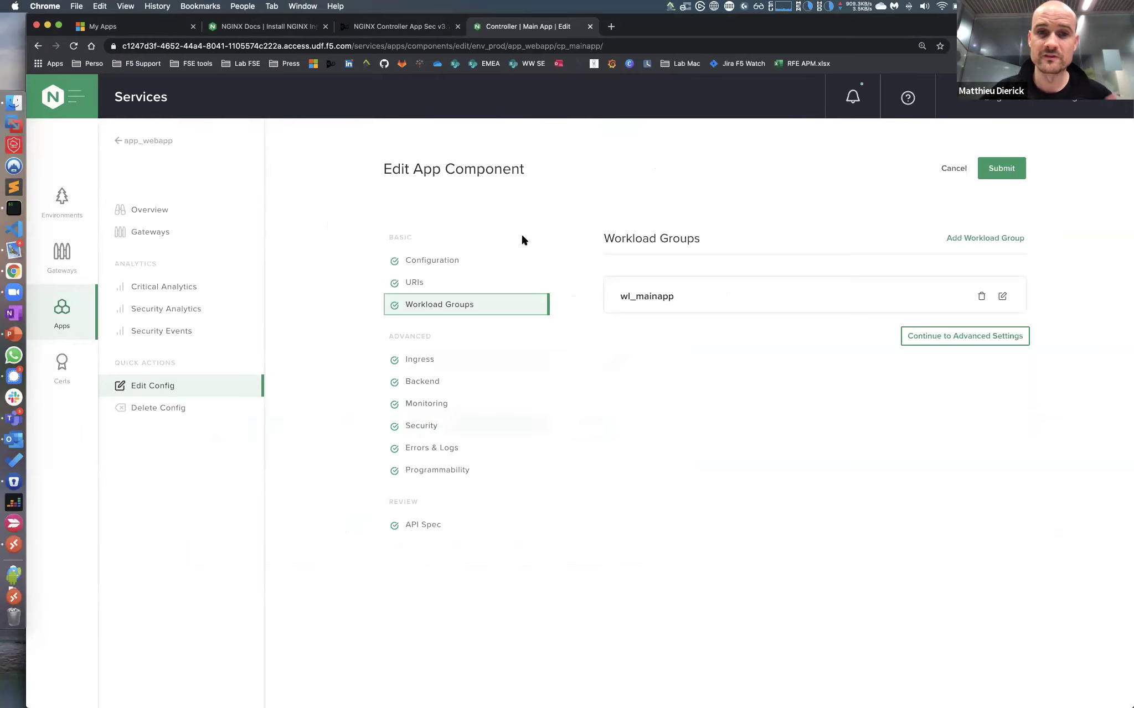
pyautogui.click(434, 431)
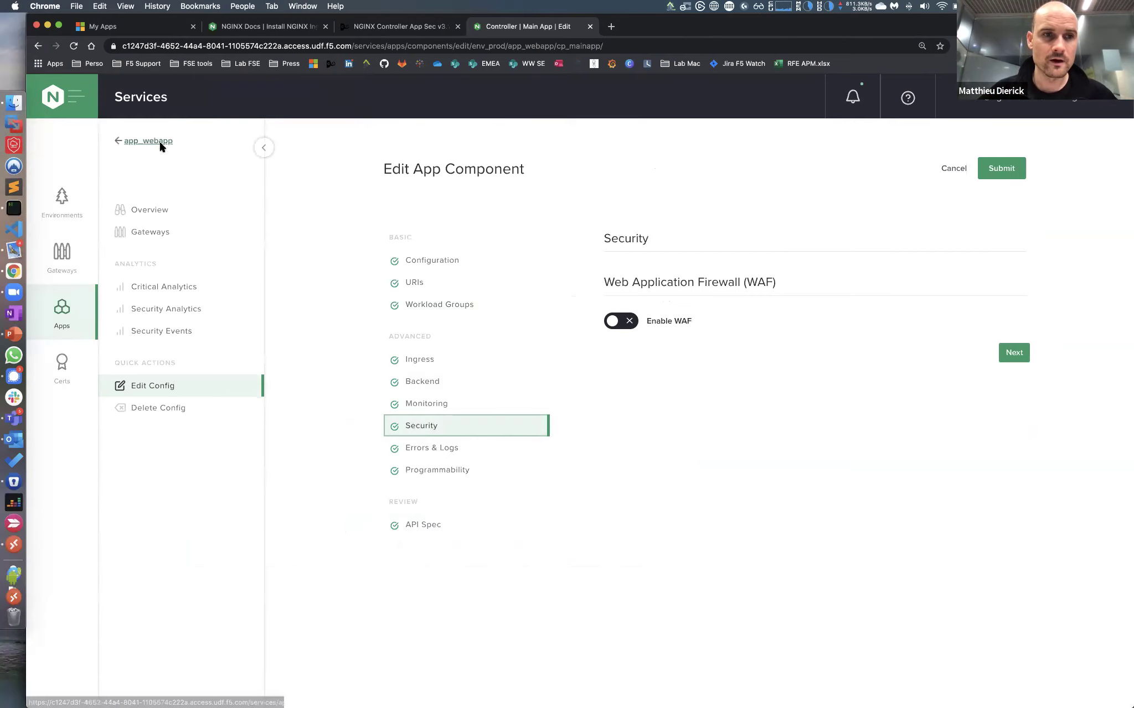
pyautogui.click(403, 261)
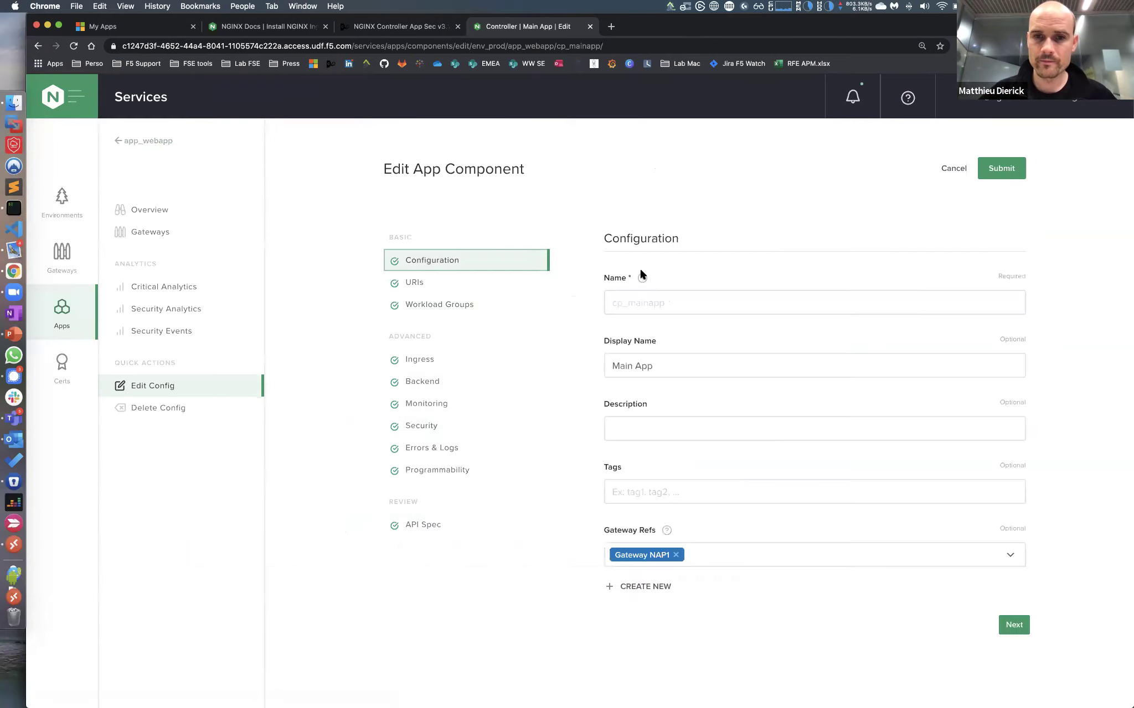
pyautogui.click(460, 424)
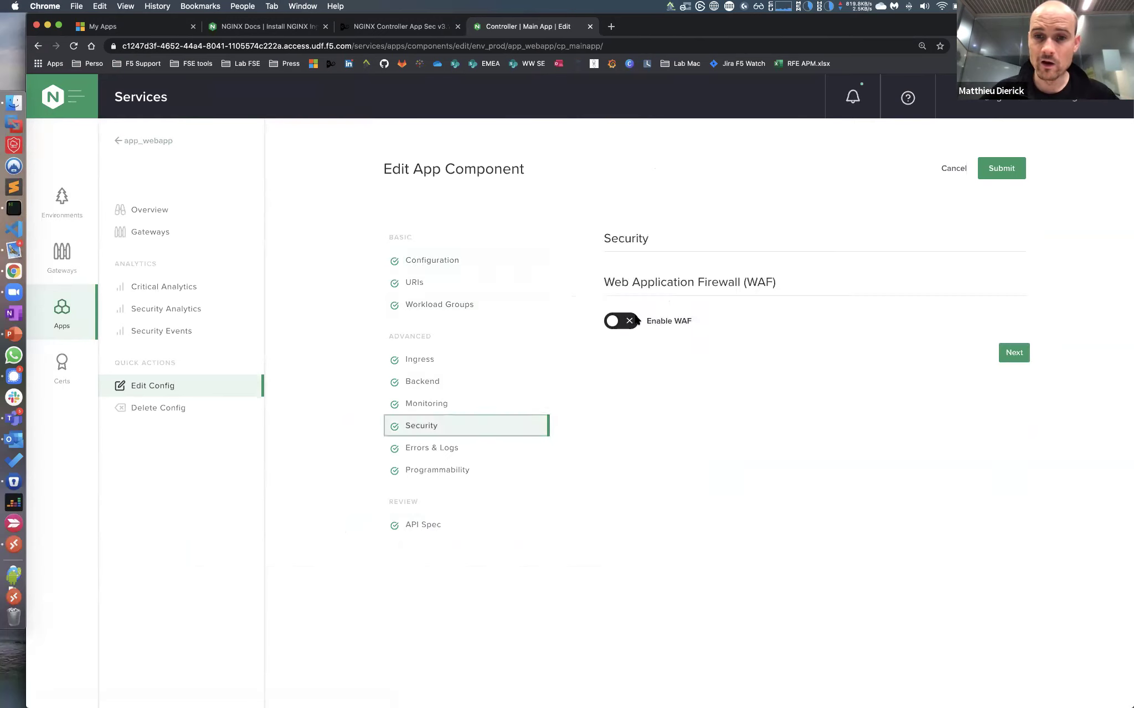
pyautogui.click(629, 321)
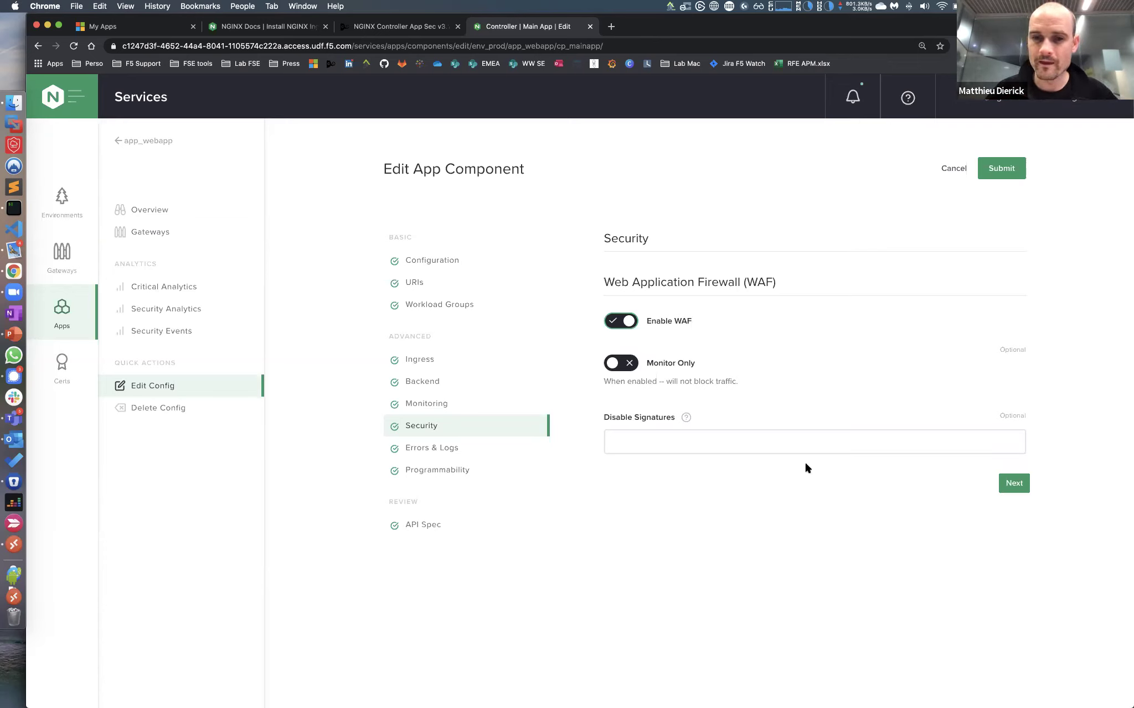
pyautogui.click(775, 447)
pyautogui.moveTo(685, 419)
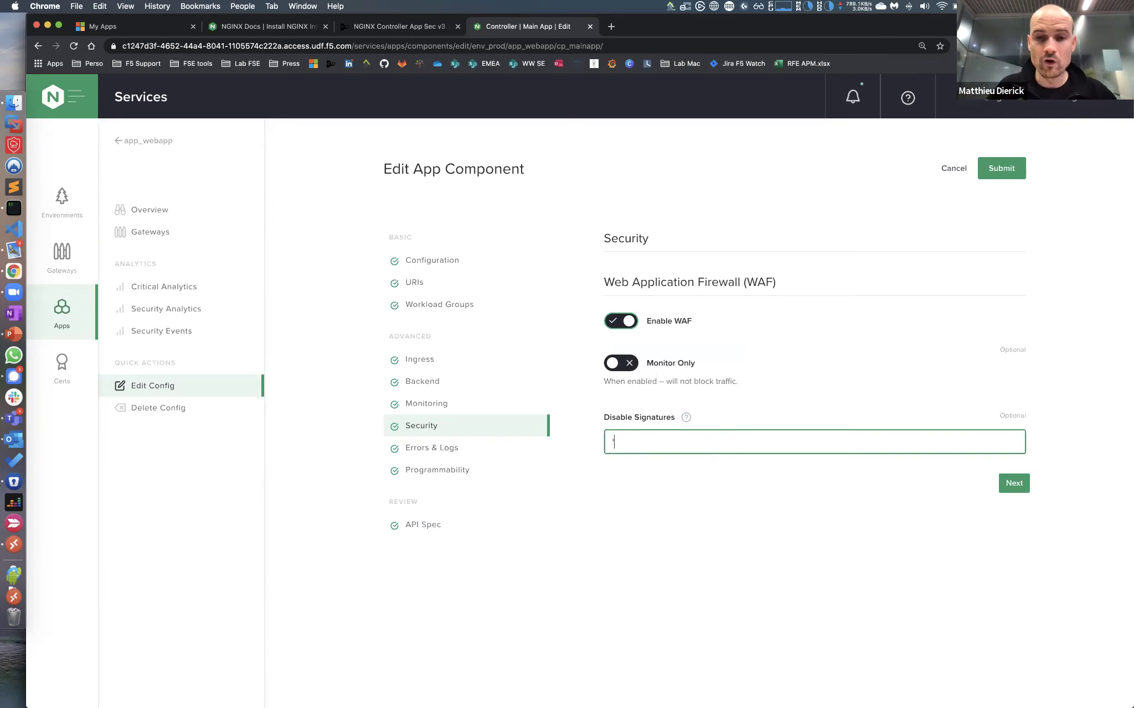
pyautogui.press('BackSpace')
pyautogui.press('BackSpace')
pyautogui.press('BackSpace')
pyautogui.press('BackSpace')
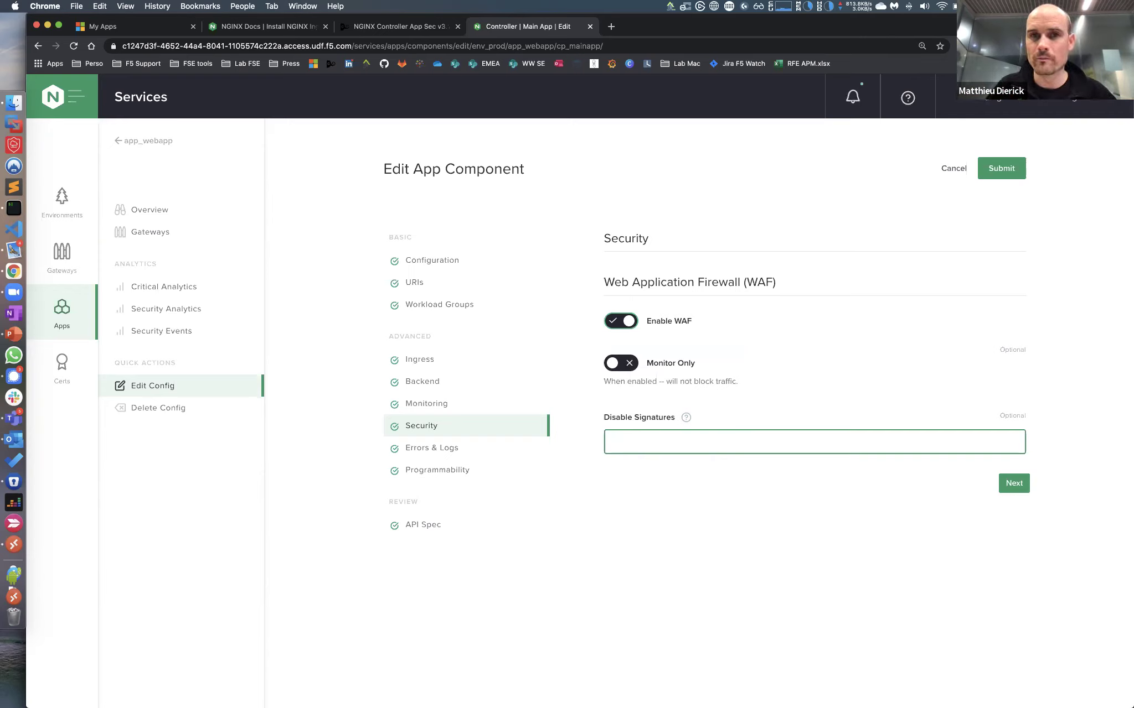
pyautogui.write('2000')
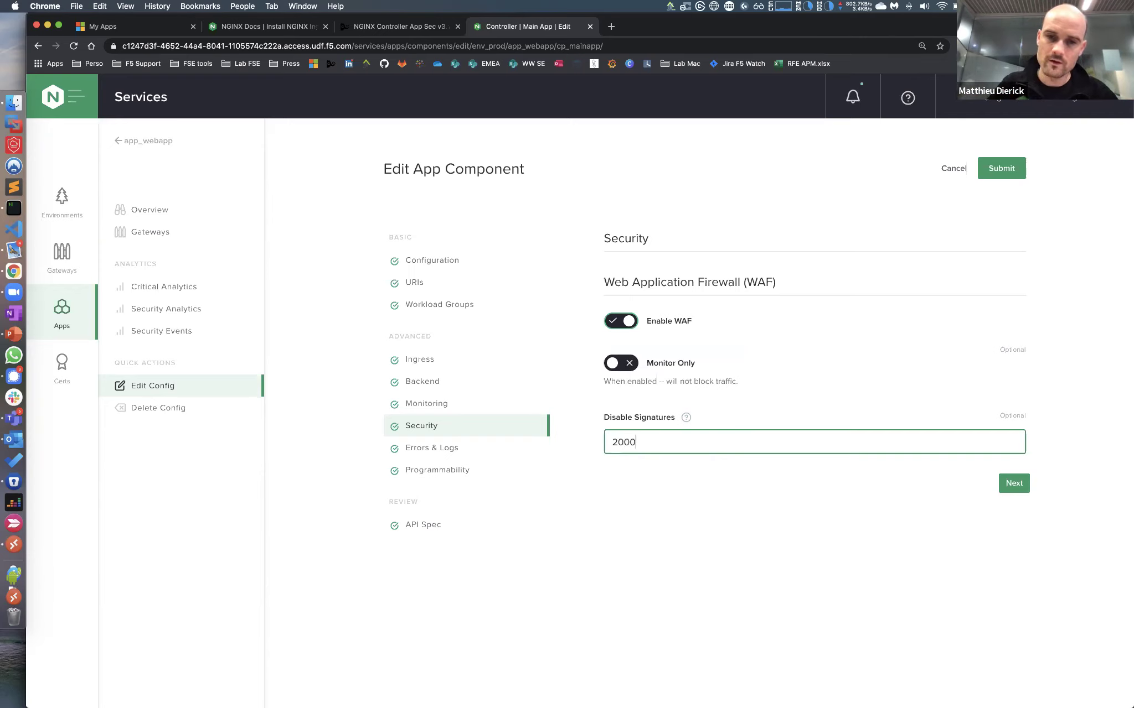
pyautogui.write('223344')
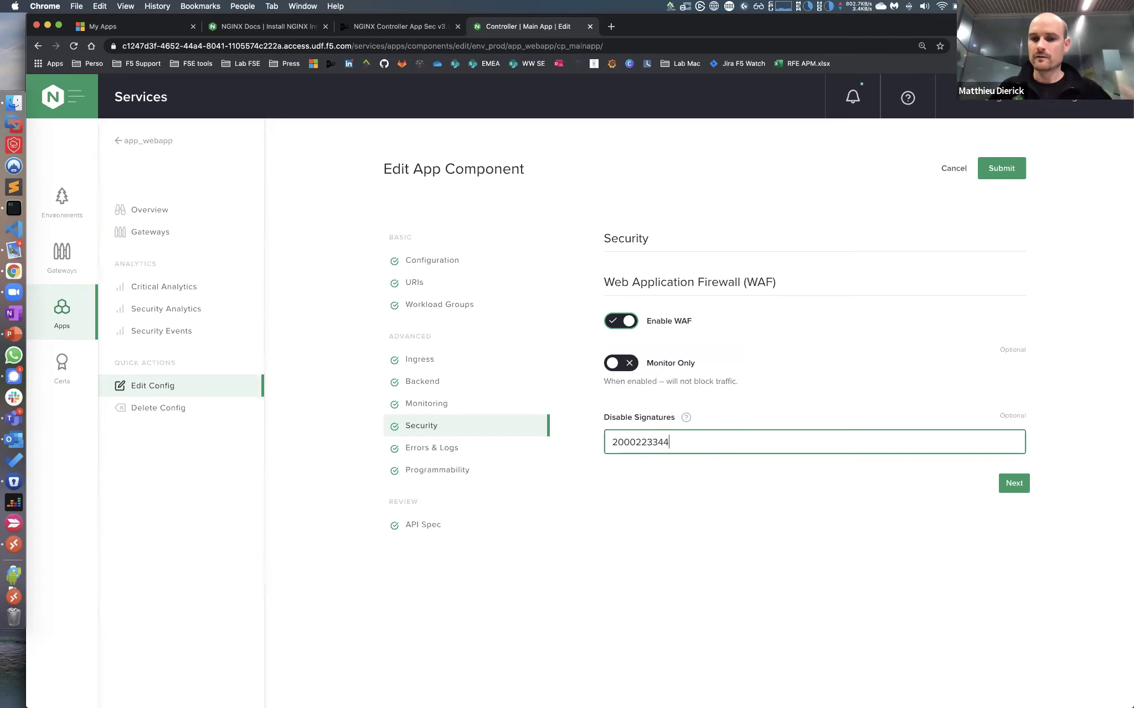
pyautogui.doubleClick(655, 447)
pyautogui.press('BackSpace')
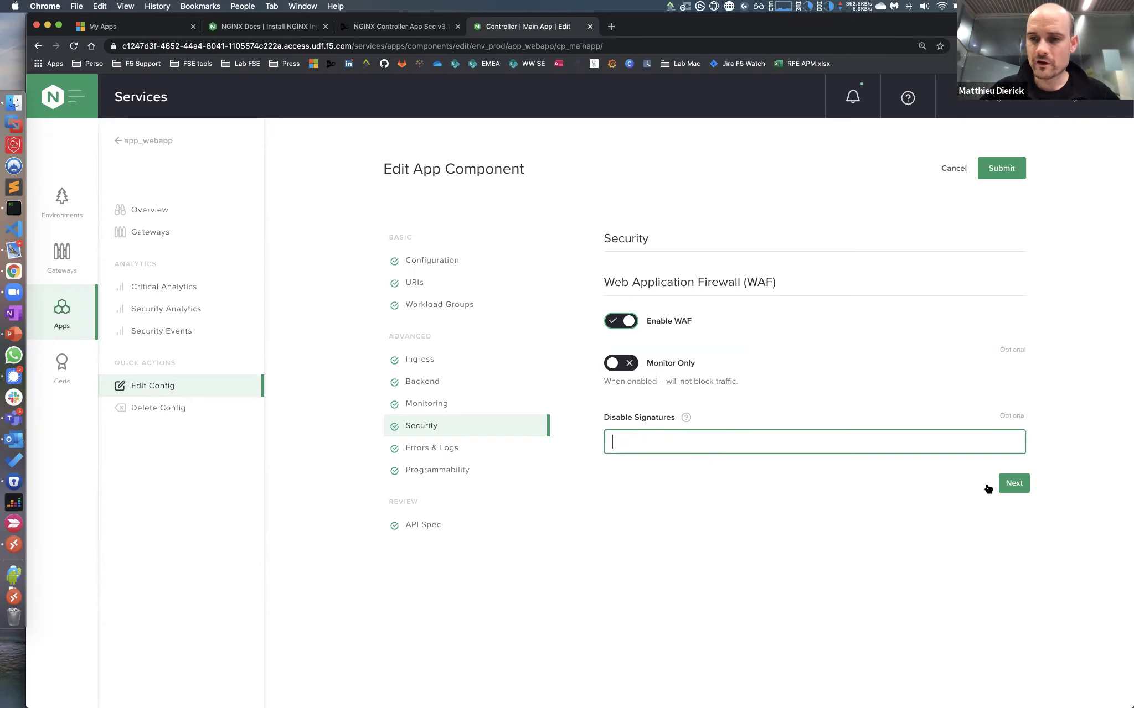
# Continue to the Main App component's error and log settings and submit the updated configuration.
pyautogui.click(1012, 484)
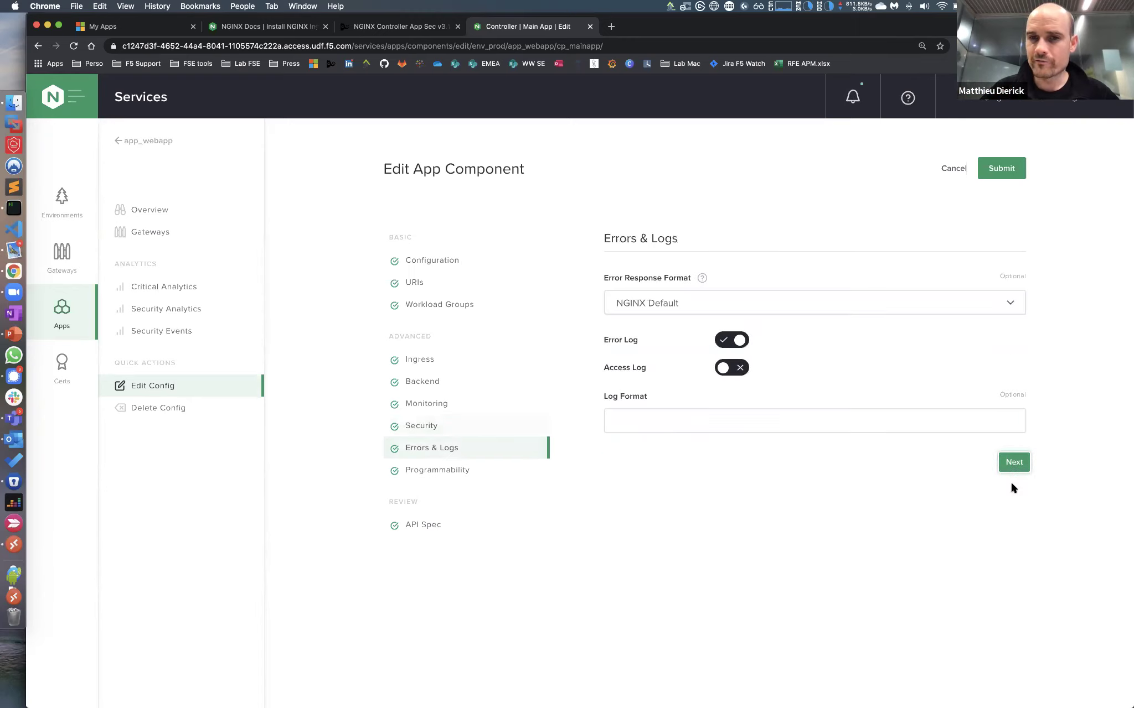
pyautogui.click(1000, 177)
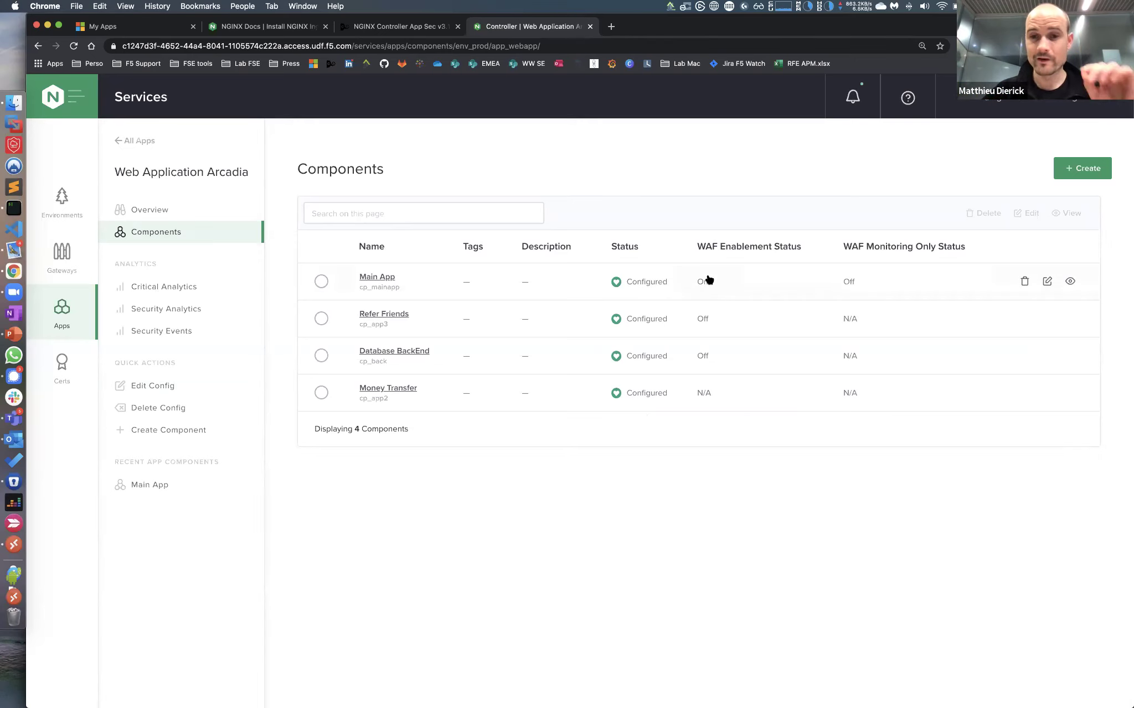
# On the Windows remote desktop, reopen NAP Arcadia Finance, request centos.arcadia-finance.io/?q=<script>, and go back from the response page.
pyautogui.hotkey('ctrl', 'Right')
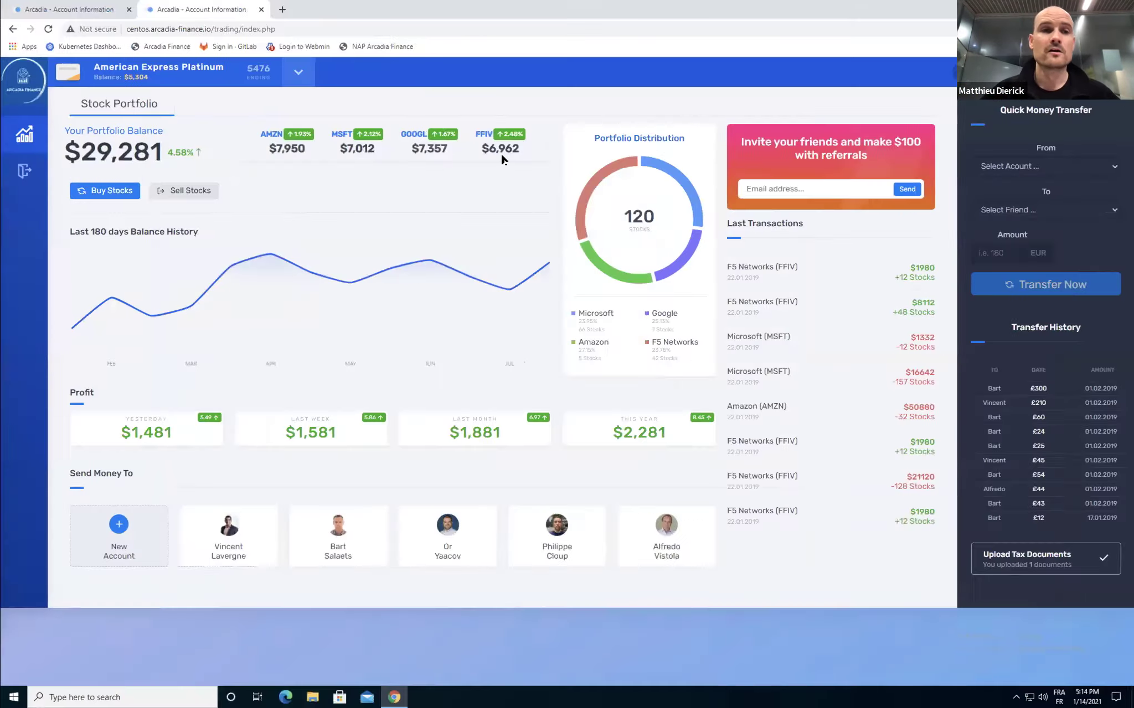
pyautogui.click(363, 46)
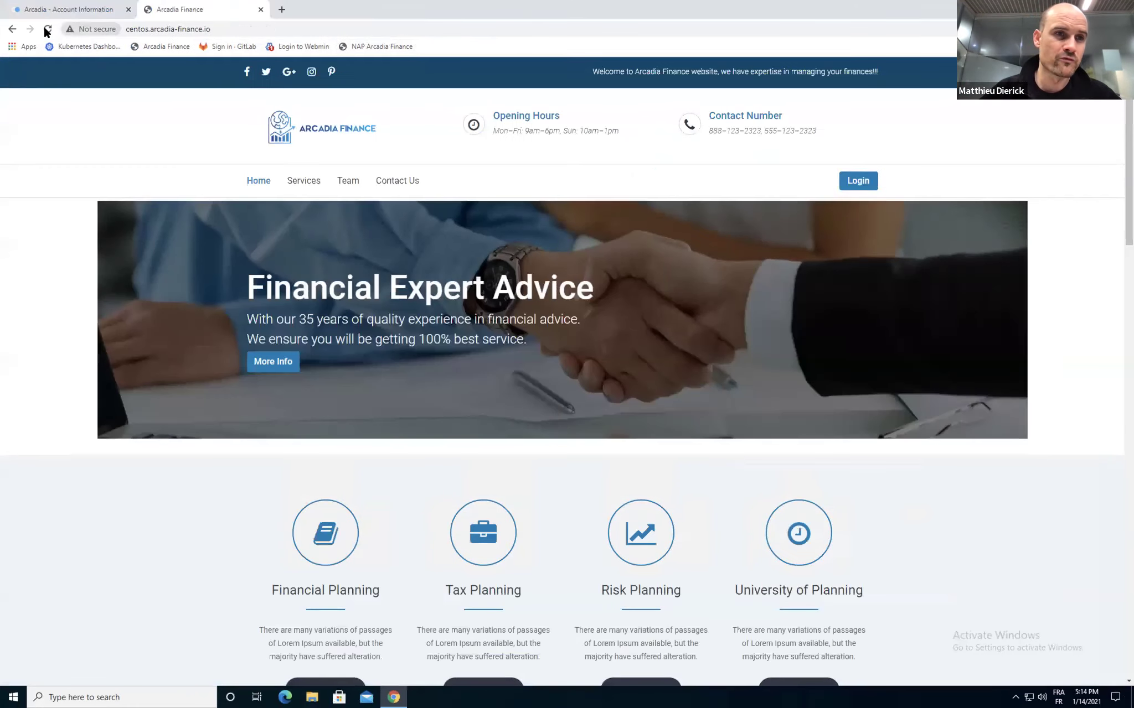
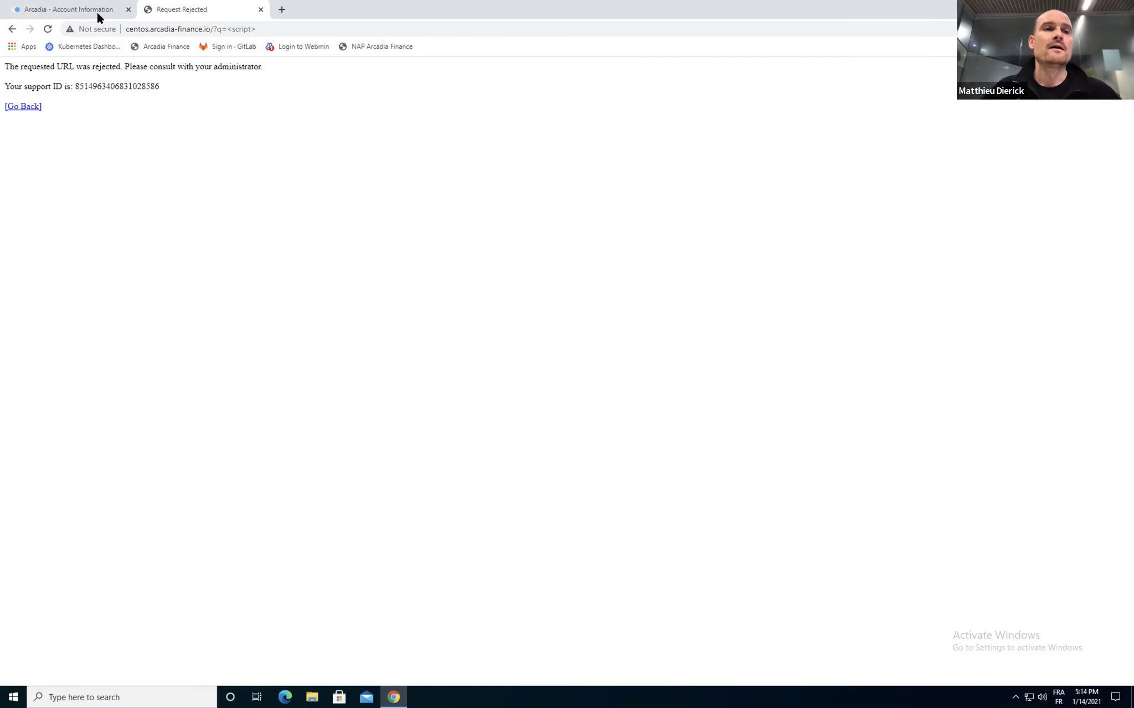
pyautogui.click(35, 107)
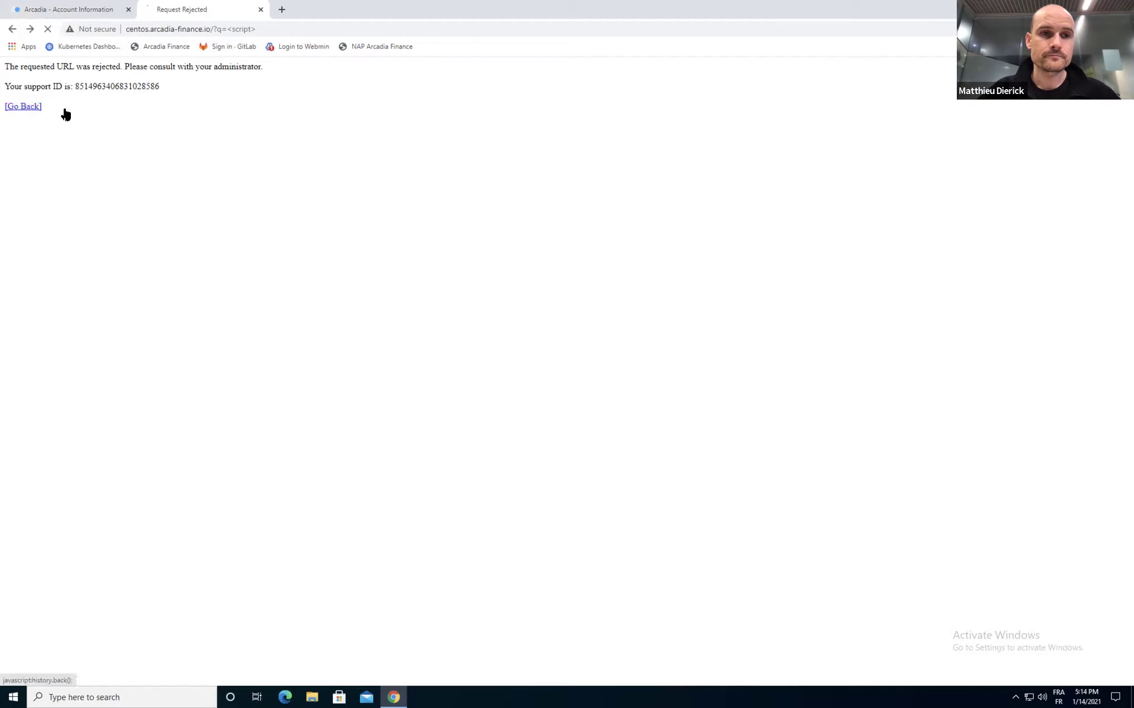
# Open the Arcadia Finance login form and log in with the saved username and password.
pyautogui.click(860, 184)
pyautogui.click(601, 389)
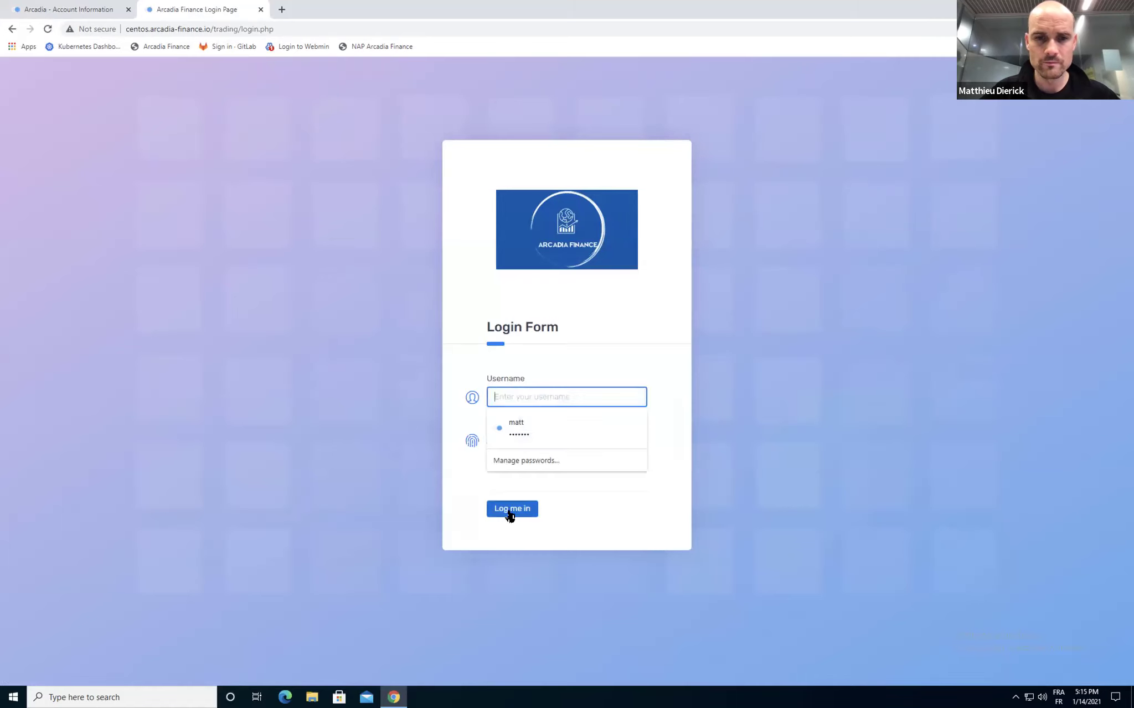
pyautogui.click(532, 429)
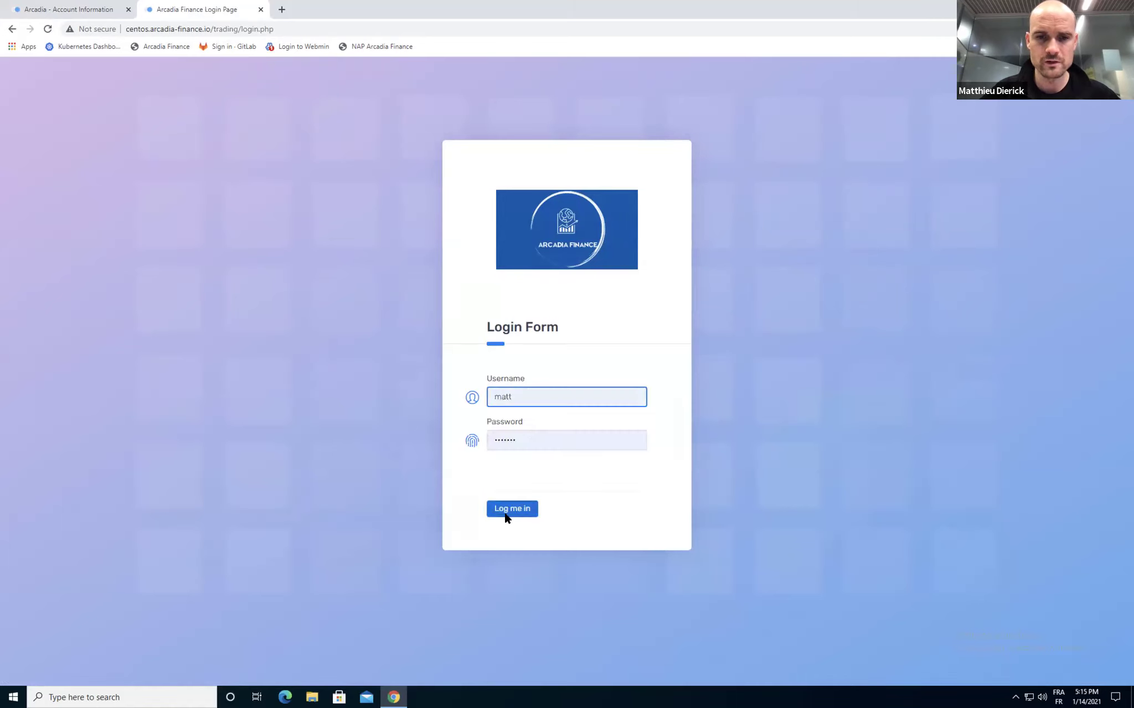
pyautogui.rightClick(505, 514)
pyautogui.click(504, 508)
pyautogui.click(501, 508)
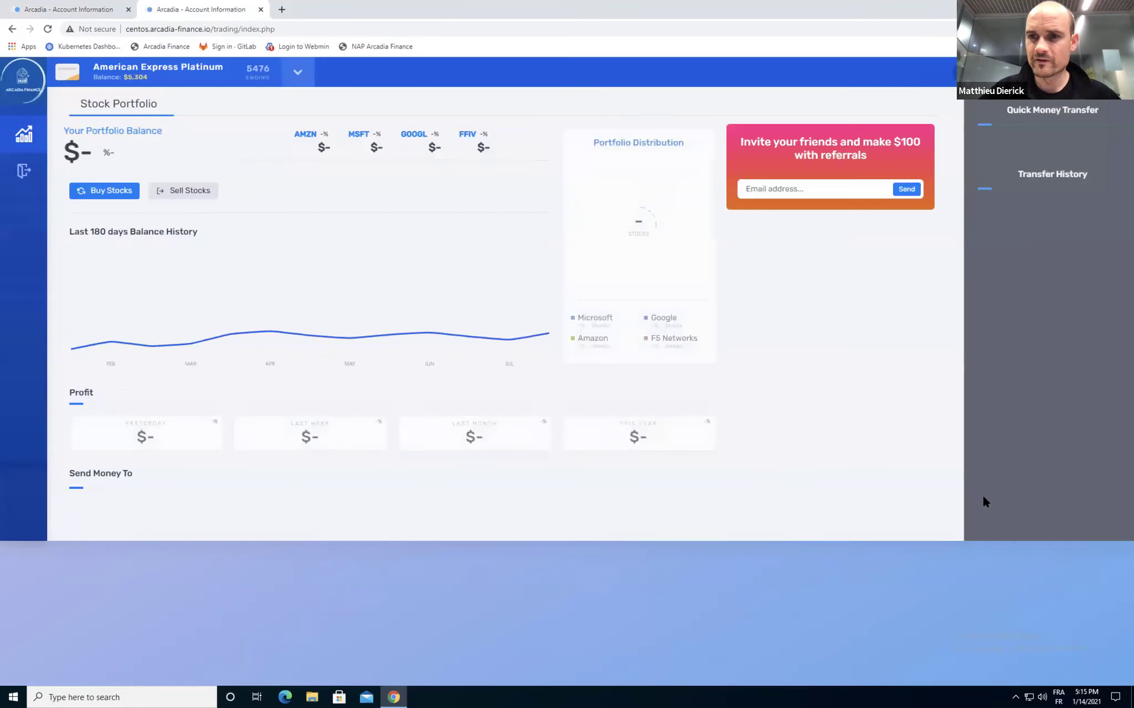
# Look at the trading page's money transfer form and tax documents upload dialog, and close the dialog.
pyautogui.click(986, 252)
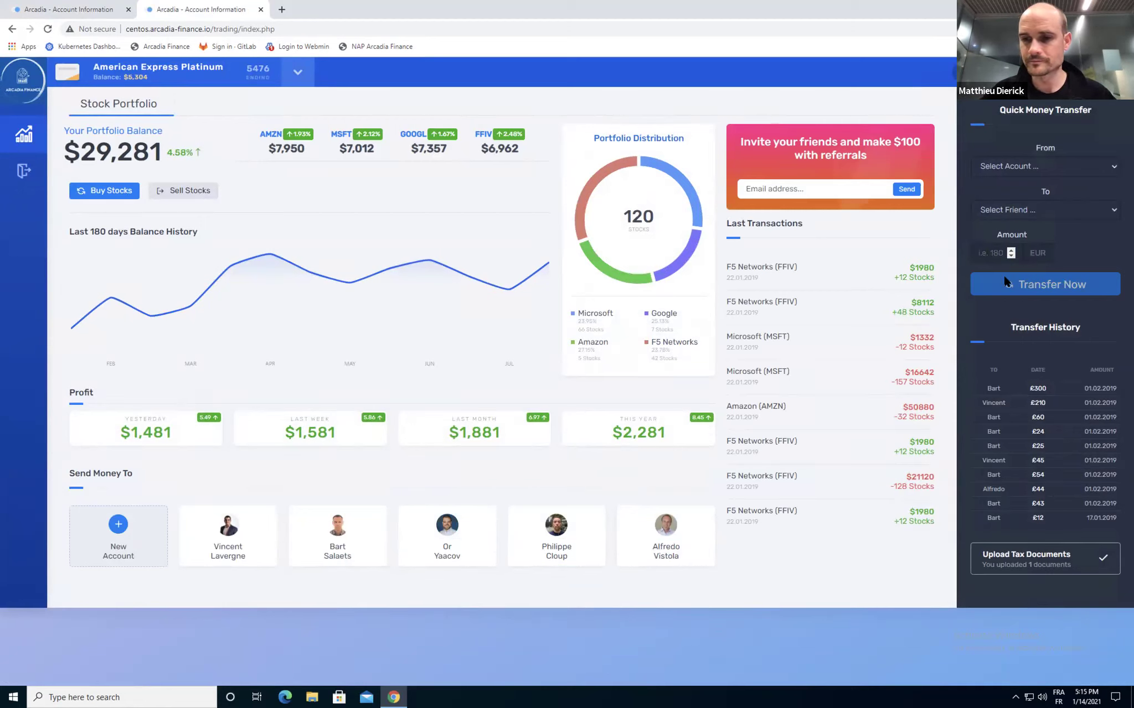
pyautogui.click(999, 573)
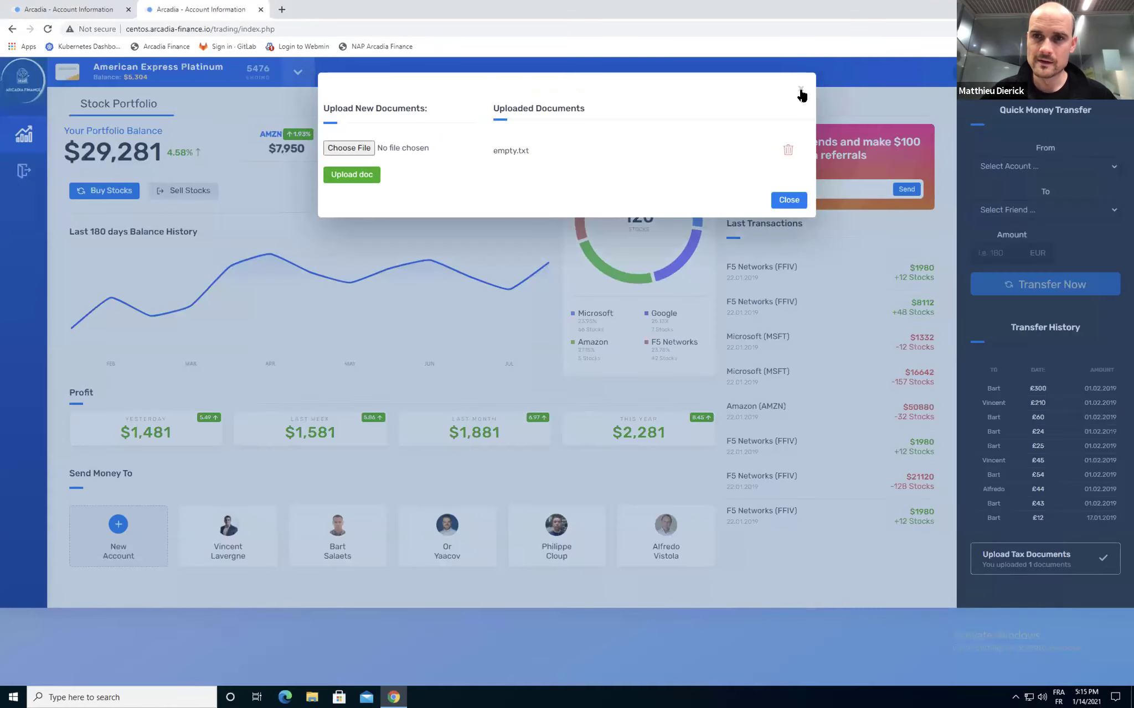
pyautogui.click(801, 91)
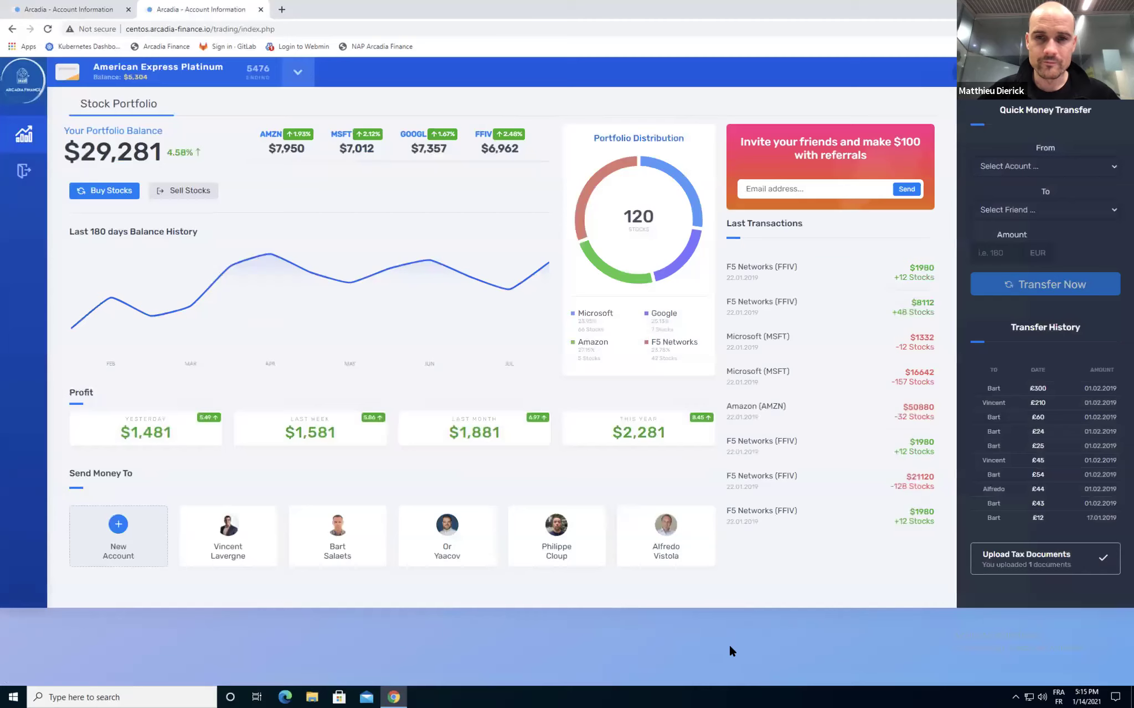
# Return to the Controller page and open the Main App component's security settings for review.
pyautogui.hotkey('ctrl', 'Left')
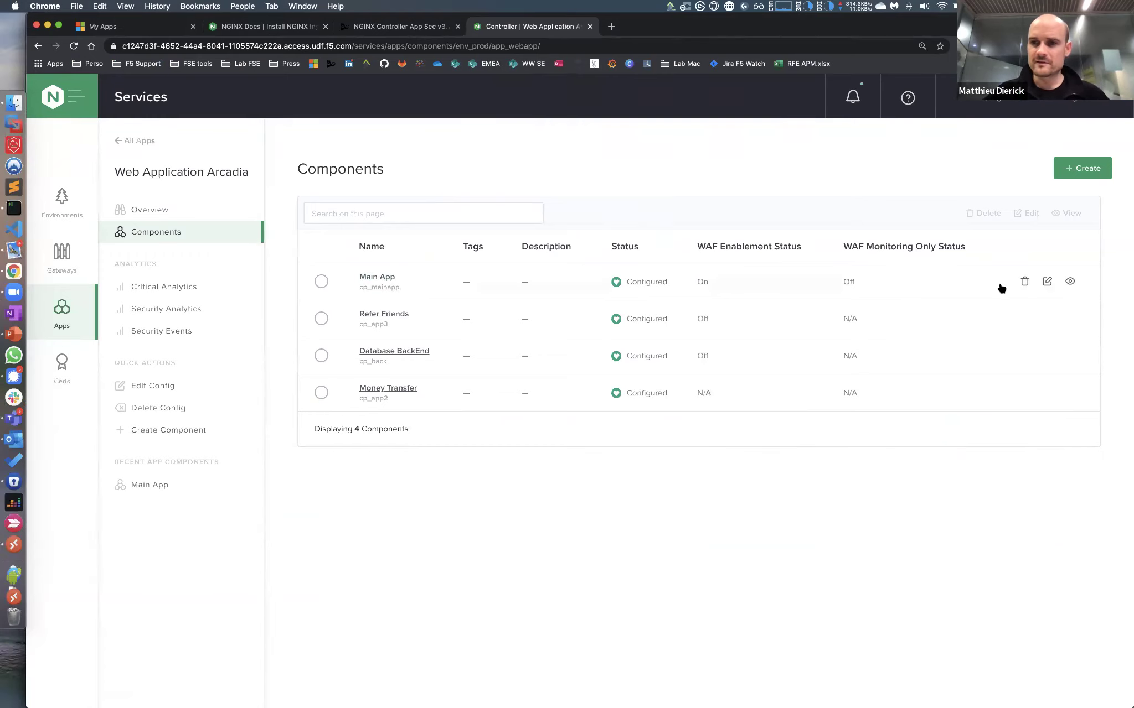
pyautogui.click(1046, 283)
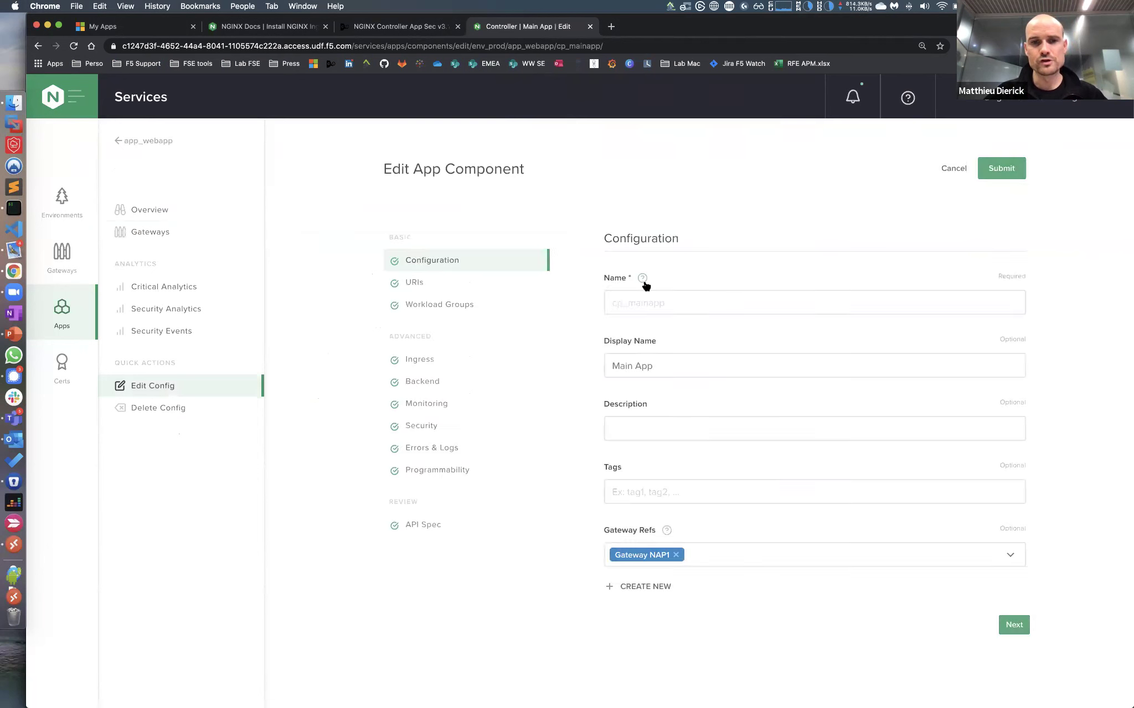
pyautogui.click(451, 424)
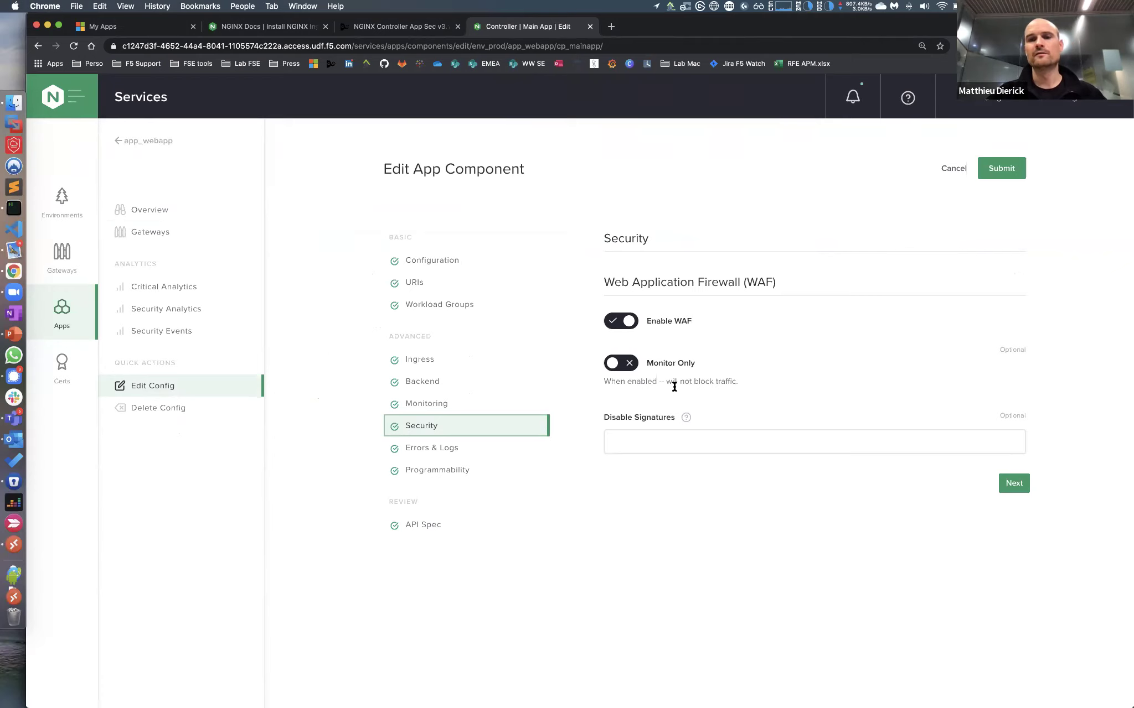
pyautogui.moveTo(714, 377)
pyautogui.mouseDown()
pyautogui.moveTo(656, 381)
pyautogui.moveTo(714, 381)
pyautogui.mouseUp()
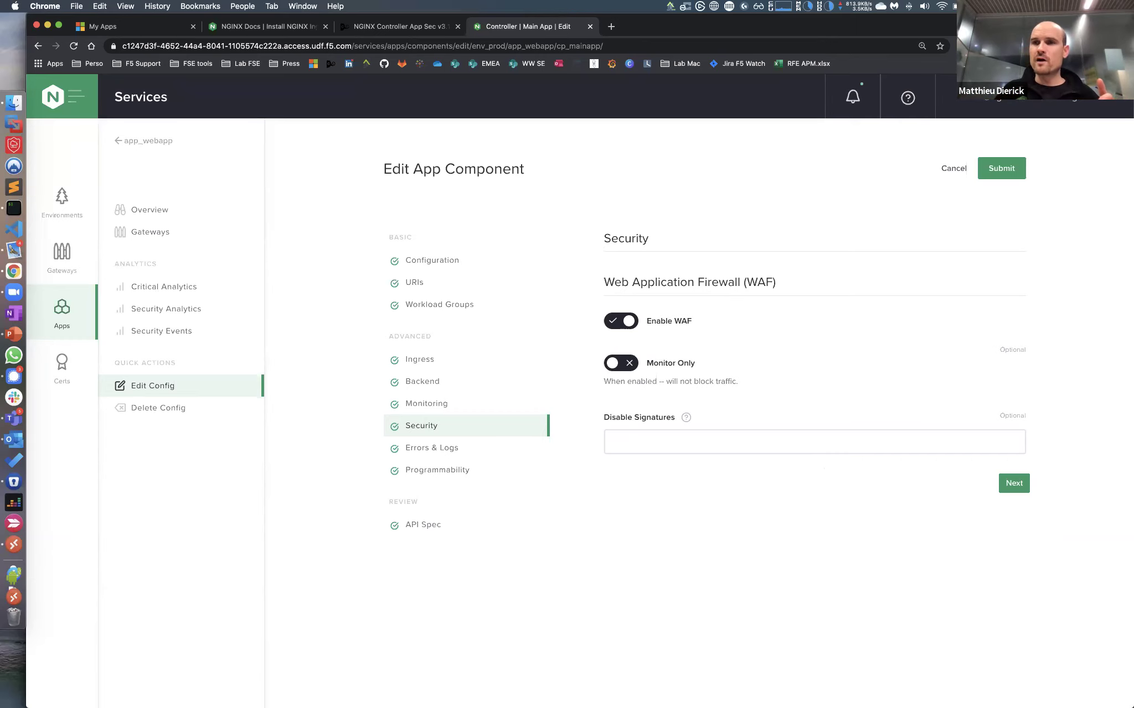
# Check the Controller version and the Main App component's ingress settings, and return to its security settings.
pyautogui.click(1062, 101)
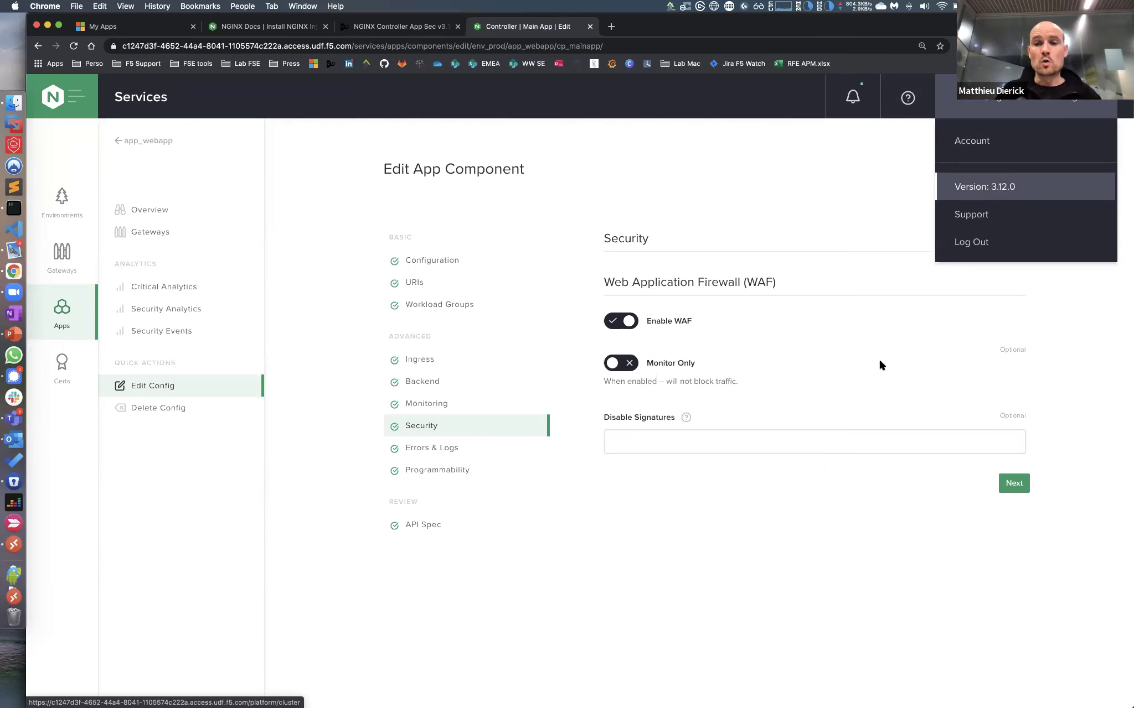
pyautogui.click(851, 469)
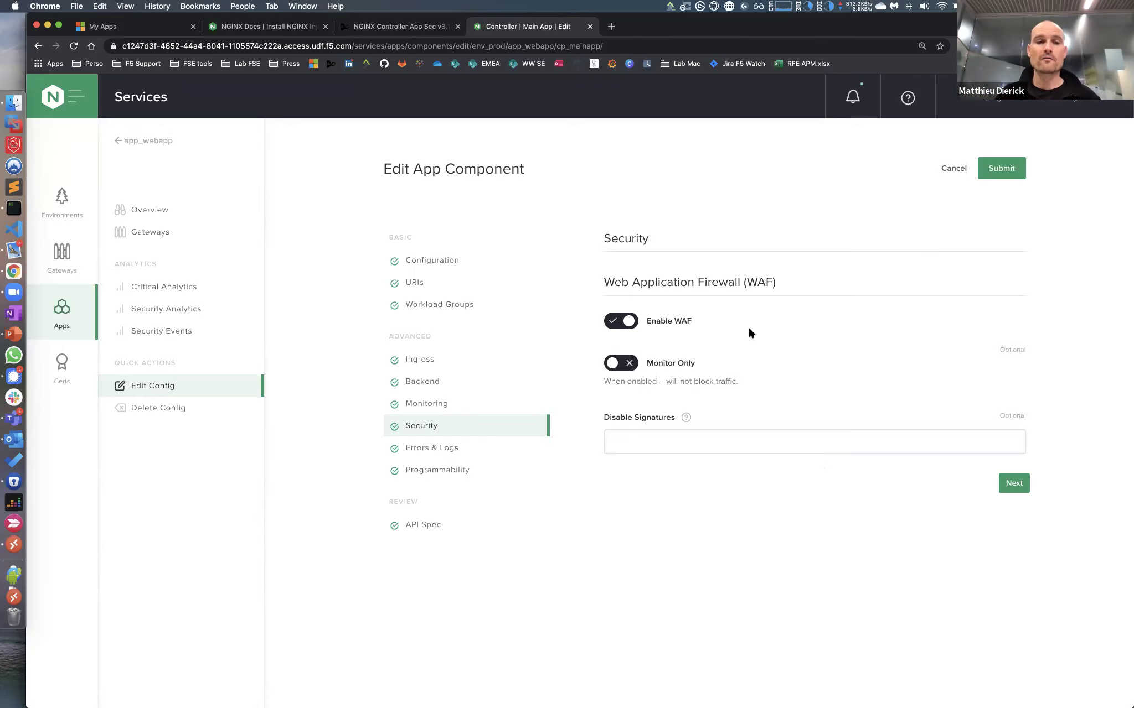
pyautogui.click(411, 367)
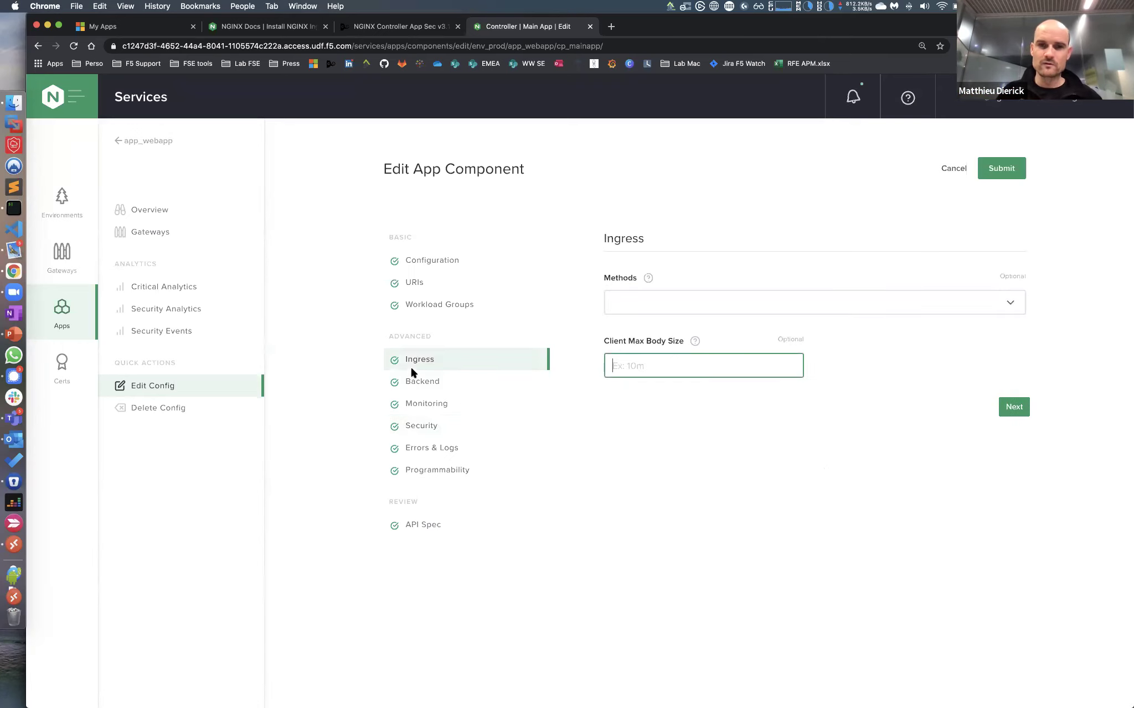
pyautogui.click(425, 425)
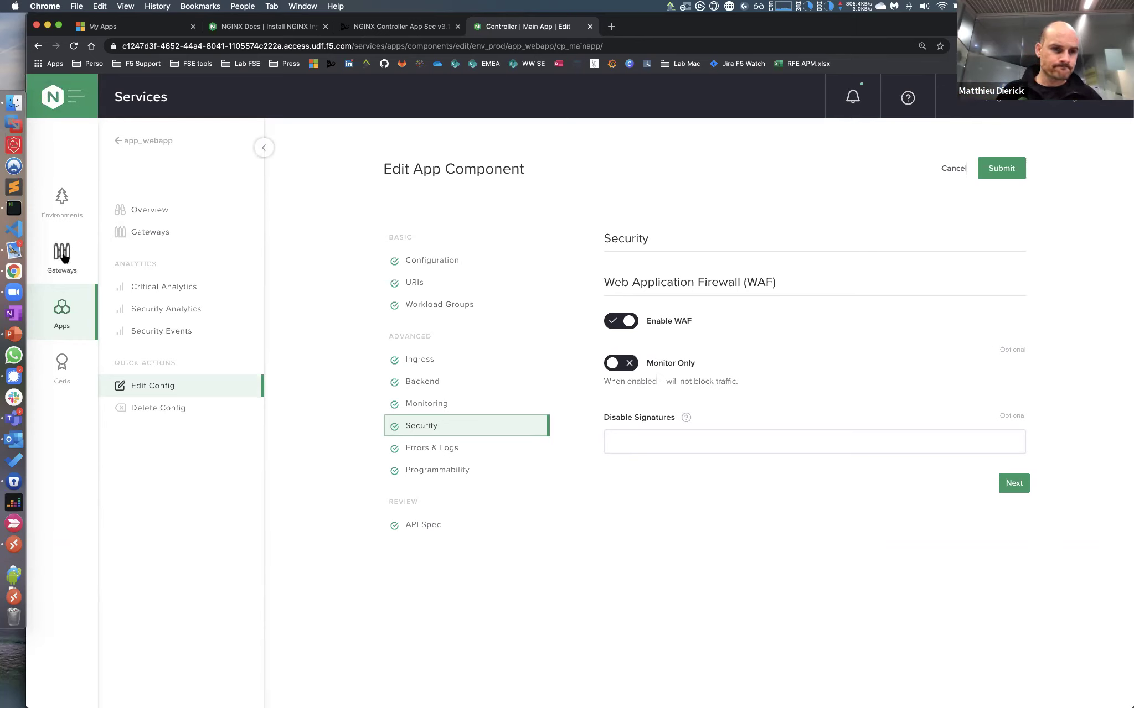
# View the Environments list and its production environment, and return to the Apps list.
pyautogui.click(62, 310)
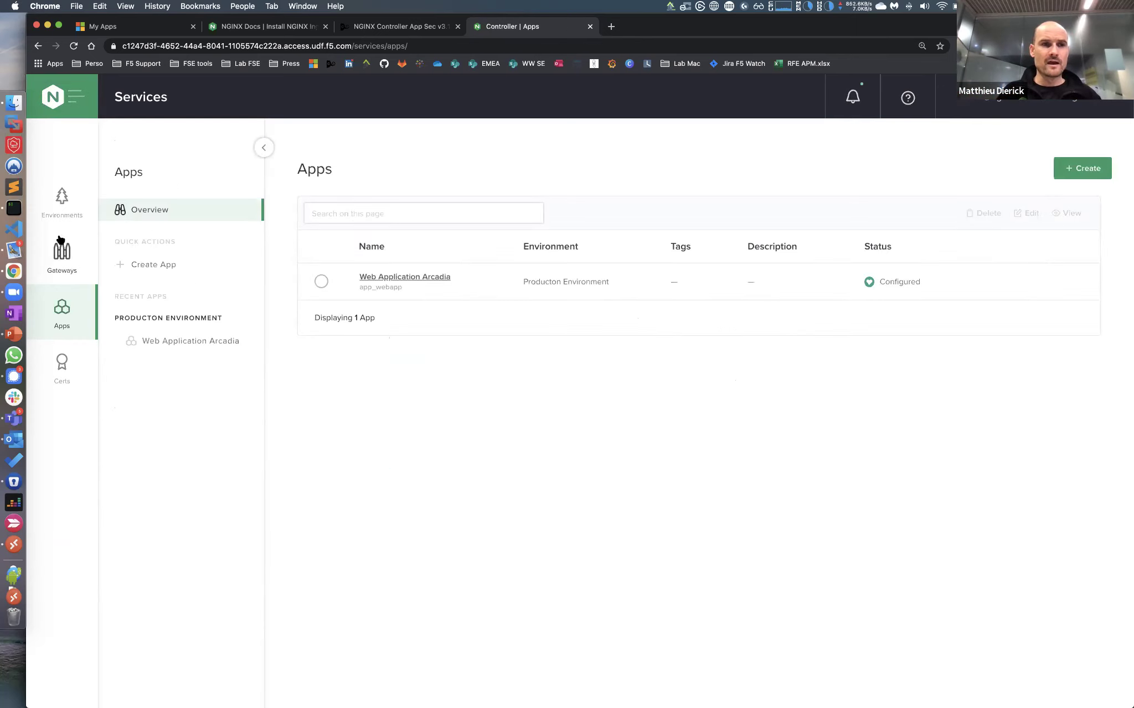
pyautogui.click(61, 202)
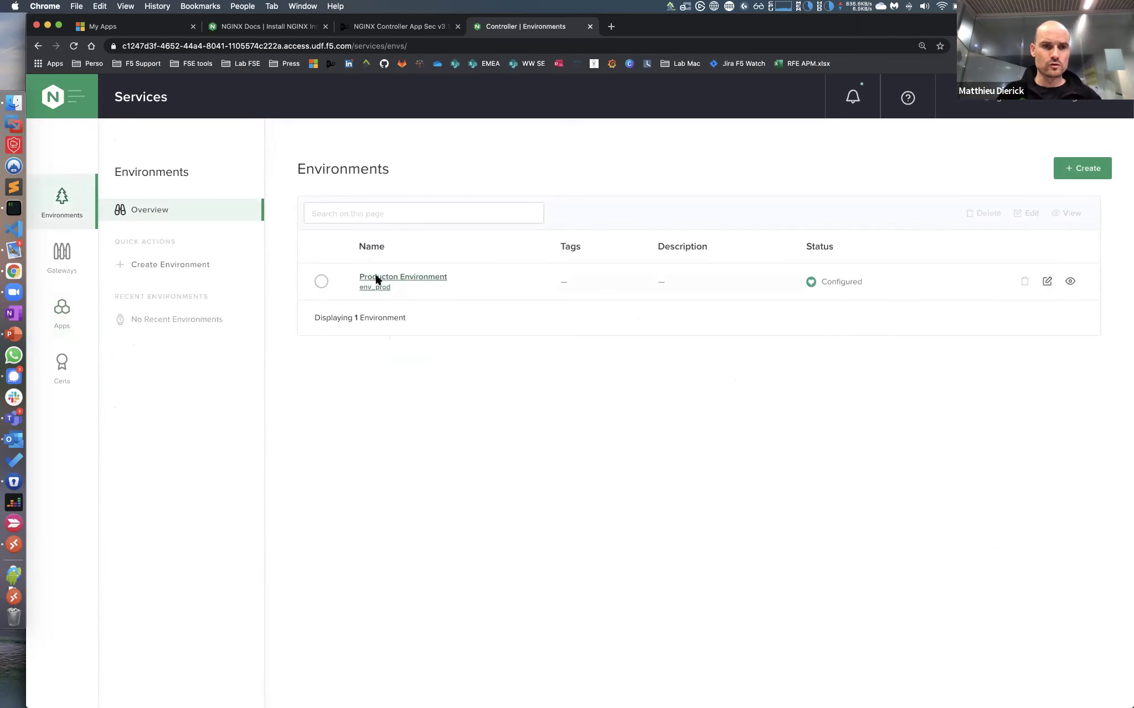
pyautogui.click(376, 278)
pyautogui.click(96, 114)
pyautogui.click(108, 281)
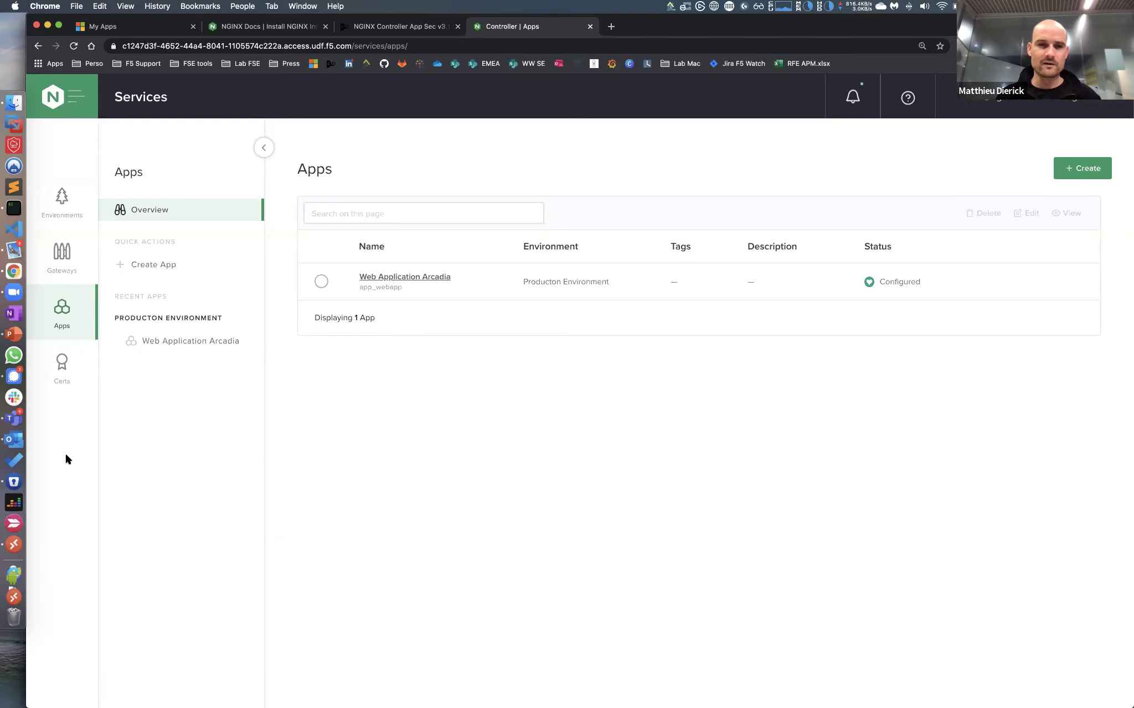
# Open the Web Application Arcadia overview, set its metrics to the last 1 hour, and review the metrics and components.
pyautogui.click(393, 278)
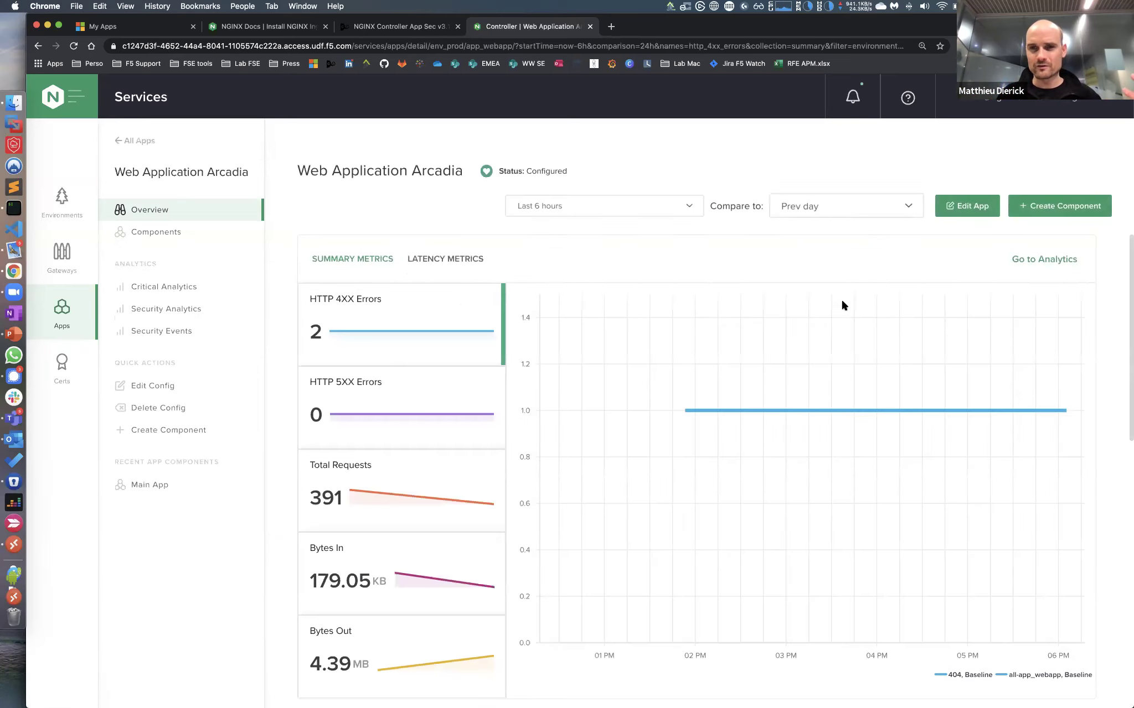
pyautogui.click(644, 209)
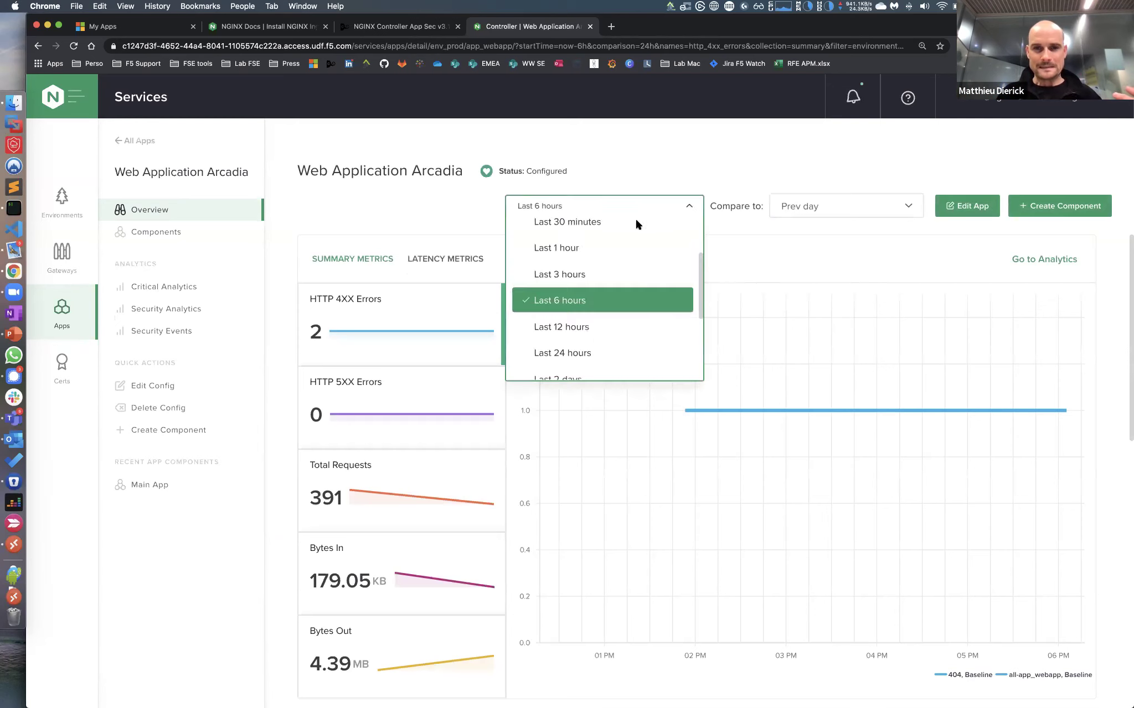
pyautogui.click(566, 250)
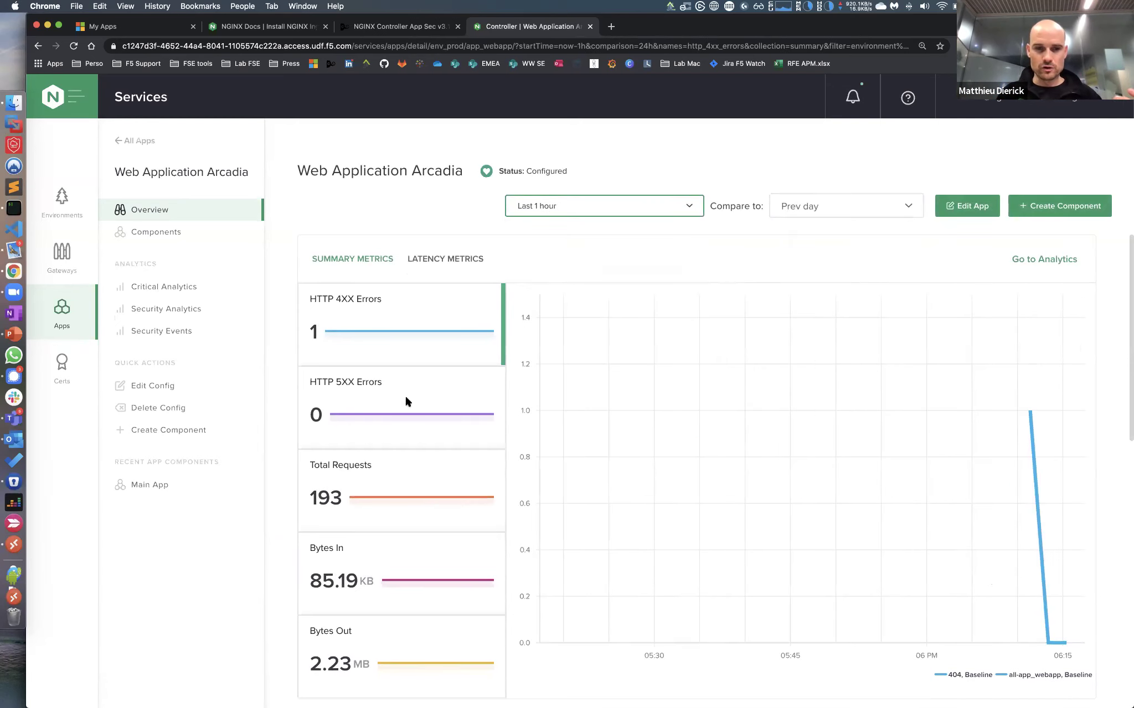
pyautogui.scroll(-6, 405, 401)
pyautogui.scroll(3, 406, 399)
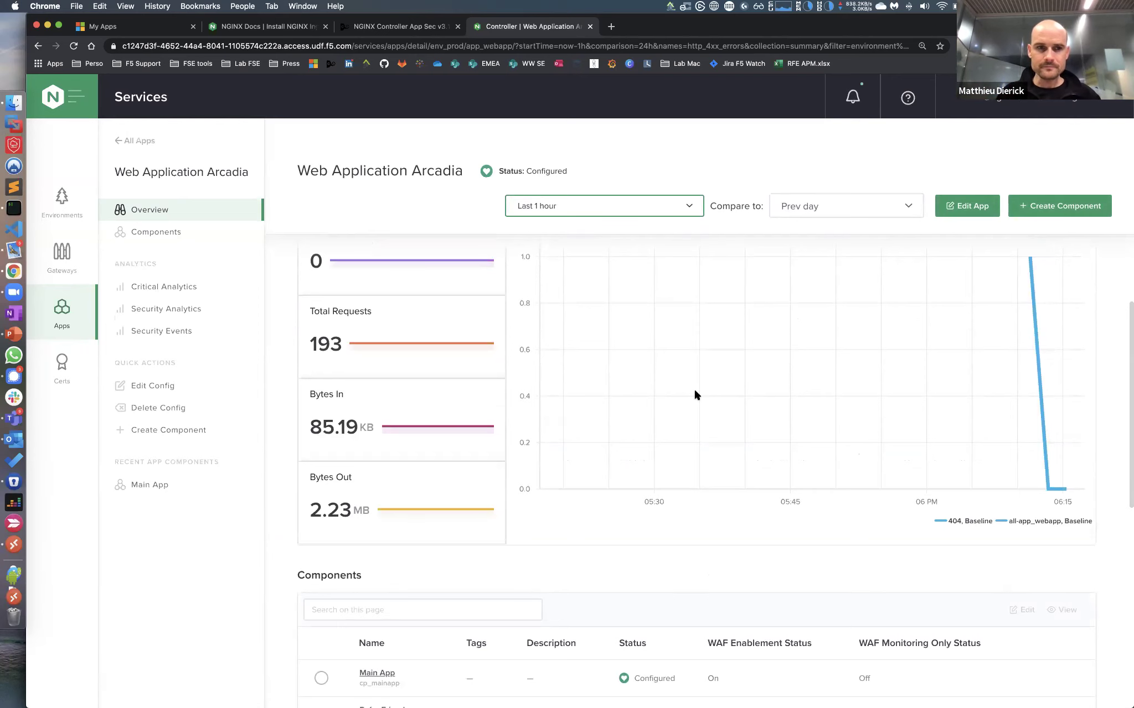
pyautogui.scroll(-2, 288, 314)
# Open the app's security analytics and set the WAF Metrics chart to WAF Rejected HTTP Requests.
pyautogui.click(216, 305)
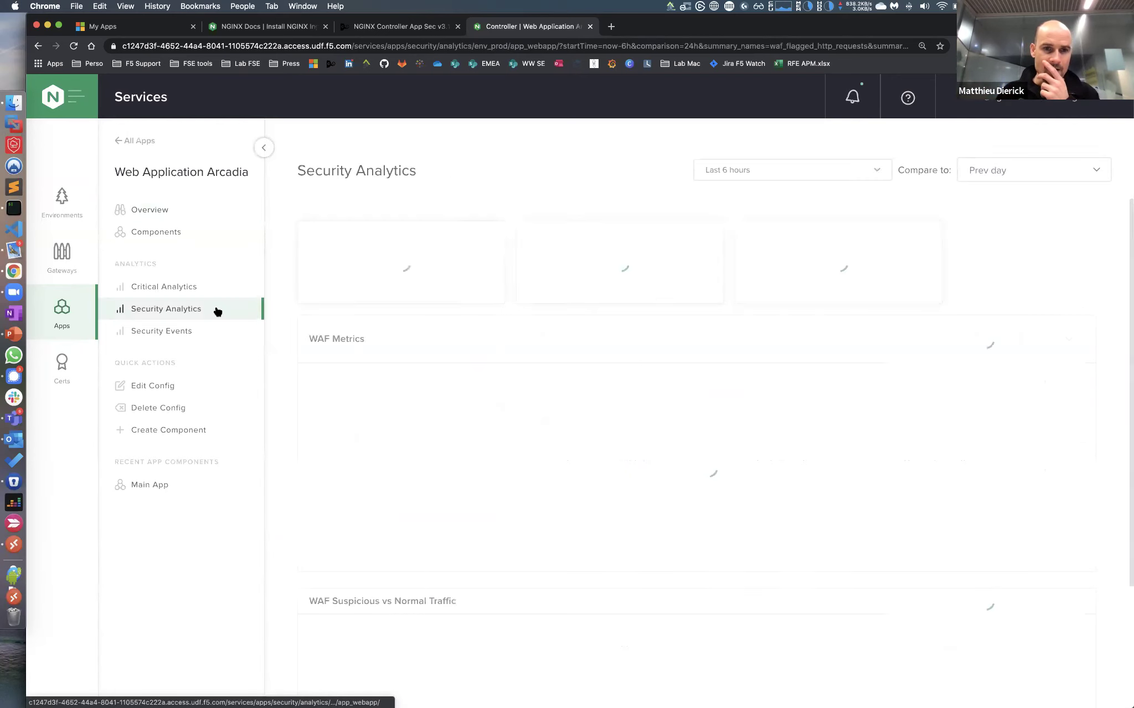
pyautogui.click(963, 340)
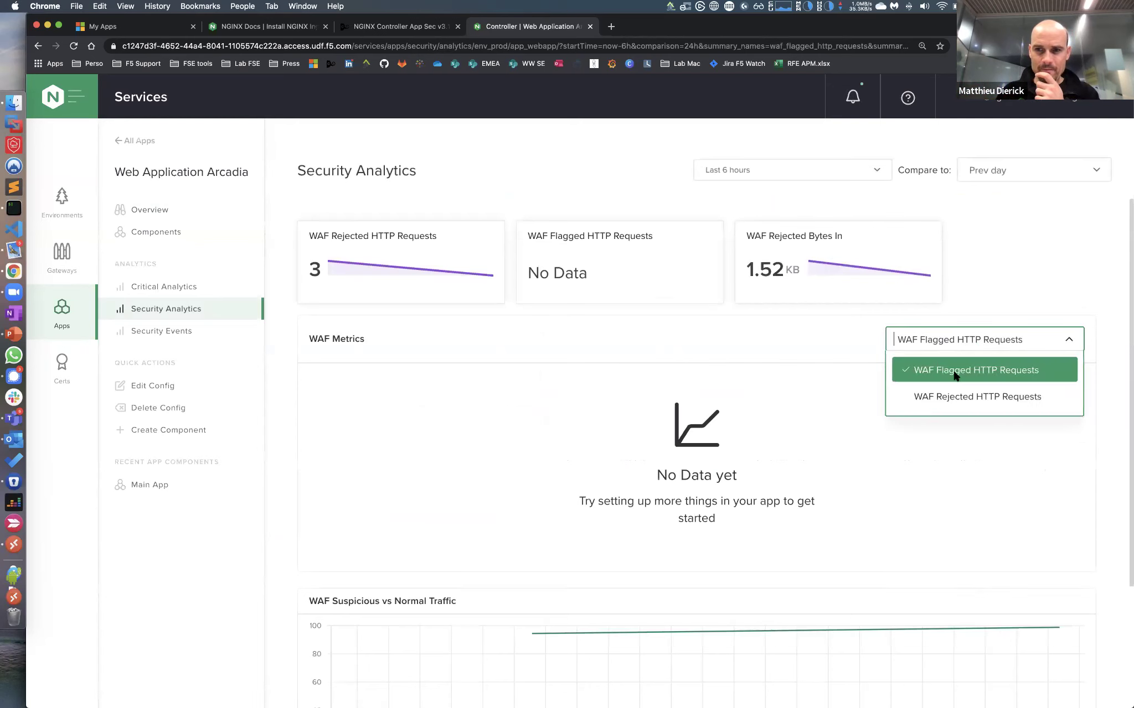
pyautogui.click(948, 396)
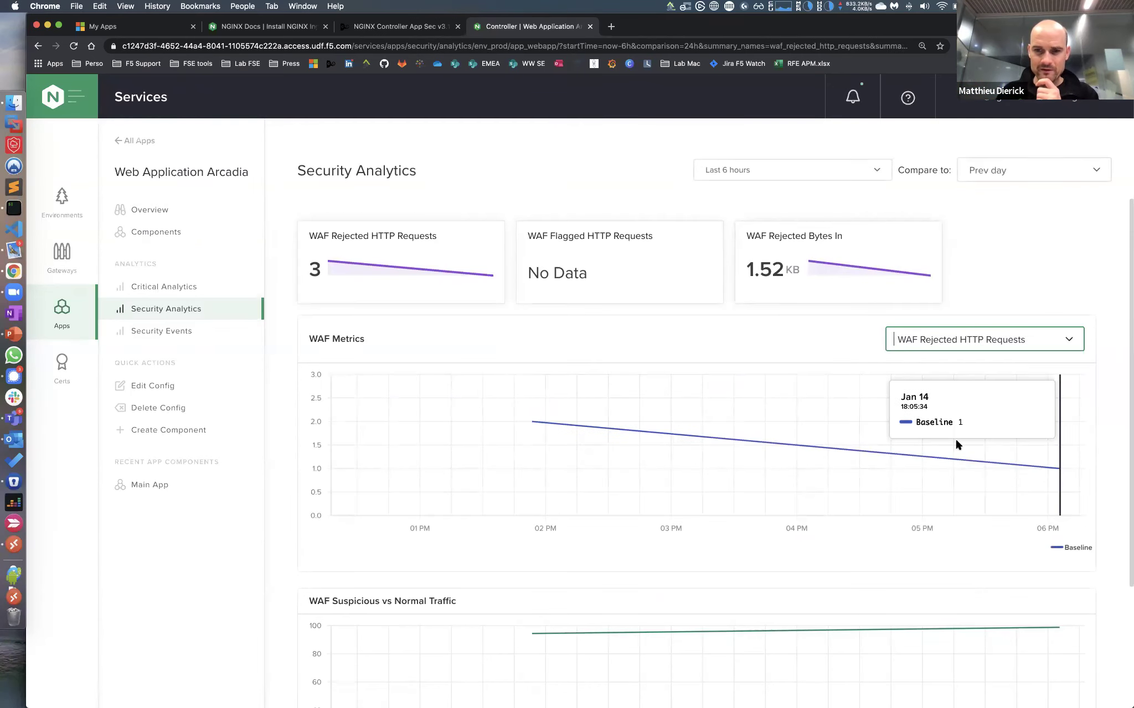
# Review the WAF traffic charts, and open the details of the Jan 14, 18:14:45 rejected request in the app's security events.
pyautogui.scroll(-5, 956, 443)
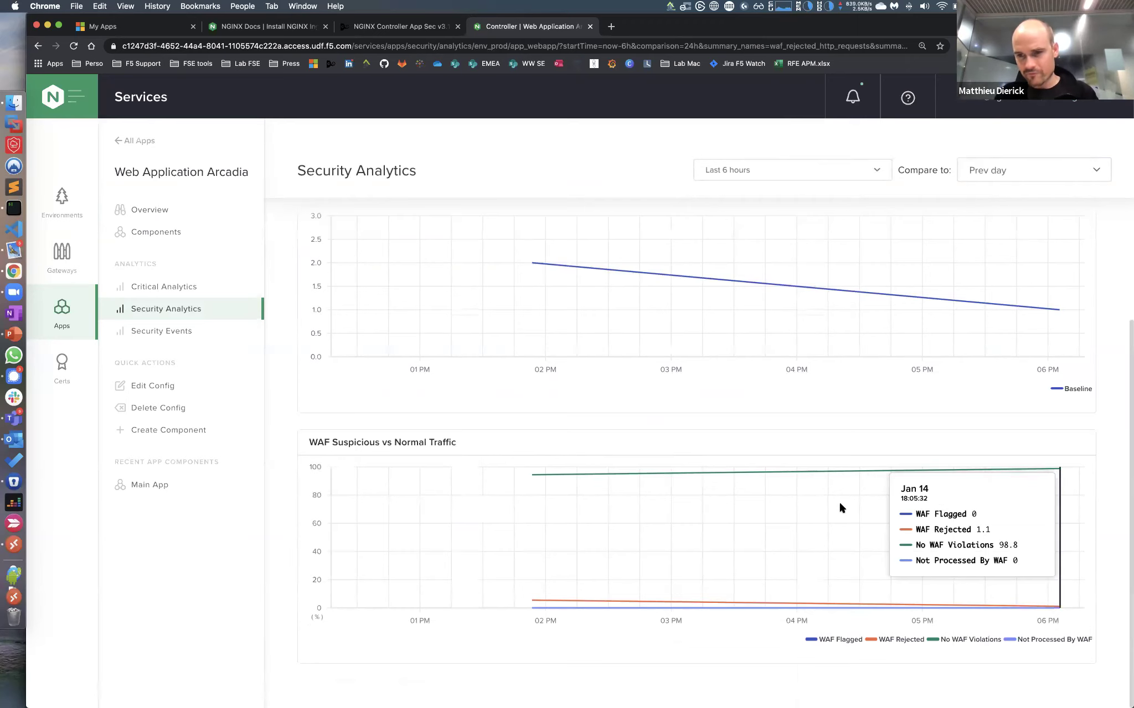
pyautogui.scroll(3, 839, 500)
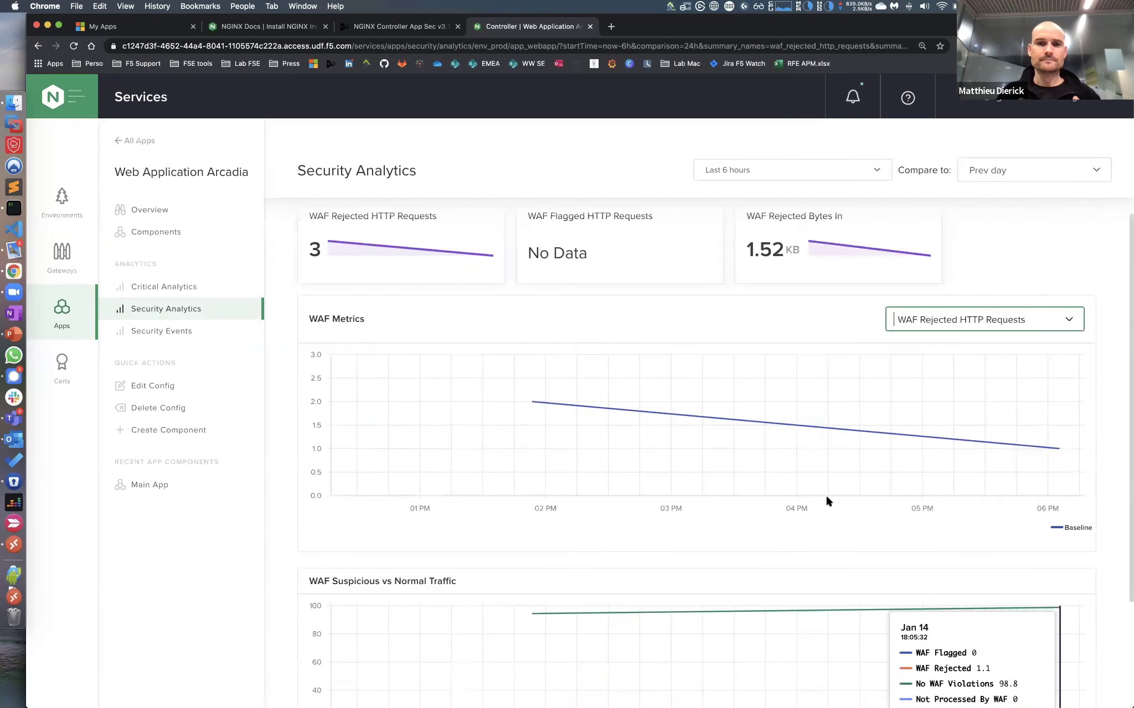
pyautogui.click(230, 331)
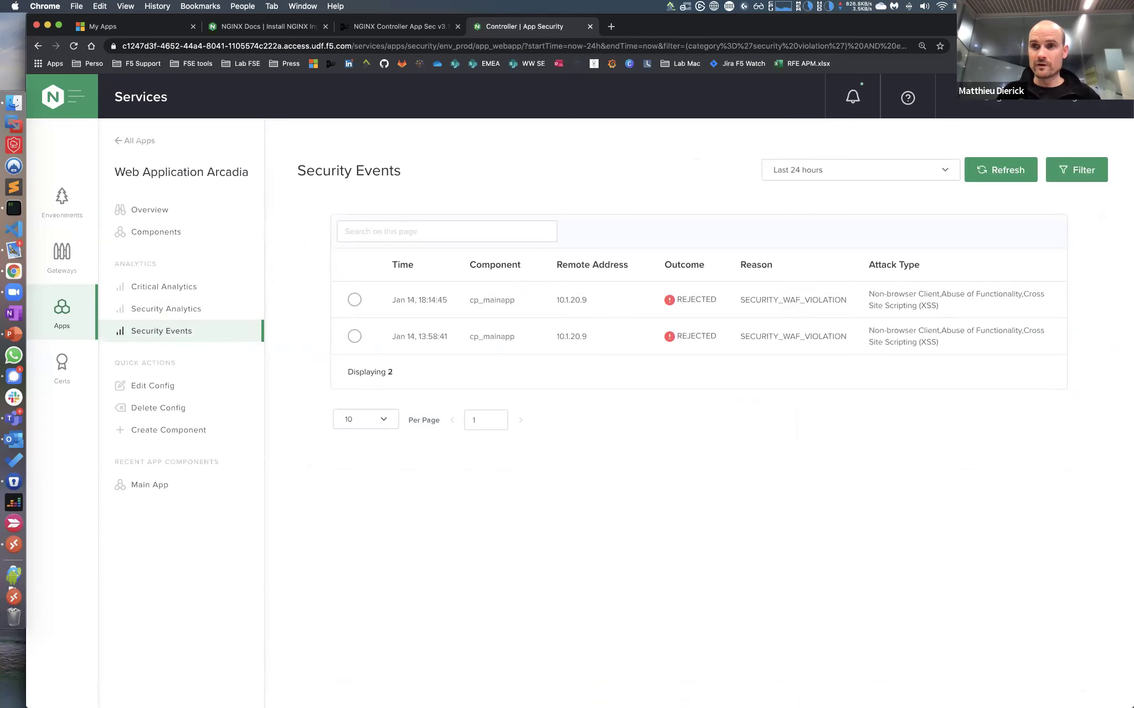
pyautogui.click(567, 312)
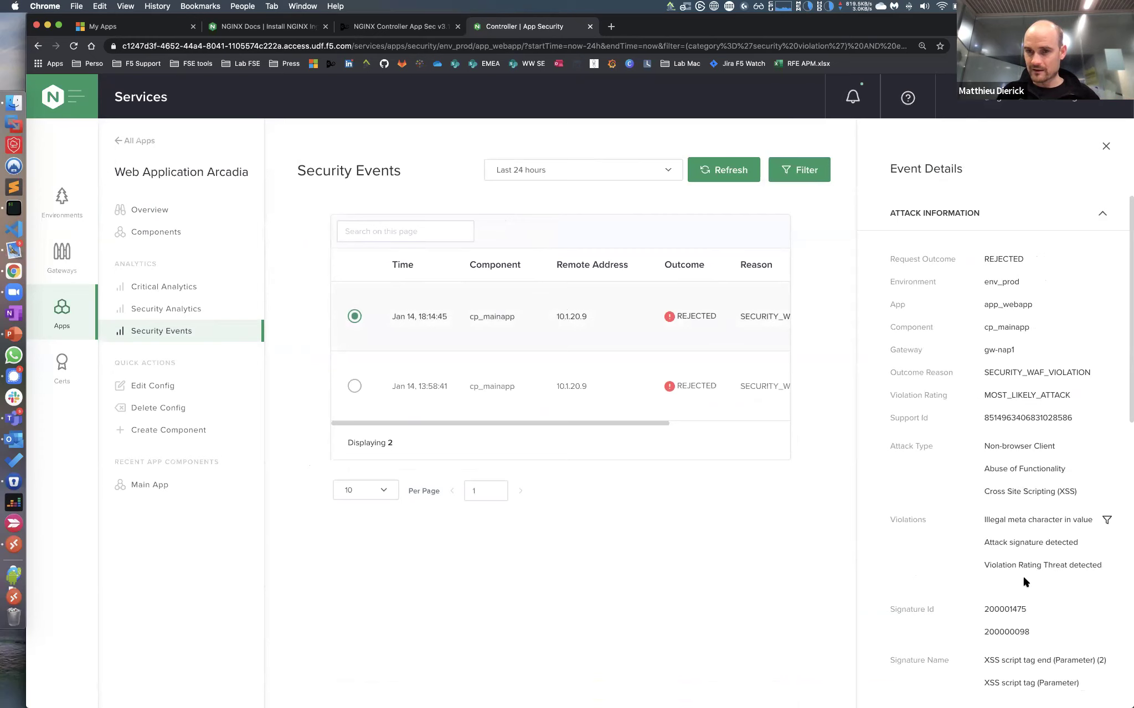
pyautogui.scroll(-5, 1023, 577)
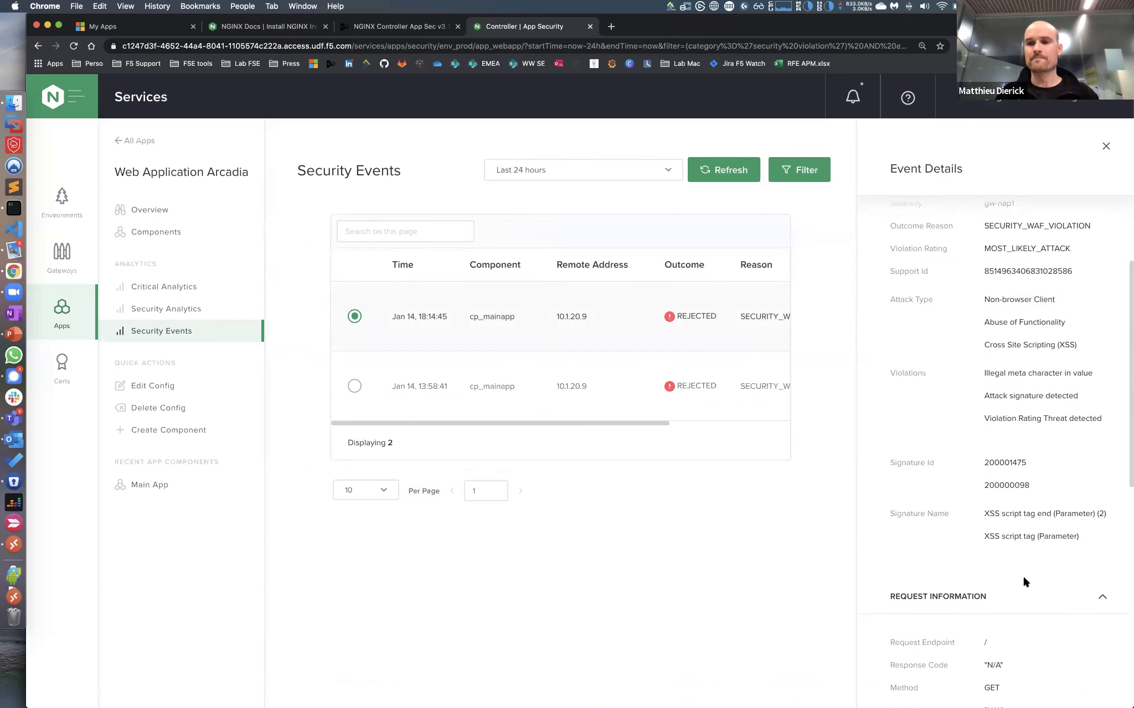
# Examine the violations and signature IDs of the rejected request, and close the event details.
pyautogui.doubleClick(995, 462)
pyautogui.click(988, 484)
pyautogui.doubleClick(1006, 485)
pyautogui.click(792, 419)
pyautogui.click(1105, 146)
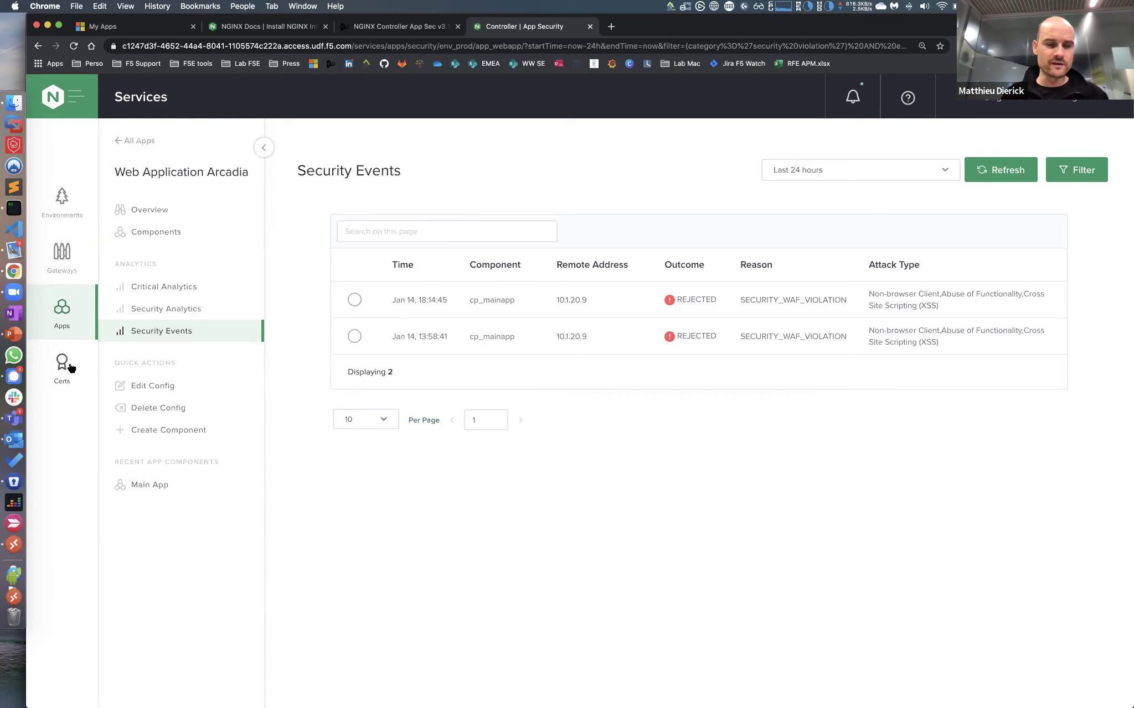
# Return to the Apps list and open the Controller's Analytics overview to view the system and application metrics.
pyautogui.click(141, 142)
pyautogui.click(62, 97)
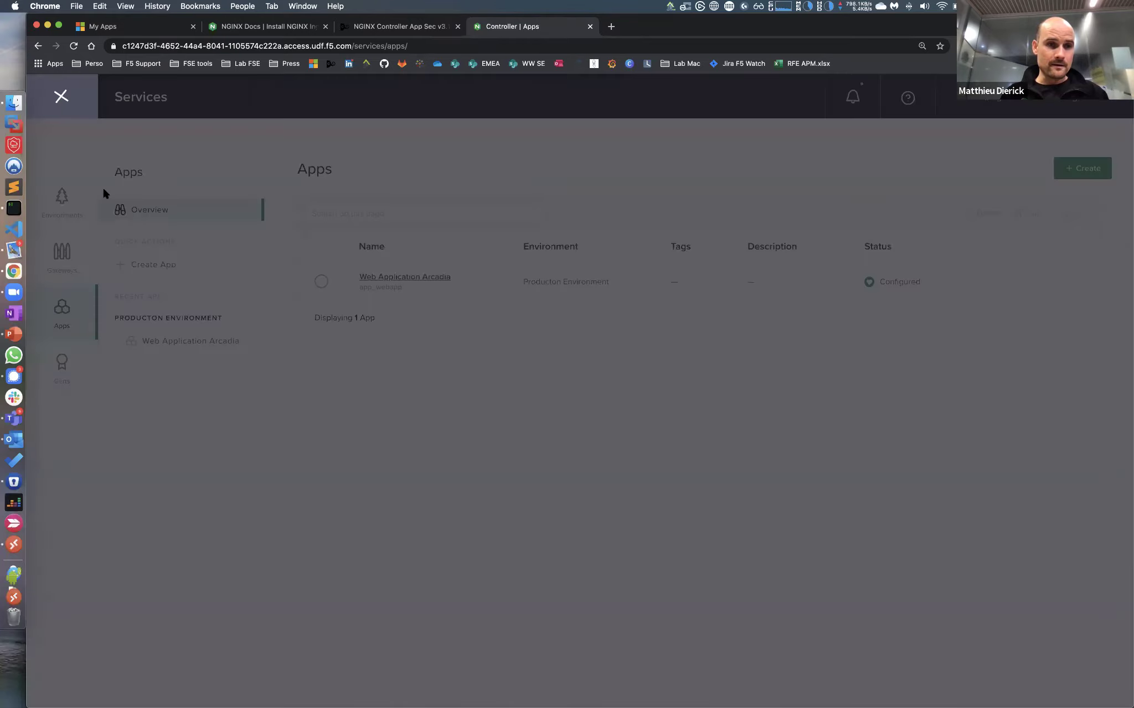
pyautogui.click(111, 229)
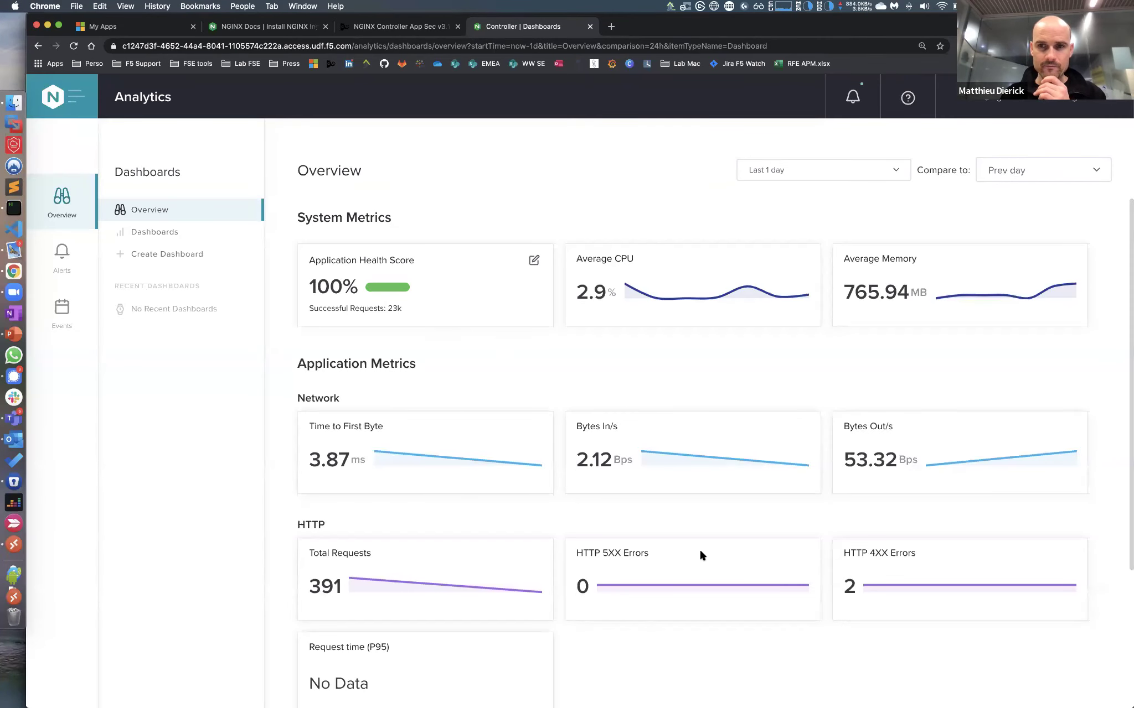
# Create a custom analytics dashboard named "custom".
pyautogui.click(178, 232)
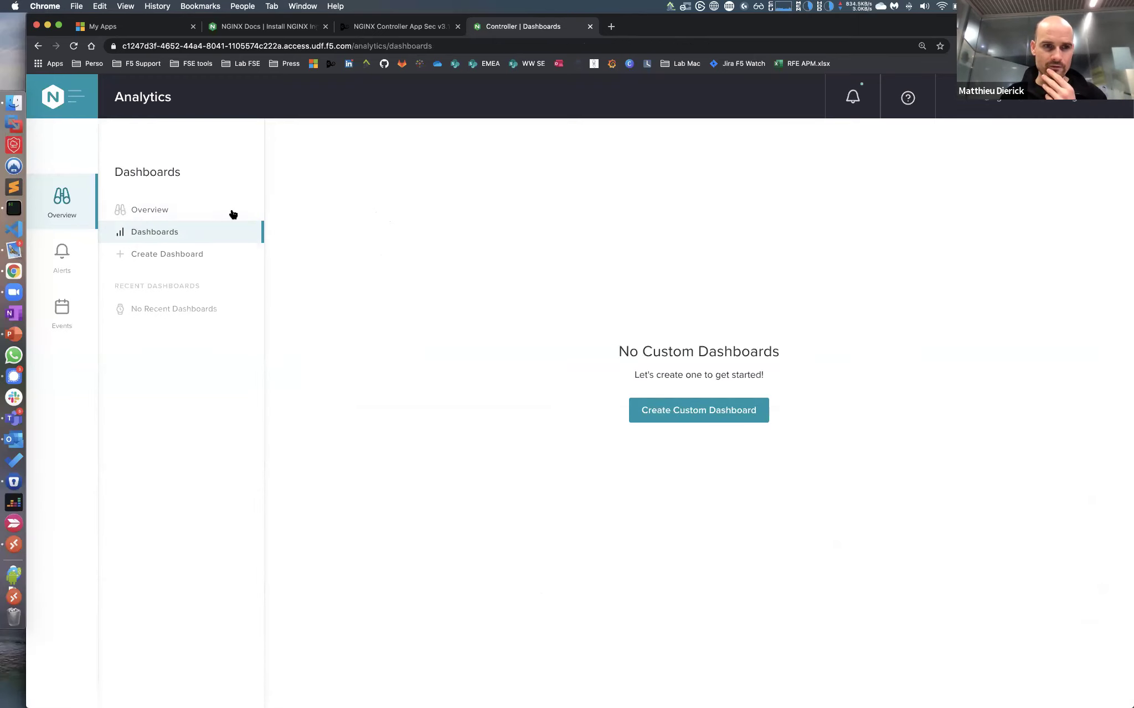
pyautogui.click(647, 416)
pyautogui.click(432, 248)
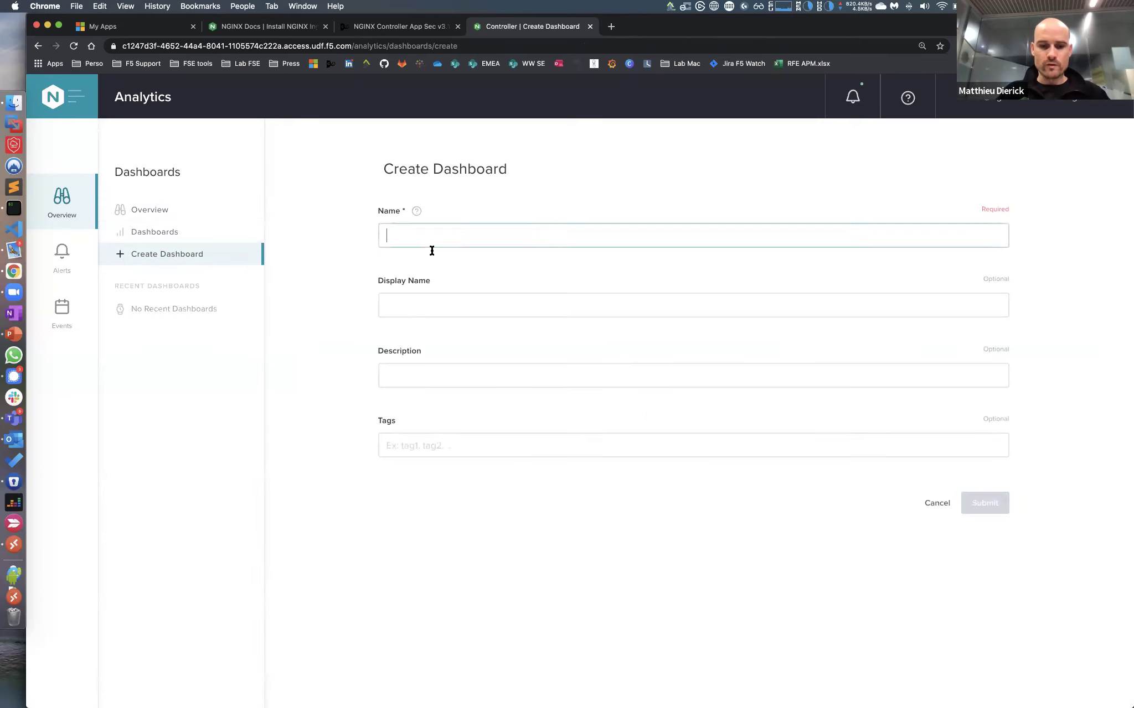
pyautogui.write('custom')
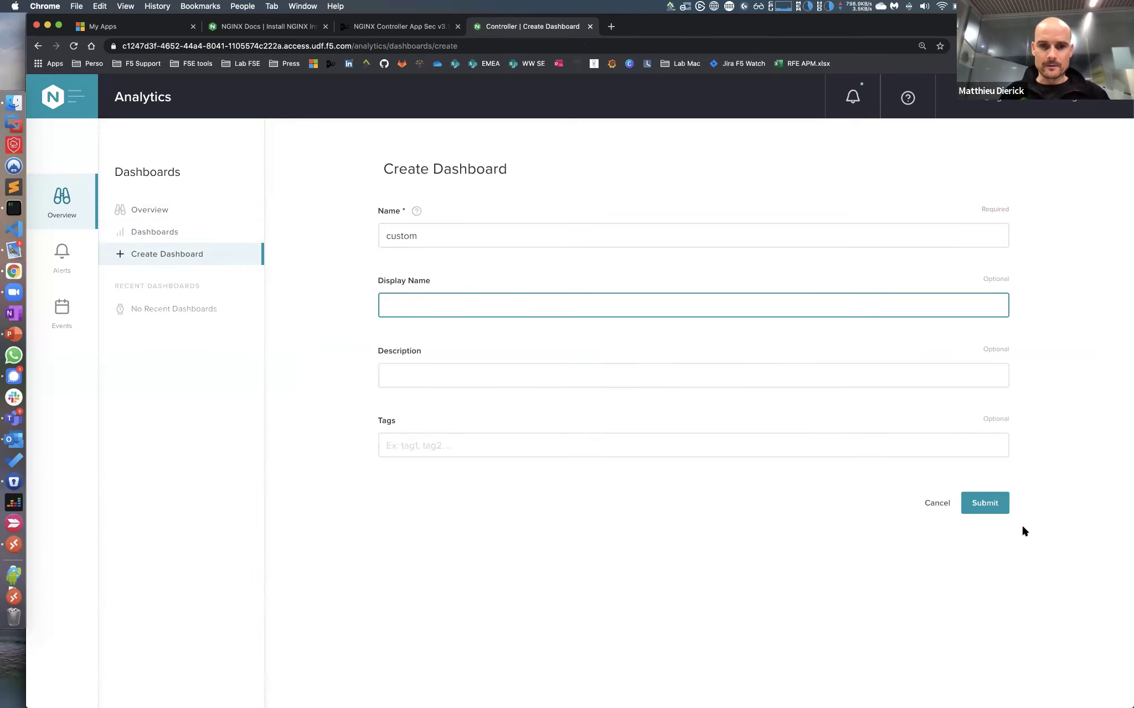
pyautogui.click(993, 507)
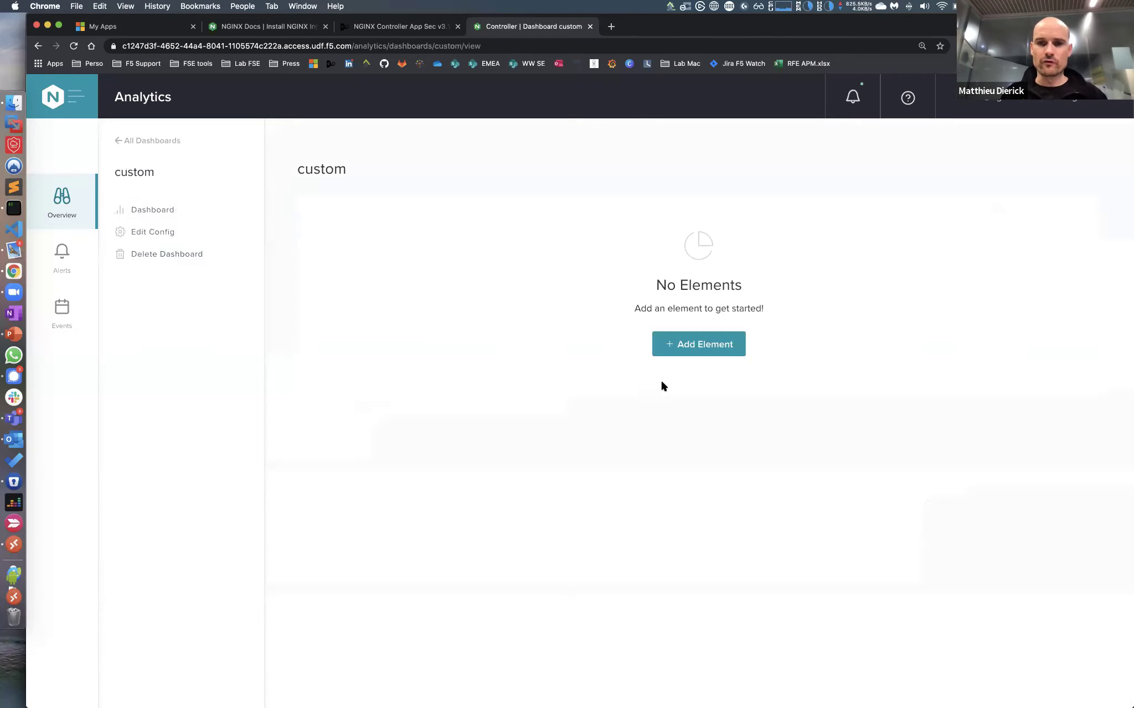
# Add an element to the custom dashboard with the metric http.request.count and the title "http req".
pyautogui.click(691, 348)
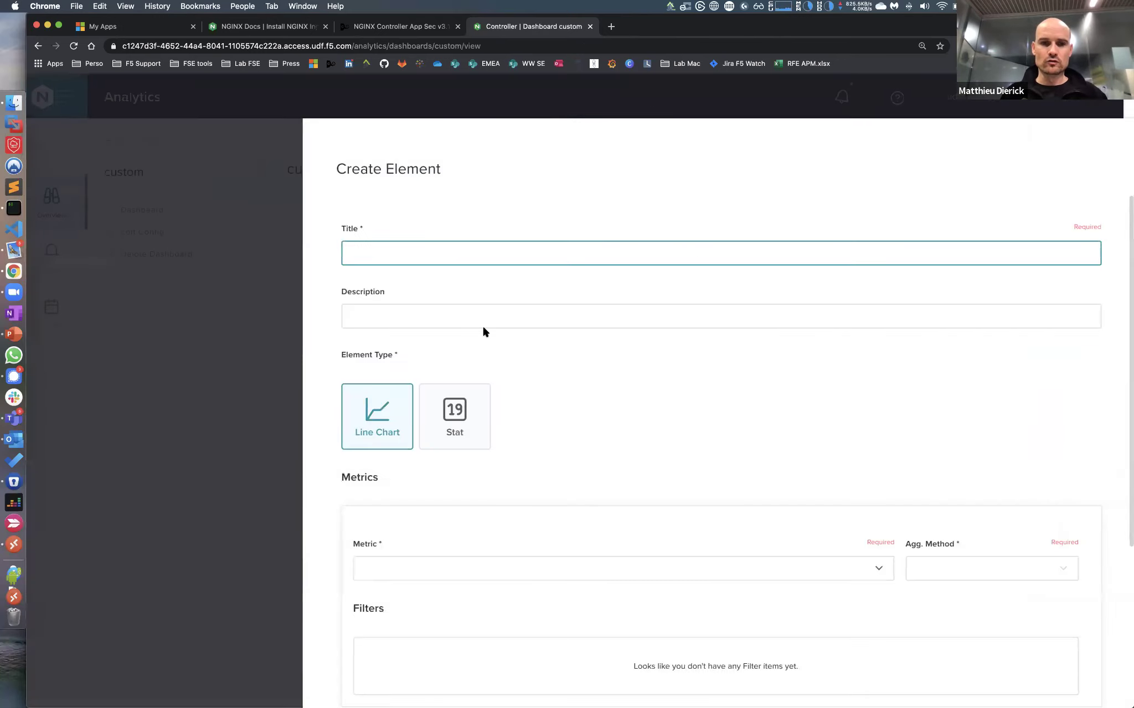
pyautogui.click(399, 568)
pyautogui.click(398, 564)
pyautogui.click(398, 564)
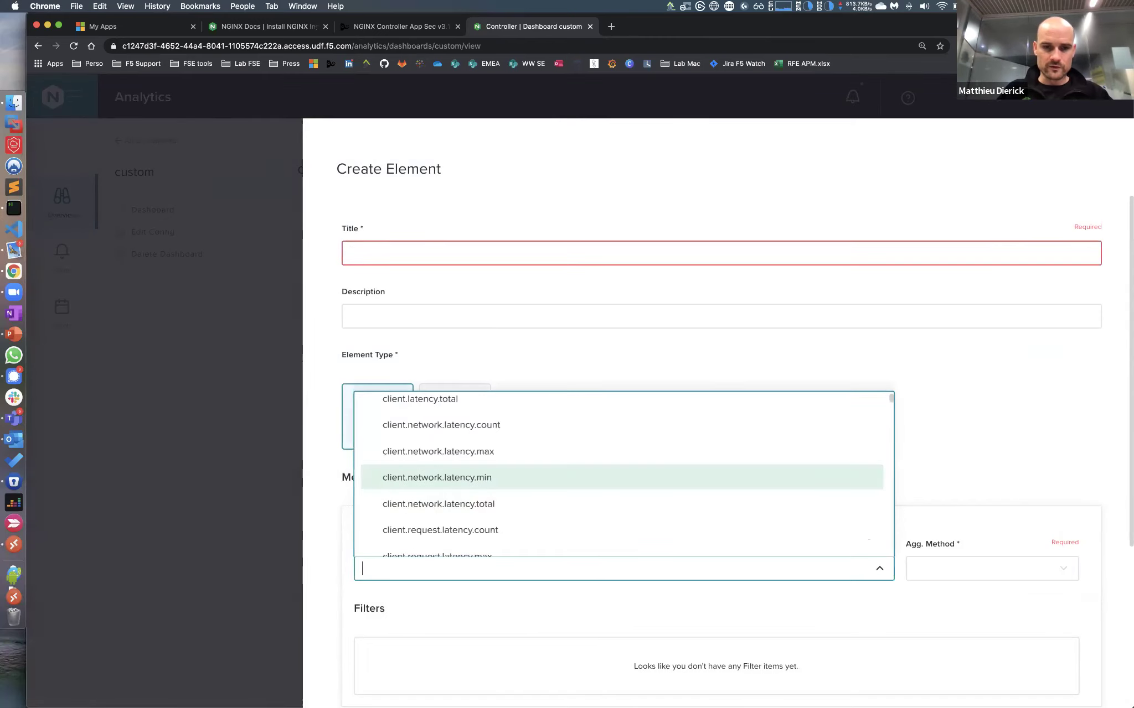
pyautogui.write('htt')
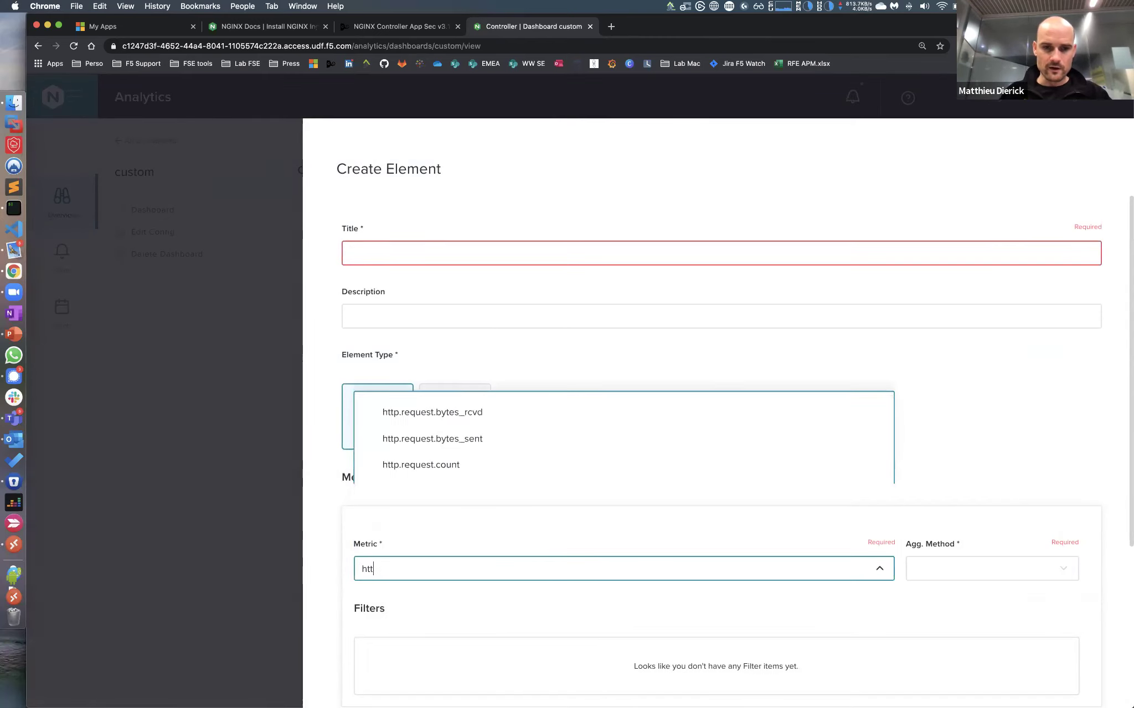
pyautogui.click(442, 465)
pyautogui.click(369, 252)
pyautogui.write('http req')
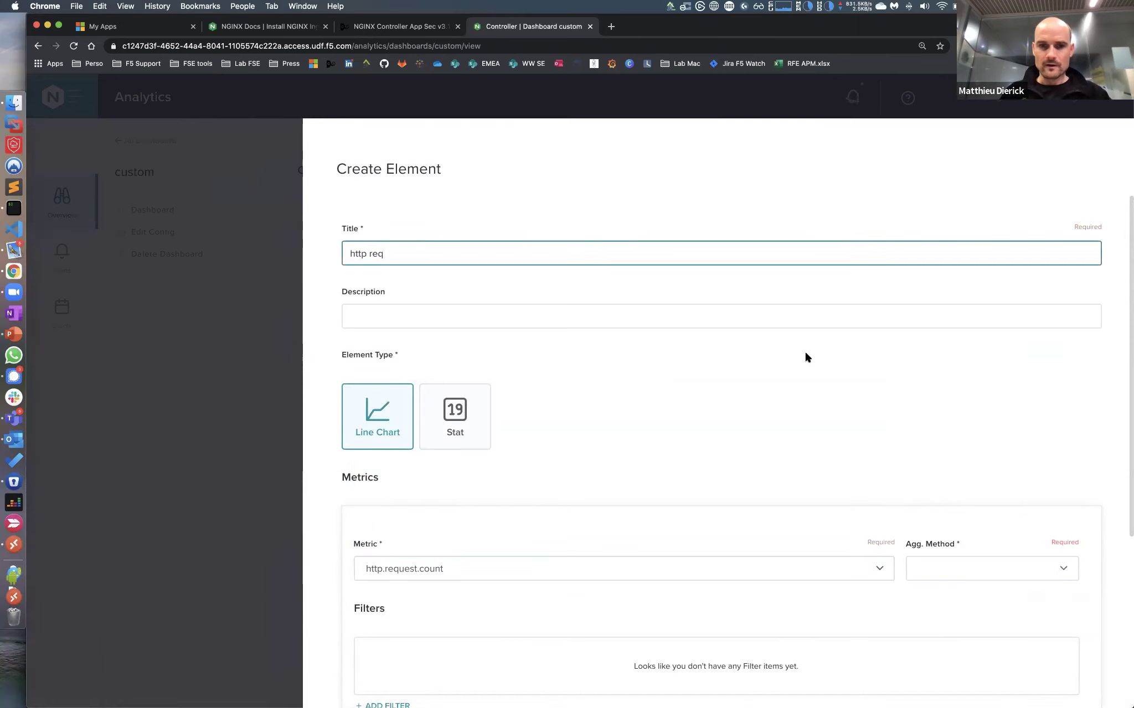
# Create the element as a line chart with MAX aggregation, and return to the Apps list in Services.
pyautogui.scroll(-3, 804, 349)
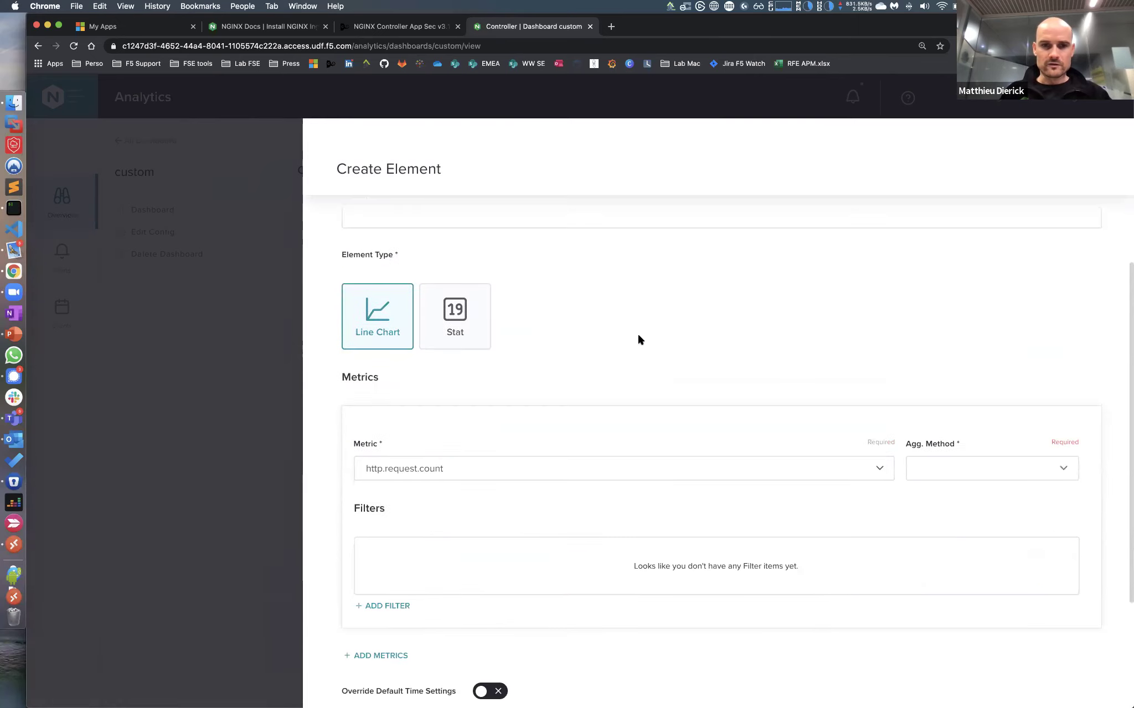
pyautogui.click(402, 331)
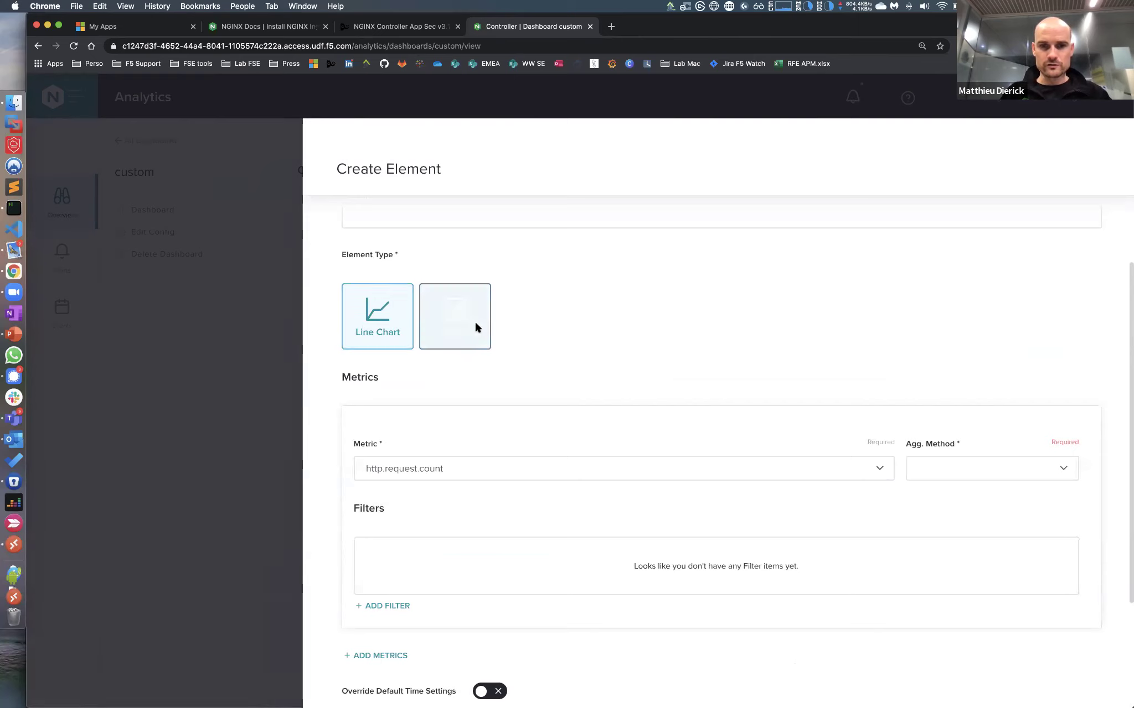
pyautogui.click(937, 467)
pyautogui.click(952, 523)
pyautogui.scroll(-3, 722, 504)
pyautogui.scroll(-2, 717, 516)
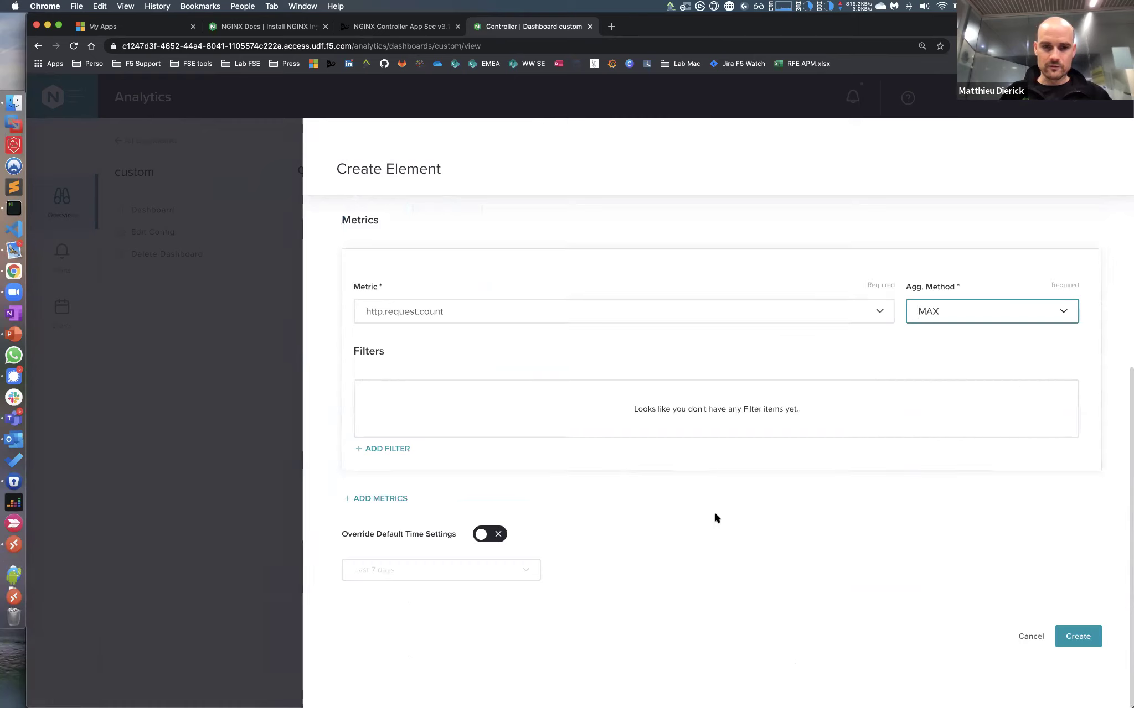
pyautogui.click(1076, 635)
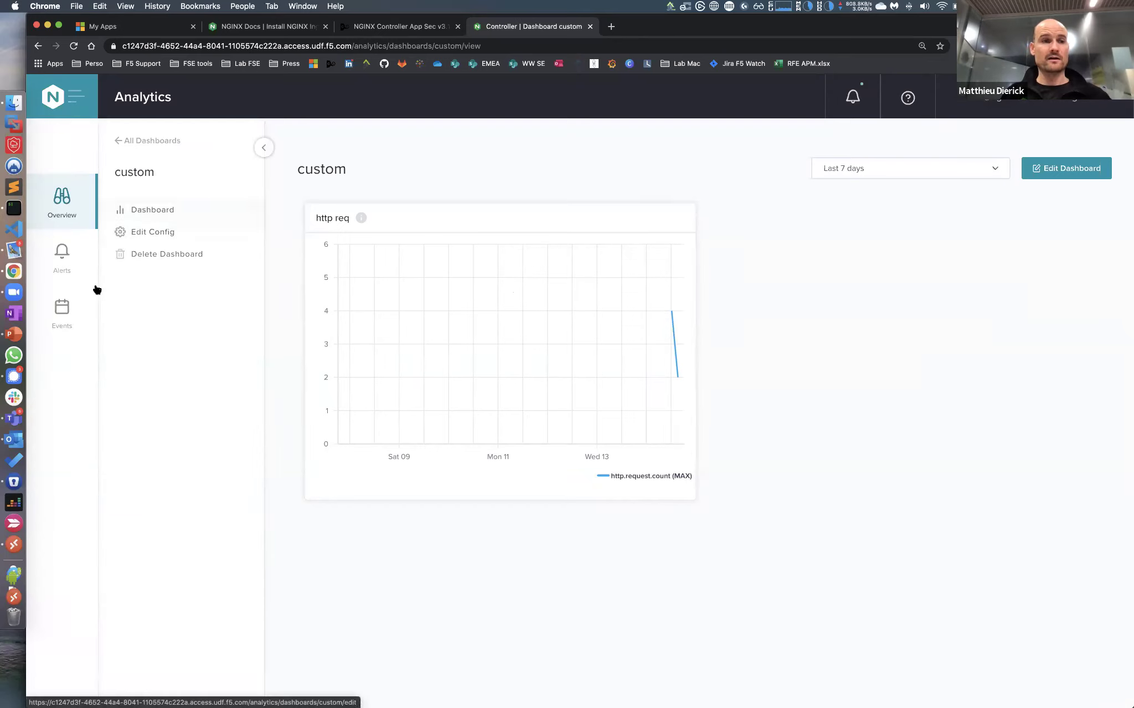
pyautogui.click(61, 102)
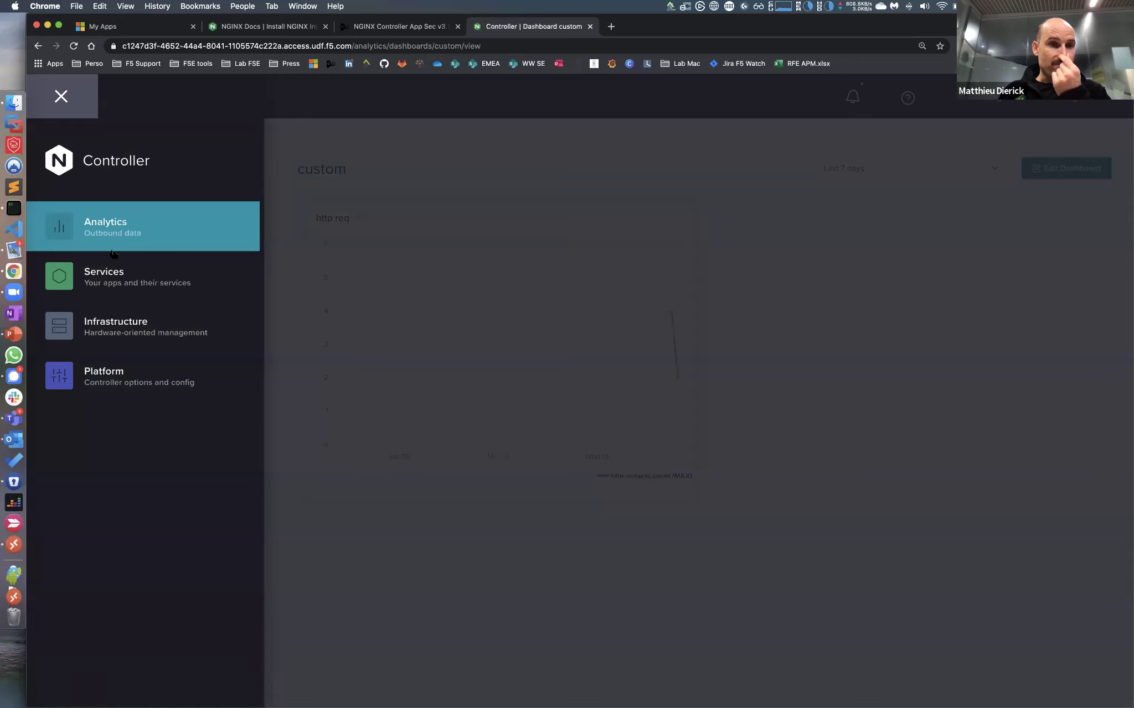
pyautogui.click(110, 278)
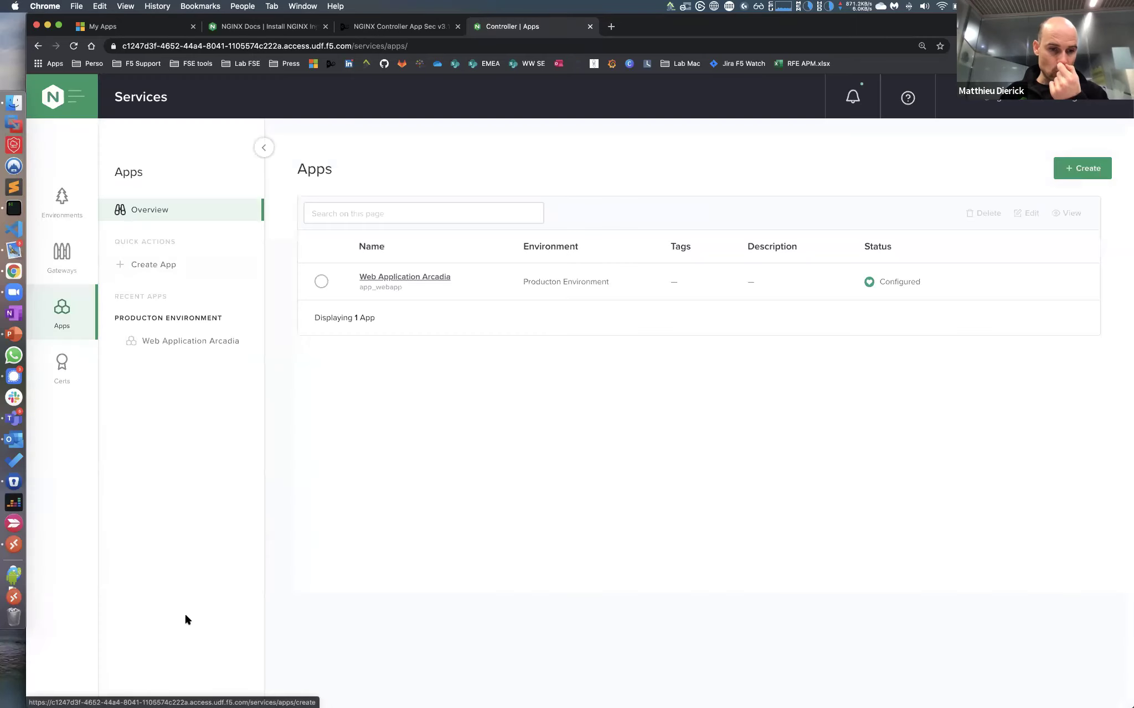